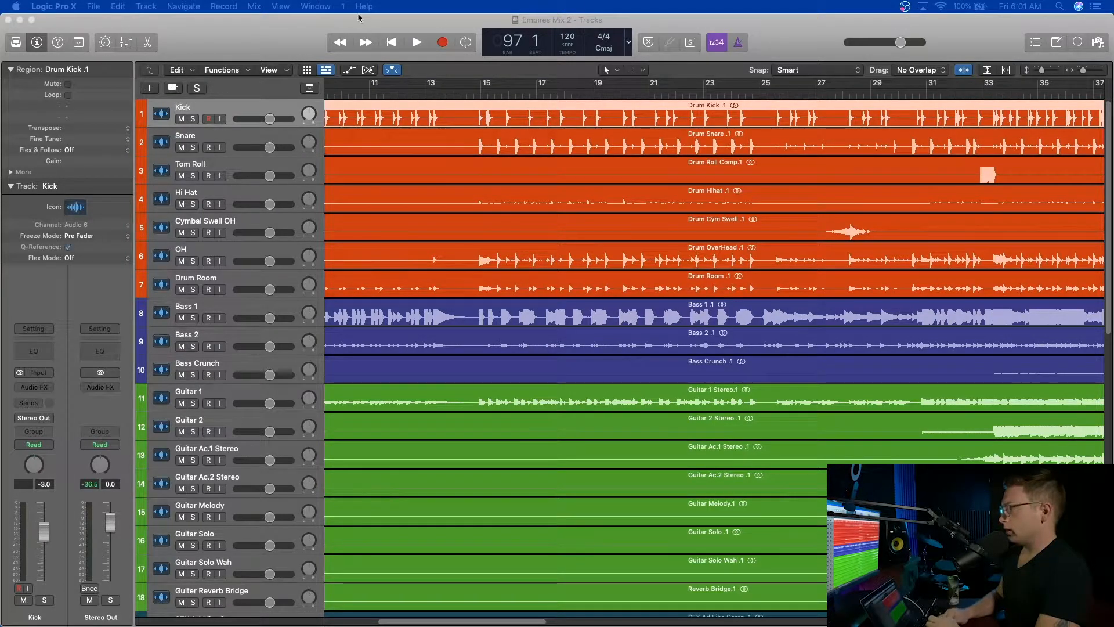
pyautogui.click(287, 28)
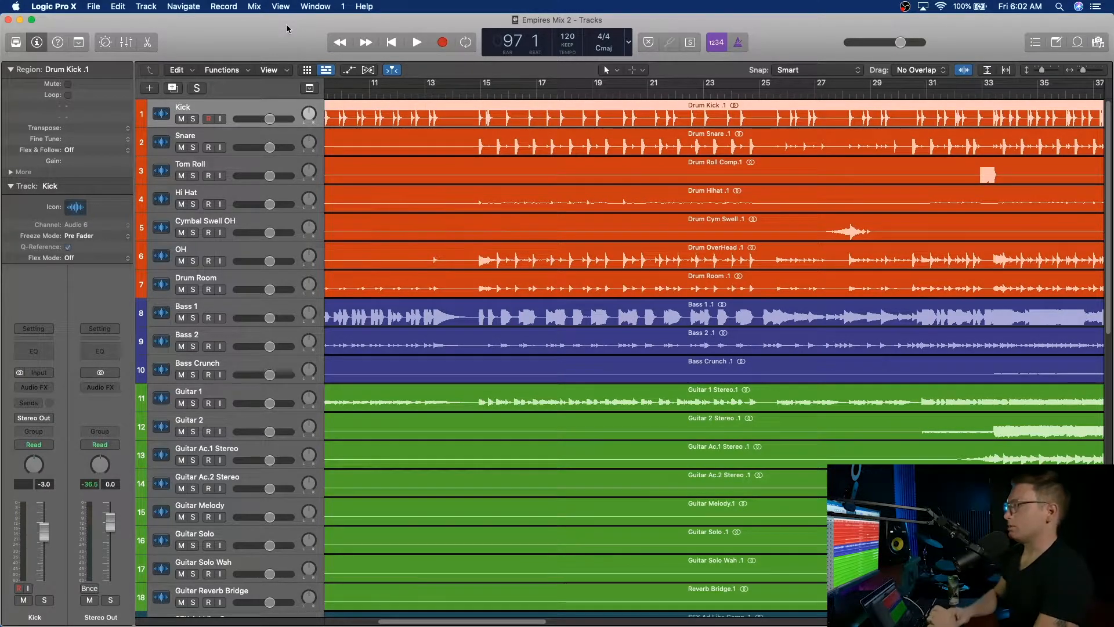
pyautogui.click(238, 139)
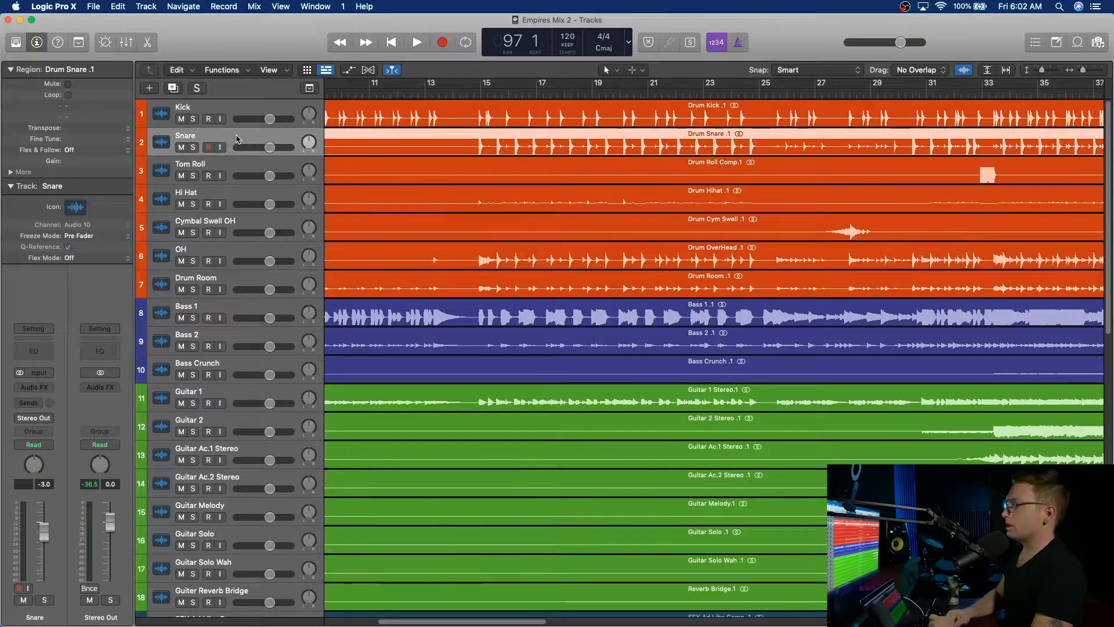
pyautogui.click(222, 114)
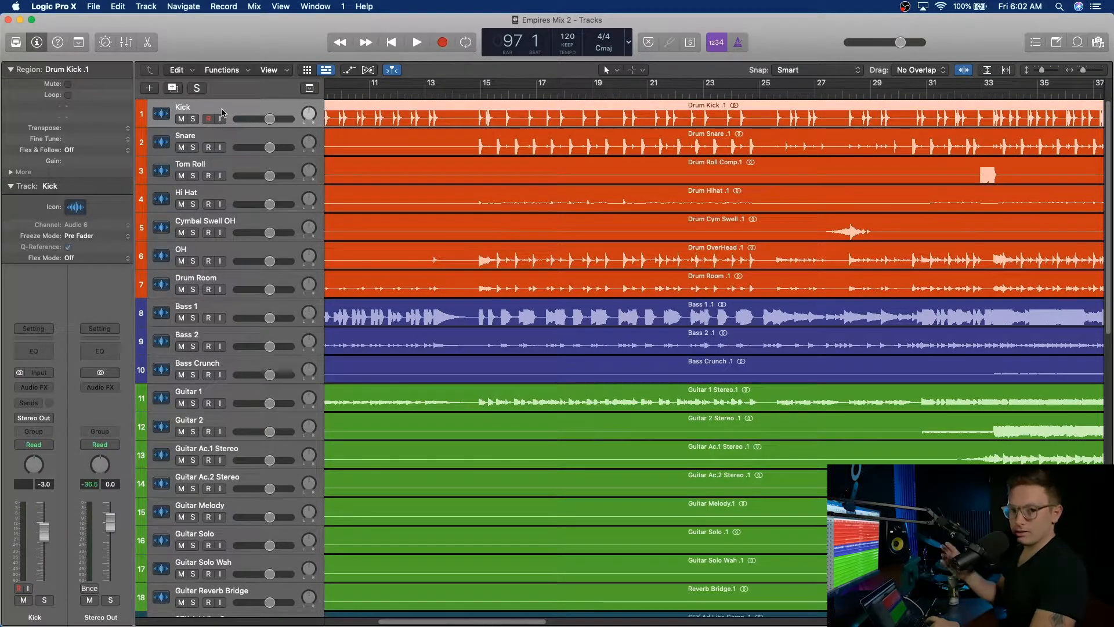
pyautogui.click(224, 136)
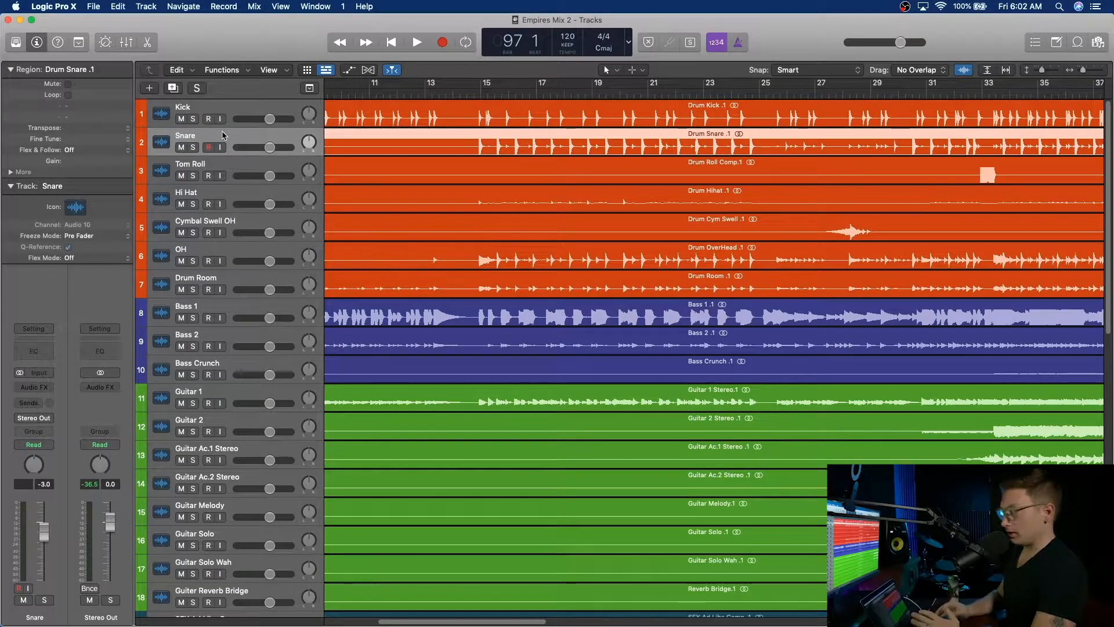
pyautogui.click(225, 108)
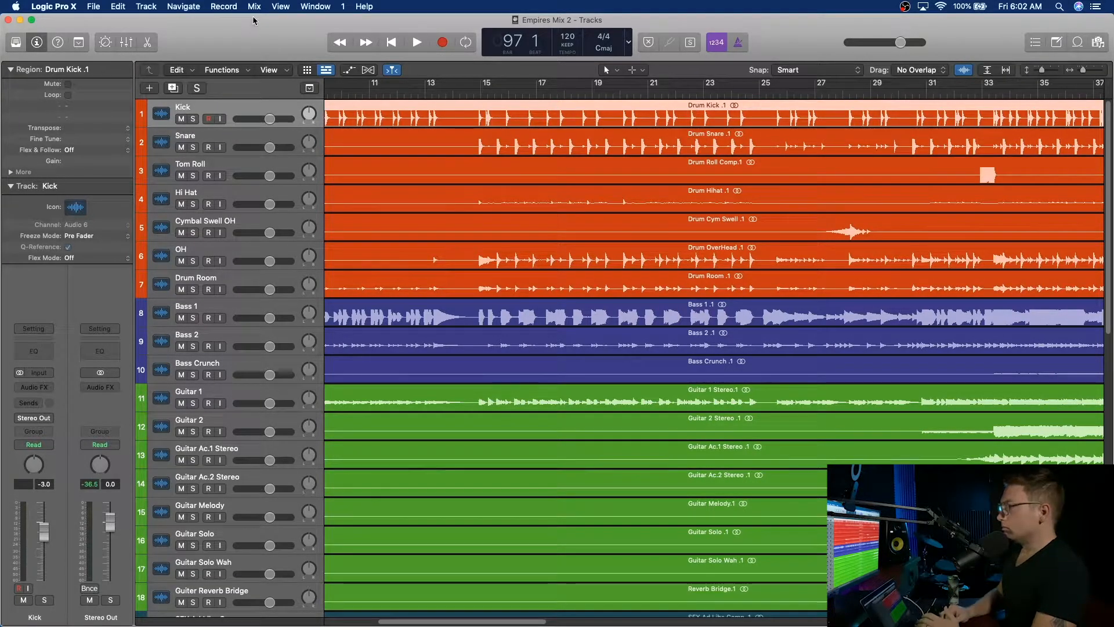
pyautogui.click(230, 136)
# - Start Replace or Double Drum Track on the Kick track and set the instrument to Kick
pyautogui.click(233, 105)
pyautogui.hscroll(-8, 503, 158)
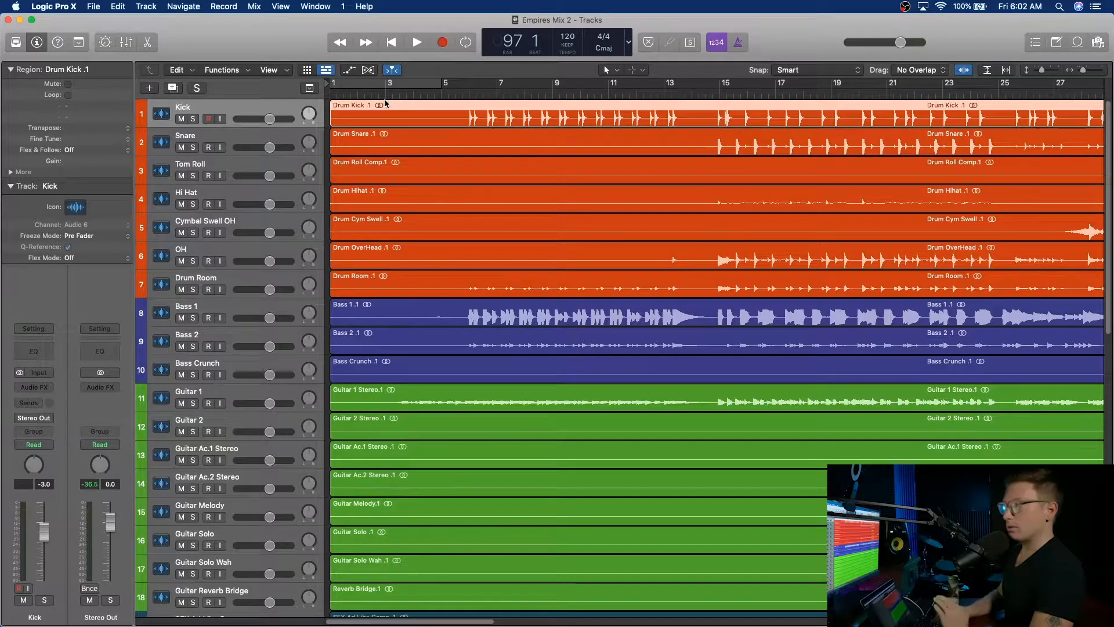
pyautogui.click(146, 6)
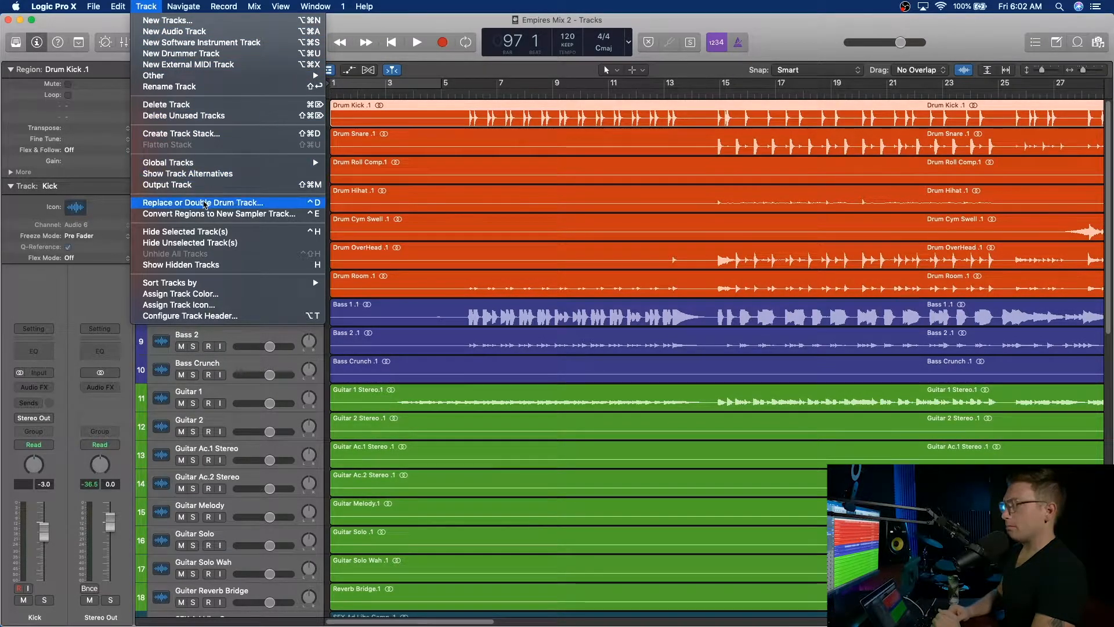
pyautogui.click(205, 203)
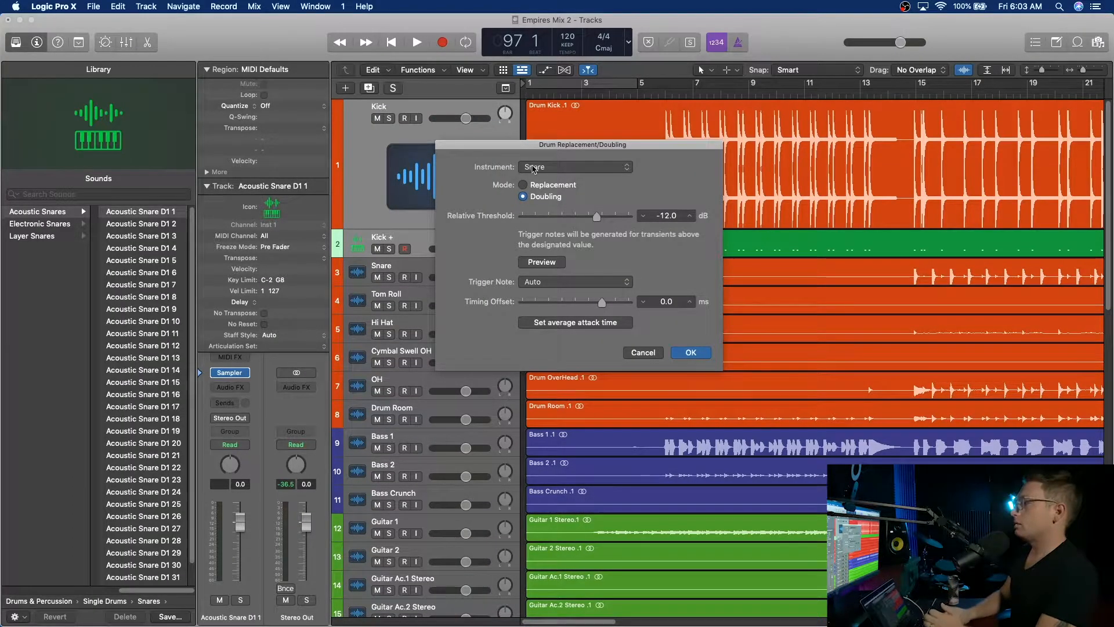
pyautogui.click(566, 169)
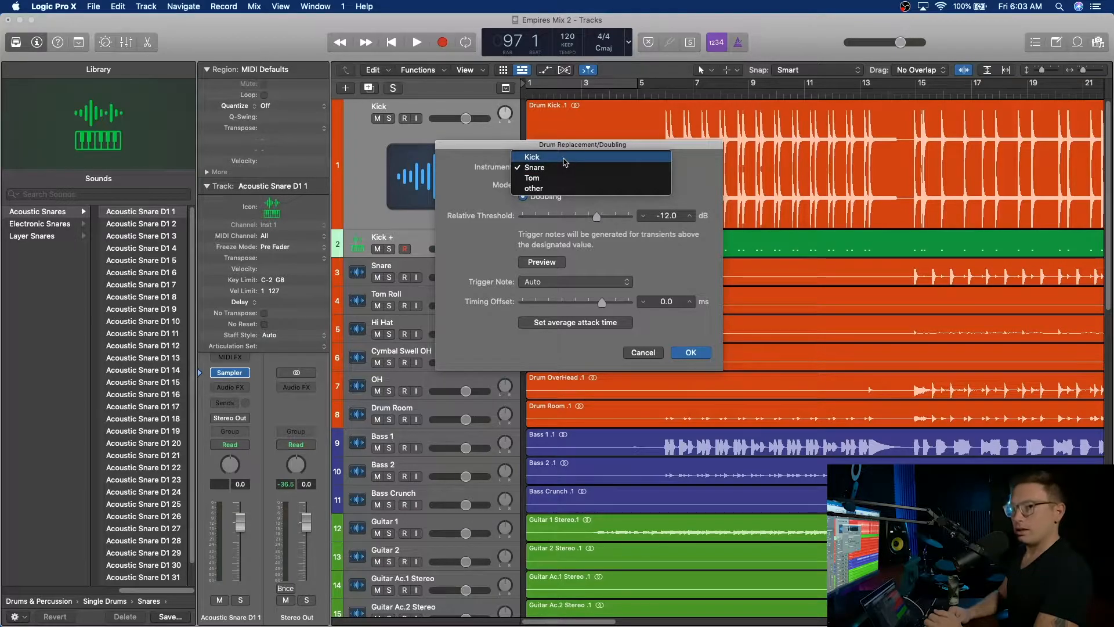
pyautogui.click(566, 157)
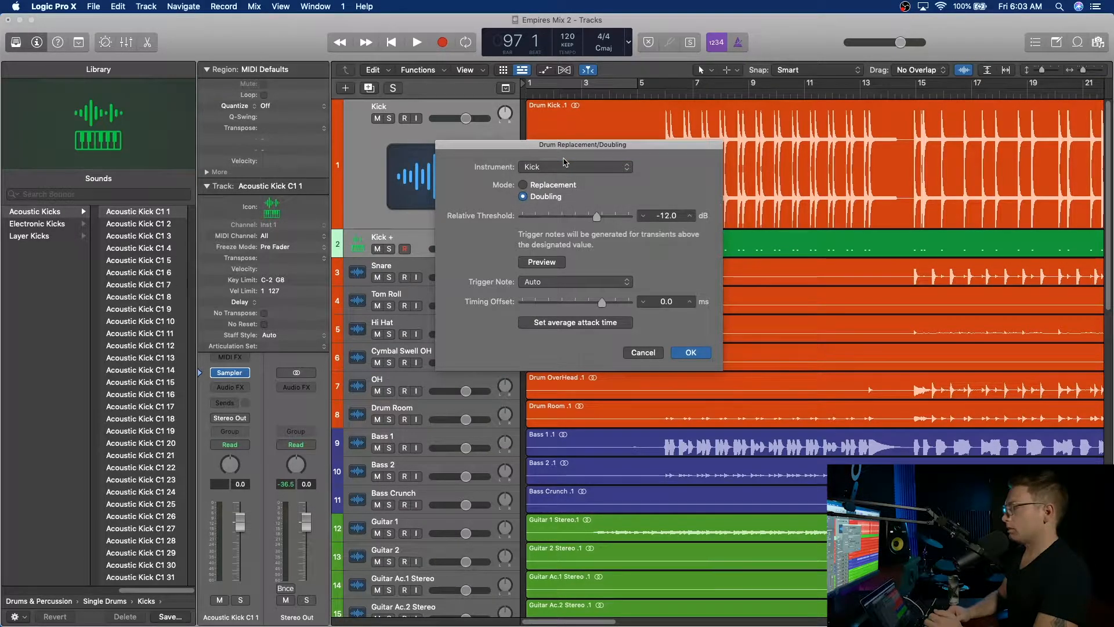
# - Examine the generated trigger notes against the kick drum transients along the whole song
pyautogui.moveTo(658, 150); pyautogui.dragTo(433, 190)
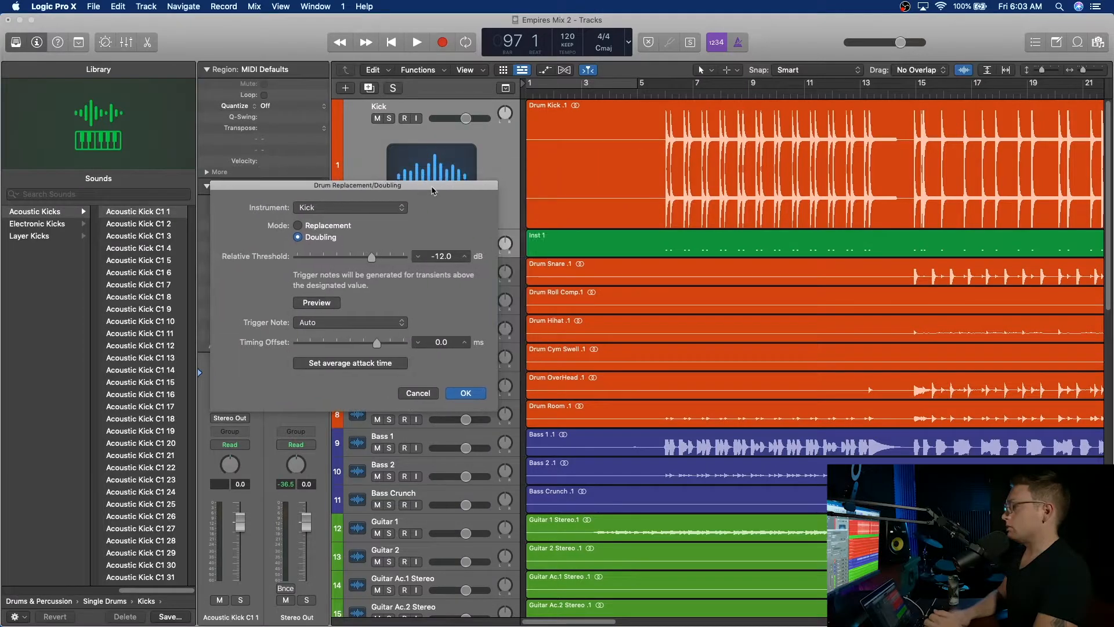
pyautogui.click(669, 93)
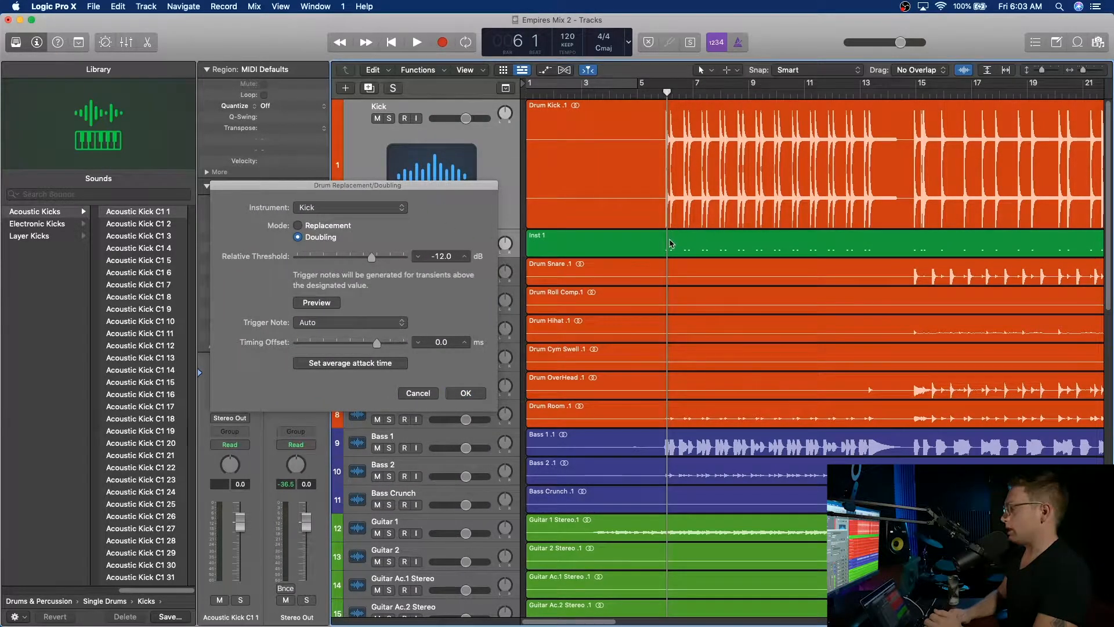
pyautogui.moveTo(442, 185); pyautogui.dragTo(335, 269)
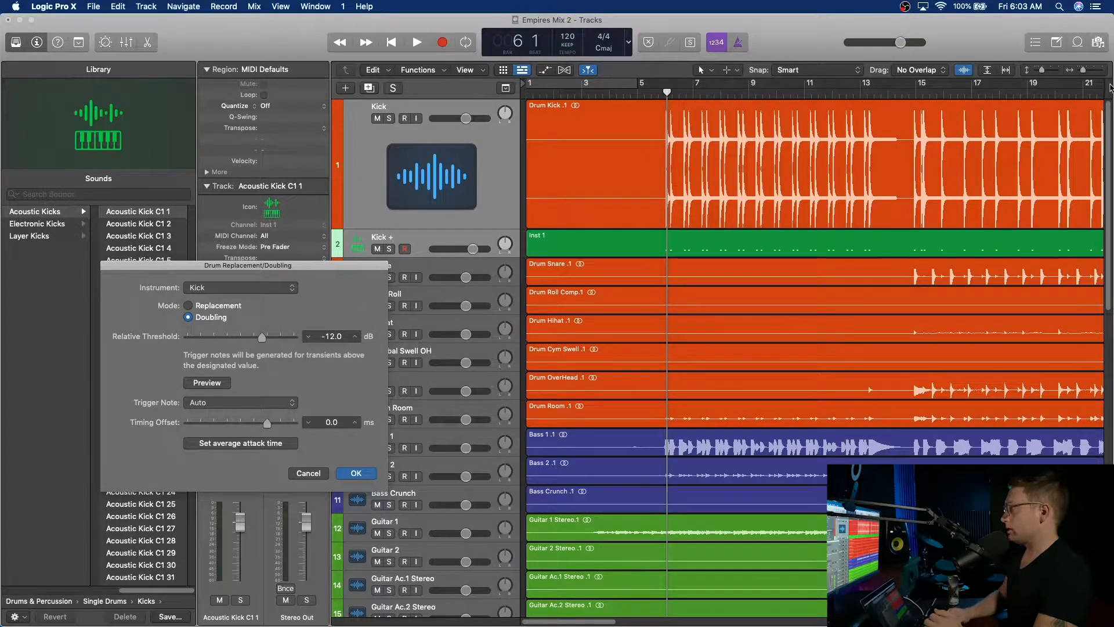
pyautogui.moveTo(1082, 70); pyautogui.dragTo(1087, 70)
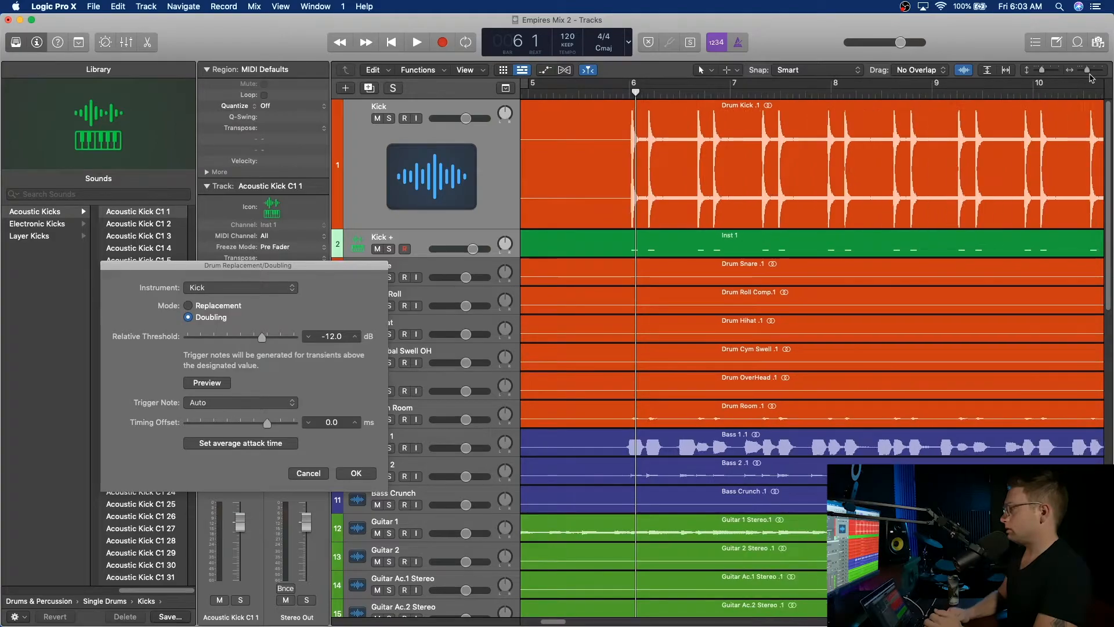
pyautogui.hscroll(15, 950, 204)
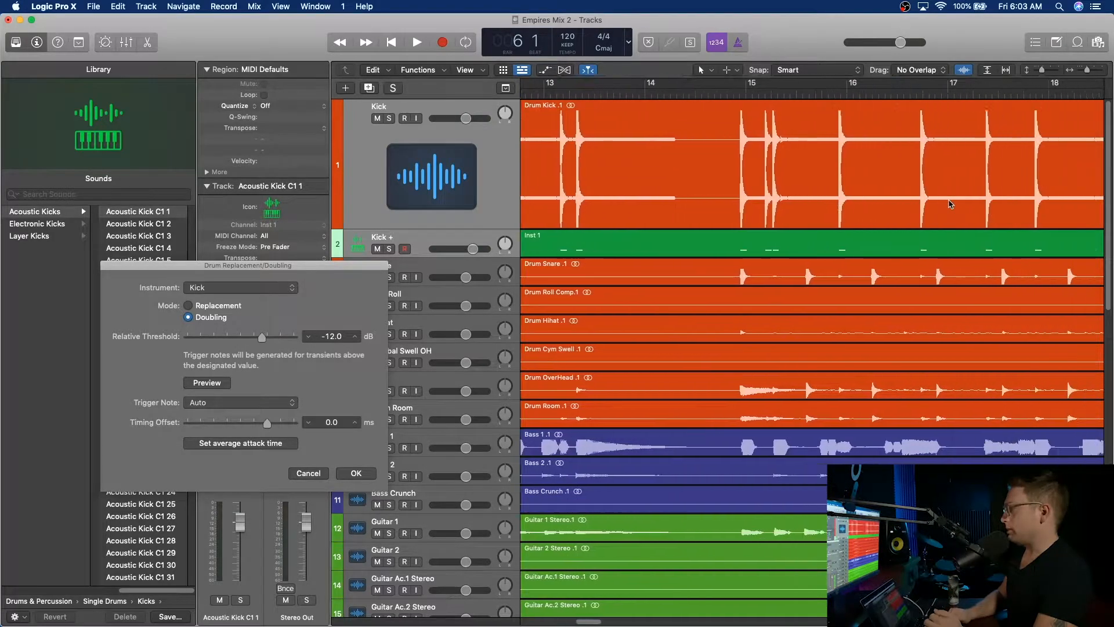
pyautogui.hscroll(12, 950, 204)
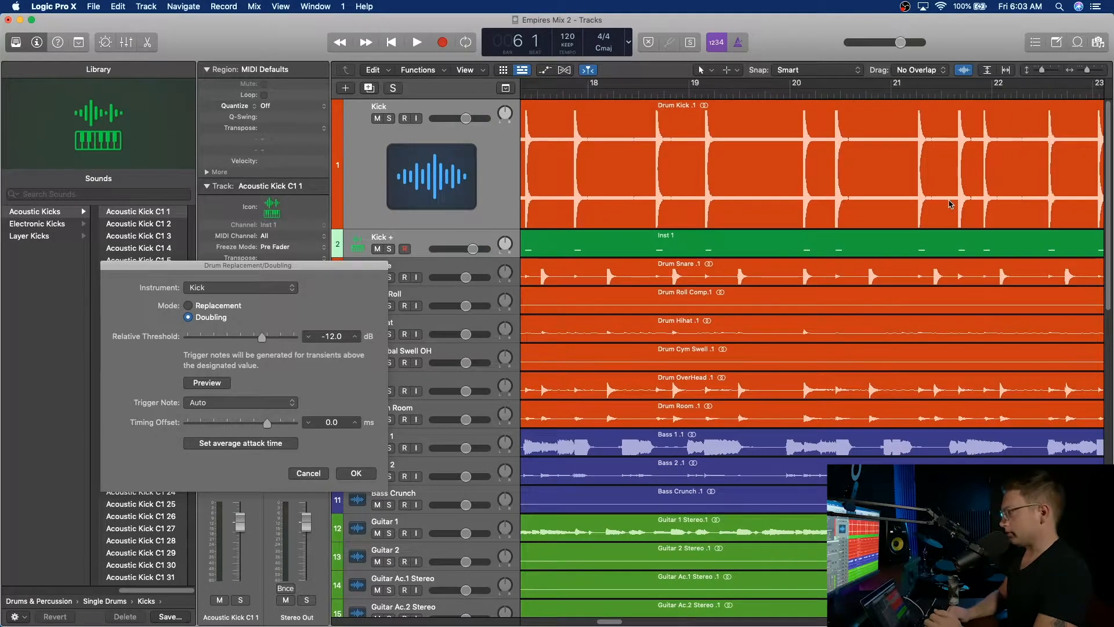
pyautogui.hscroll(2, 949, 204)
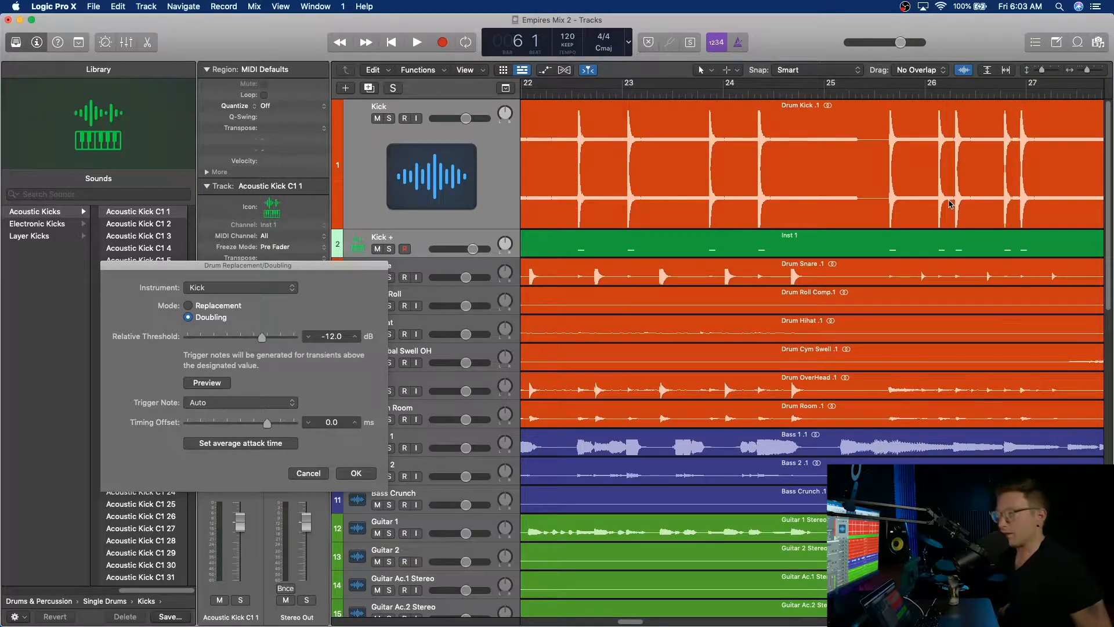
pyautogui.click(705, 94)
pyautogui.hscroll(5, 705, 94)
pyautogui.hscroll(10, 705, 94)
pyautogui.hscroll(10, 705, 94)
pyautogui.hscroll(10, 706, 94)
pyautogui.hscroll(-20, 705, 94)
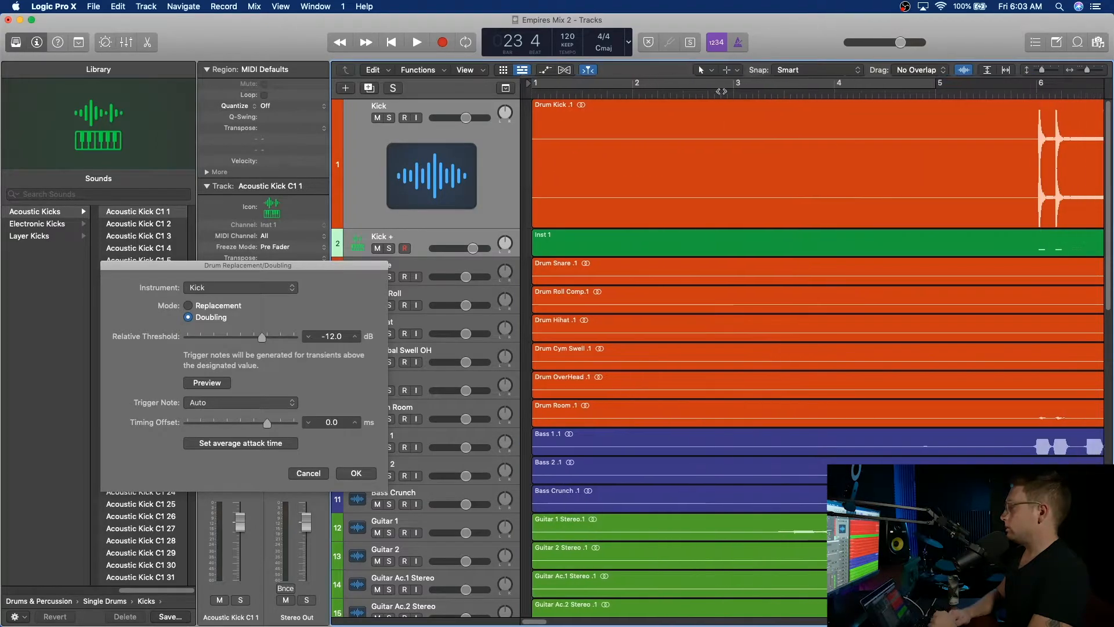
pyautogui.moveTo(1089, 74); pyautogui.dragTo(1044, 71)
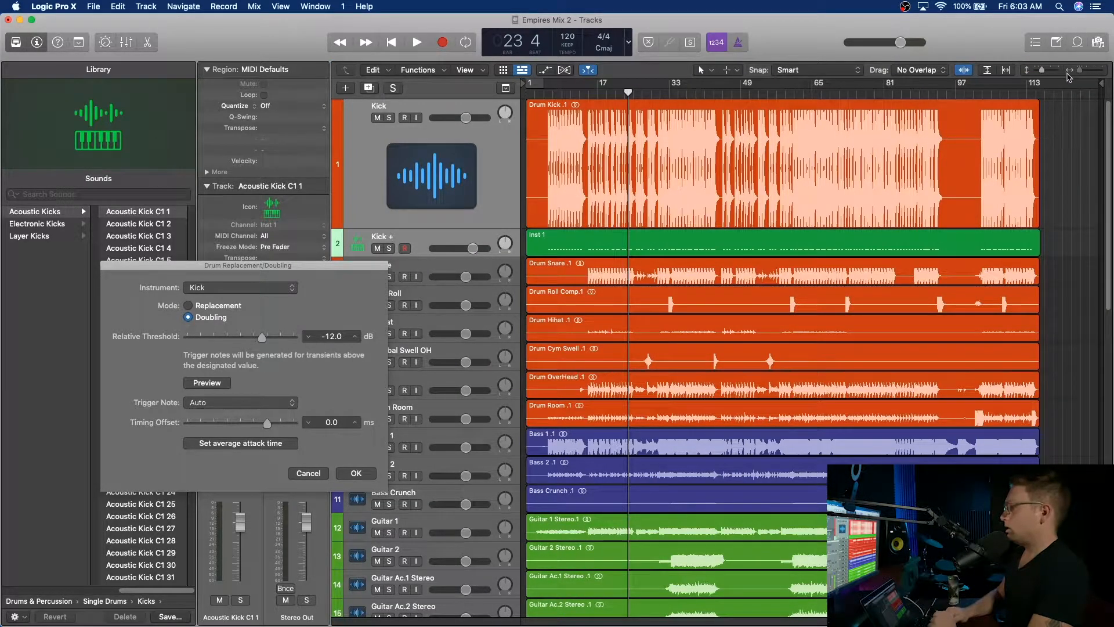
# - Set a cycle range from about bar 15 to just past bar 16, around the kick hits
pyautogui.moveTo(325, 271); pyautogui.dragTo(470, 207)
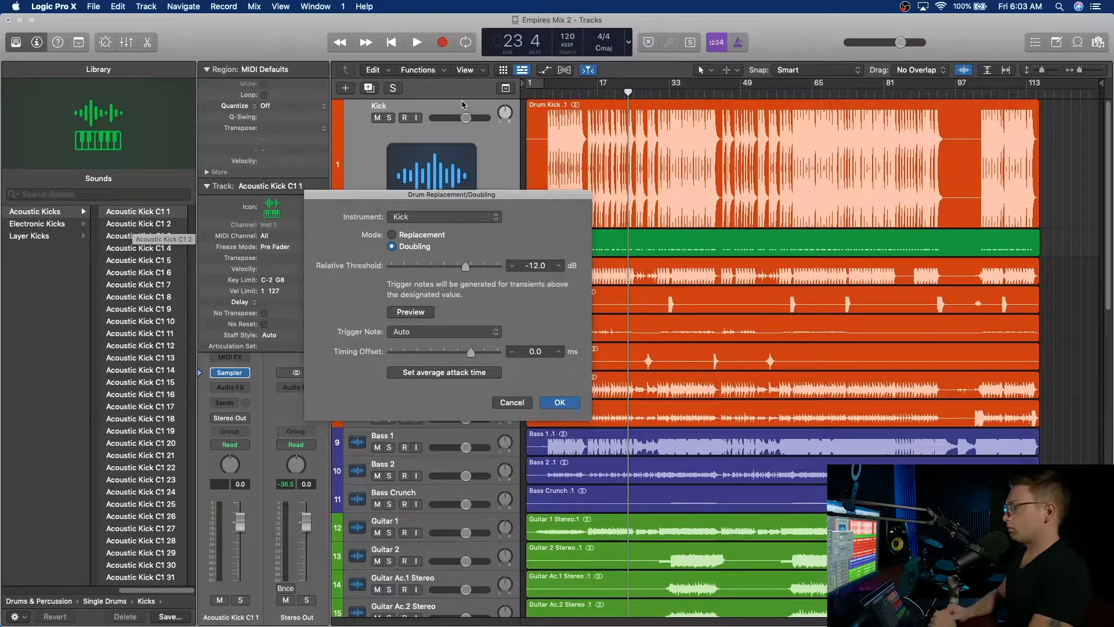
pyautogui.moveTo(548, 197); pyautogui.dragTo(441, 244)
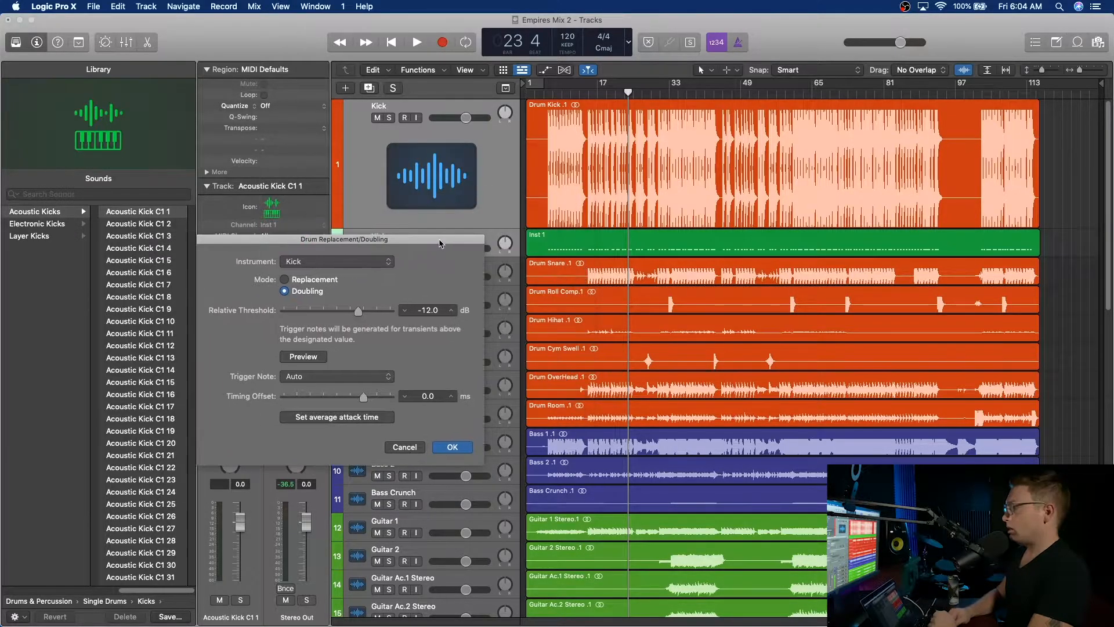
pyautogui.click(593, 94)
pyautogui.moveTo(1079, 71); pyautogui.dragTo(1088, 71)
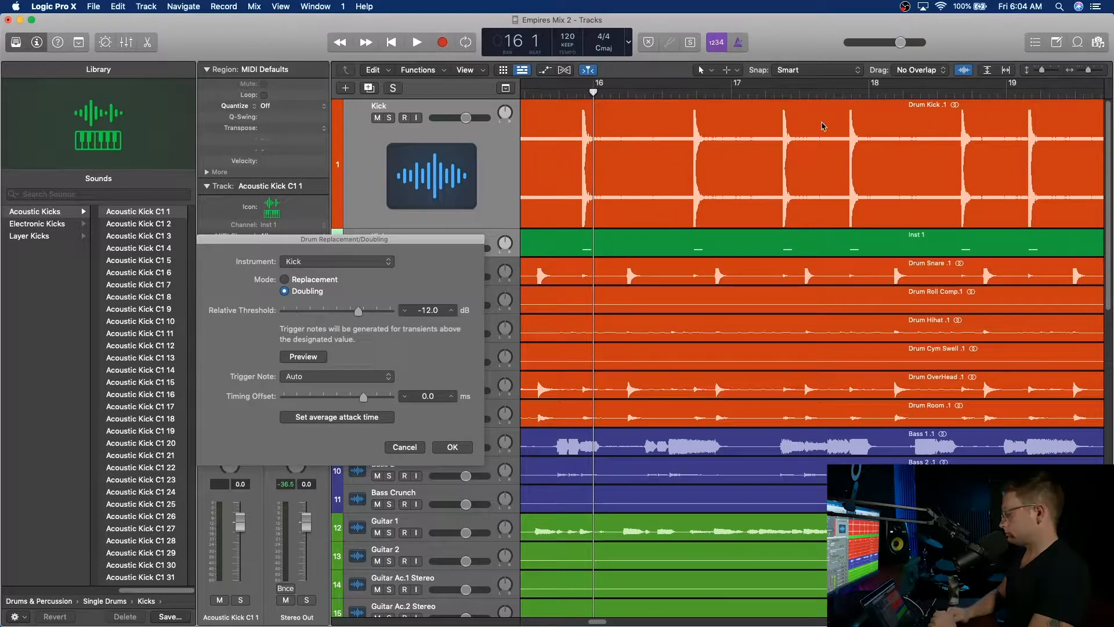
pyautogui.hscroll(-8, 638, 154)
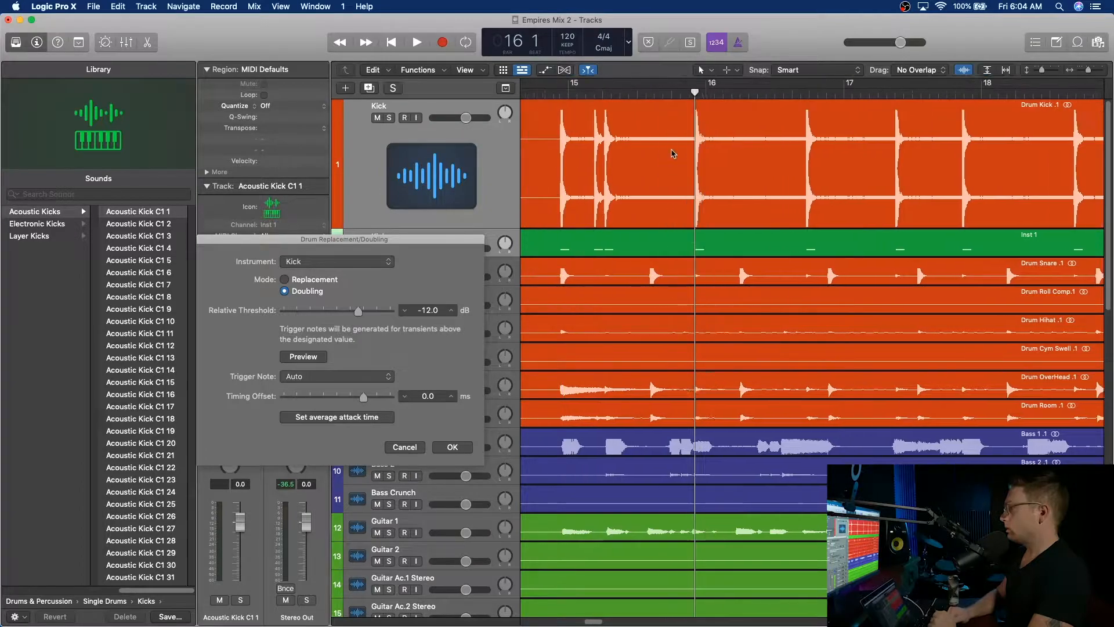
pyautogui.moveTo(675, 91); pyautogui.dragTo(854, 88)
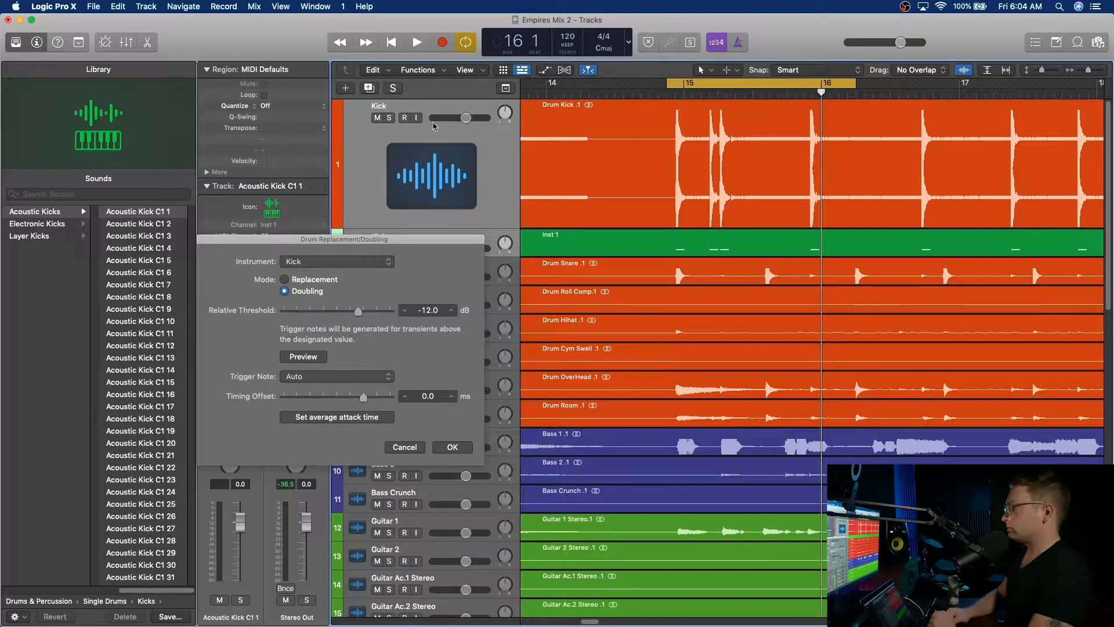
# - Audition the doubled Kick + track soloed within the cycle range, without the original Kick, and clear the solo
pyautogui.moveTo(409, 248); pyautogui.dragTo(300, 292)
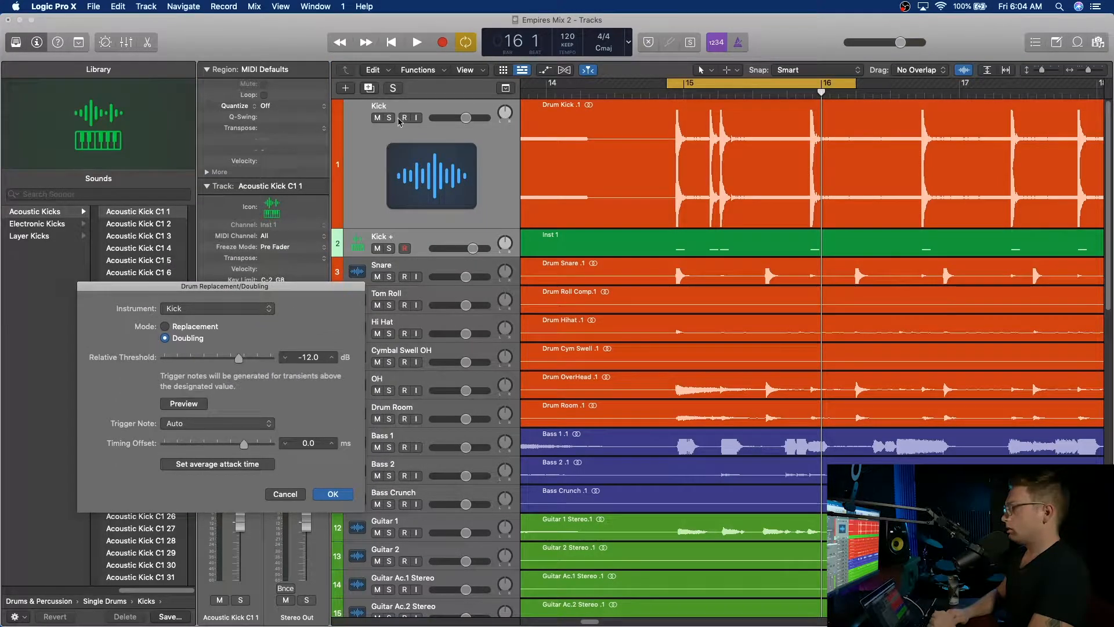
pyautogui.click(388, 249)
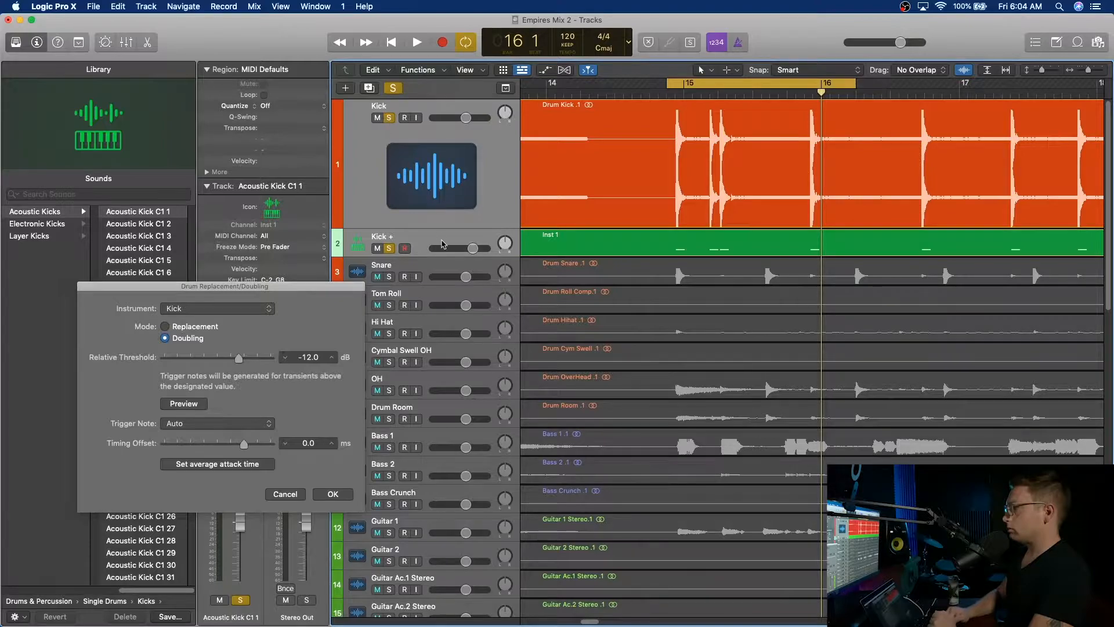
pyautogui.click(437, 265)
pyautogui.click(415, 239)
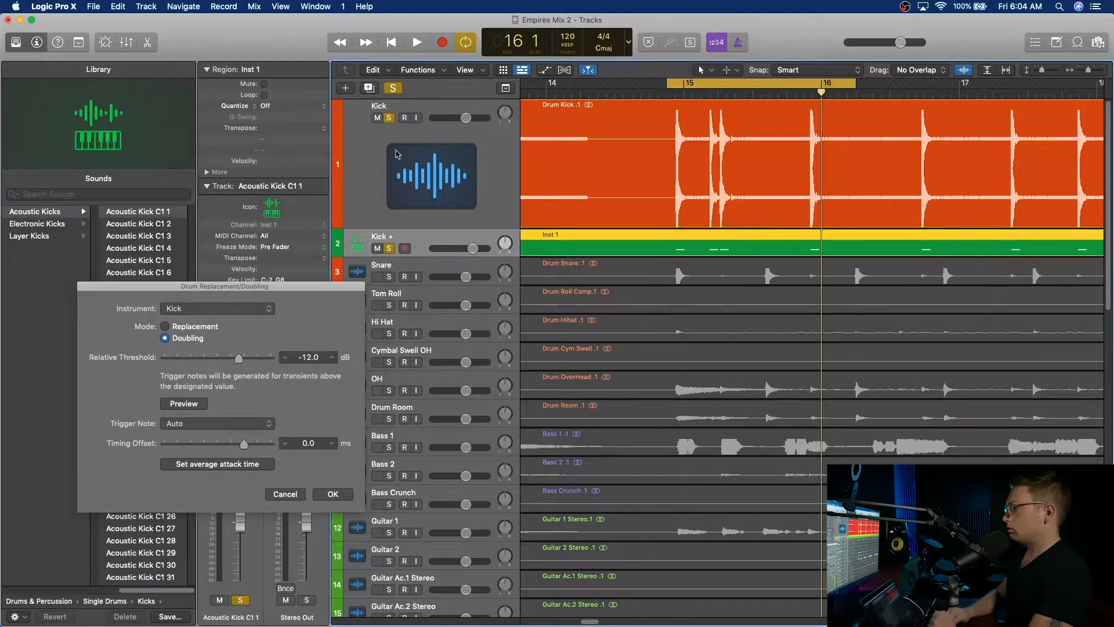
pyautogui.click(389, 117)
pyautogui.press('space')
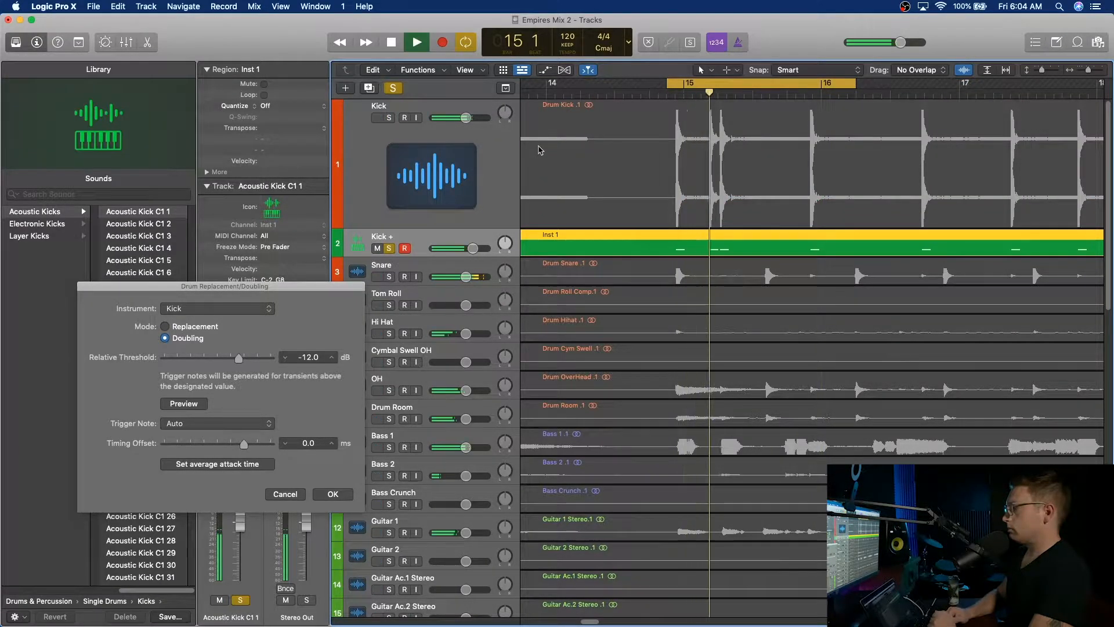
pyautogui.press('s')
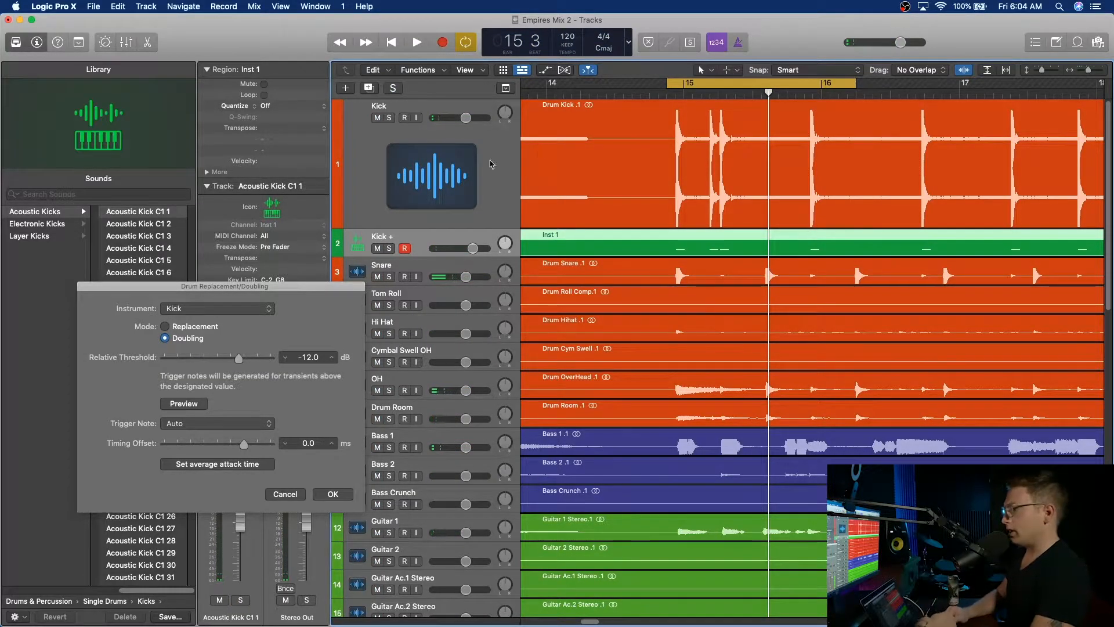
# - Load Acoustic Kick C1 2 on the Kick + track and play the cycle range with that track soloed
pyautogui.moveTo(298, 292); pyautogui.dragTo(450, 253)
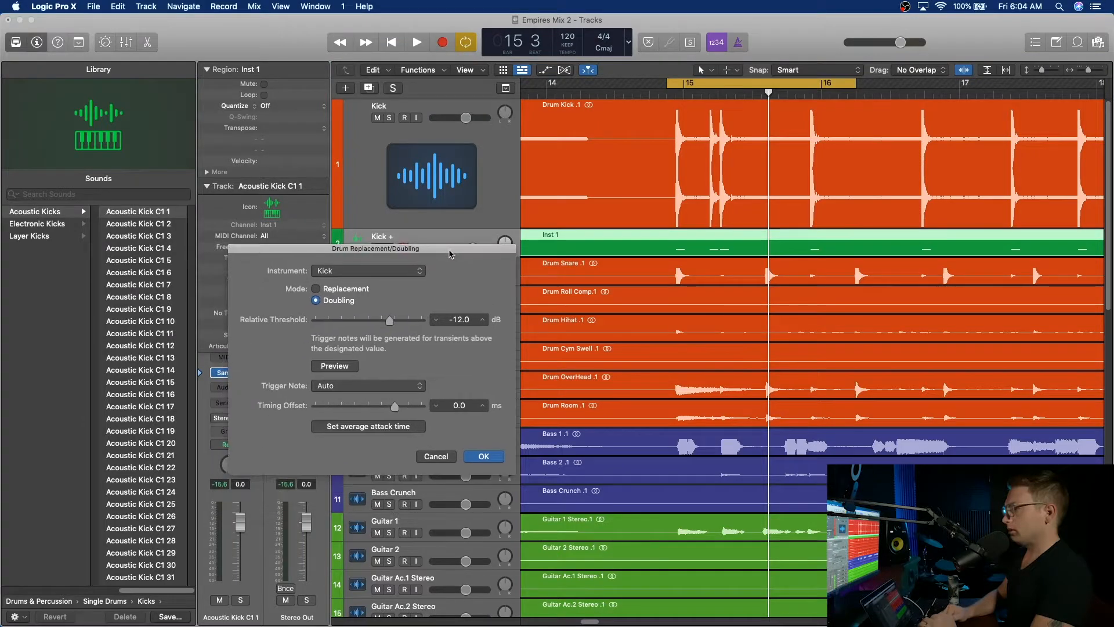
pyautogui.click(149, 226)
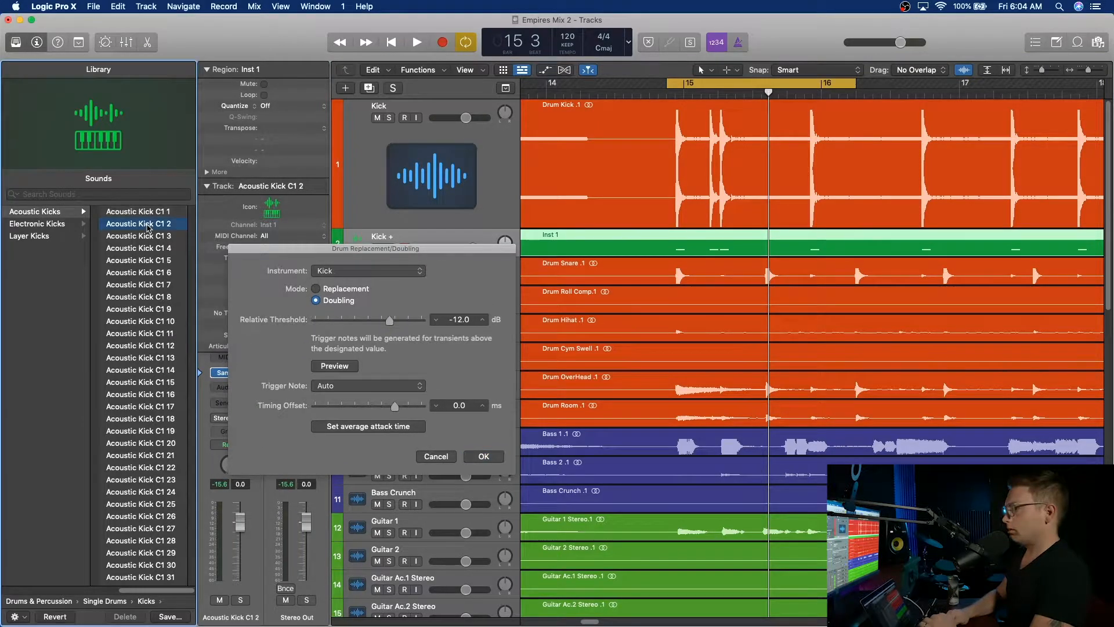
pyautogui.moveTo(473, 249); pyautogui.dragTo(472, 305)
pyautogui.click(386, 242)
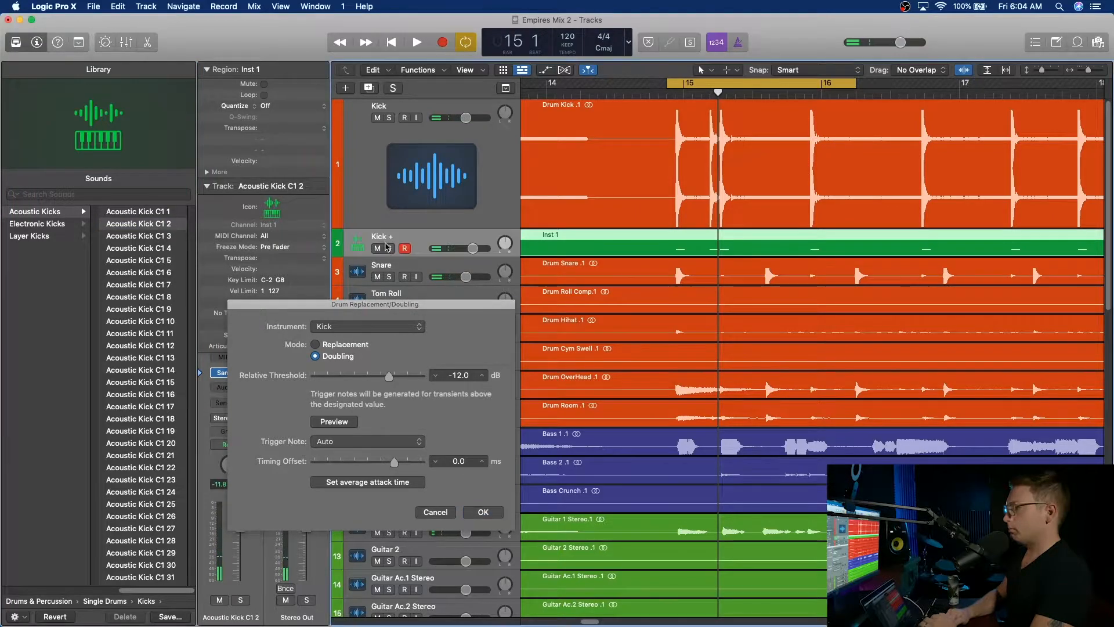
pyautogui.click(389, 249)
pyautogui.press('space')
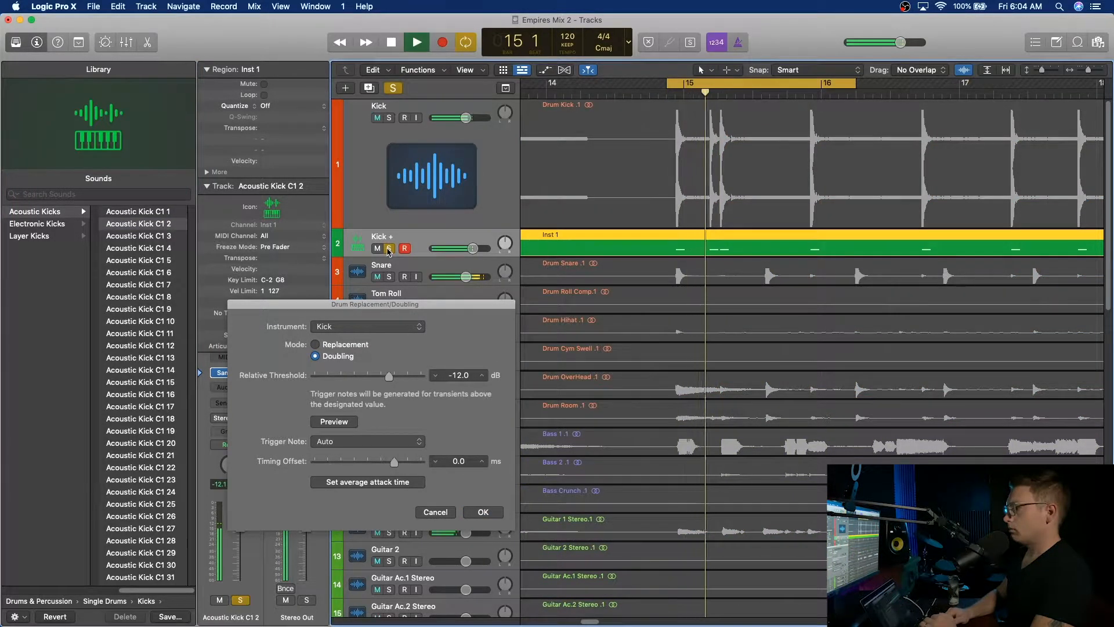
# - Audition the acoustic kick sounds one by one from Acoustic Kick C1 3 through C1 31 on the soloed Kick + track
pyautogui.click(162, 236)
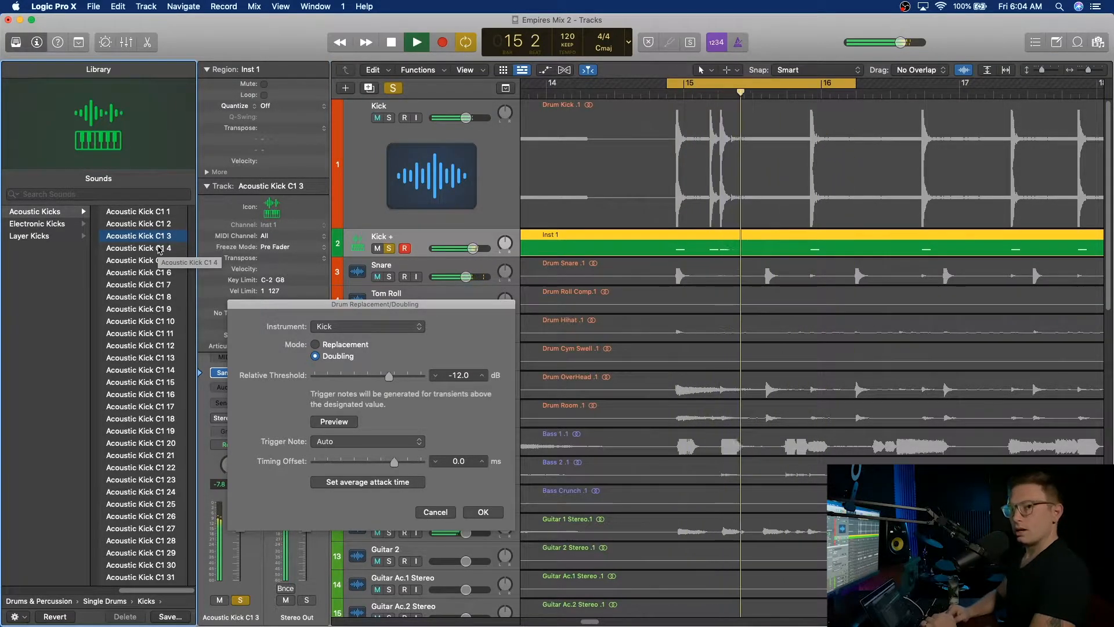
pyautogui.click(158, 248)
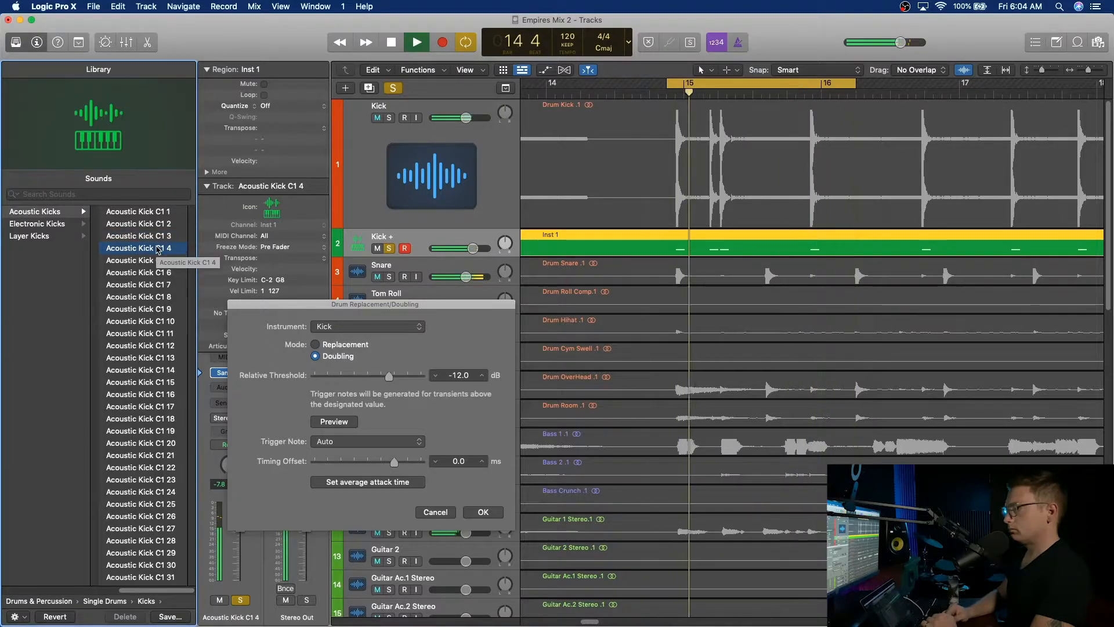
pyautogui.click(152, 261)
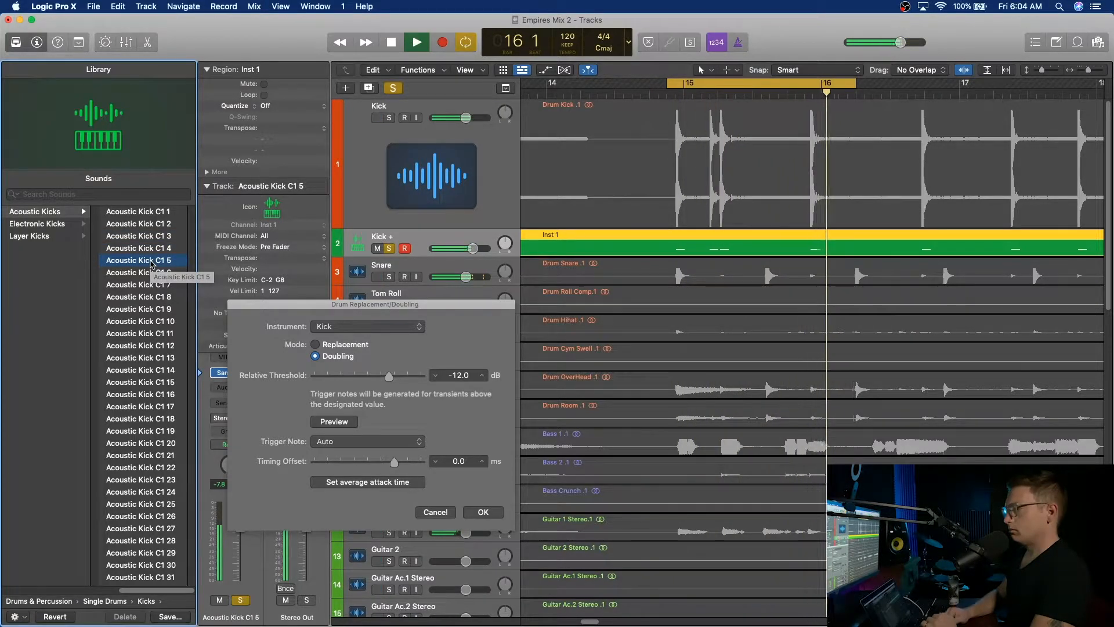
pyautogui.click(150, 275)
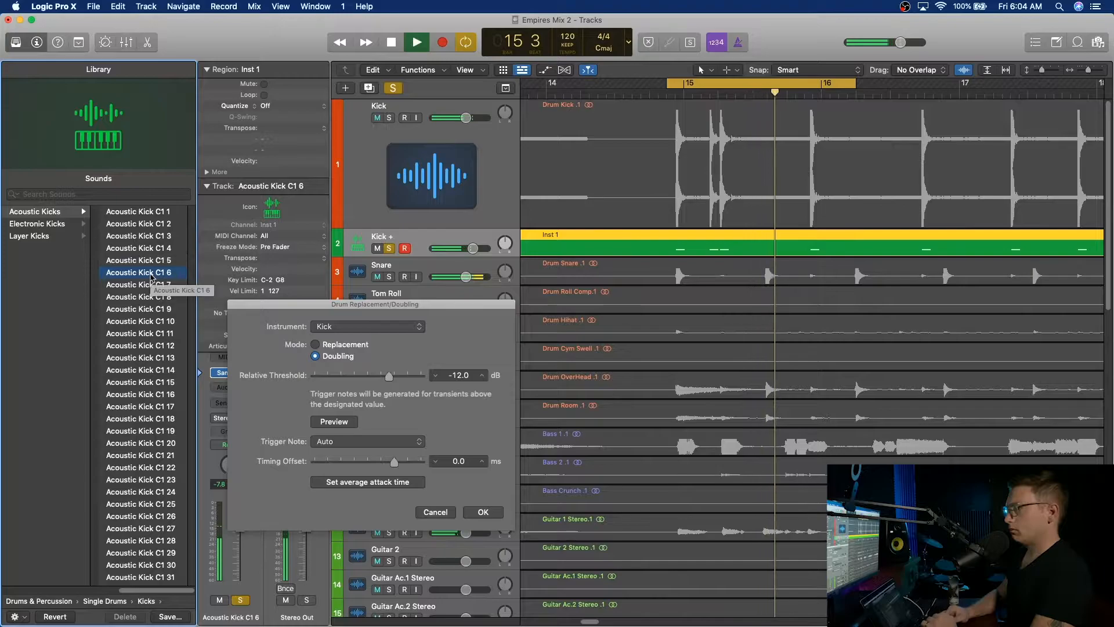
pyautogui.click(149, 286)
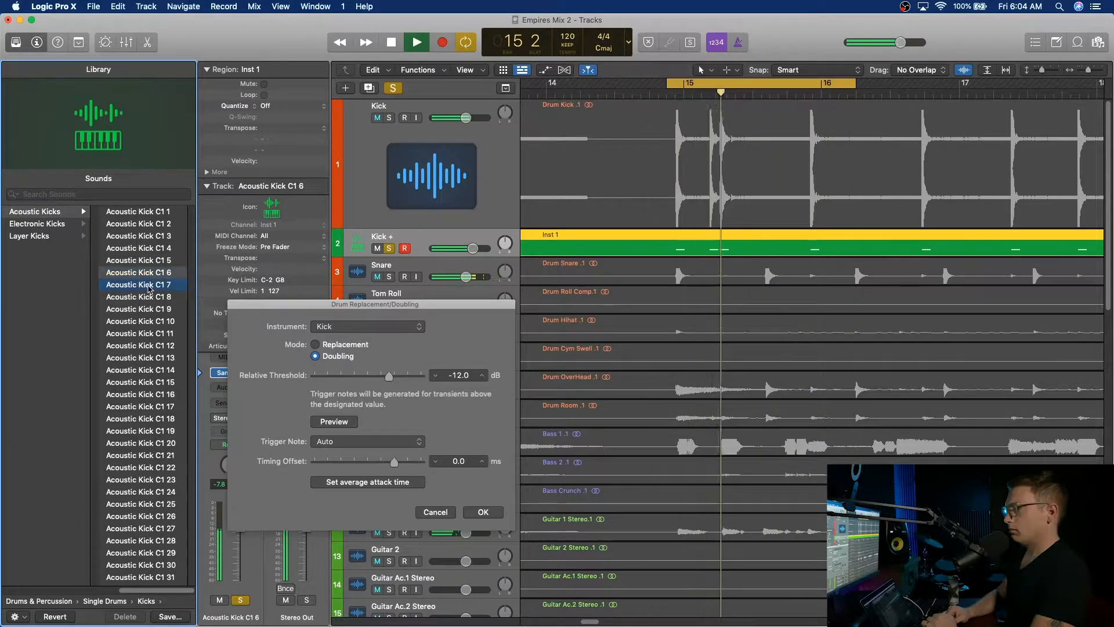
pyautogui.click(149, 298)
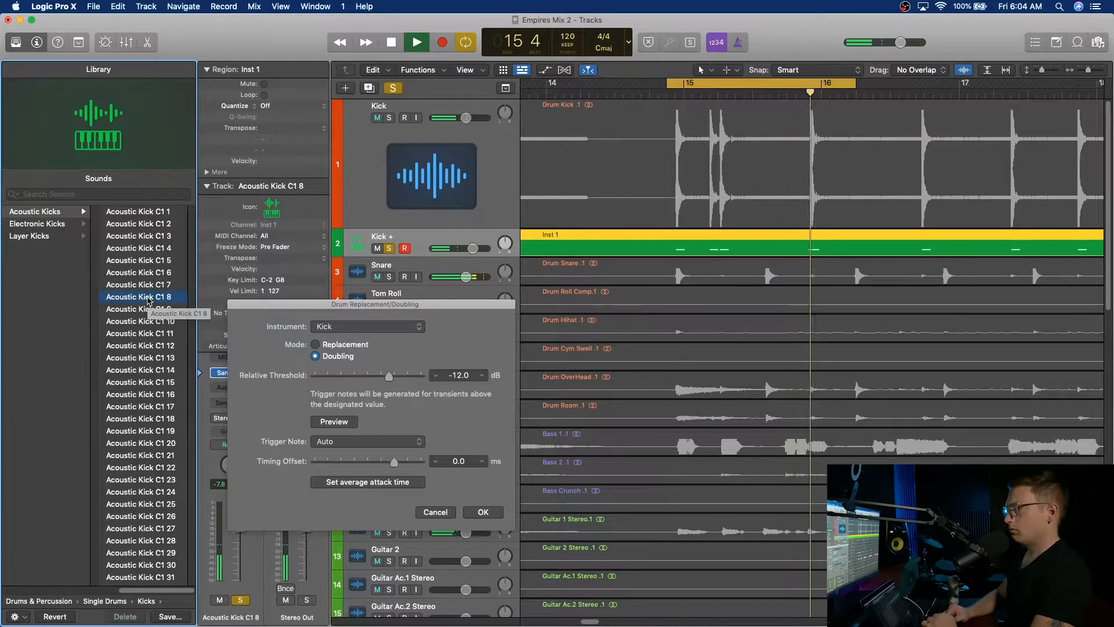
pyautogui.click(148, 311)
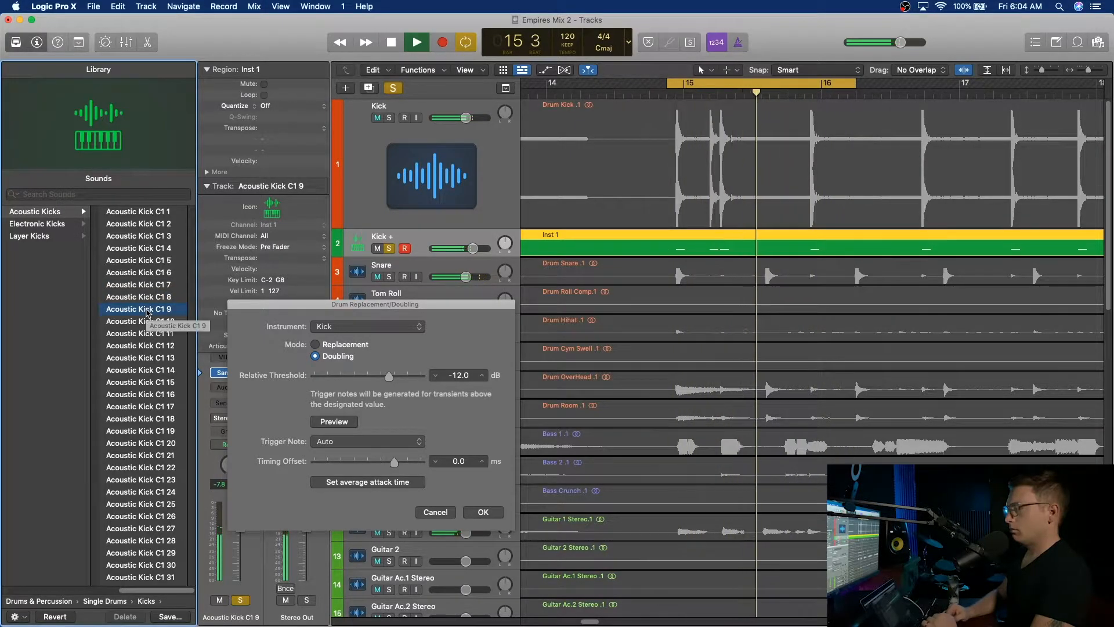
pyautogui.click(147, 323)
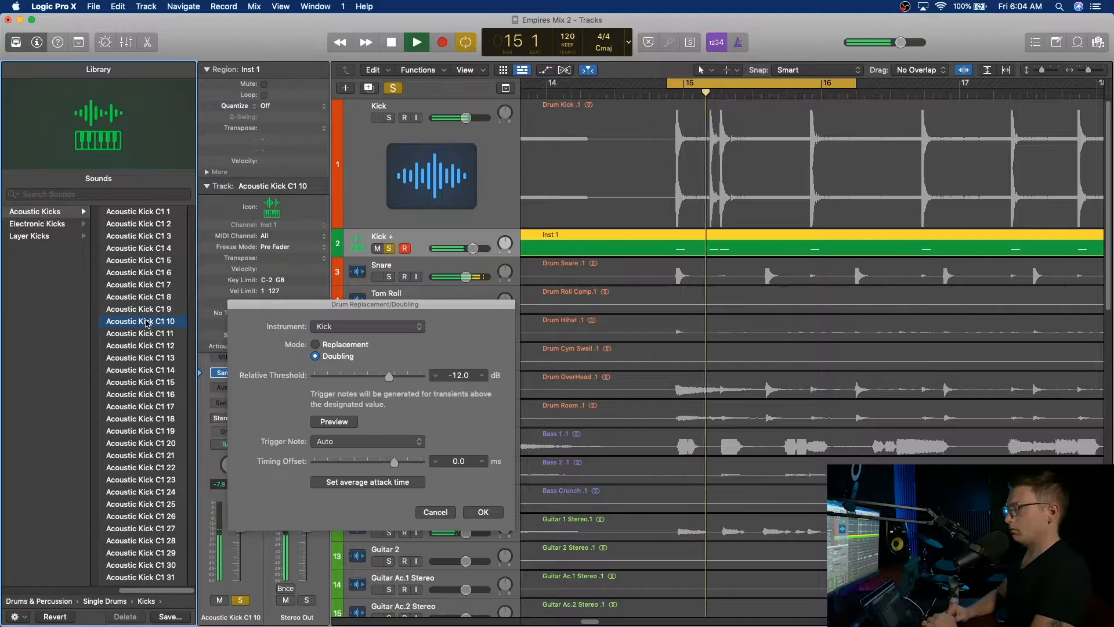
pyautogui.click(144, 335)
pyautogui.click(145, 347)
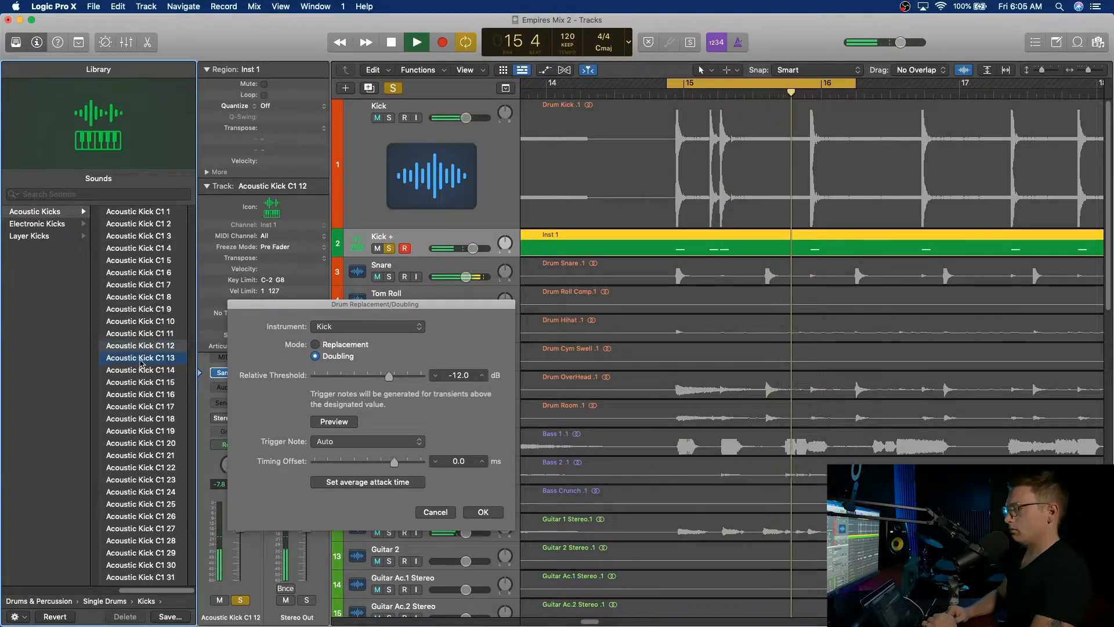
pyautogui.click(143, 358)
pyautogui.click(139, 371)
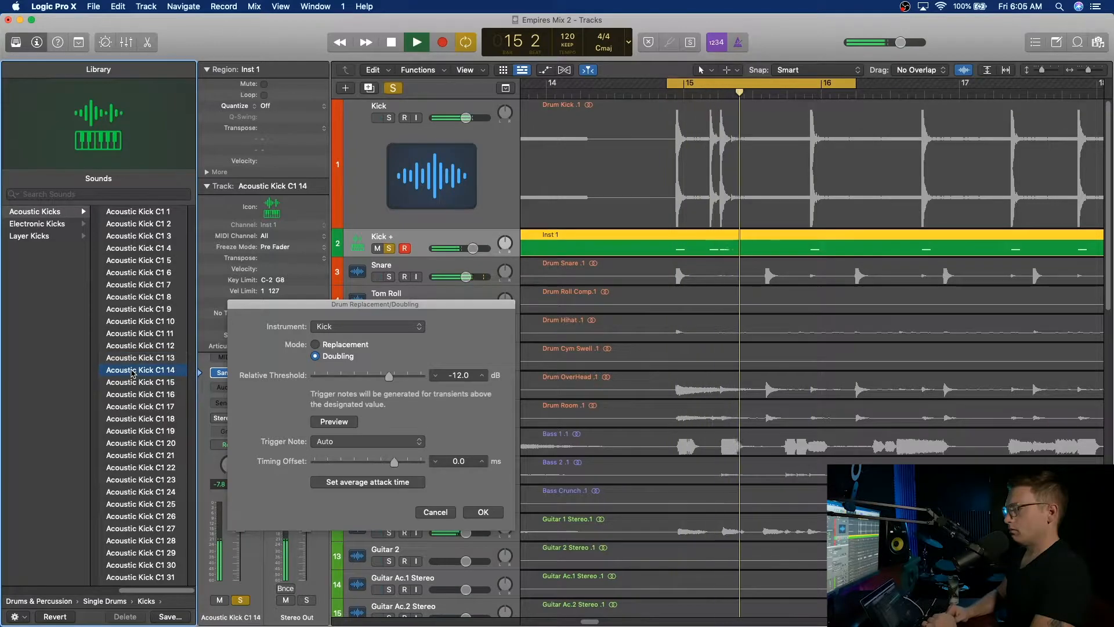
pyautogui.click(132, 383)
pyautogui.click(131, 397)
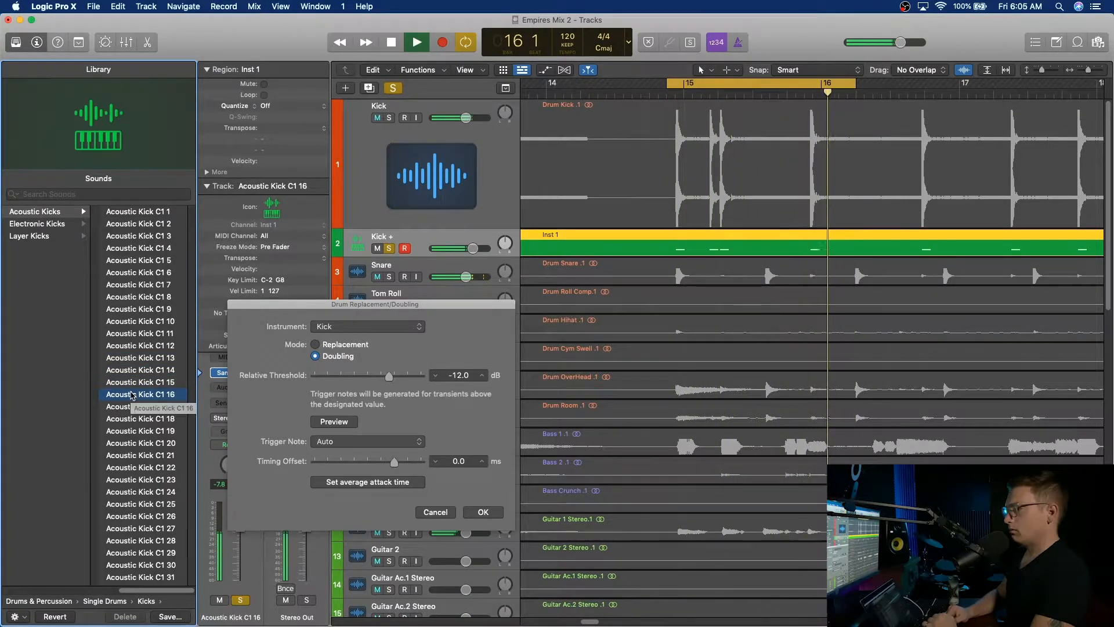
pyautogui.click(128, 408)
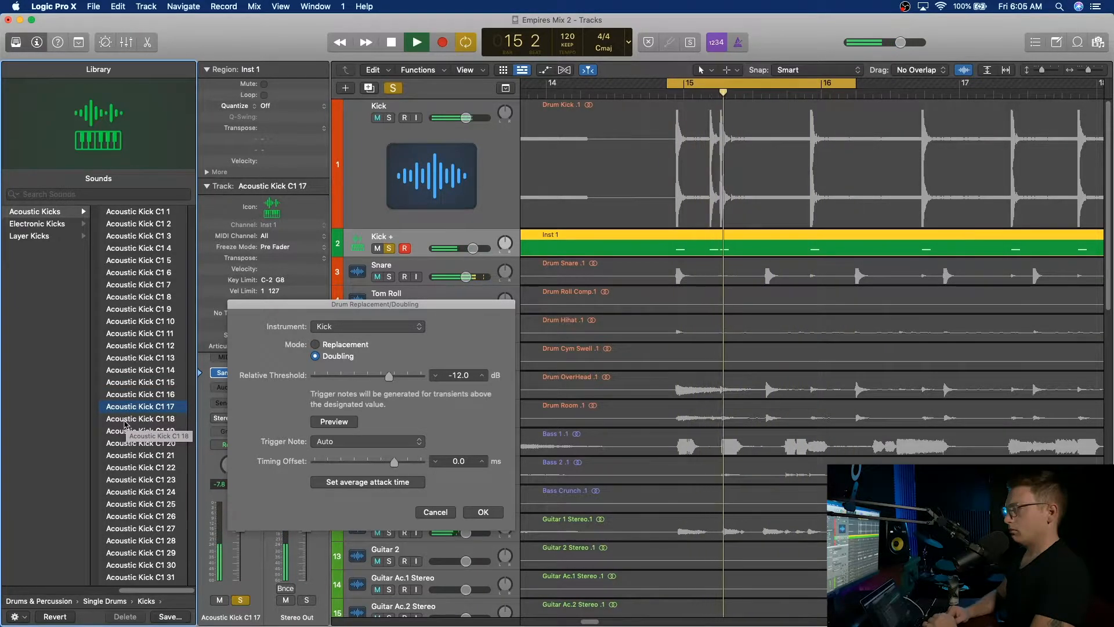
pyautogui.click(125, 420)
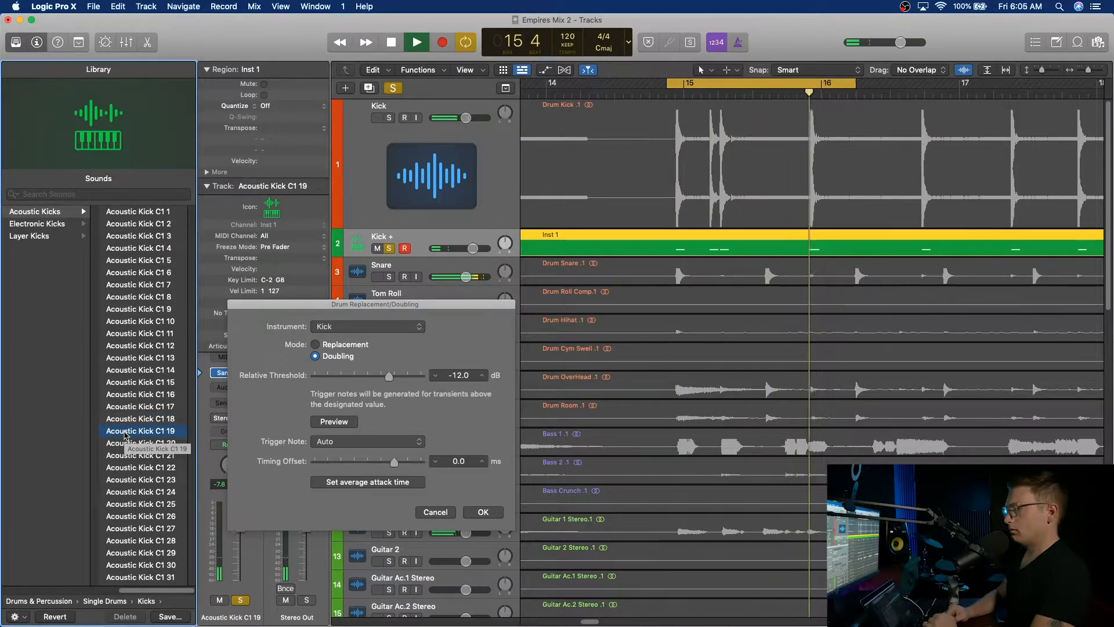
pyautogui.click(122, 443)
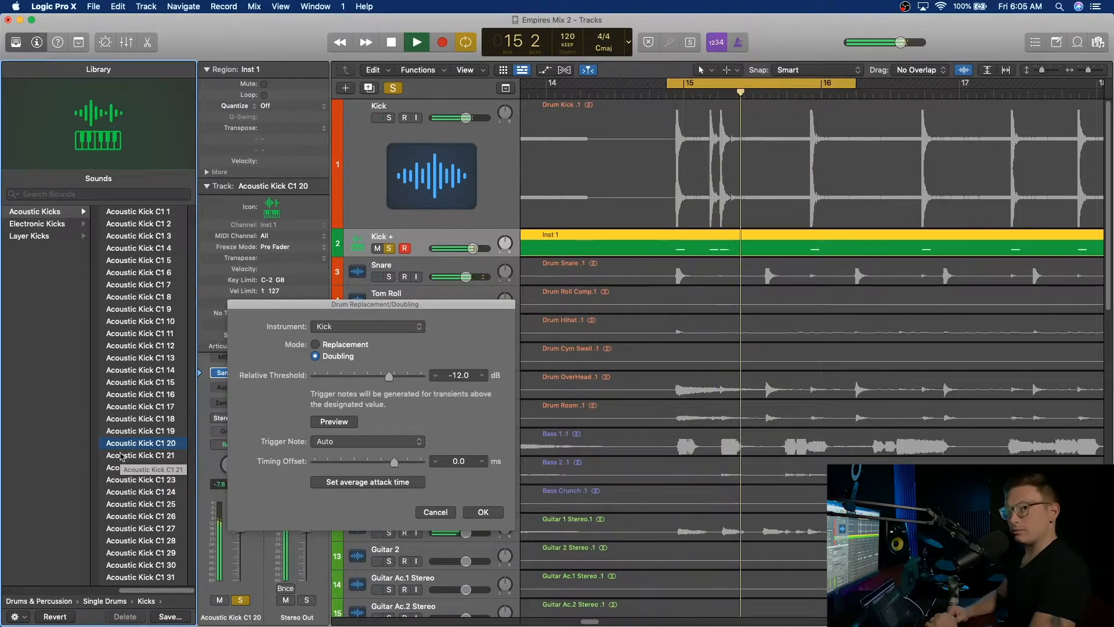
pyautogui.click(121, 456)
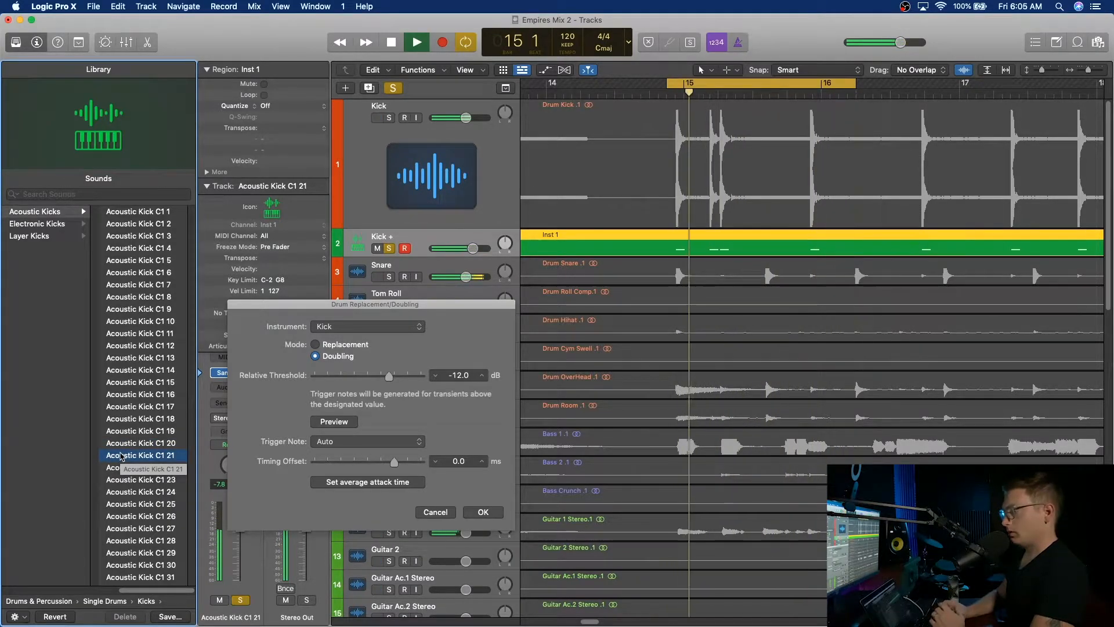
pyautogui.click(116, 468)
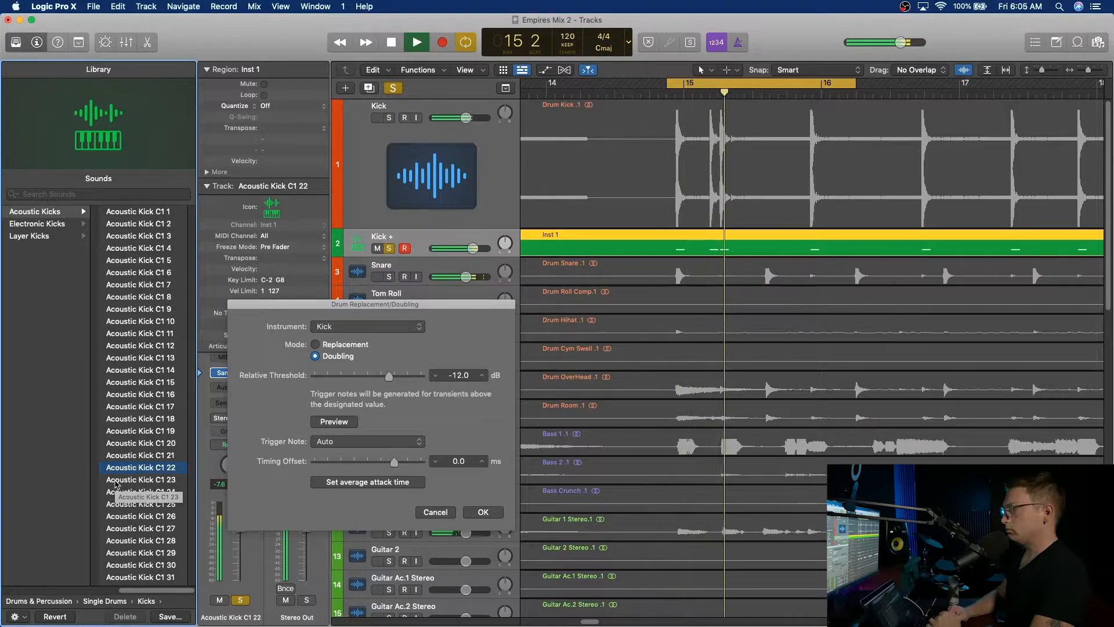
pyautogui.click(116, 481)
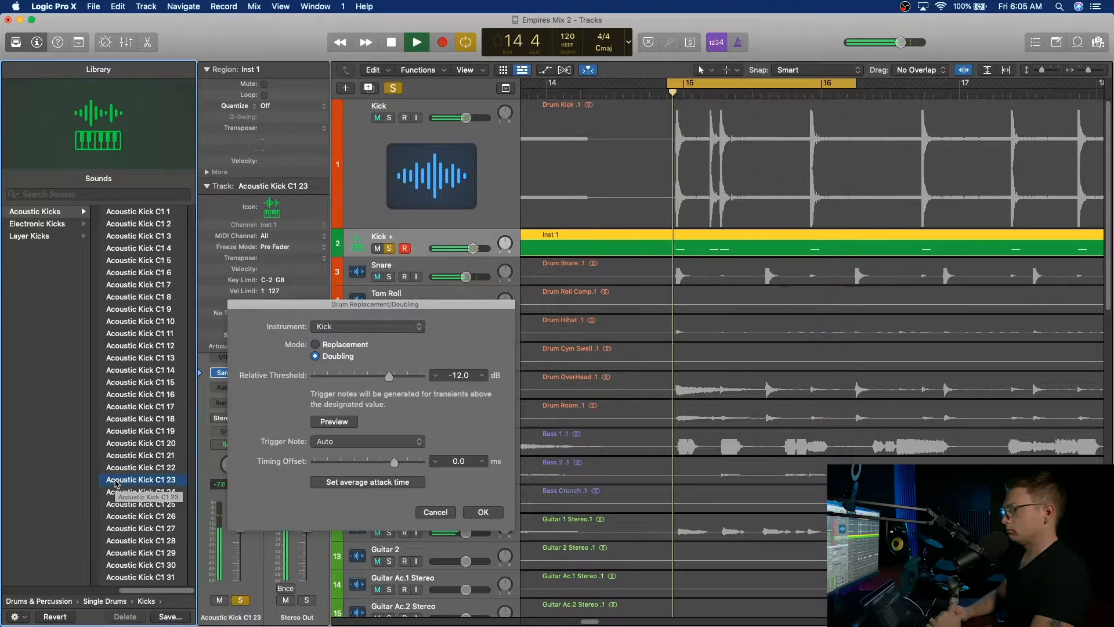
pyautogui.click(115, 494)
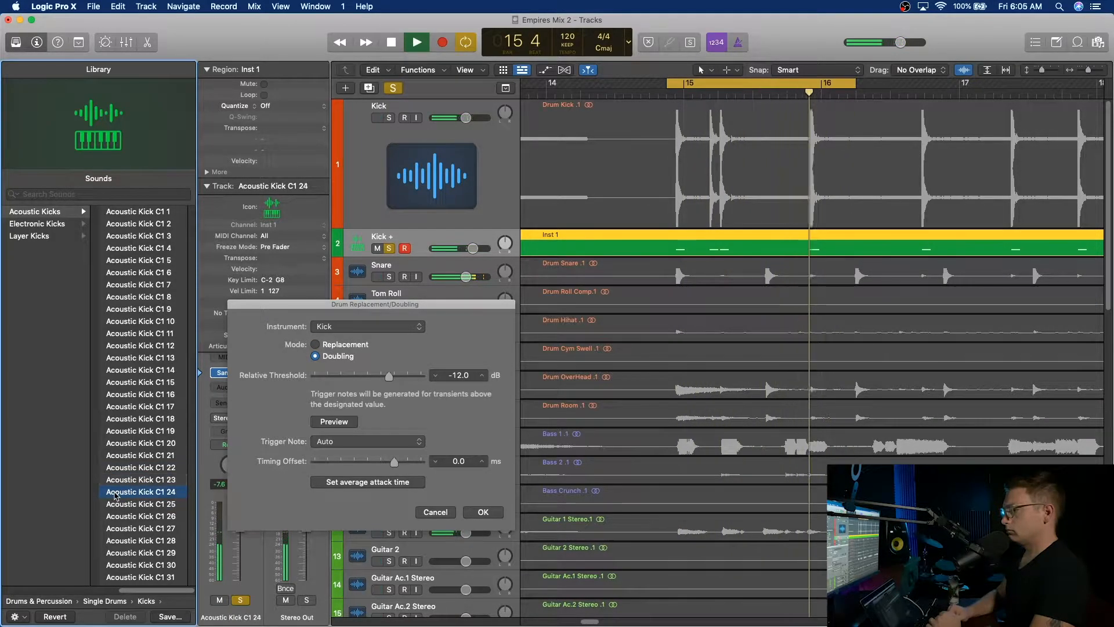
pyautogui.click(113, 505)
pyautogui.click(114, 518)
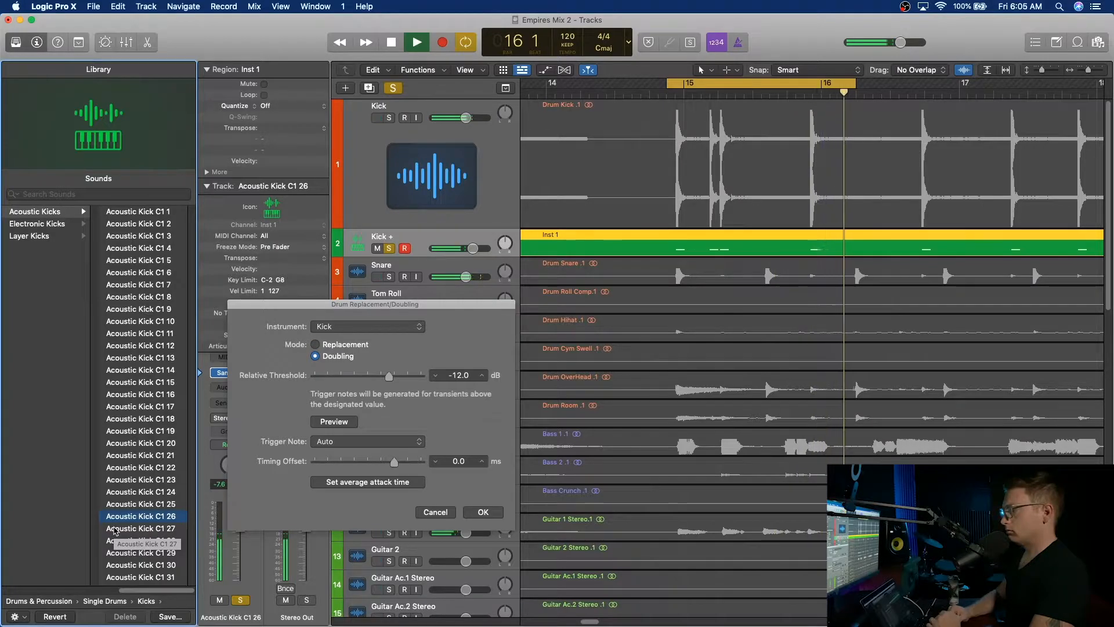
pyautogui.click(116, 529)
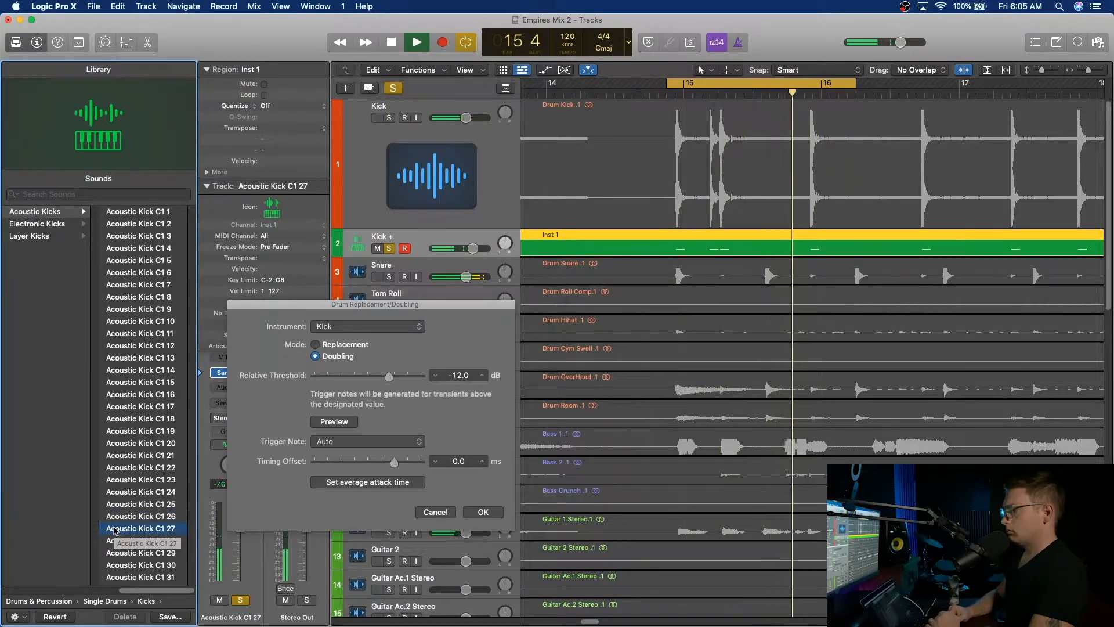
pyautogui.click(115, 541)
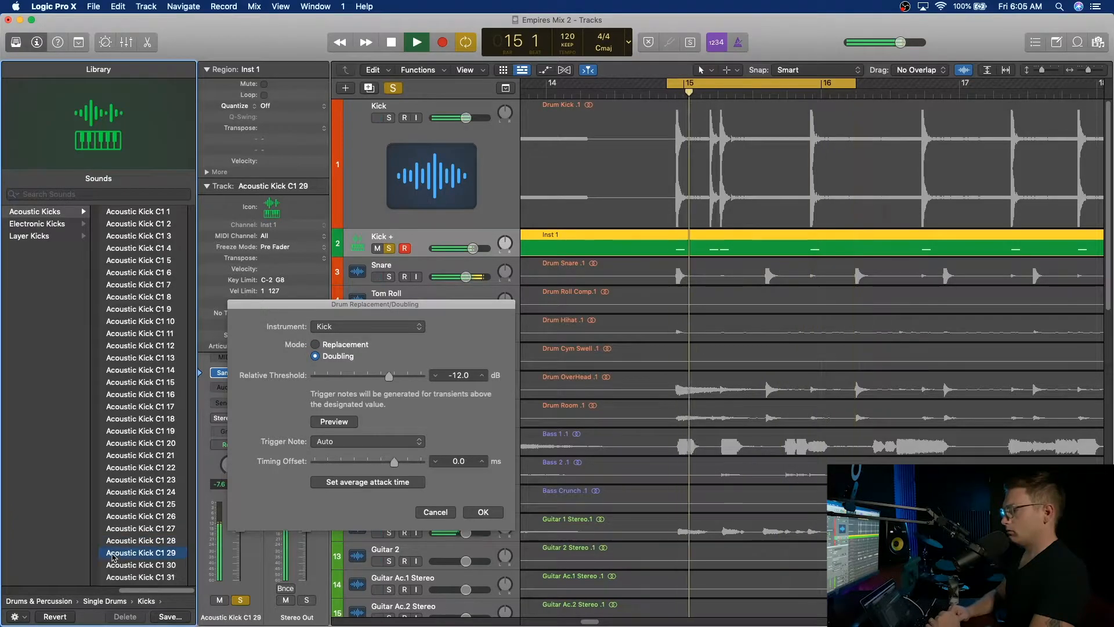
pyautogui.click(114, 555)
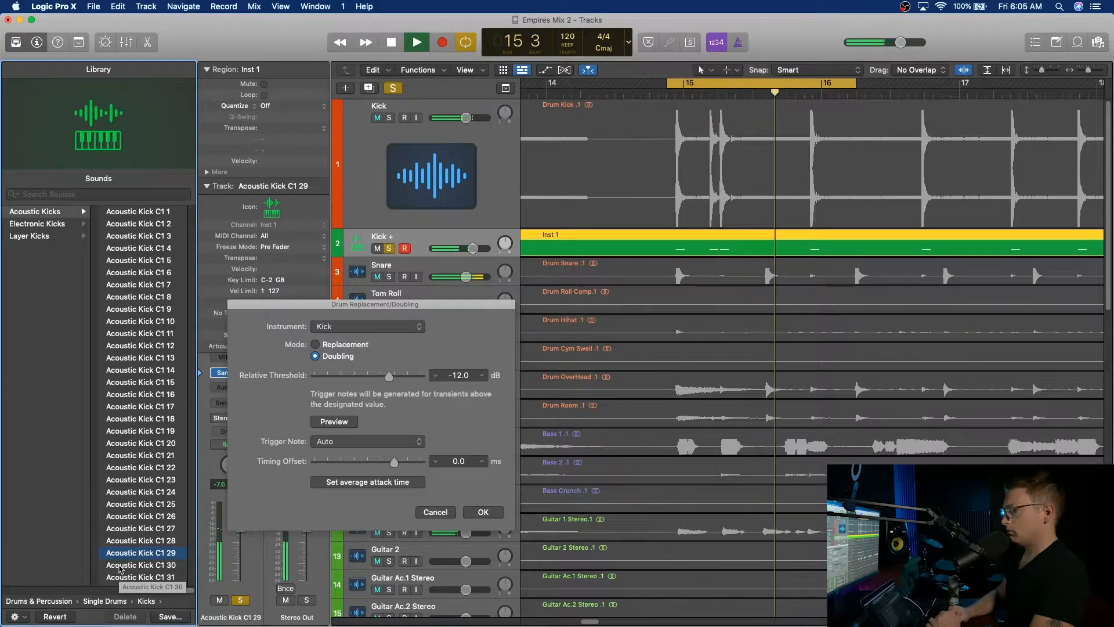
pyautogui.click(120, 567)
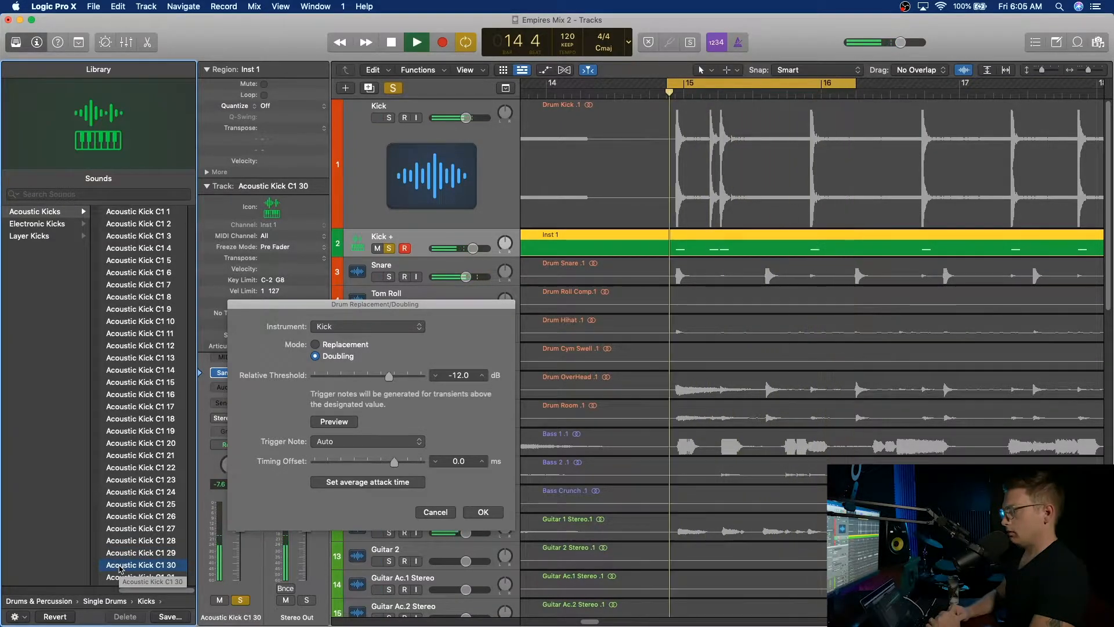
pyautogui.click(118, 578)
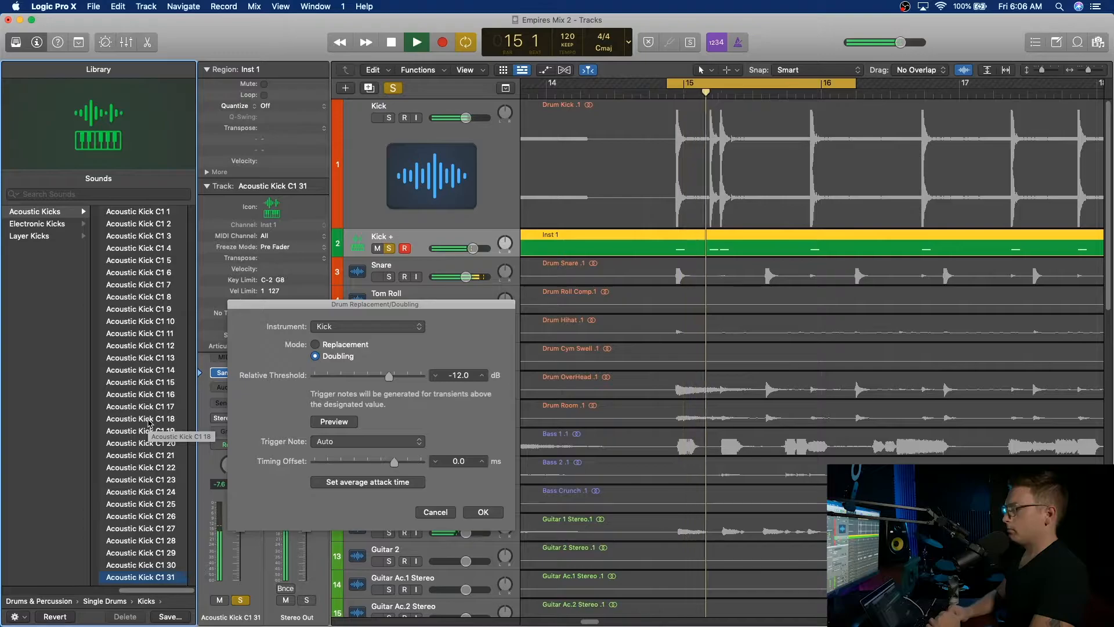
# - Load Acoustic Kick C1 23 on the Kick + track, end the soloed playback, and apply the drum doubling
pyautogui.click(154, 493)
pyautogui.click(160, 478)
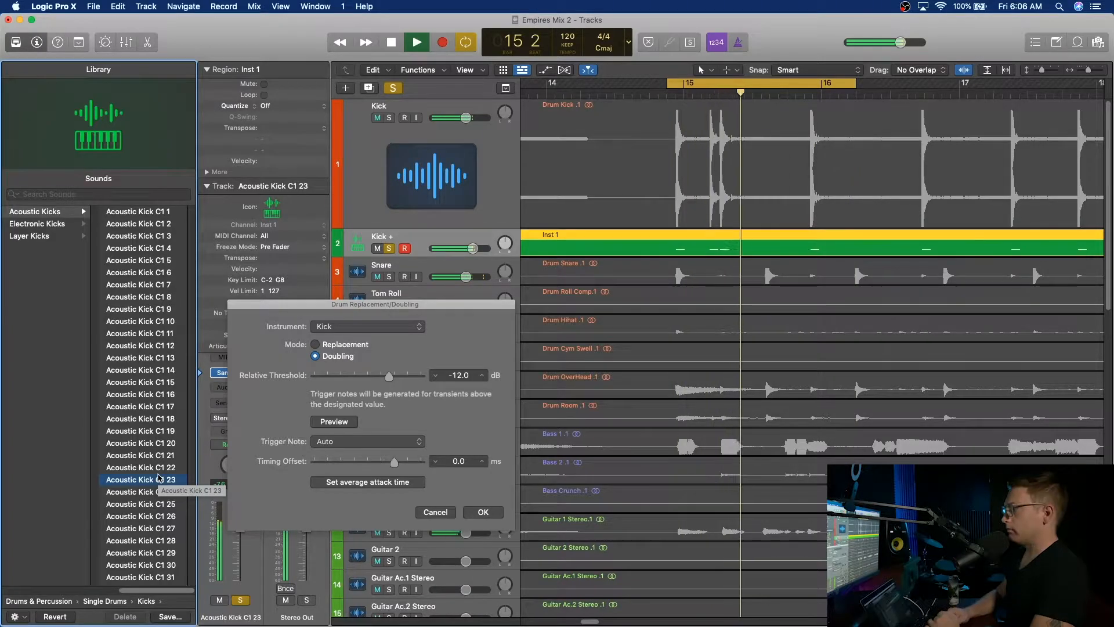
pyautogui.press('space')
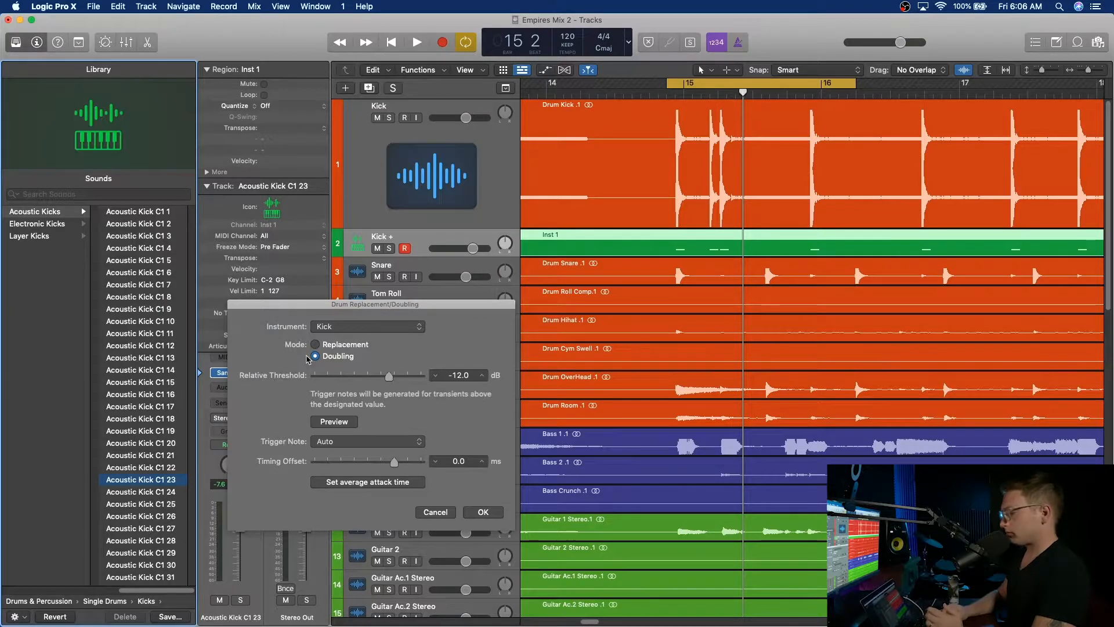
pyautogui.click(484, 514)
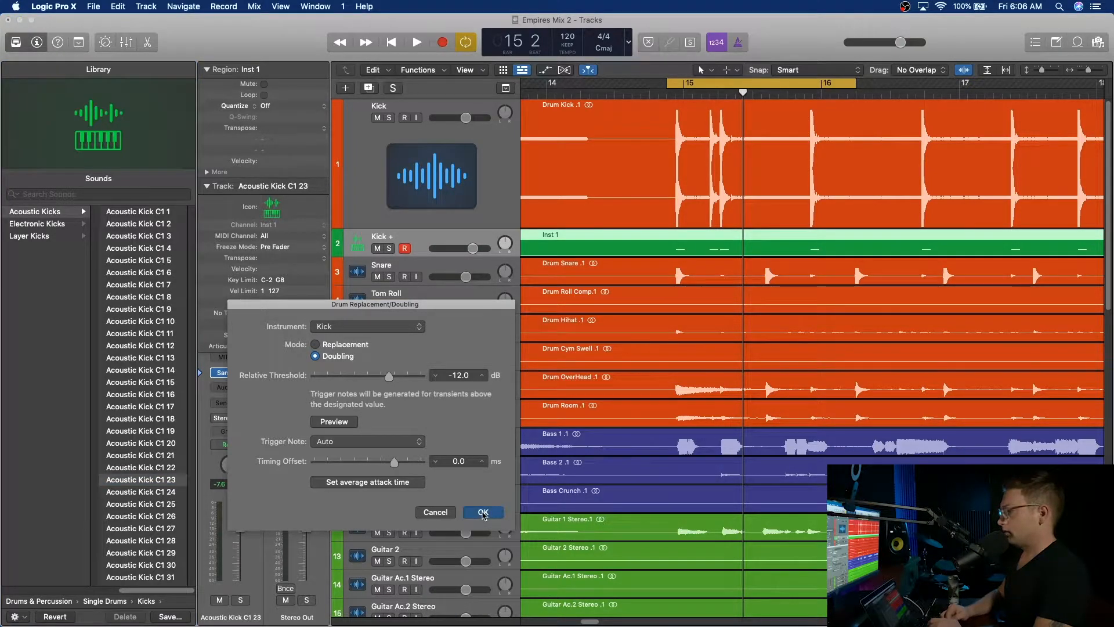
pyautogui.click(484, 512)
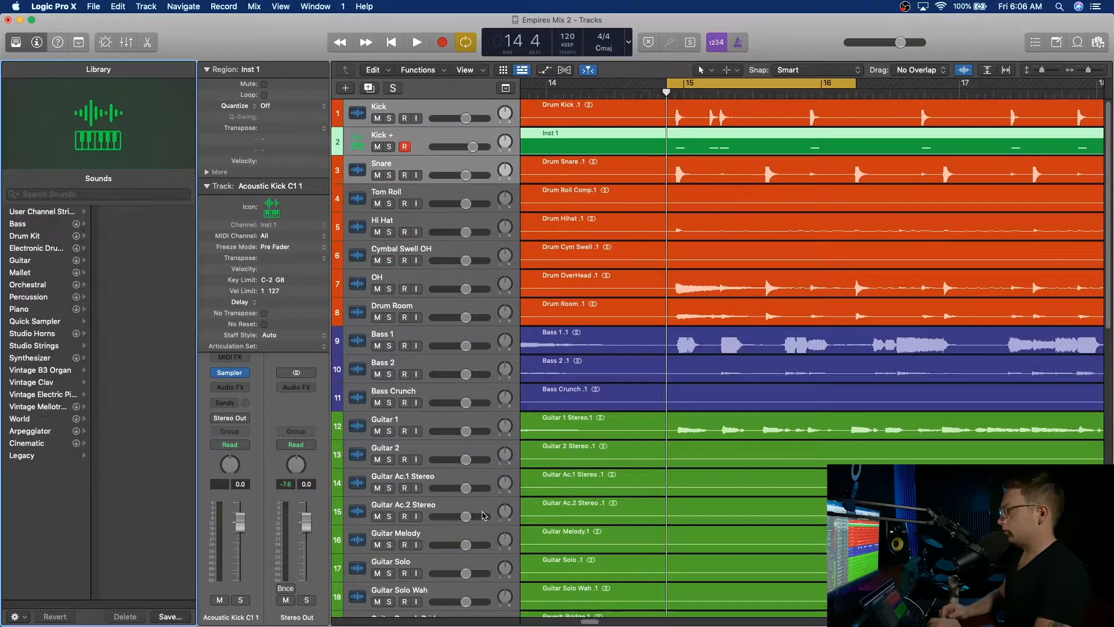
# - Select only the Kick + track in the track list
pyautogui.scroll(2, 546, 300)
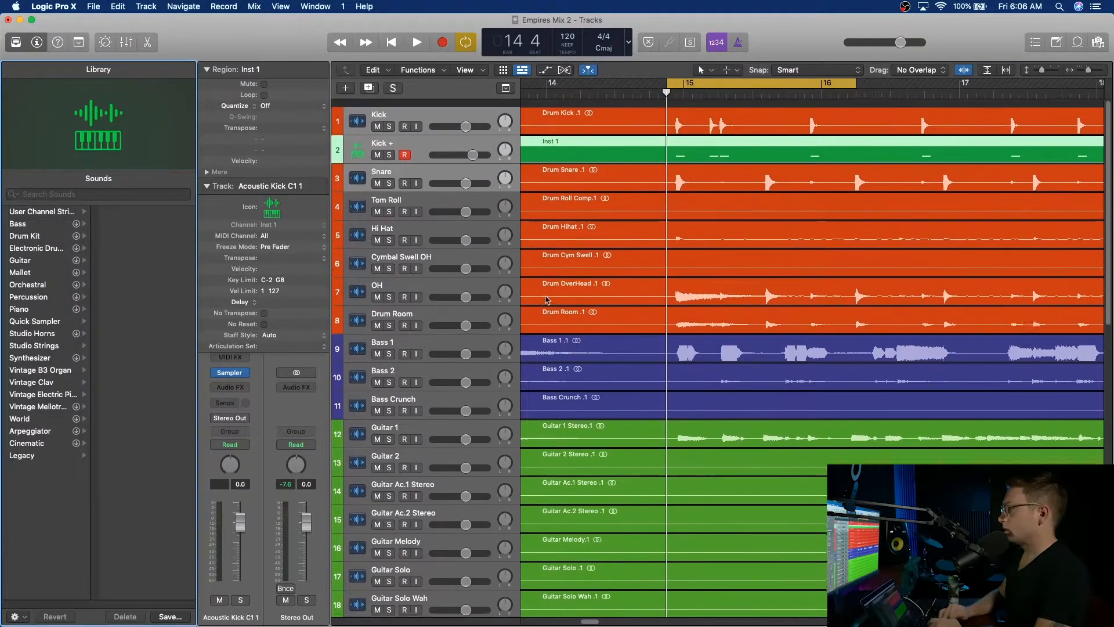
pyautogui.click(412, 188)
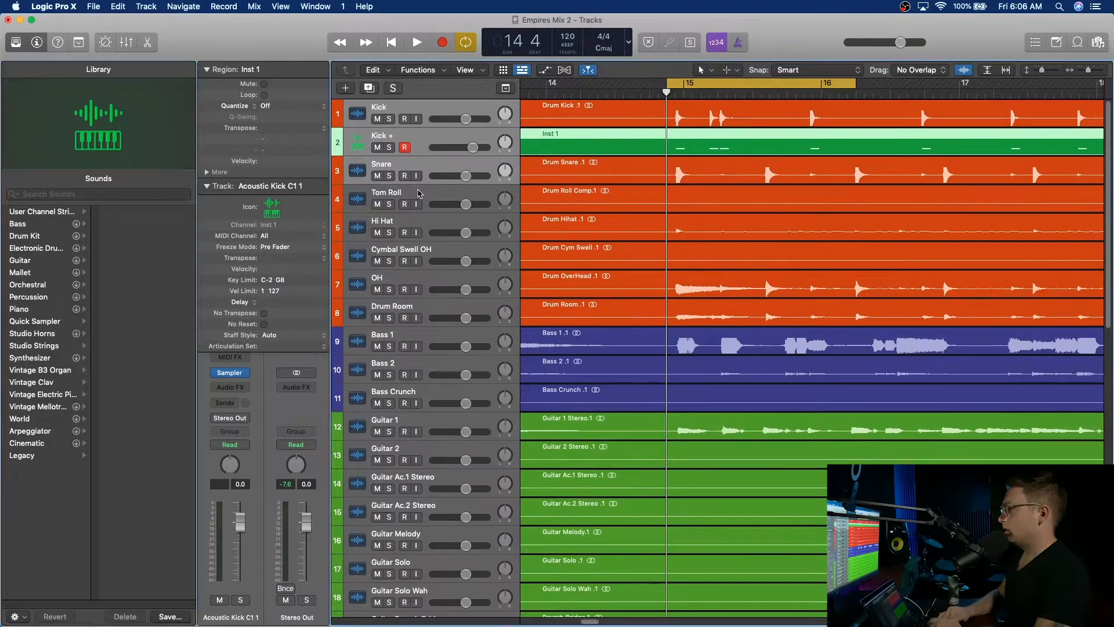
pyautogui.click(422, 138)
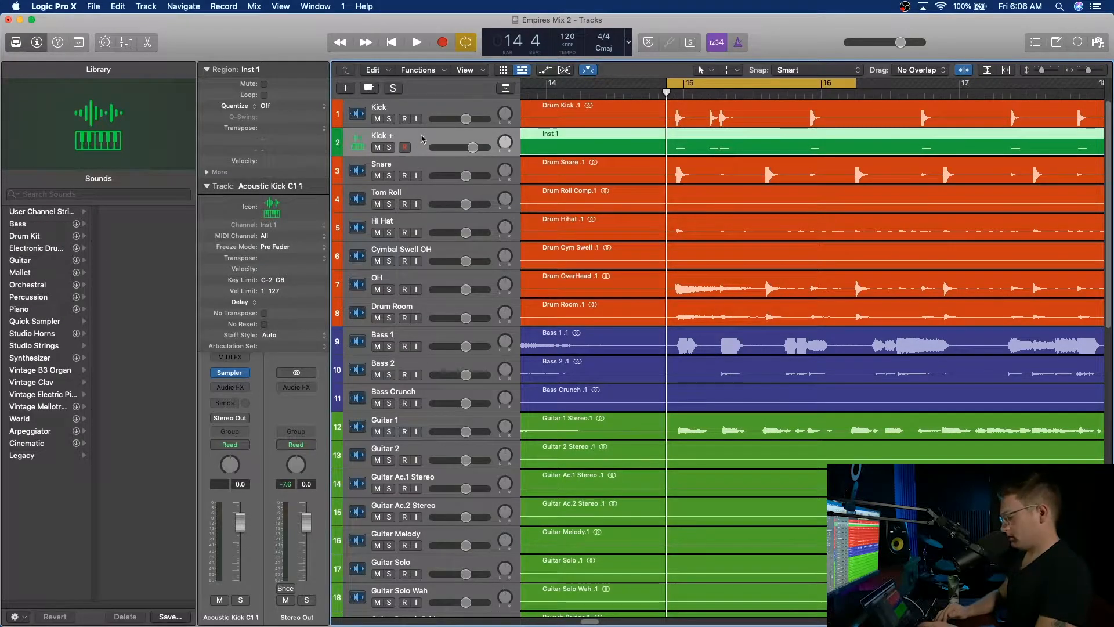
# - Duplicate the Kick + track three times and place aliases of its Inst 1 region on all three new tracks
pyautogui.press('super+d')
pyautogui.press('super+d')
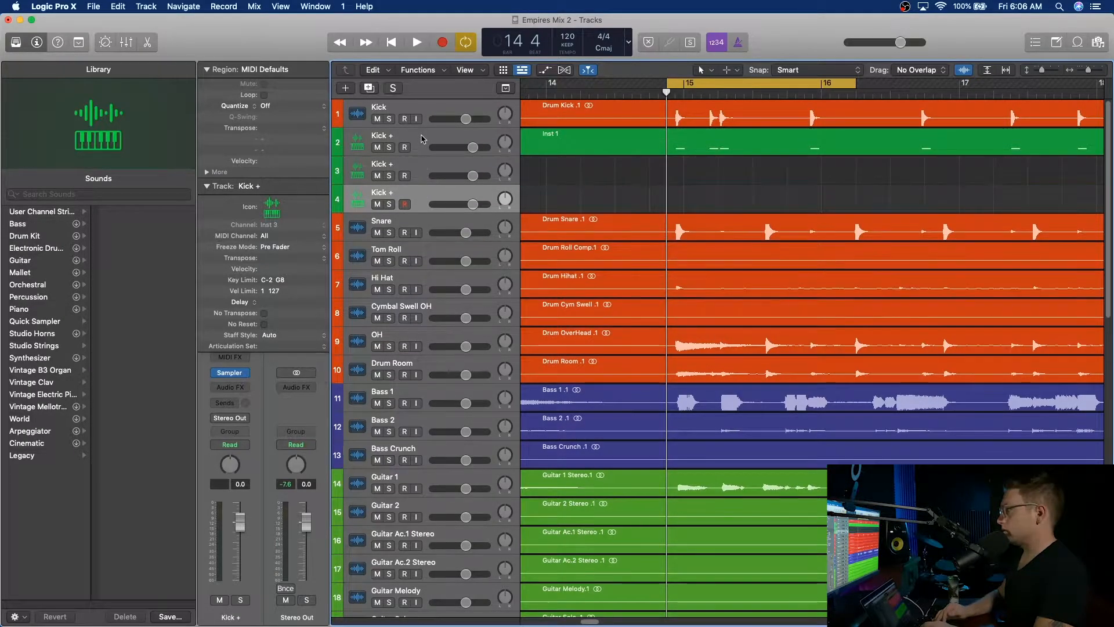
pyautogui.press('super+d')
pyautogui.click(641, 139)
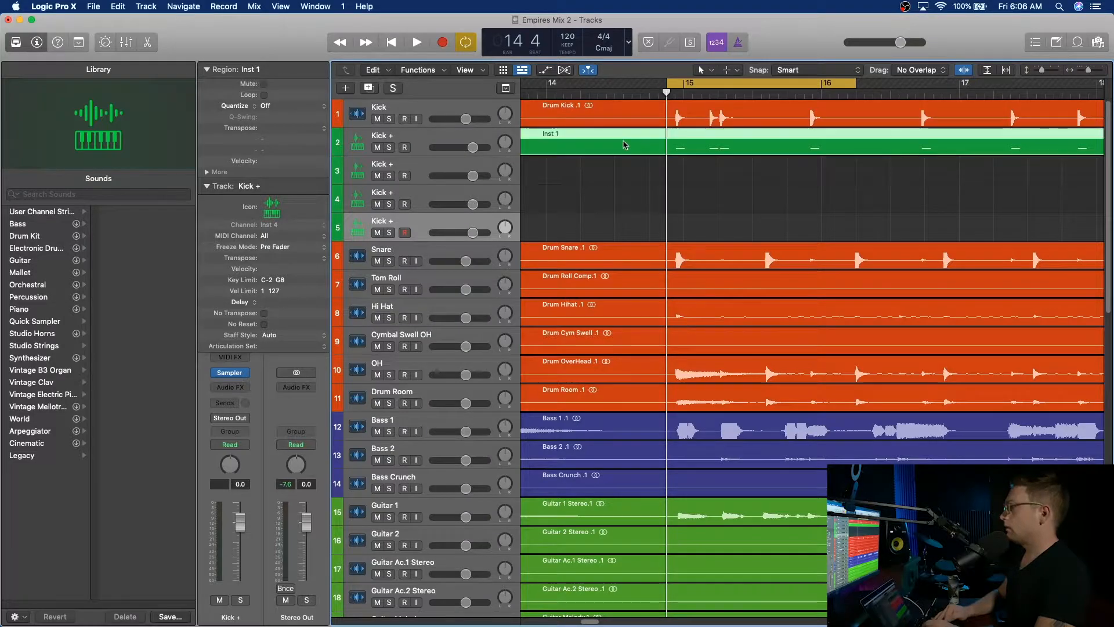
pyautogui.moveTo(641, 139); pyautogui.dragTo(652, 221)
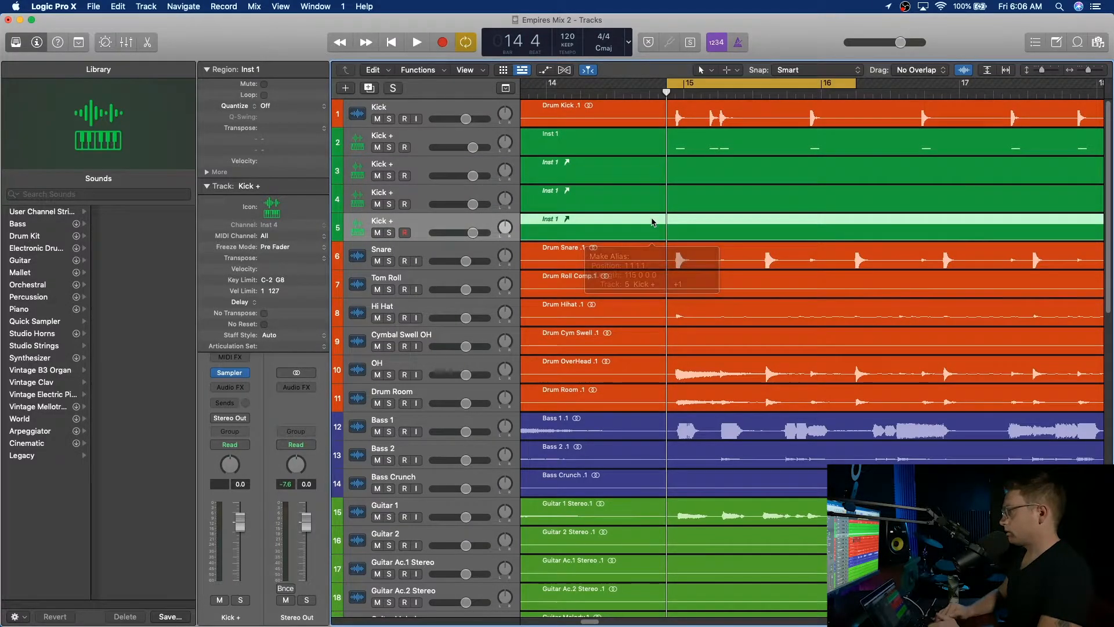
# - Hide the Library and load Acoustic Kick C1 3 in the Sampler of the original Kick + track (track 2)
pyautogui.click(417, 136)
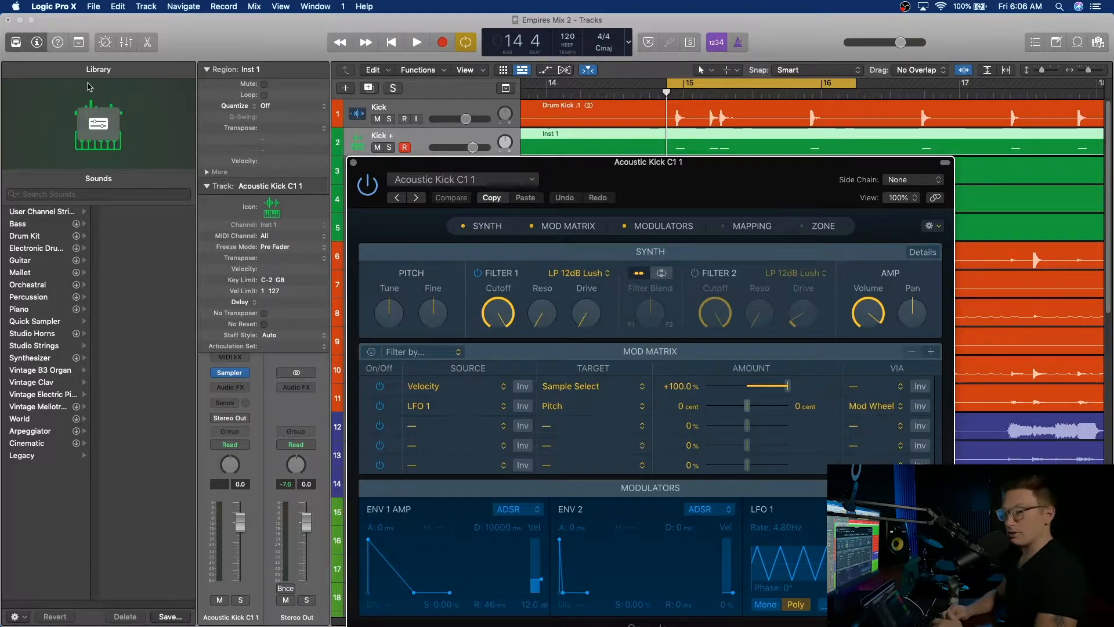
pyautogui.click(16, 43)
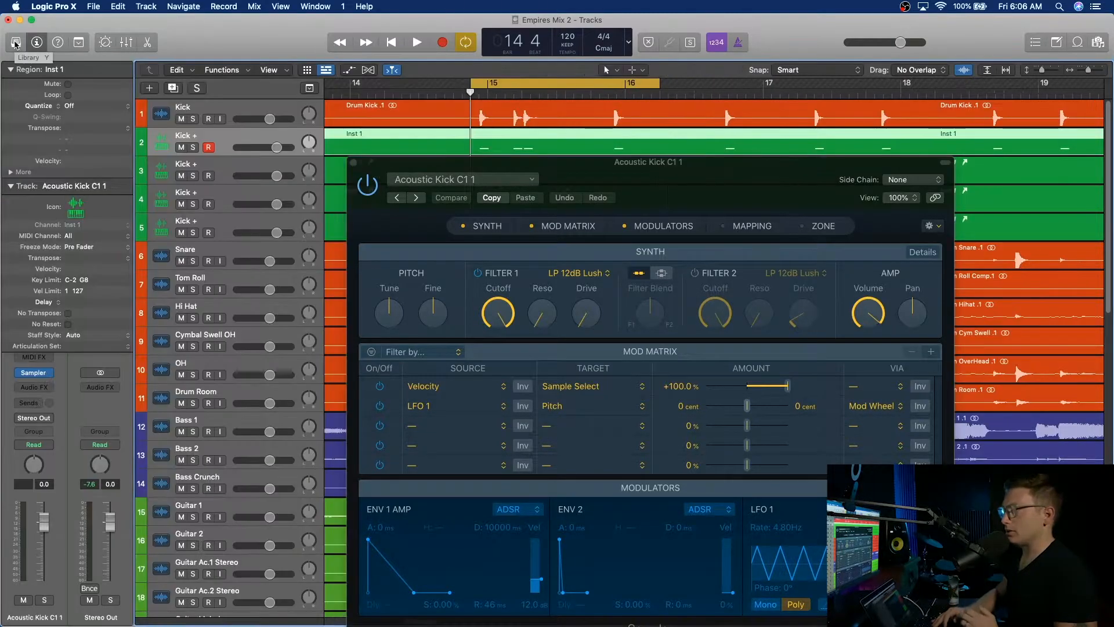
pyautogui.click(464, 179)
pyautogui.moveTo(523, 446)
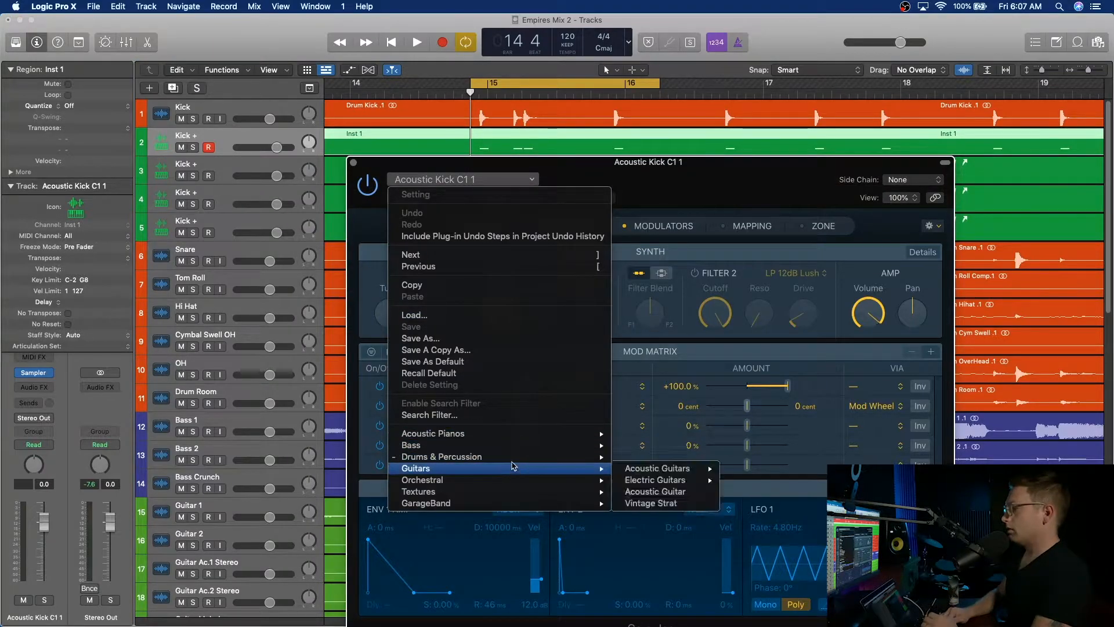
pyautogui.moveTo(580, 456)
pyautogui.moveTo(667, 468)
pyautogui.moveTo(760, 468)
pyautogui.moveTo(818, 468)
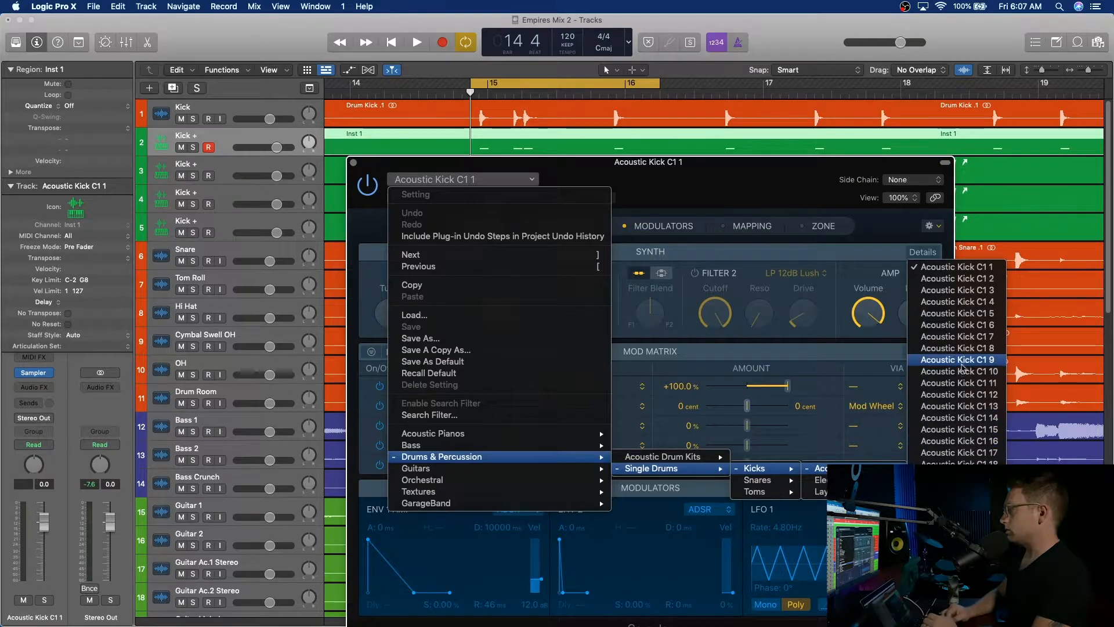
pyautogui.click(967, 294)
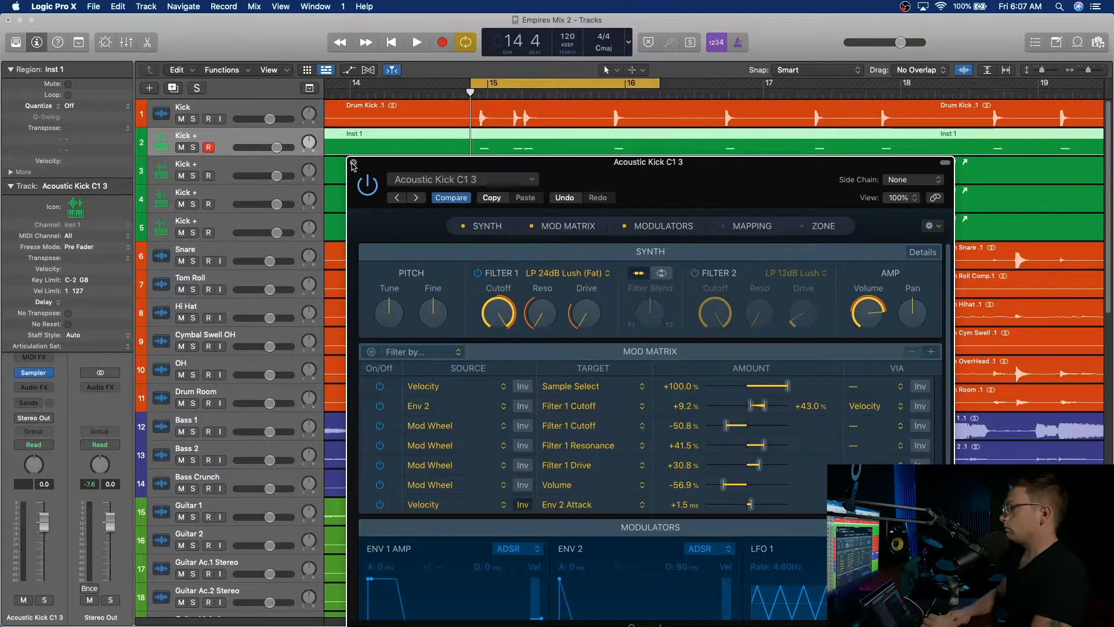
pyautogui.click(353, 163)
# - Load the single-drum sound Acoustic Kick C1 20 in the Sampler of the Kick + track on row 3
pyautogui.click(233, 167)
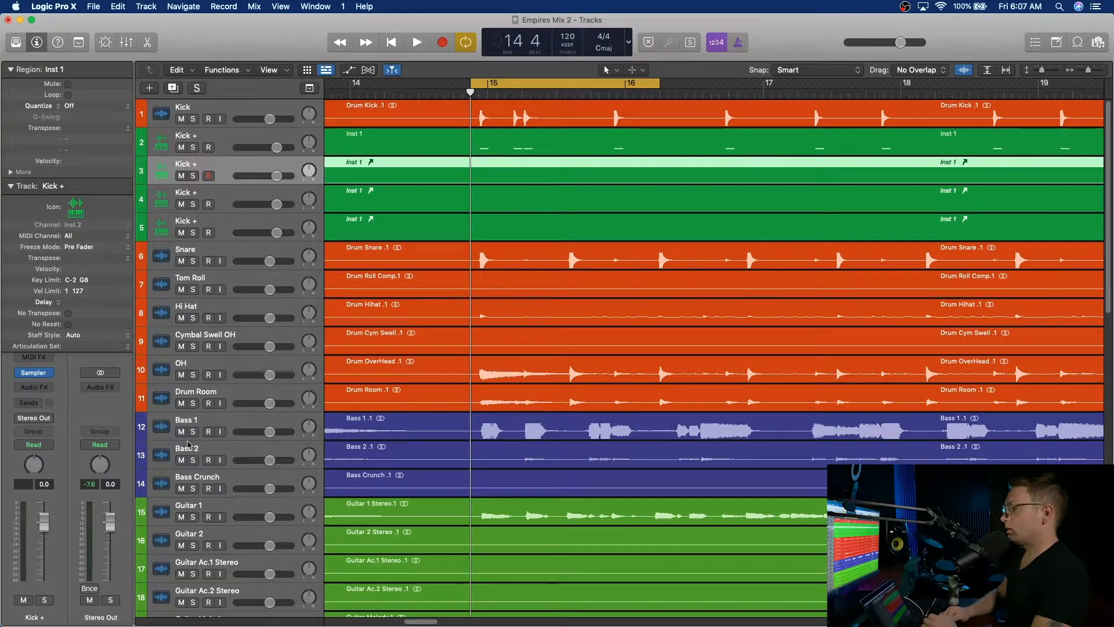
pyautogui.click(35, 374)
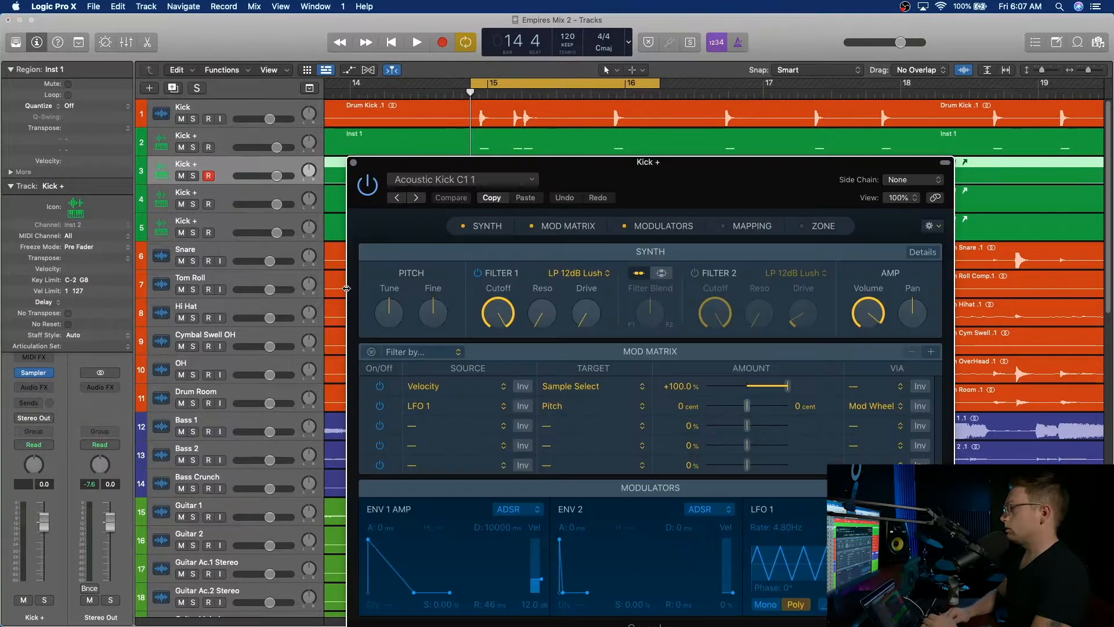
pyautogui.click(457, 182)
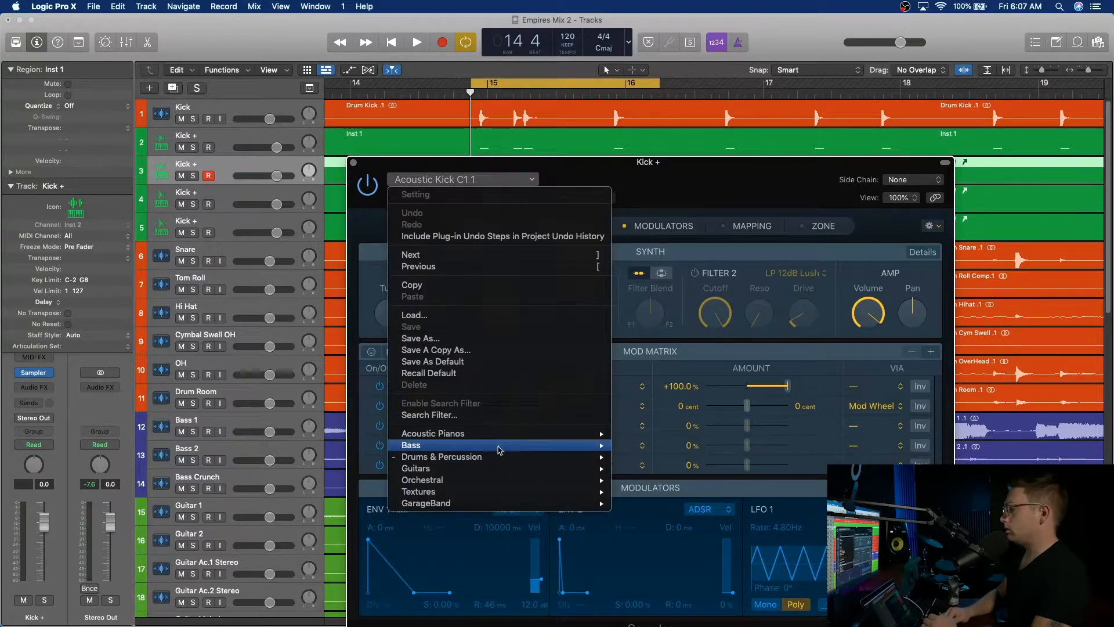
pyautogui.moveTo(500, 461)
pyautogui.moveTo(656, 469)
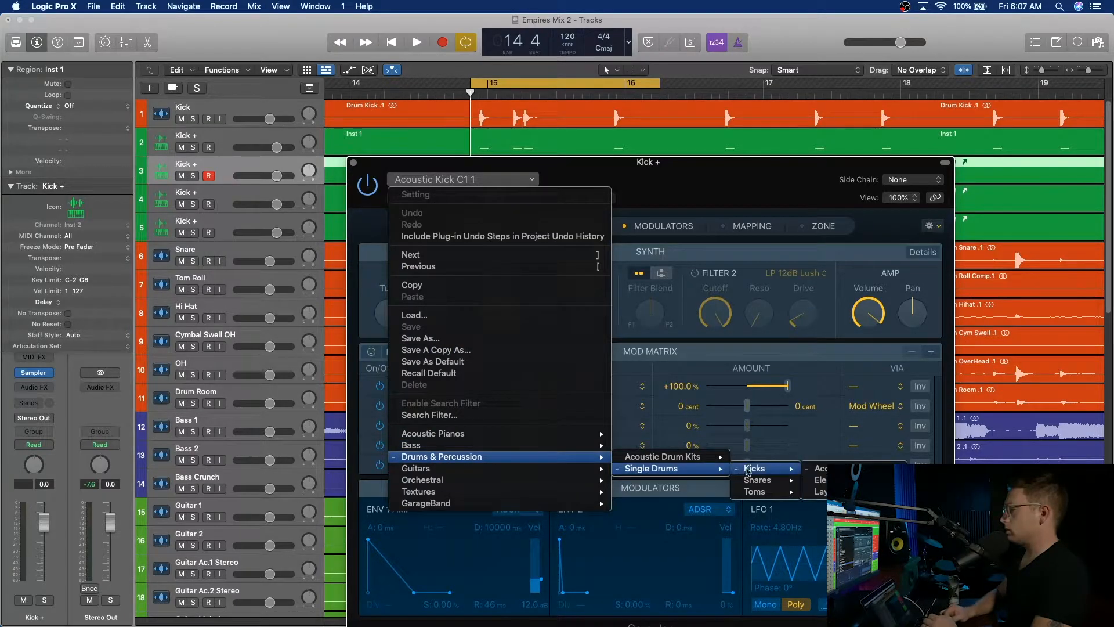
pyautogui.moveTo(785, 473)
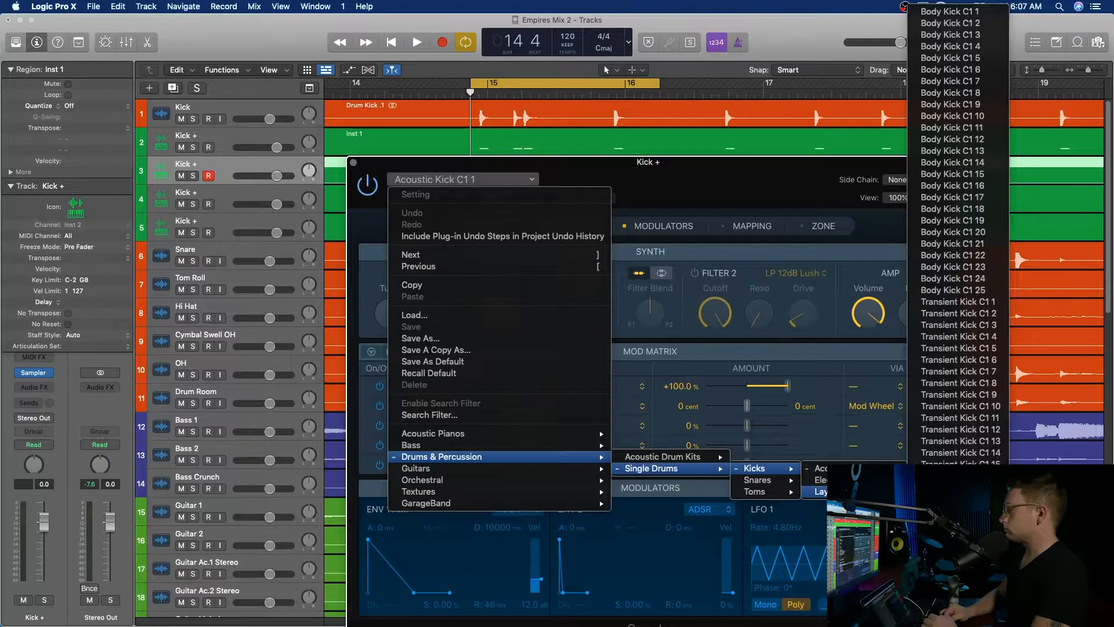
pyautogui.moveTo(821, 468)
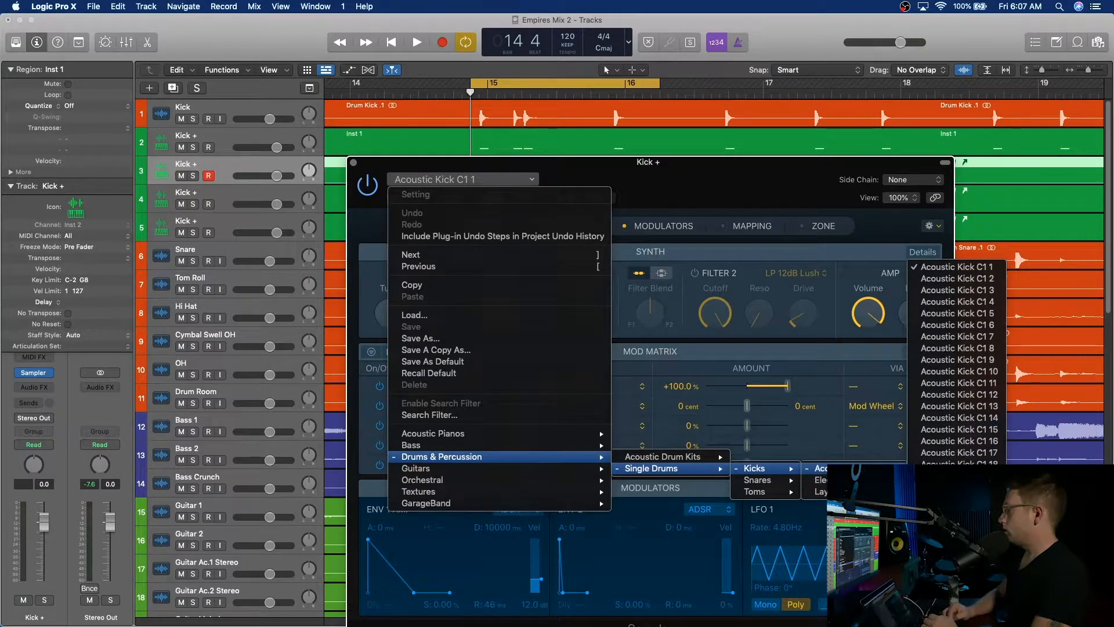
pyautogui.click(957, 487)
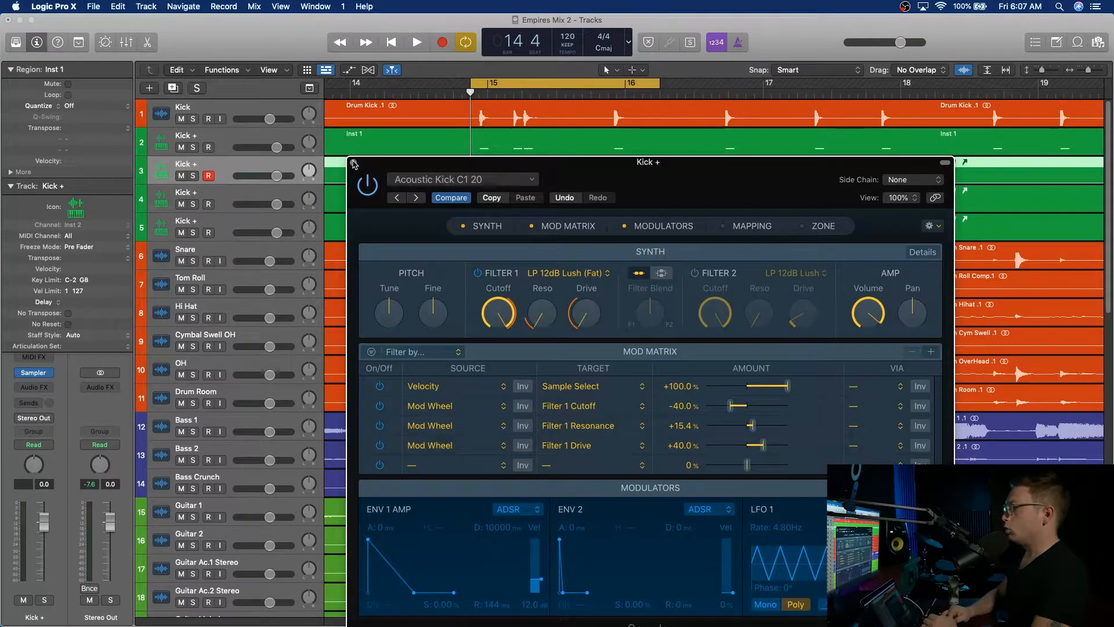
pyautogui.click(353, 165)
# - Load the single-drum sound Acoustic Kick C1 23 in the Sampler of the Kick + track on row 4
pyautogui.click(221, 198)
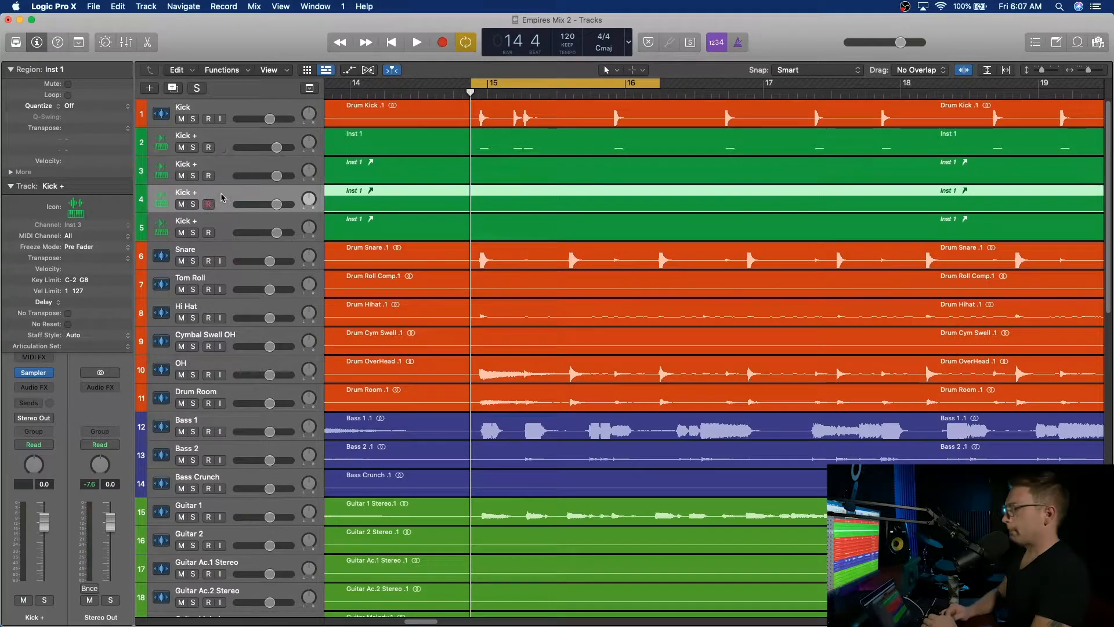
pyautogui.click(34, 375)
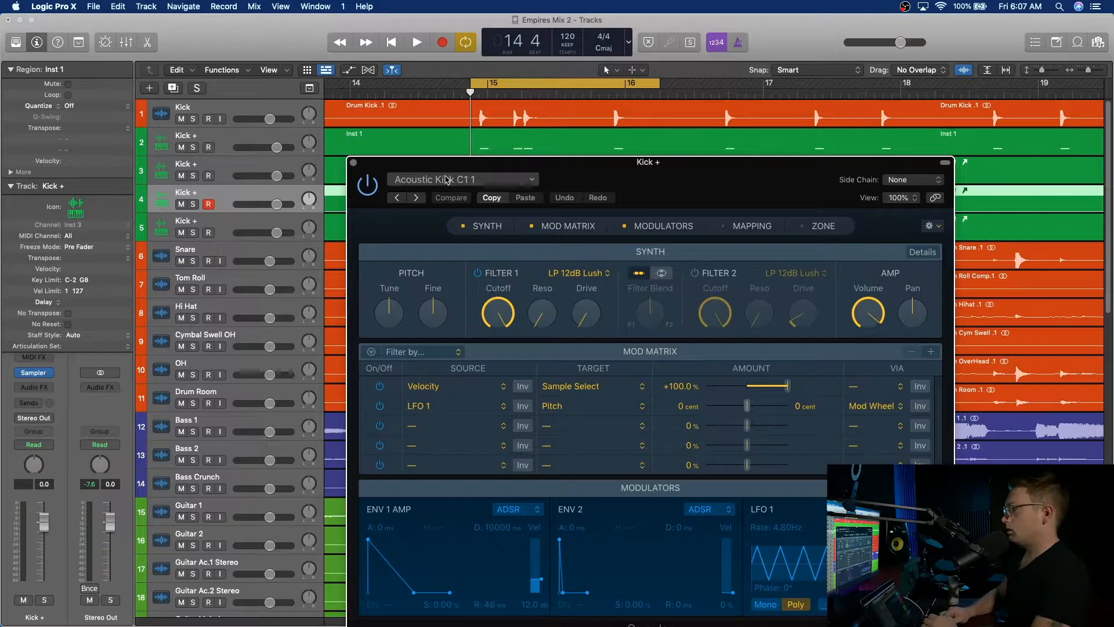
pyautogui.click(447, 181)
pyautogui.moveTo(592, 456)
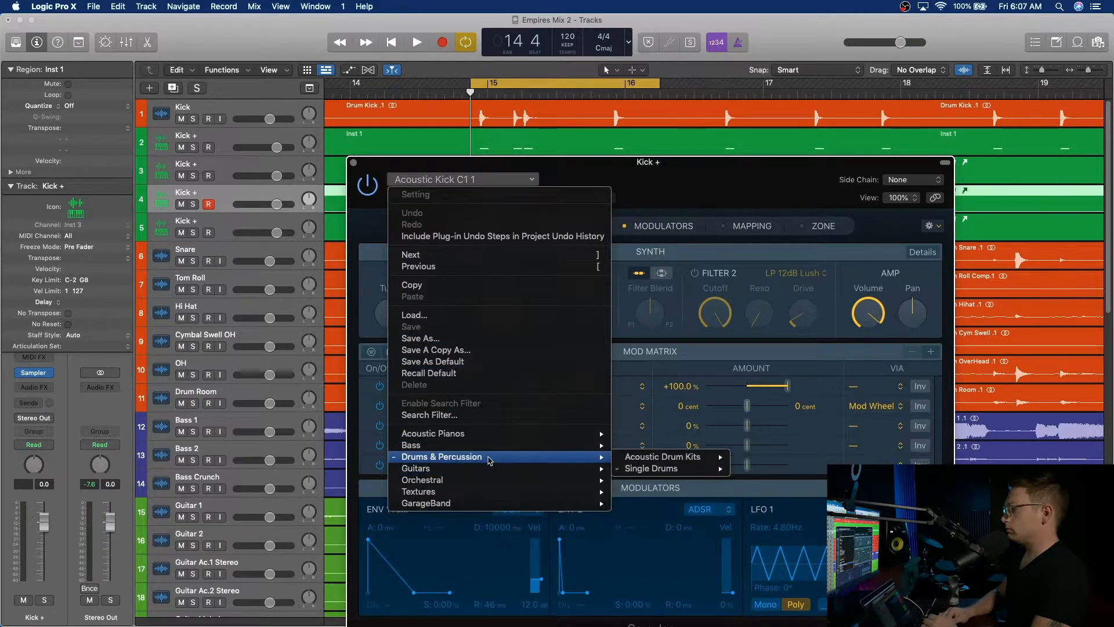
pyautogui.moveTo(785, 473)
pyautogui.moveTo(819, 468)
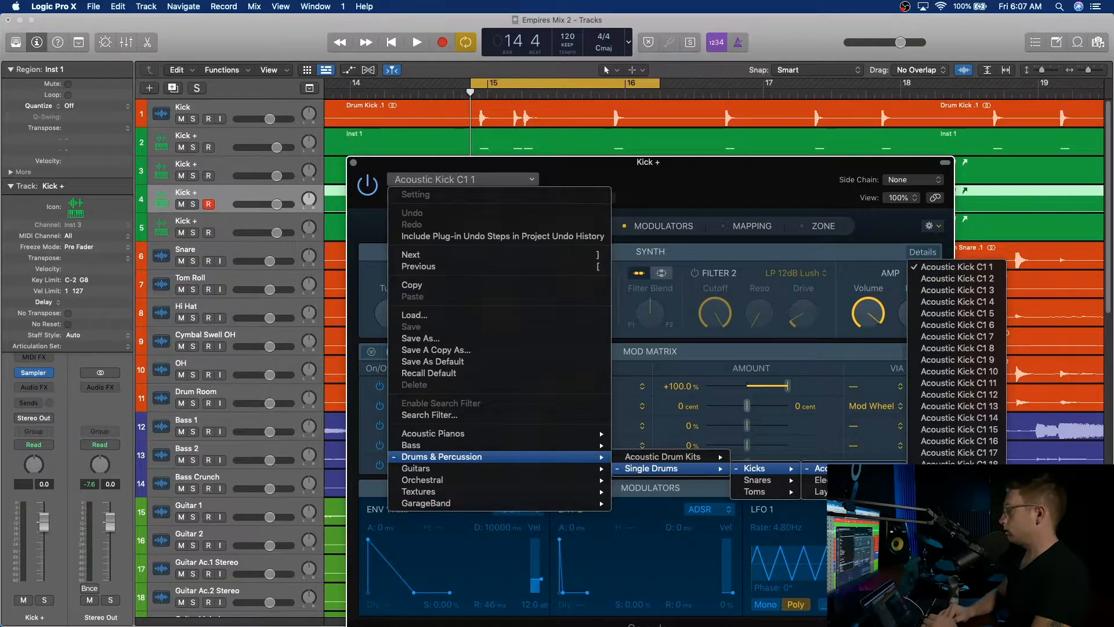
pyautogui.click(957, 523)
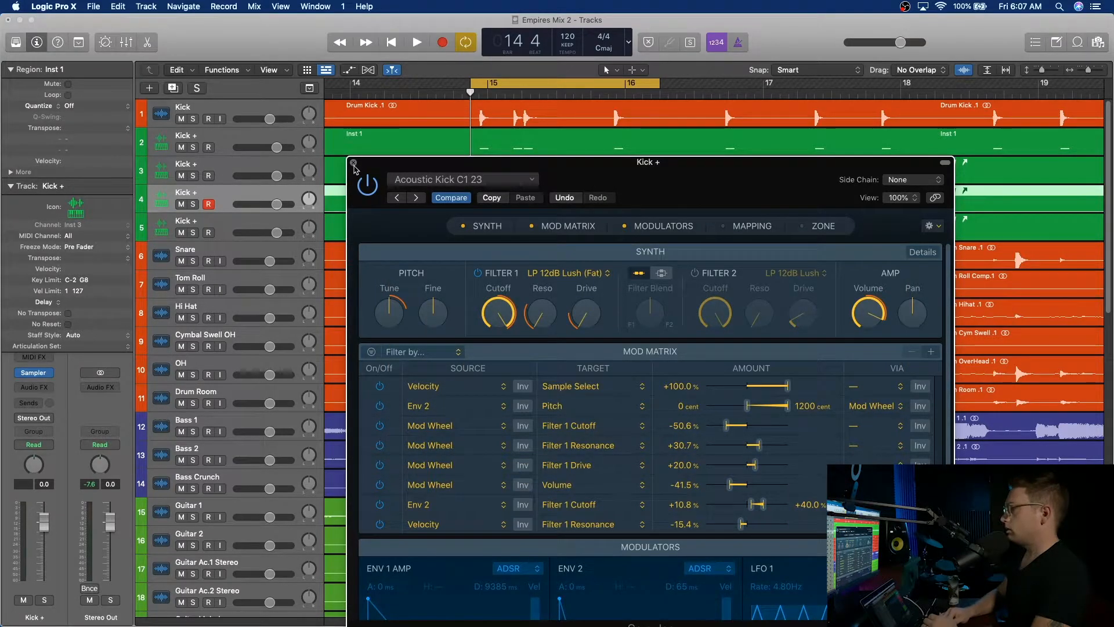
pyautogui.click(353, 163)
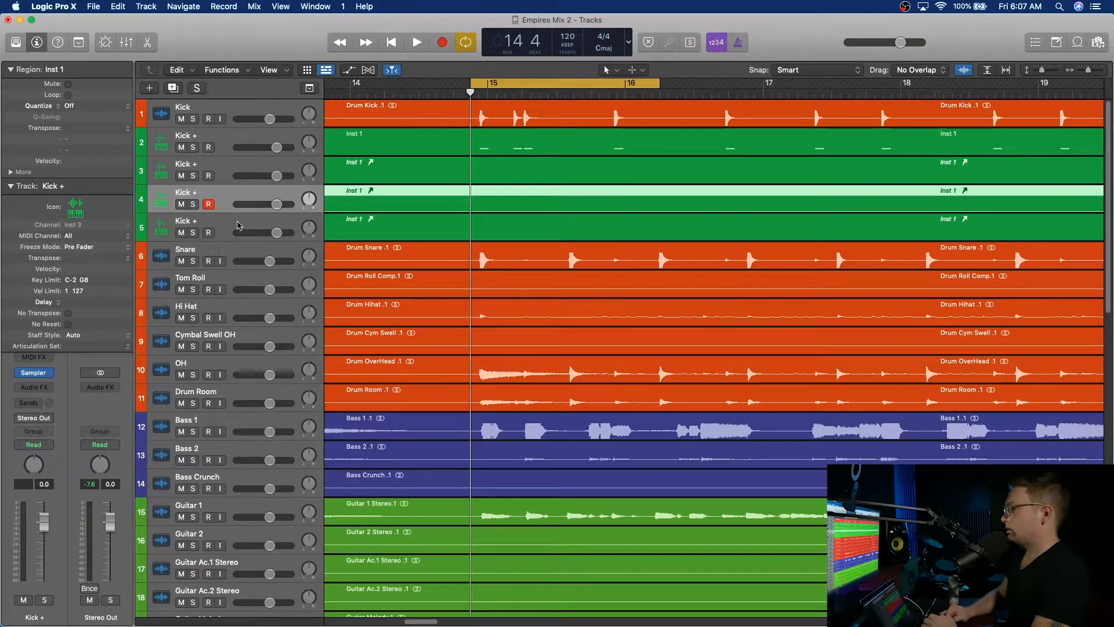
# - Collapse the track inspector details and browse the acoustic kick sounds in the Sampler of the Kick + track on row 5
pyautogui.click(222, 226)
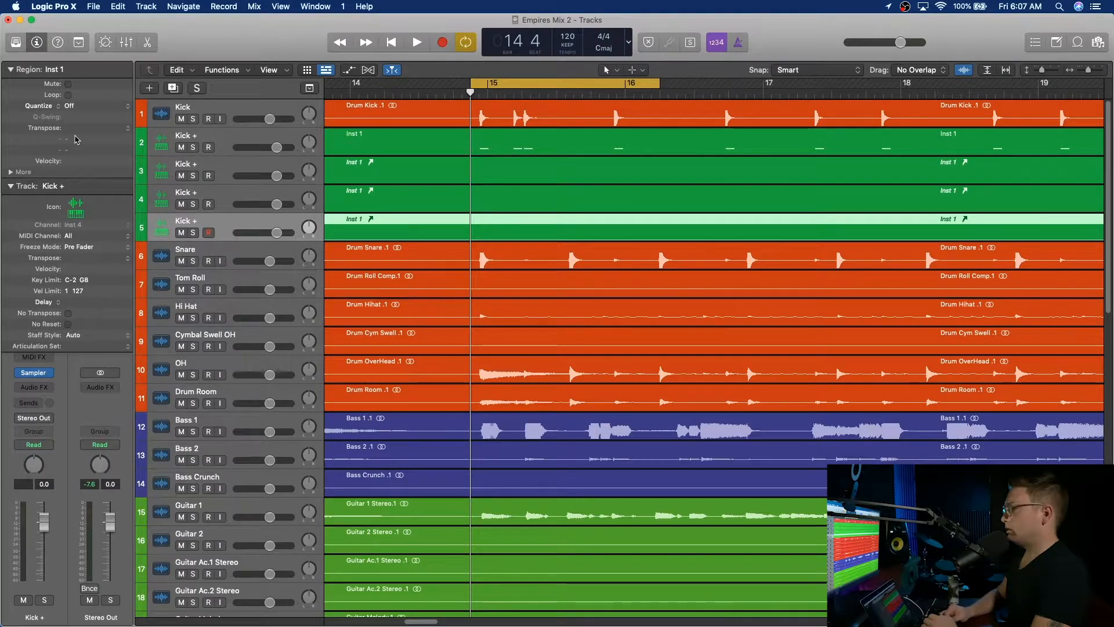
pyautogui.click(11, 187)
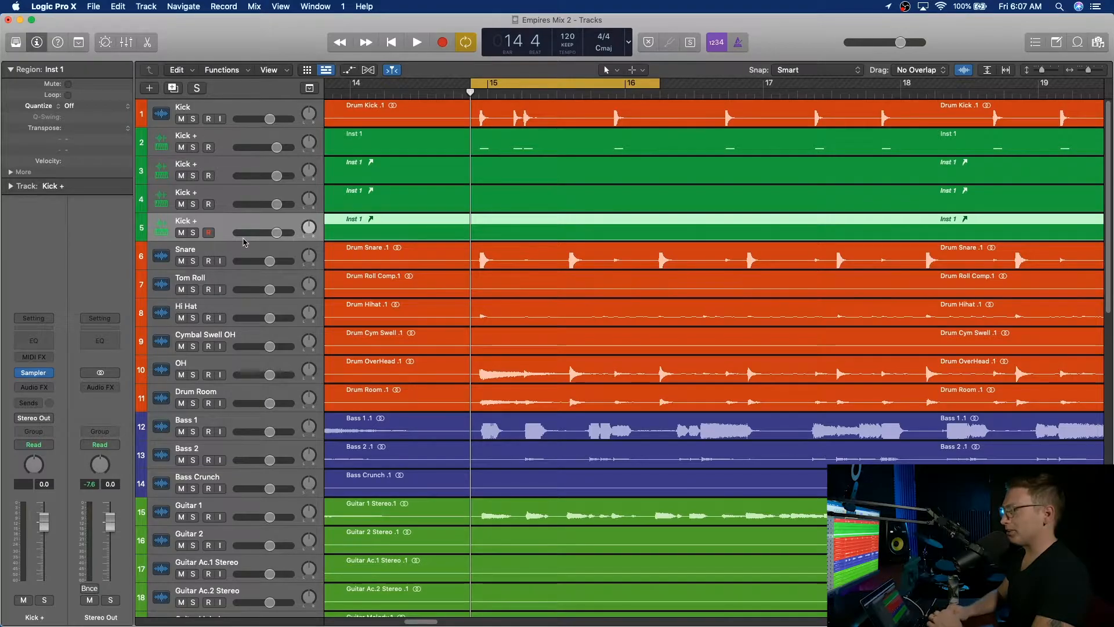
pyautogui.moveTo(39, 376)
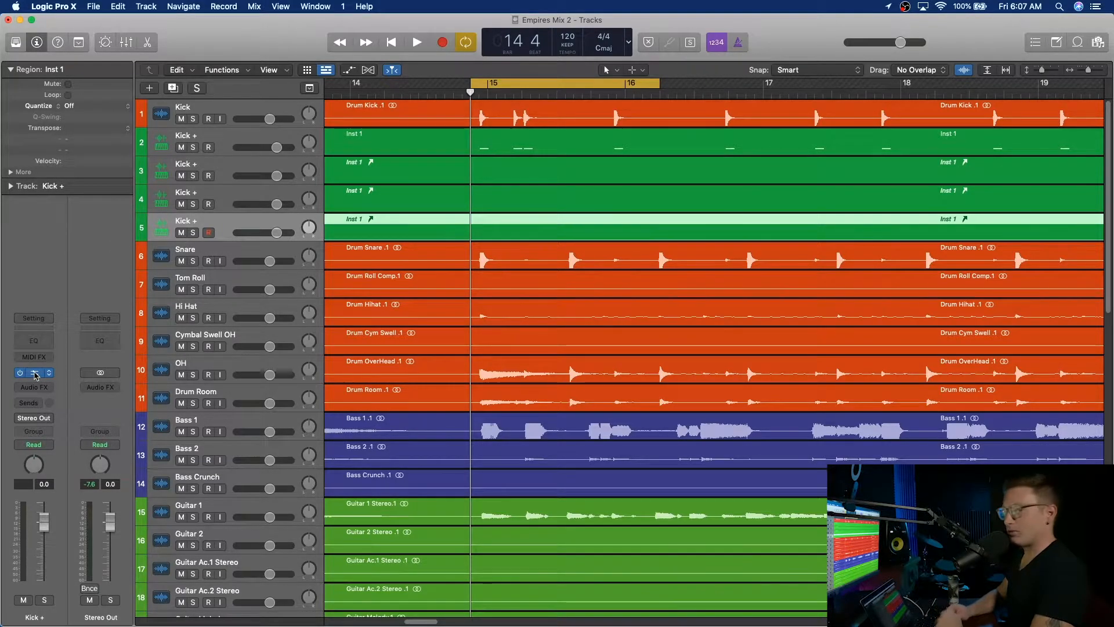
pyautogui.click(35, 373)
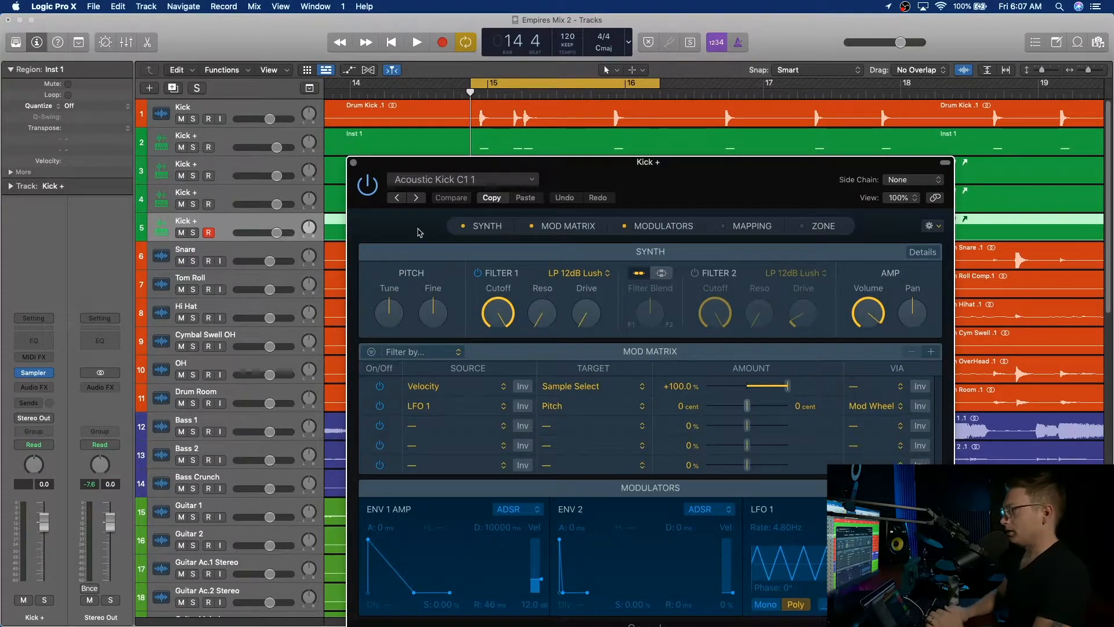
pyautogui.click(461, 180)
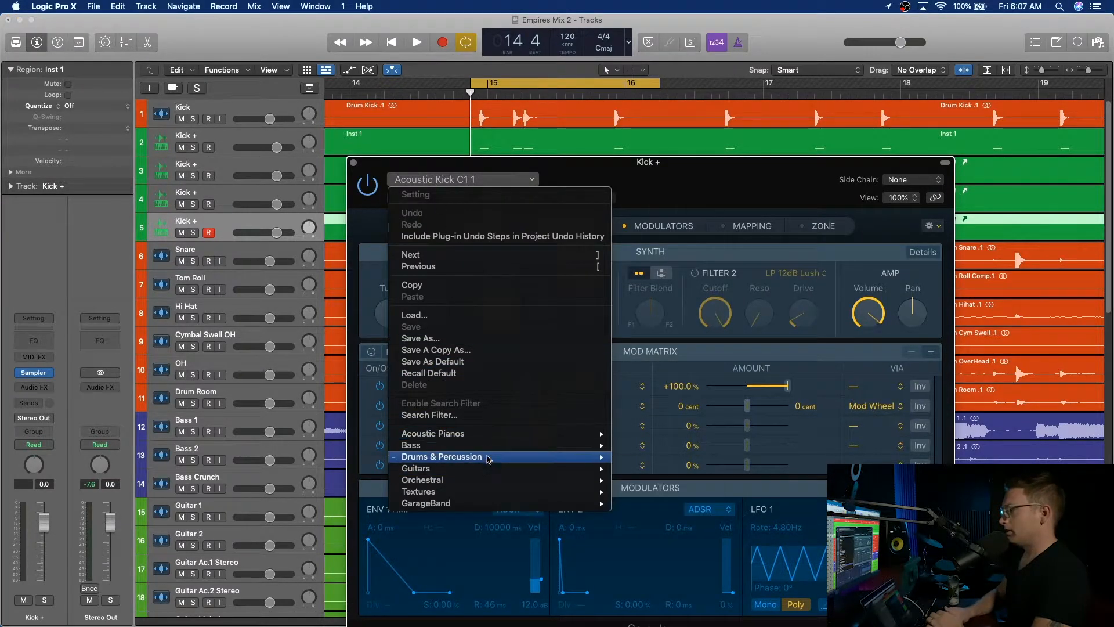
pyautogui.moveTo(646, 470)
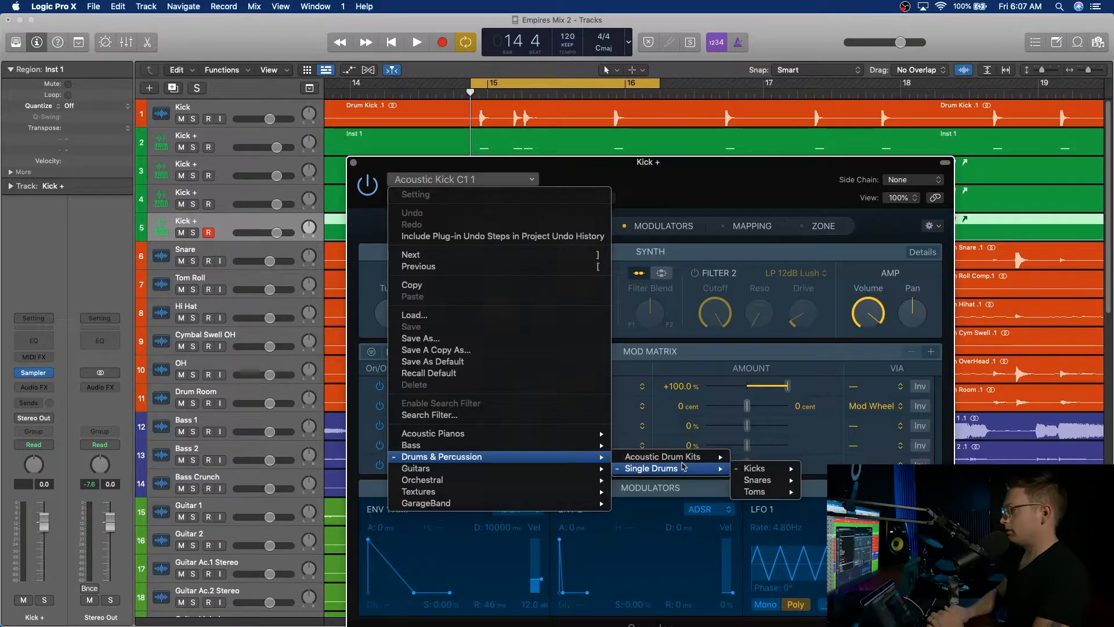
pyautogui.moveTo(754, 468)
pyautogui.moveTo(818, 468)
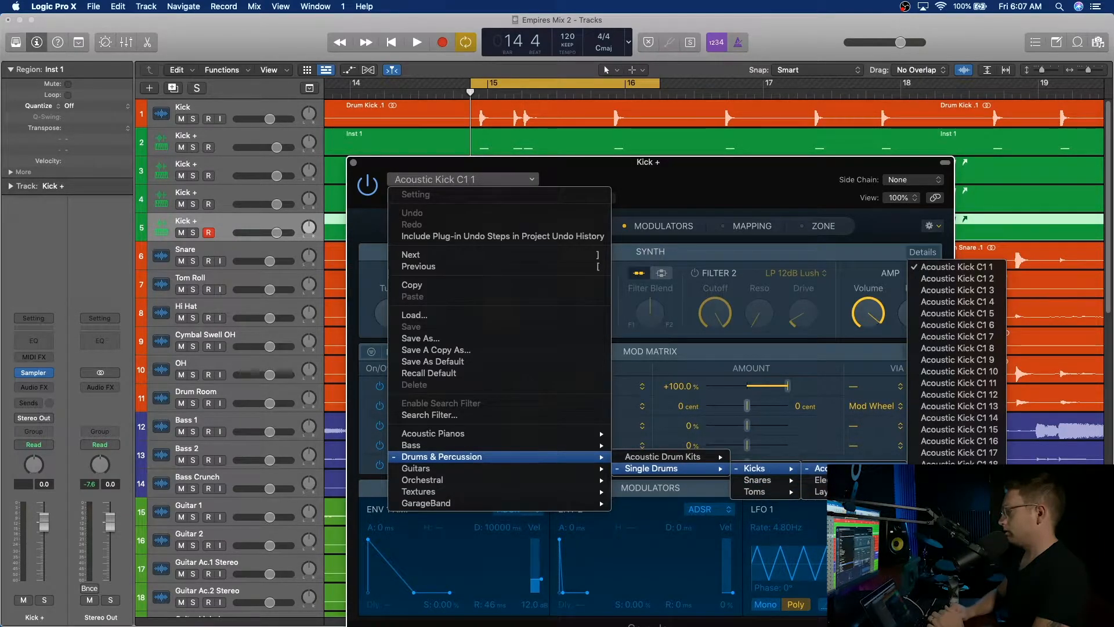
pyautogui.press('Escape')
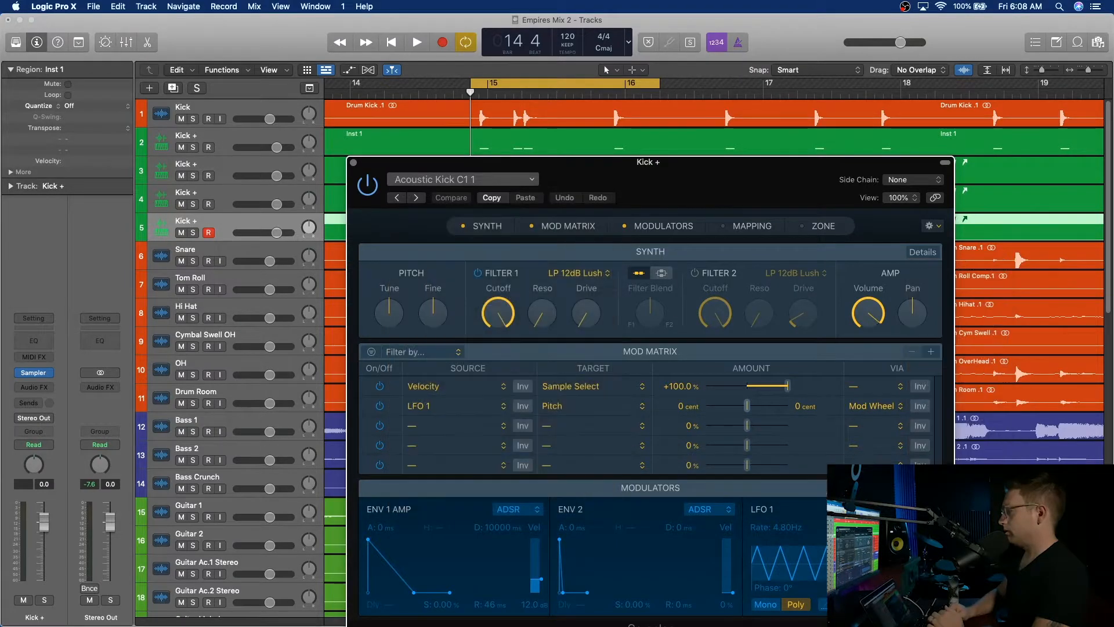
pyautogui.click(353, 164)
# - Briefly play the cycle range with the row 5 Kick + track soloed, and turn off its solo and record enable
pyautogui.click(192, 233)
pyautogui.press('space')
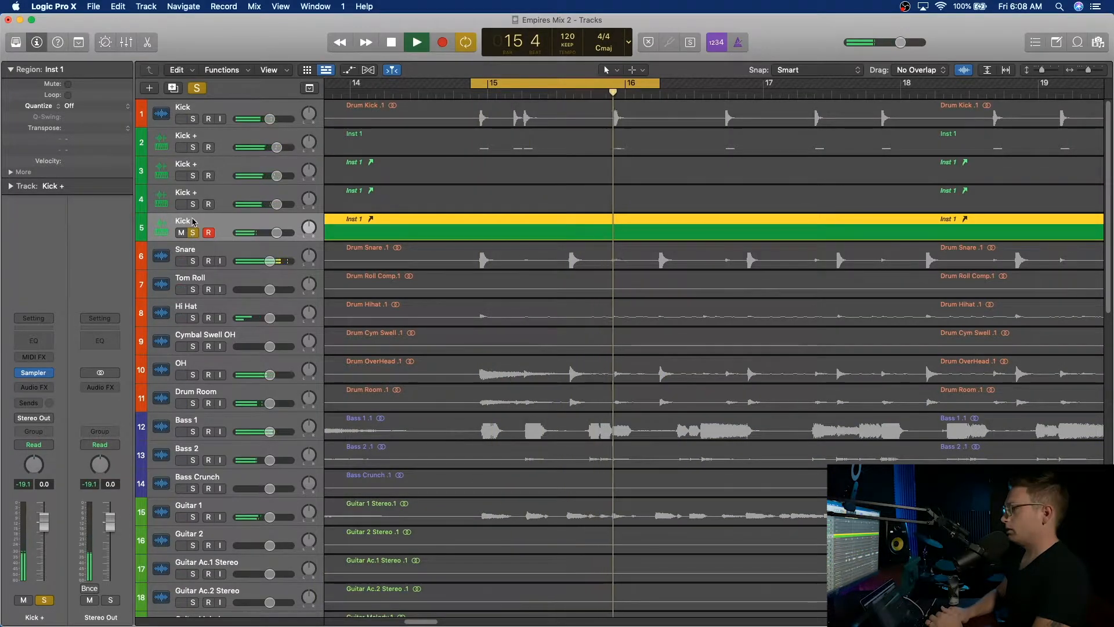
pyautogui.press('space')
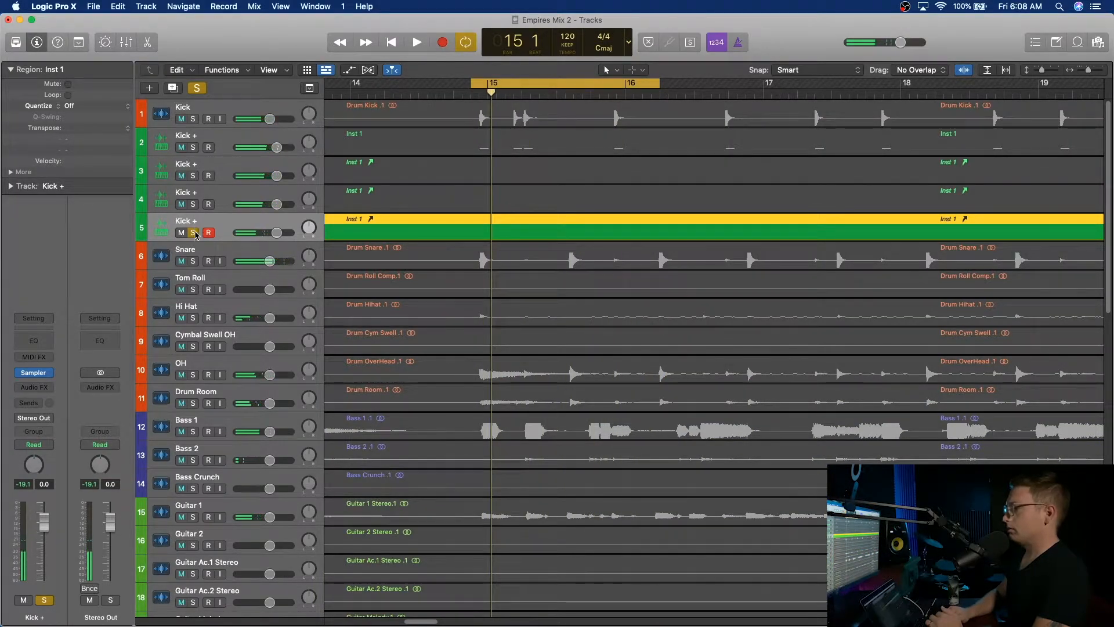
pyautogui.click(193, 233)
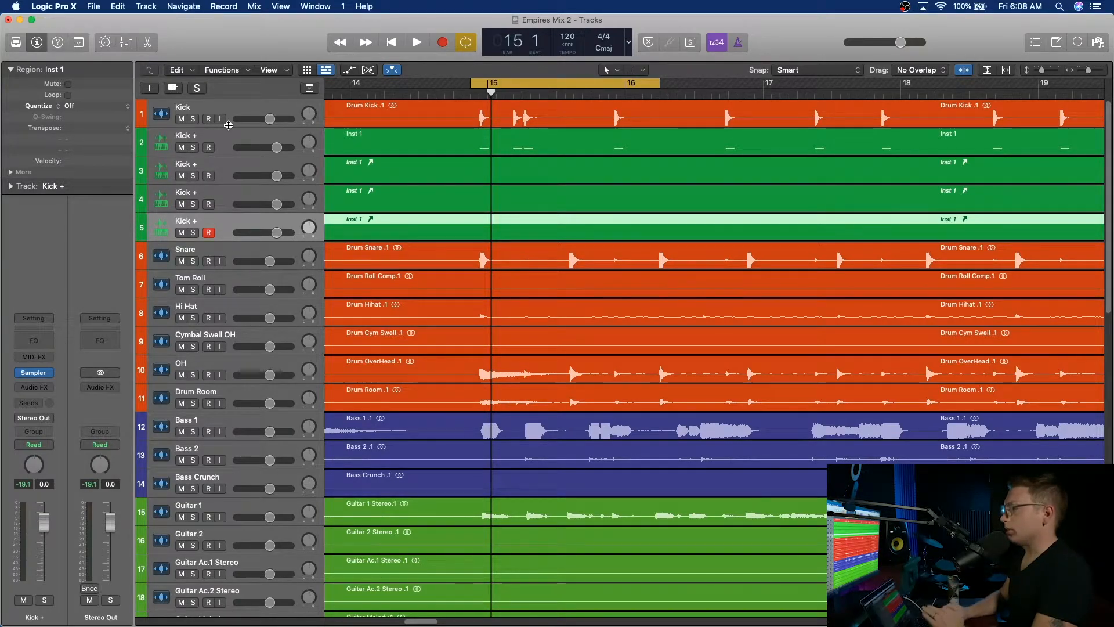
pyautogui.click(209, 233)
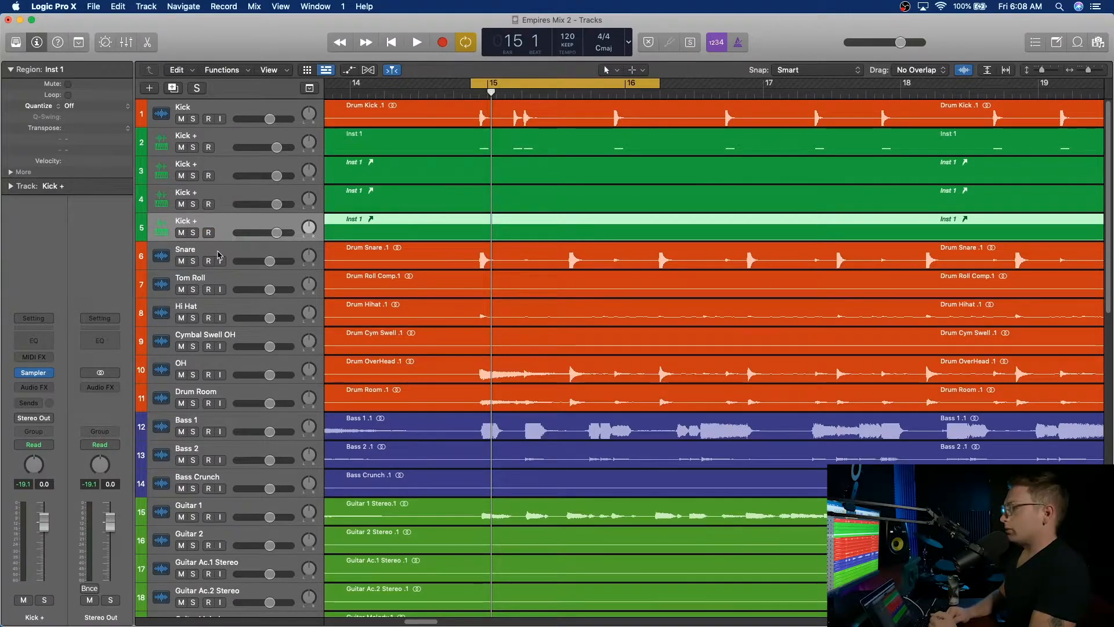
pyautogui.click(218, 253)
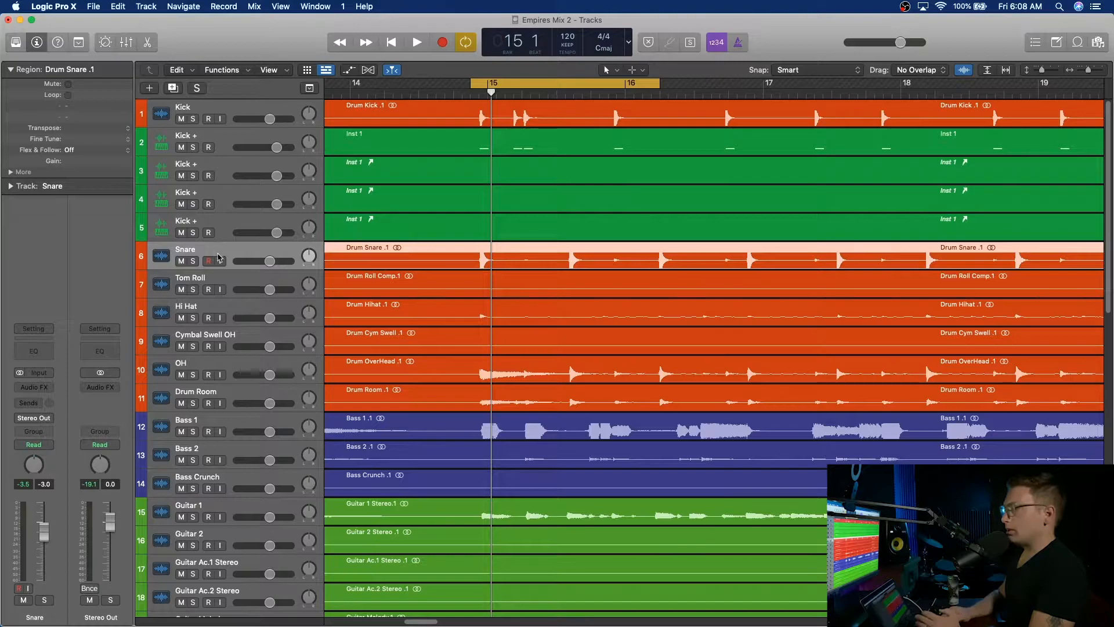
pyautogui.click(147, 7)
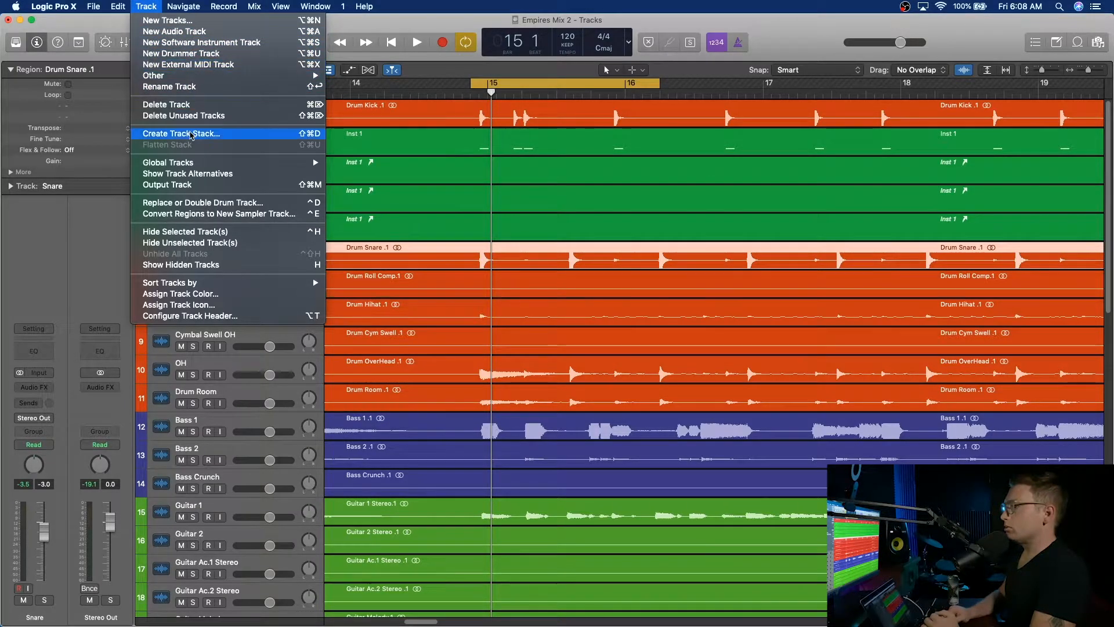
pyautogui.click(212, 203)
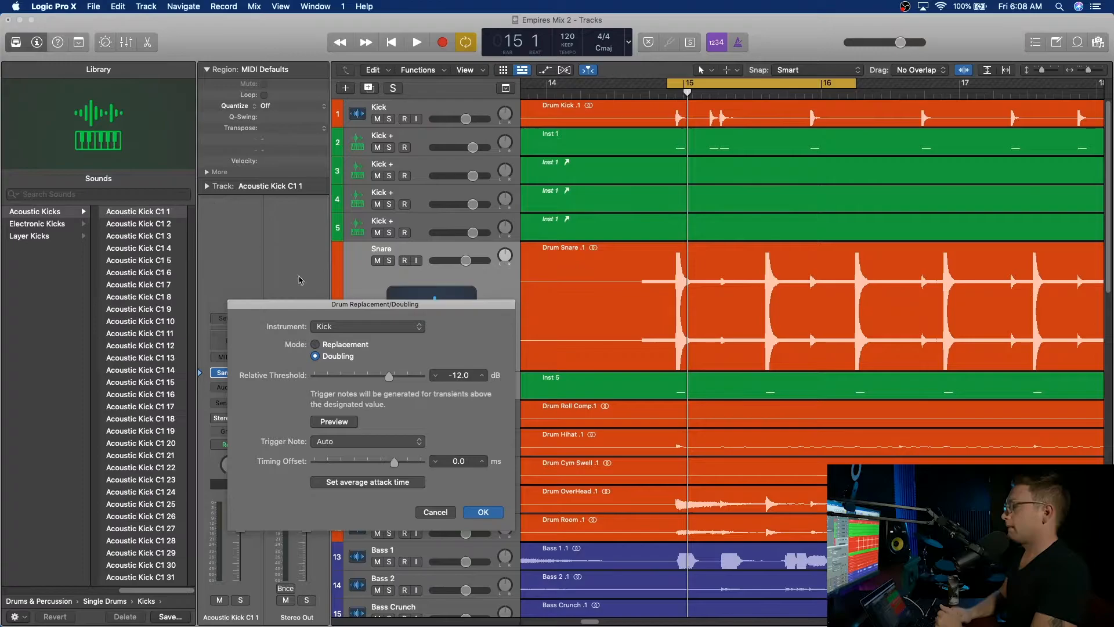
pyautogui.click(347, 332)
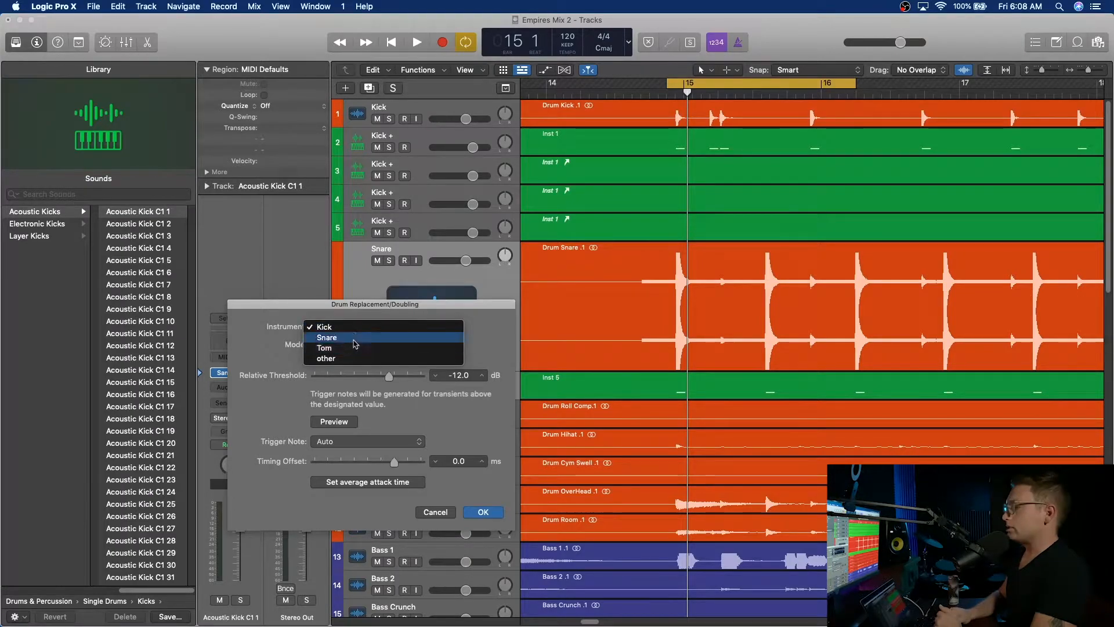
pyautogui.click(355, 344)
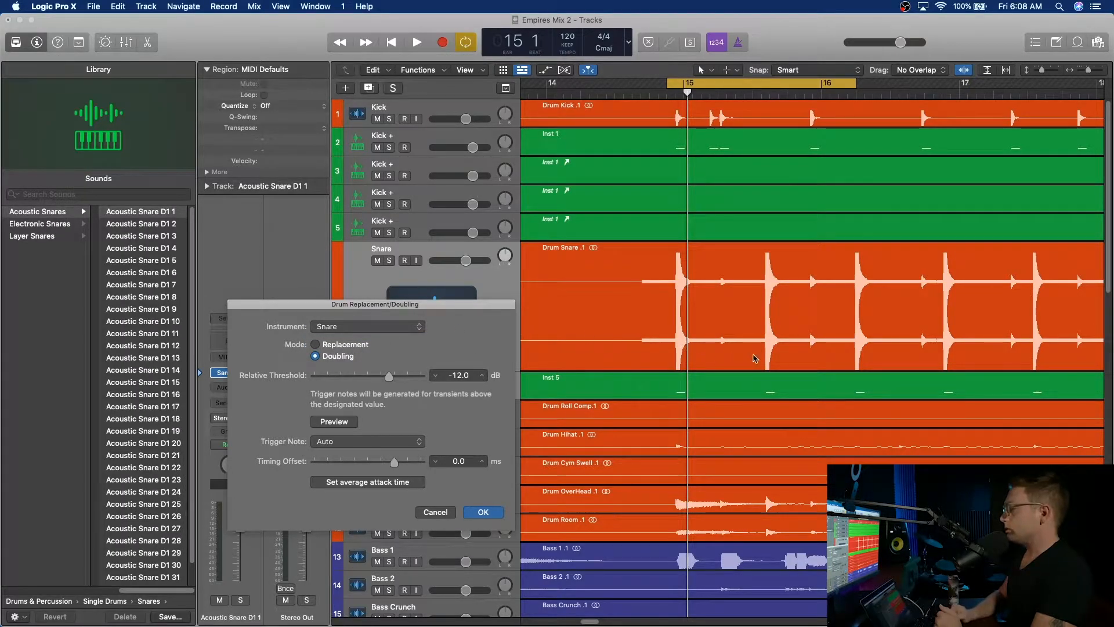
pyautogui.hscroll(10, 754, 358)
pyautogui.hscroll(10, 755, 358)
pyautogui.hscroll(10, 754, 358)
pyautogui.hscroll(10, 755, 358)
pyautogui.hscroll(-6, 754, 358)
pyautogui.hscroll(6, 755, 359)
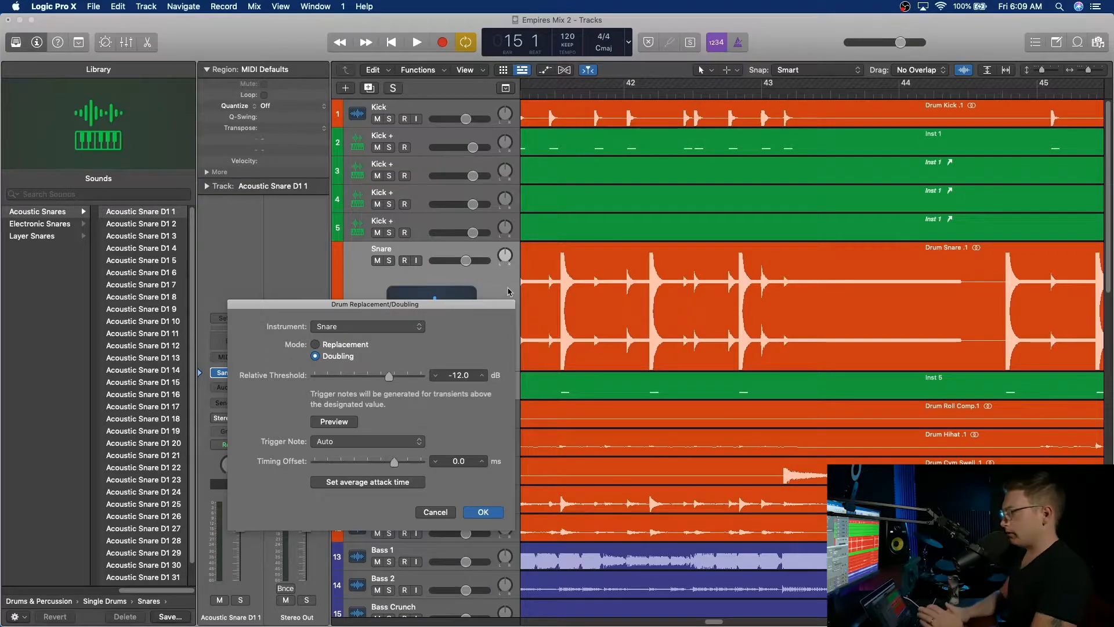
pyautogui.click(437, 513)
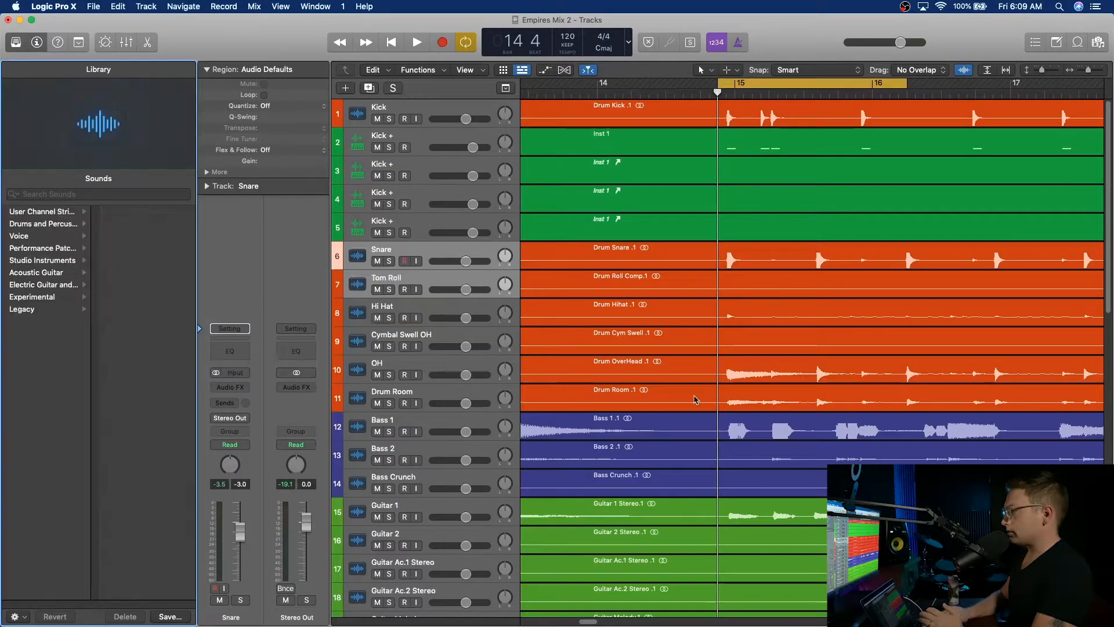
# - Select the Drum Roll Comp region on the Tom Roll track and hide the Library
pyautogui.hscroll(-8, 817, 373)
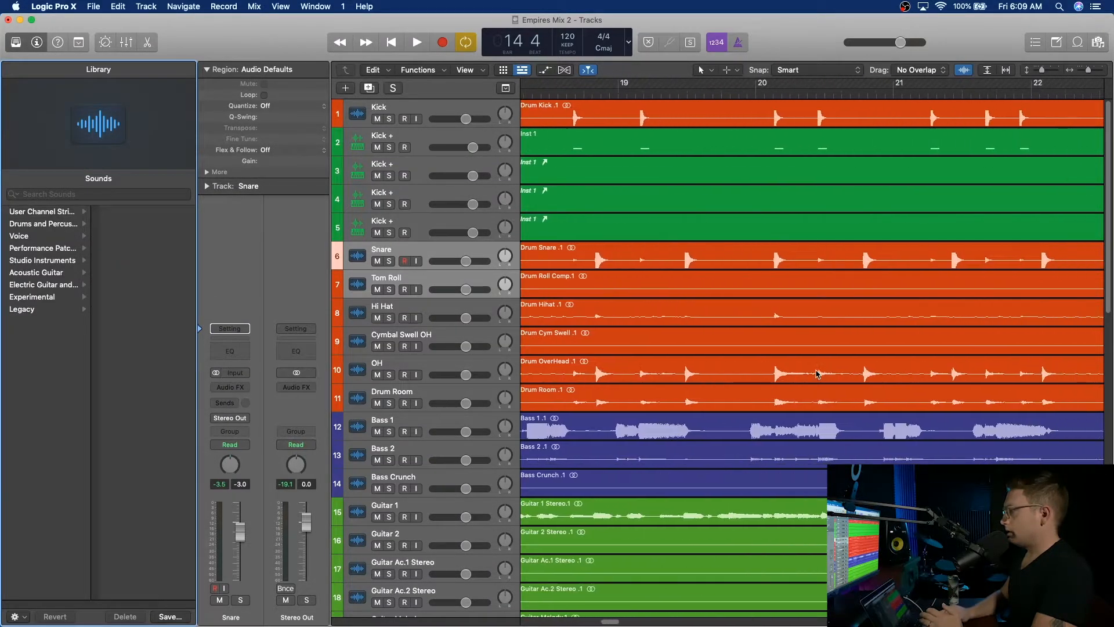
pyautogui.hscroll(15, 817, 373)
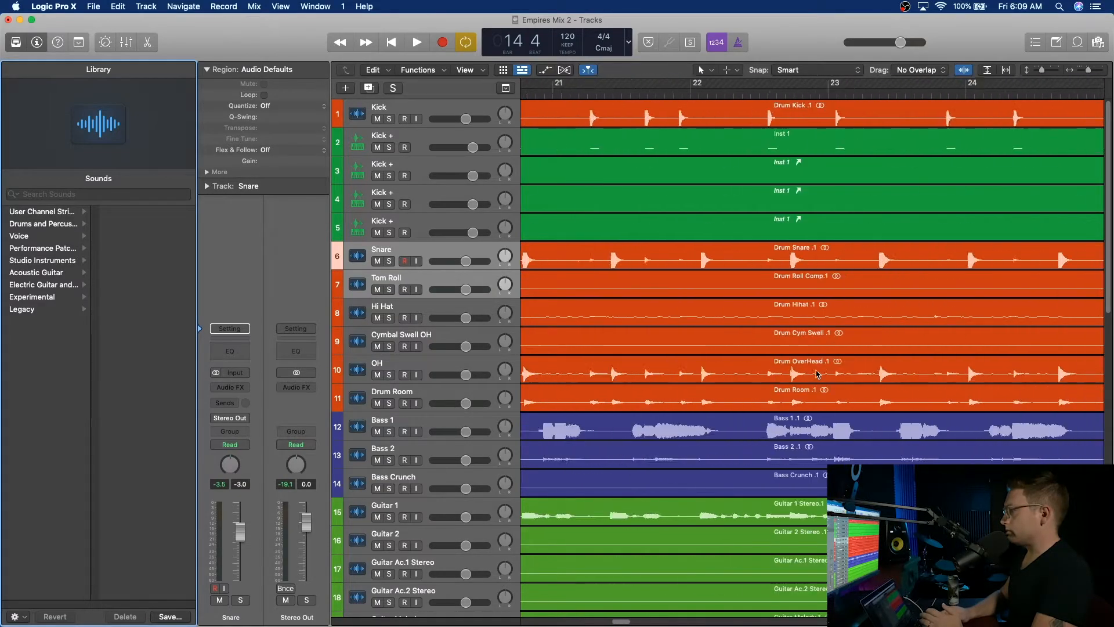
pyautogui.click(589, 290)
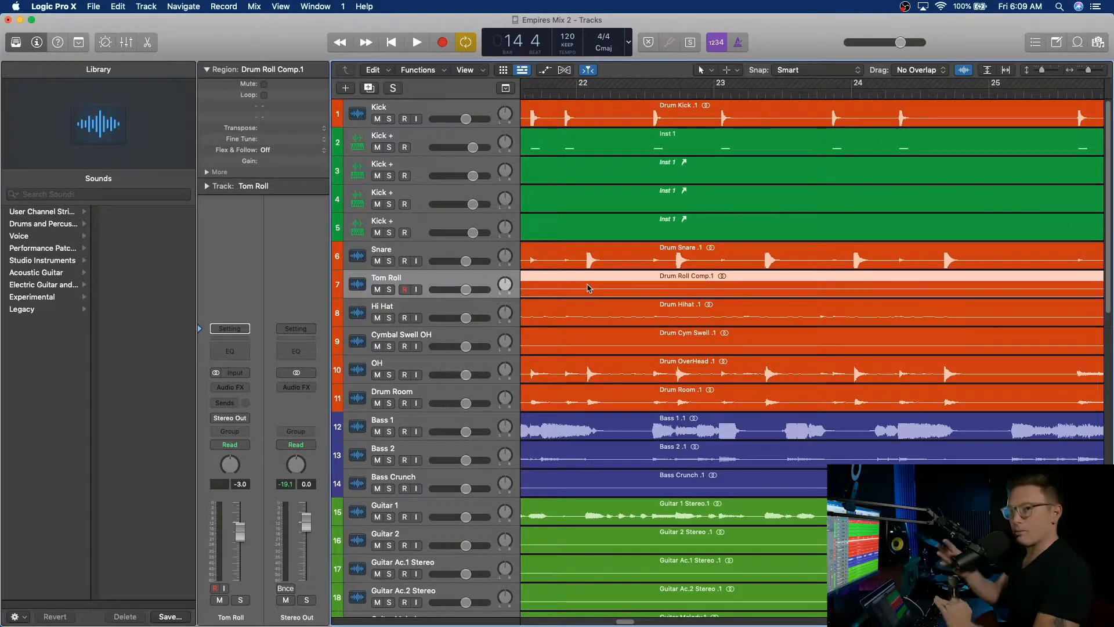
pyautogui.hscroll(-1, 664, 282)
pyautogui.hscroll(-15, 665, 282)
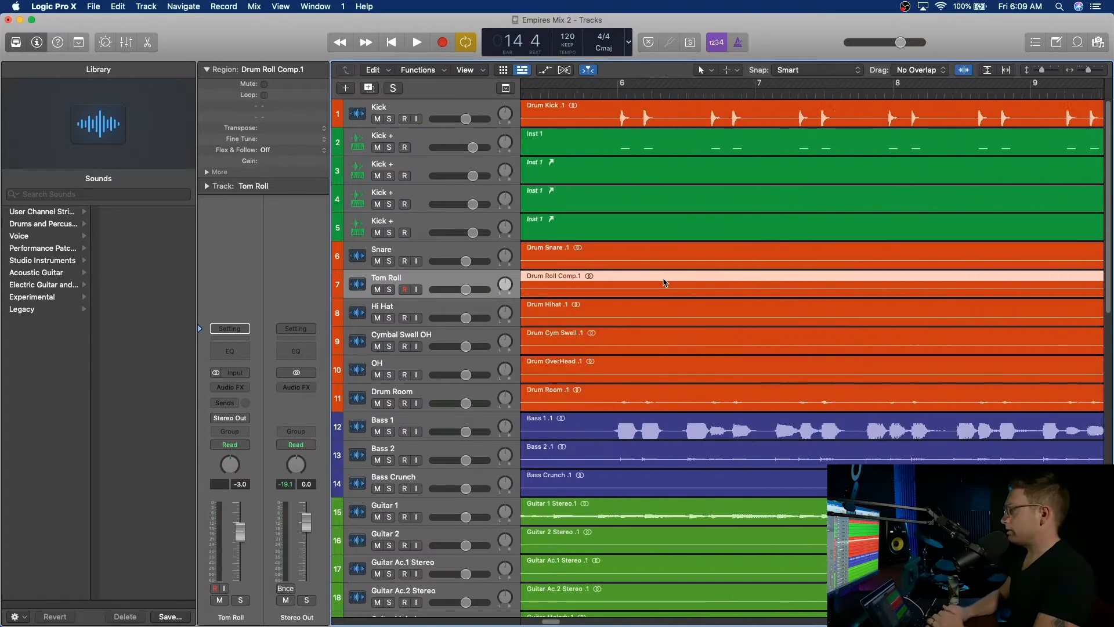
pyautogui.click(16, 42)
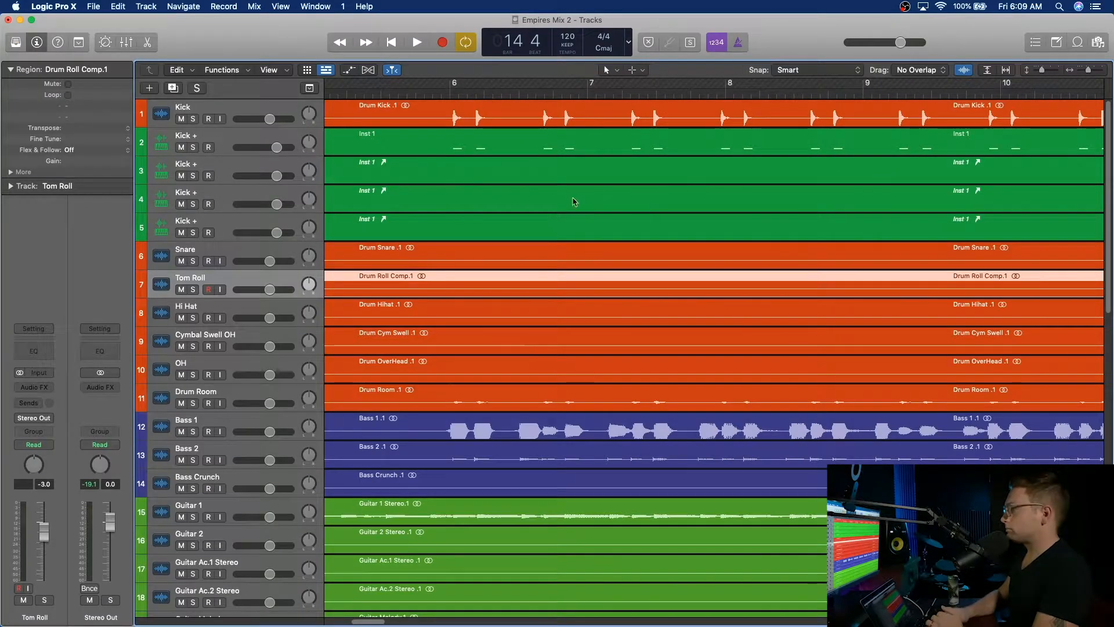
# - Turn off the cycle range around bars 15 and 16
pyautogui.hscroll(10, 732, 210)
pyautogui.hscroll(-15, 732, 210)
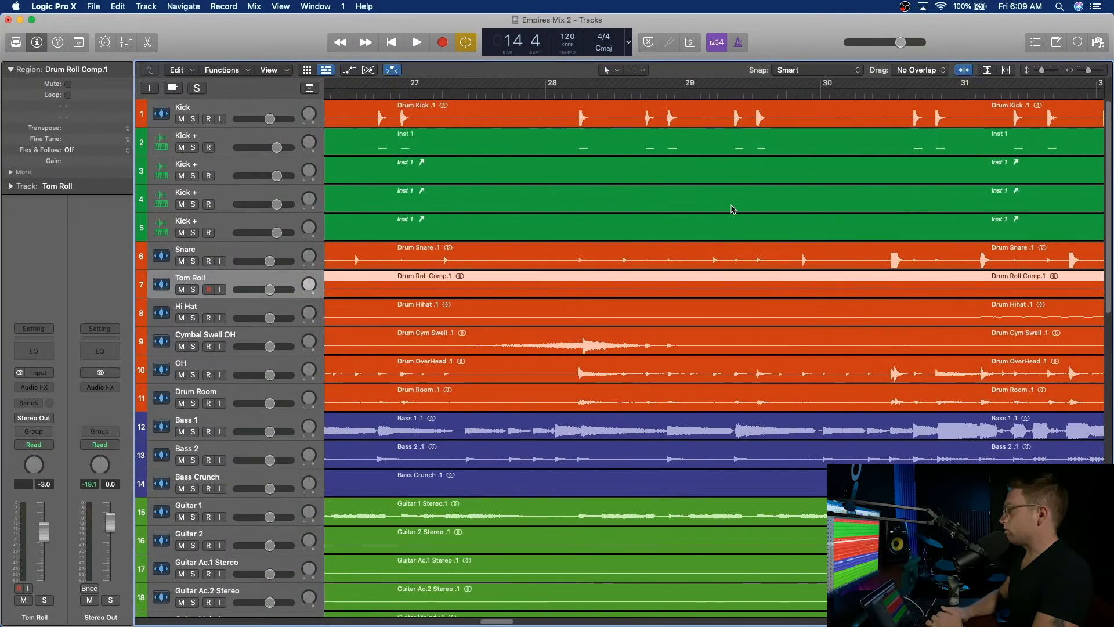
pyautogui.hscroll(15, 732, 210)
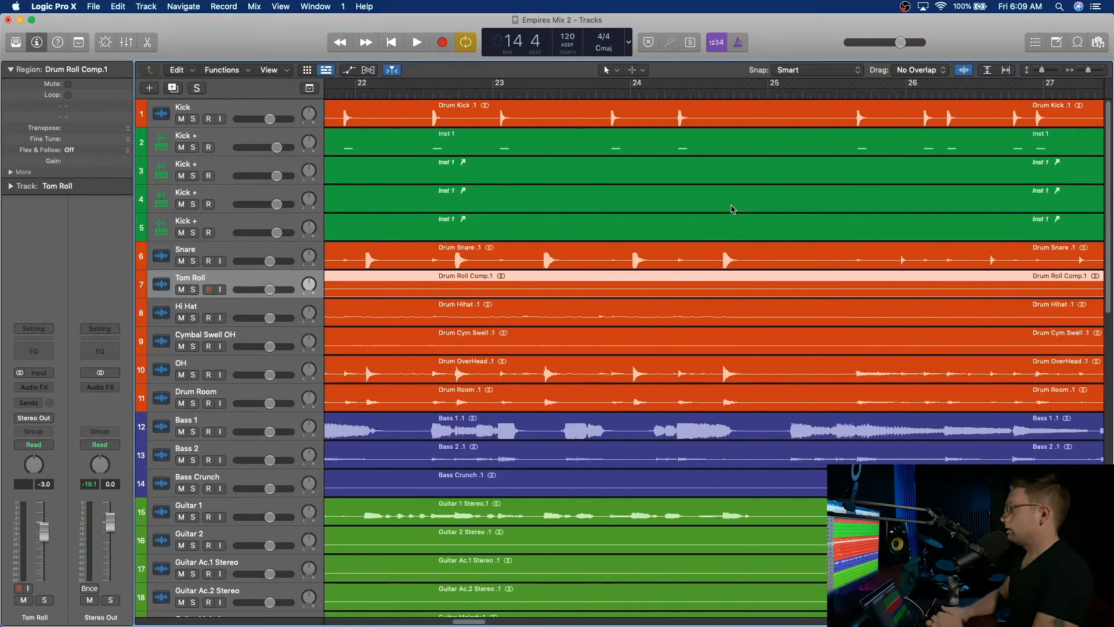
pyautogui.click(459, 86)
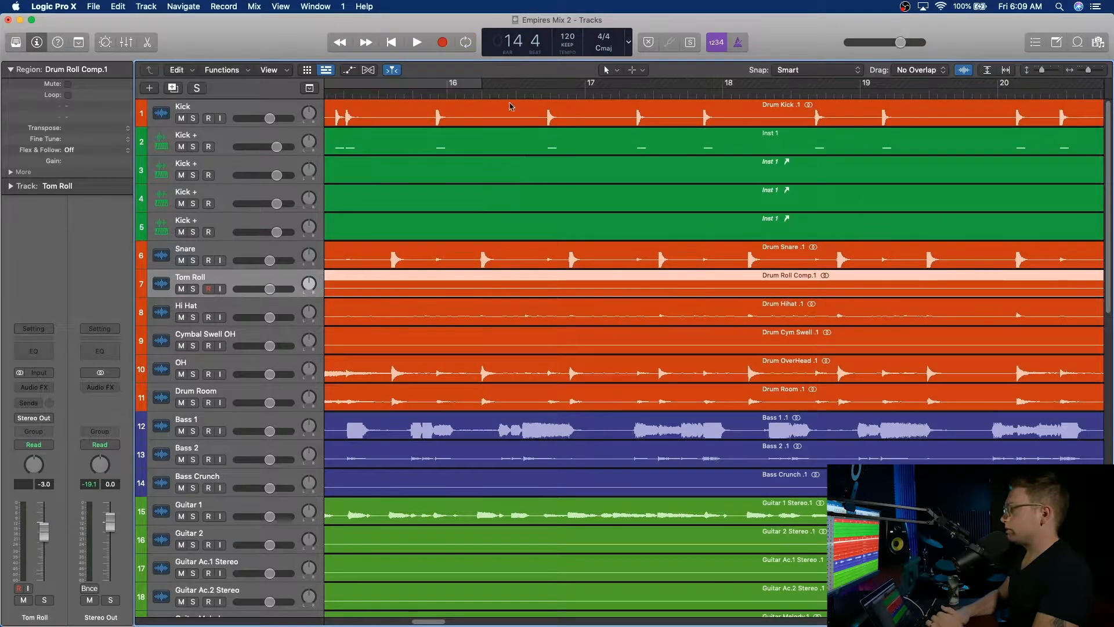
# - Solo the Tom Roll track and play its drum roll from bar 33
pyautogui.hscroll(4, 812, 198)
pyautogui.moveTo(1087, 70); pyautogui.dragTo(1082, 69)
pyautogui.hscroll(-3, 899, 185)
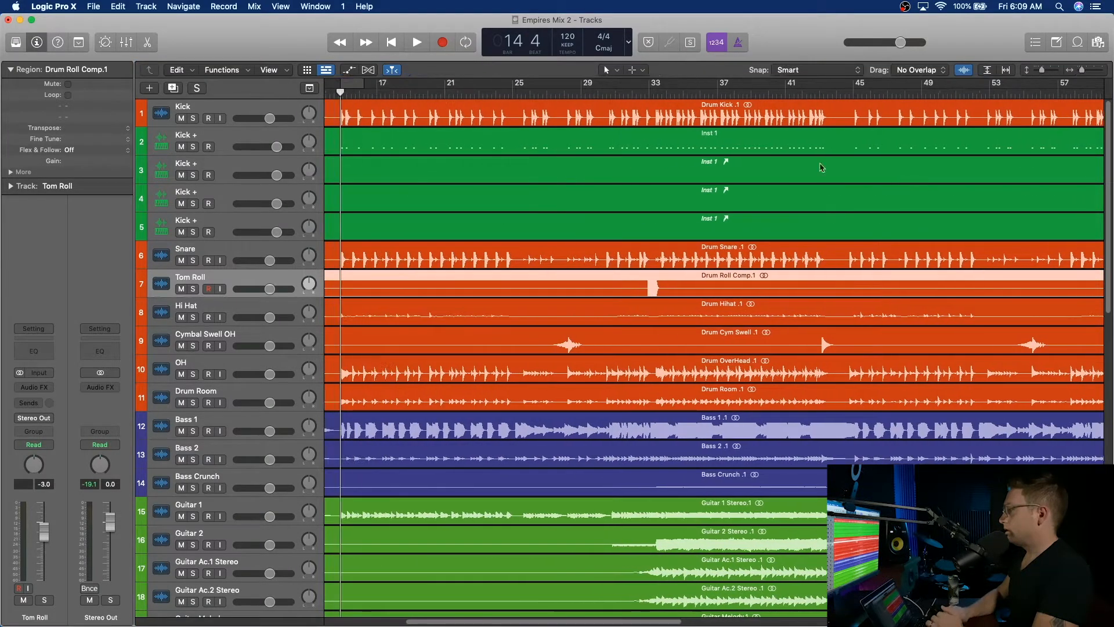
pyautogui.click(649, 90)
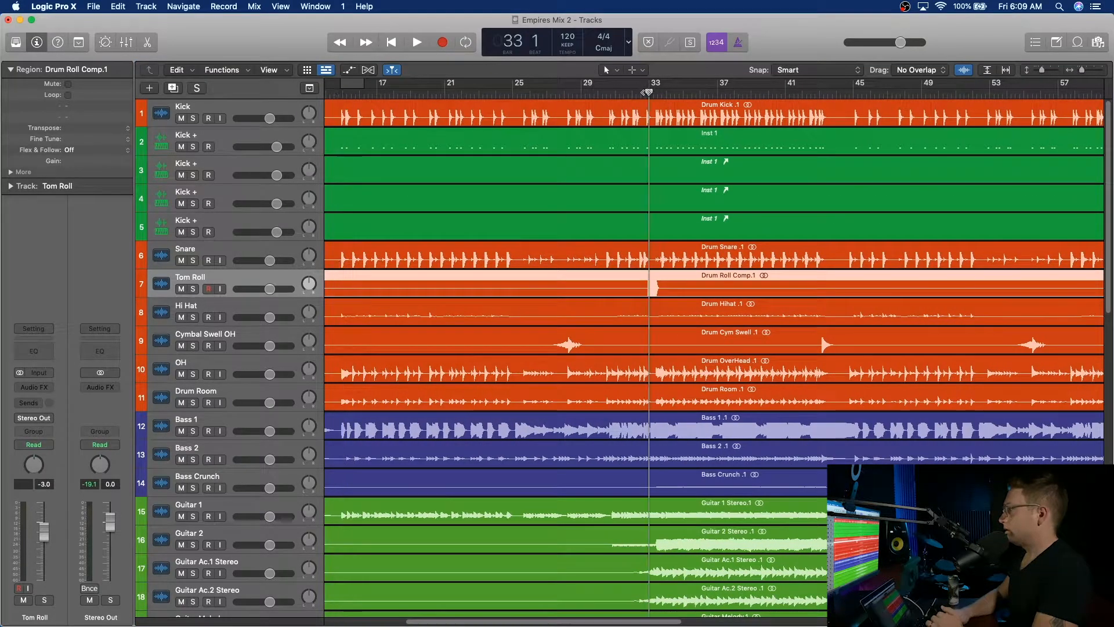
pyautogui.click(193, 289)
pyautogui.press('space')
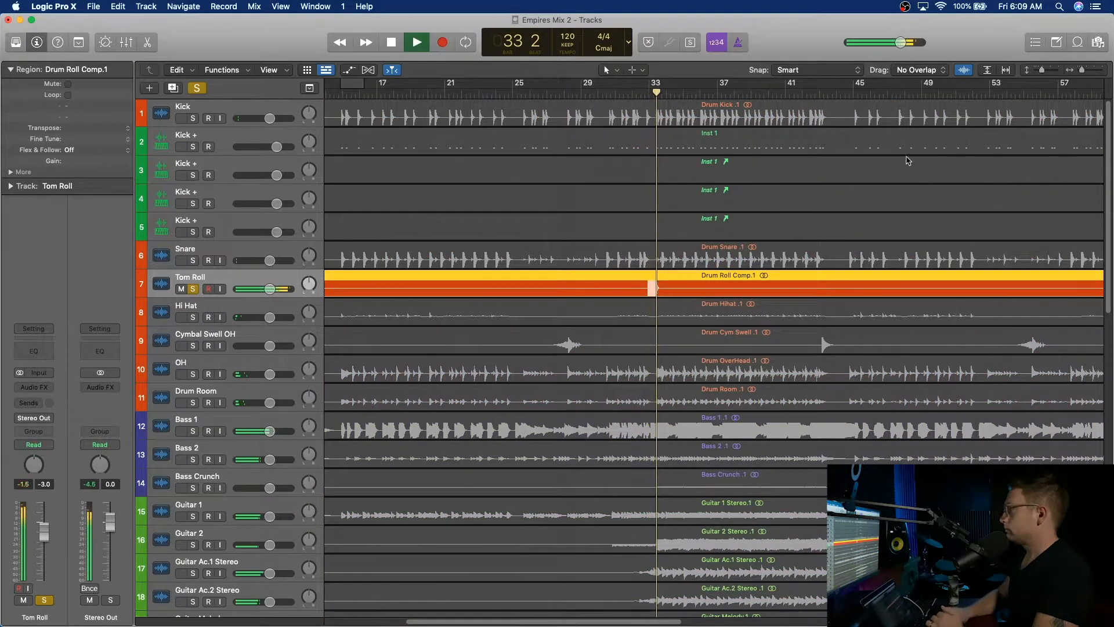
pyautogui.moveTo(1083, 70); pyautogui.dragTo(1091, 70)
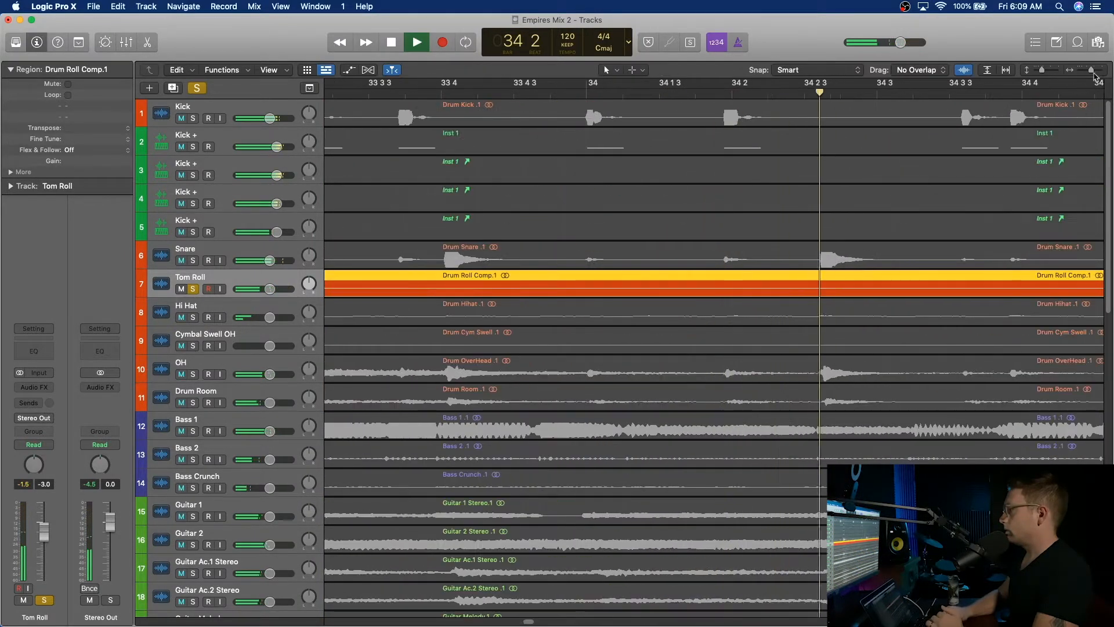
pyautogui.press('space')
# - Turn off waveform zoom and split the Tom Roll region just after 33 1 3, where the louder hits begin
pyautogui.hscroll(-8, 858, 187)
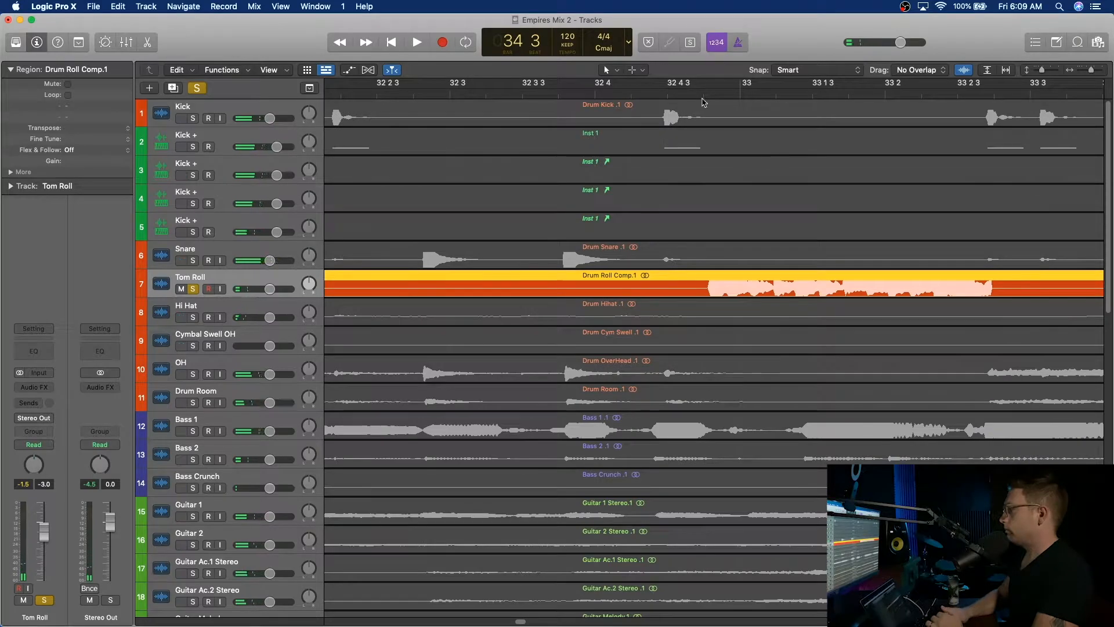
pyautogui.click(961, 70)
pyautogui.doubleClick(705, 97)
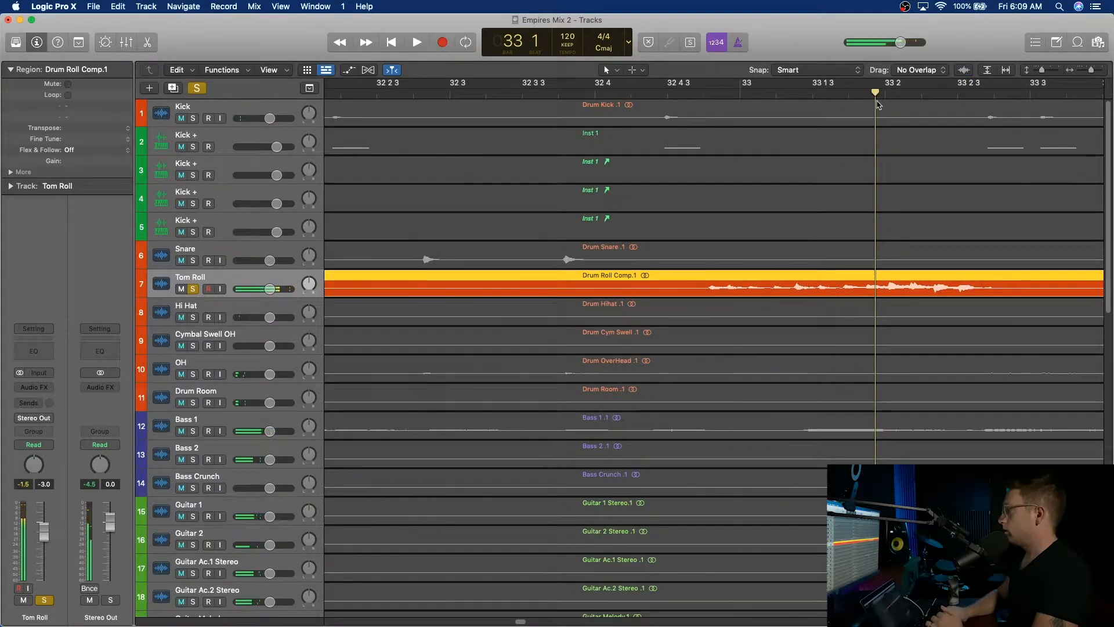
pyautogui.moveTo(852, 94); pyautogui.dragTo(840, 93)
pyautogui.click(840, 93)
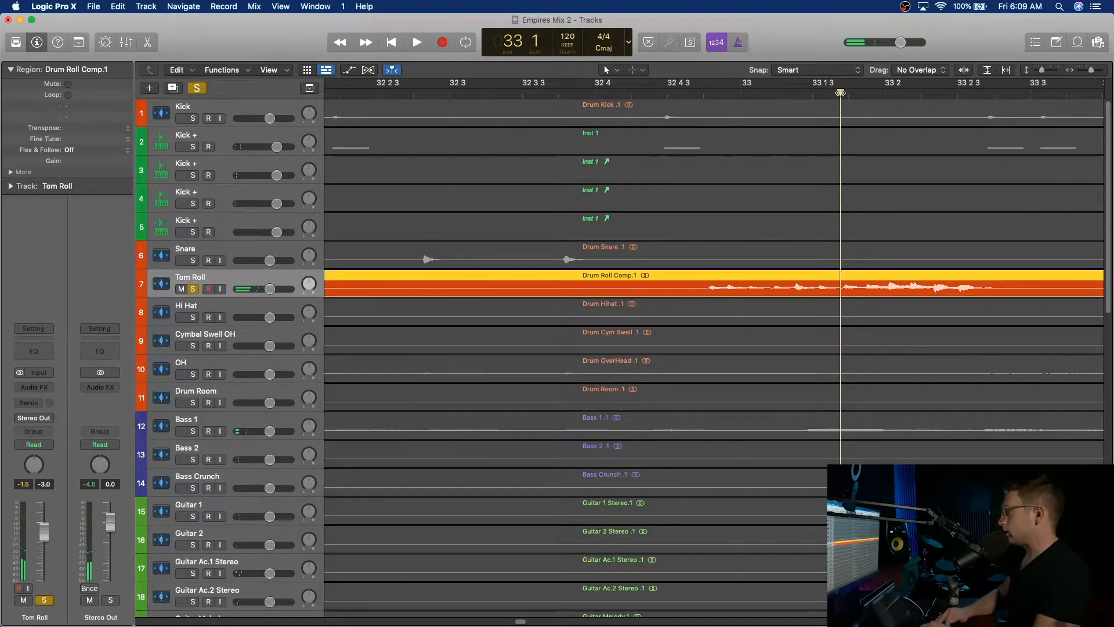
pyautogui.press('super+t')
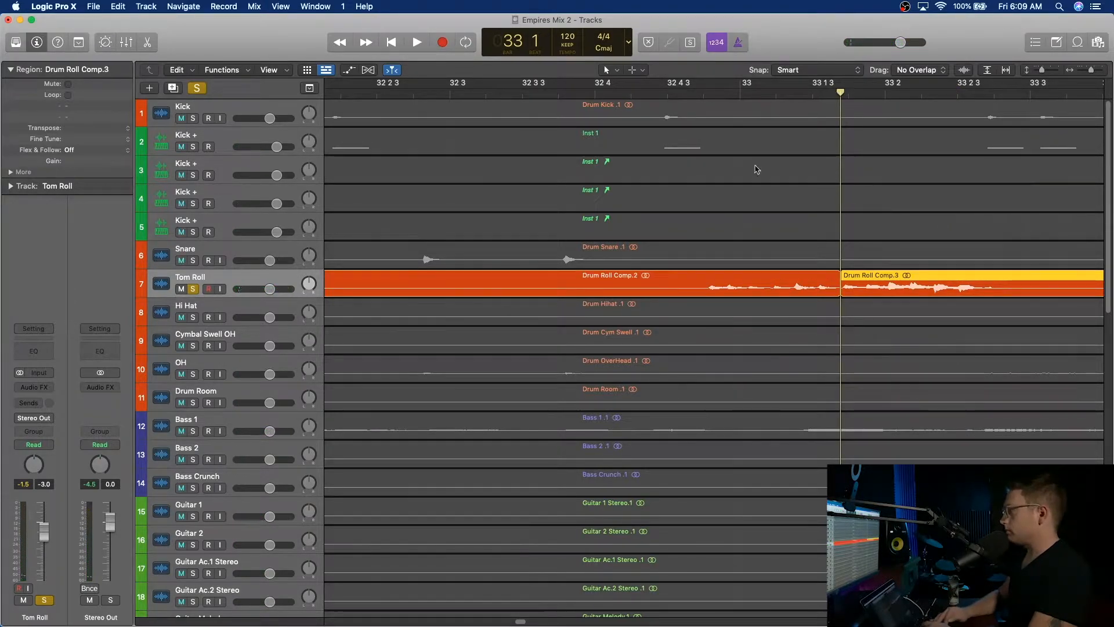
# - Split the earlier Tom Roll region just before bar 33, where the roll starts
pyautogui.click(697, 275)
pyautogui.click(705, 93)
pyautogui.press('super+t')
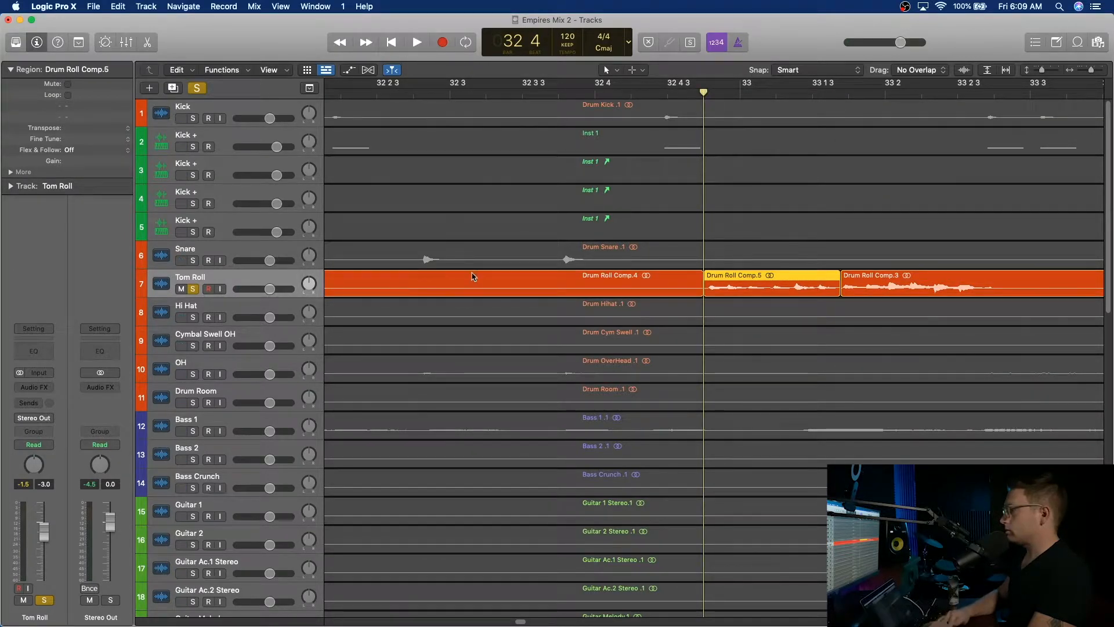
# - Solo the Snare track and split its region at the same two points as the Tom Roll cuts
pyautogui.click(194, 261)
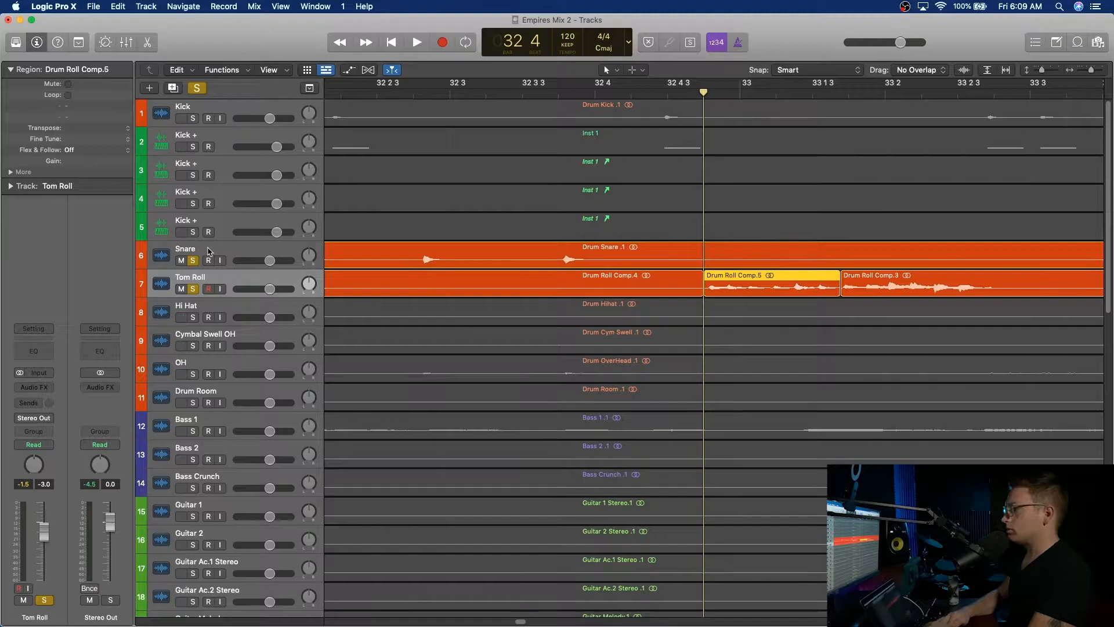
pyautogui.click(209, 251)
pyautogui.press('super+t')
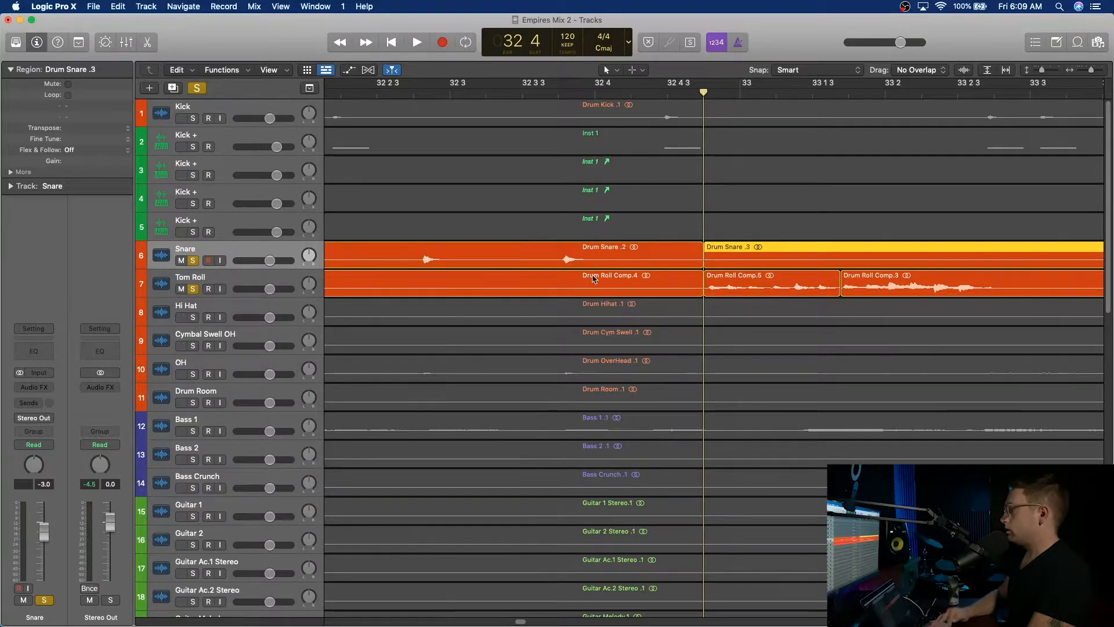
pyautogui.click(840, 94)
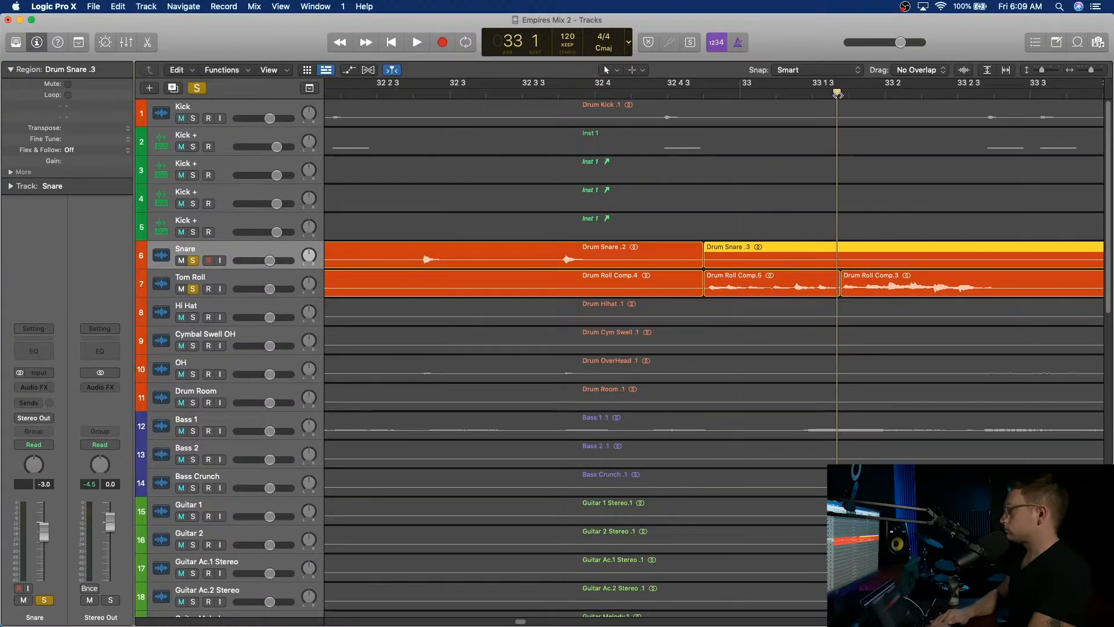
pyautogui.moveTo(838, 94); pyautogui.dragTo(840, 96)
pyautogui.press('super+t')
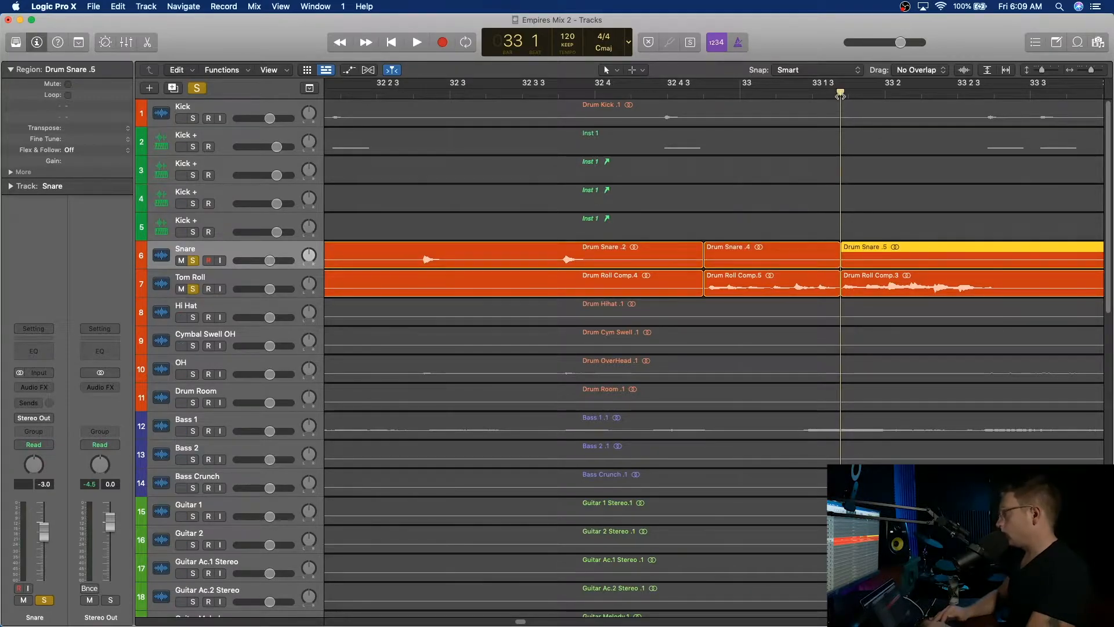
# - Delete the middle Snare region and move the Drum Roll Comp.5 region from Tom Roll into the gap
pyautogui.click(783, 256)
pyautogui.press('Delete')
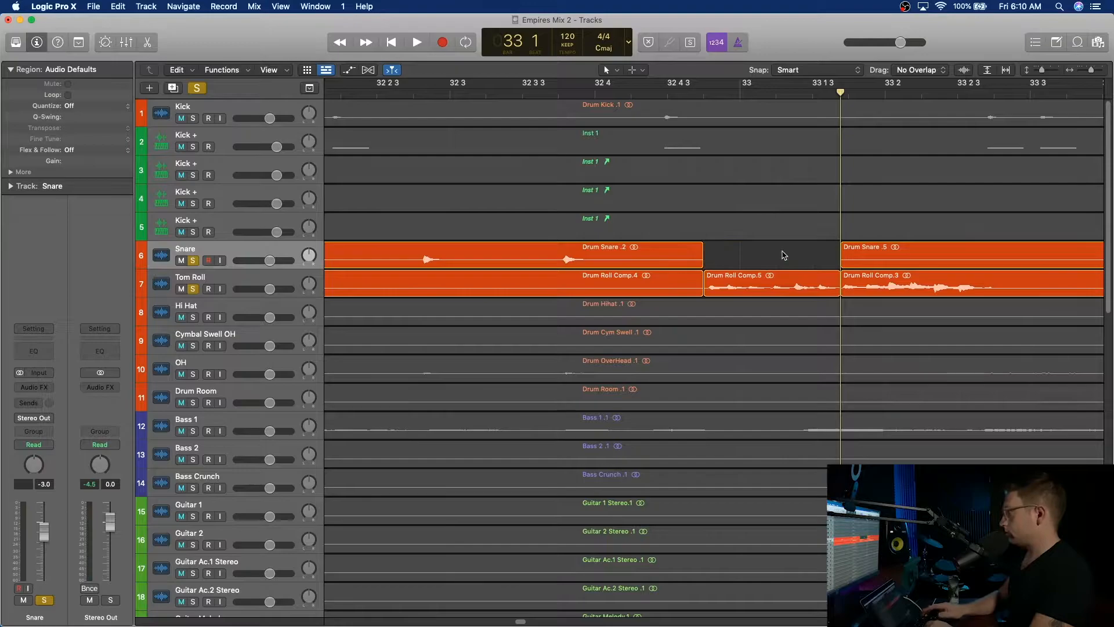
pyautogui.moveTo(779, 278); pyautogui.dragTo(789, 266)
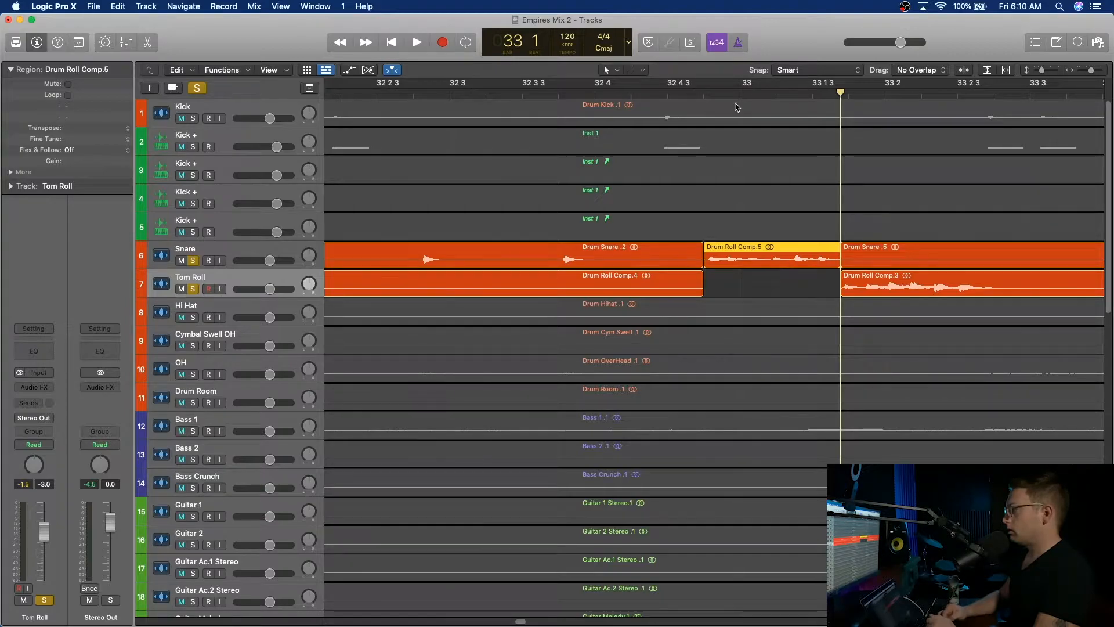
# - Play back the roll across the soloed Snare and Tom Roll tracks to check the edit
pyautogui.press('space')
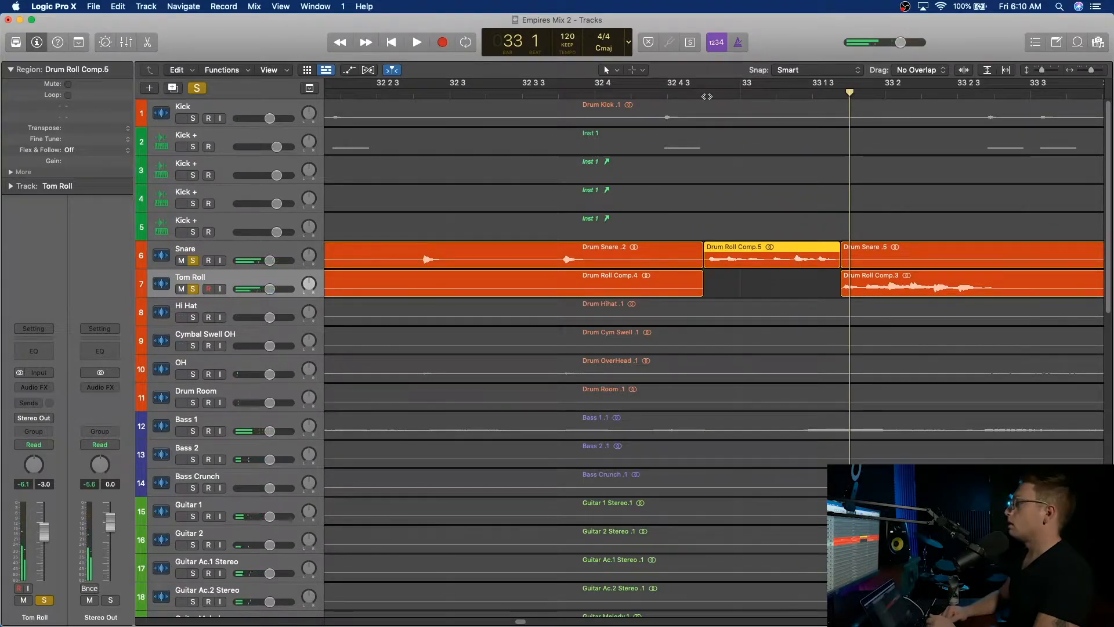
pyautogui.press('space')
pyautogui.press('space')
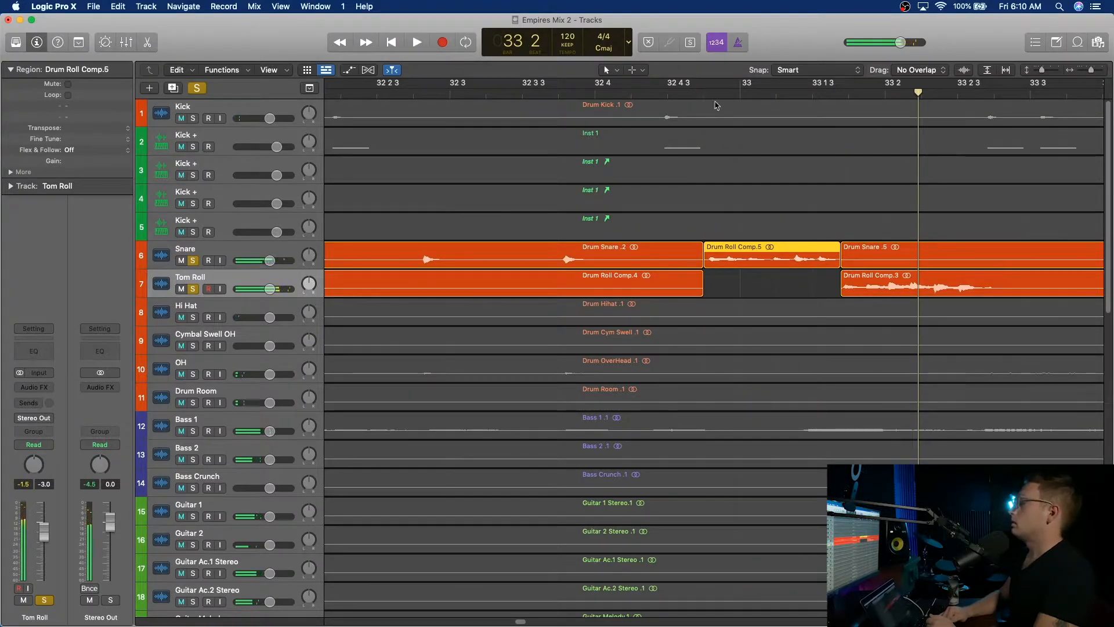
# - Select the Snare track with all its regions, including the moved roll region
pyautogui.hscroll(5, 795, 141)
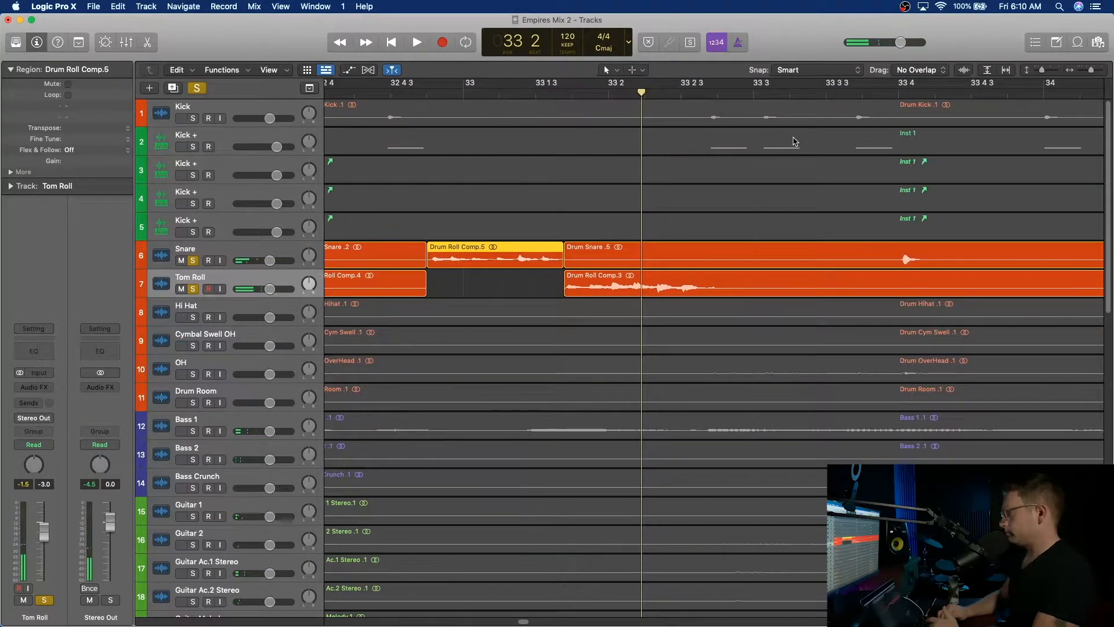
pyautogui.hscroll(-2, 795, 141)
pyautogui.hscroll(3, 794, 139)
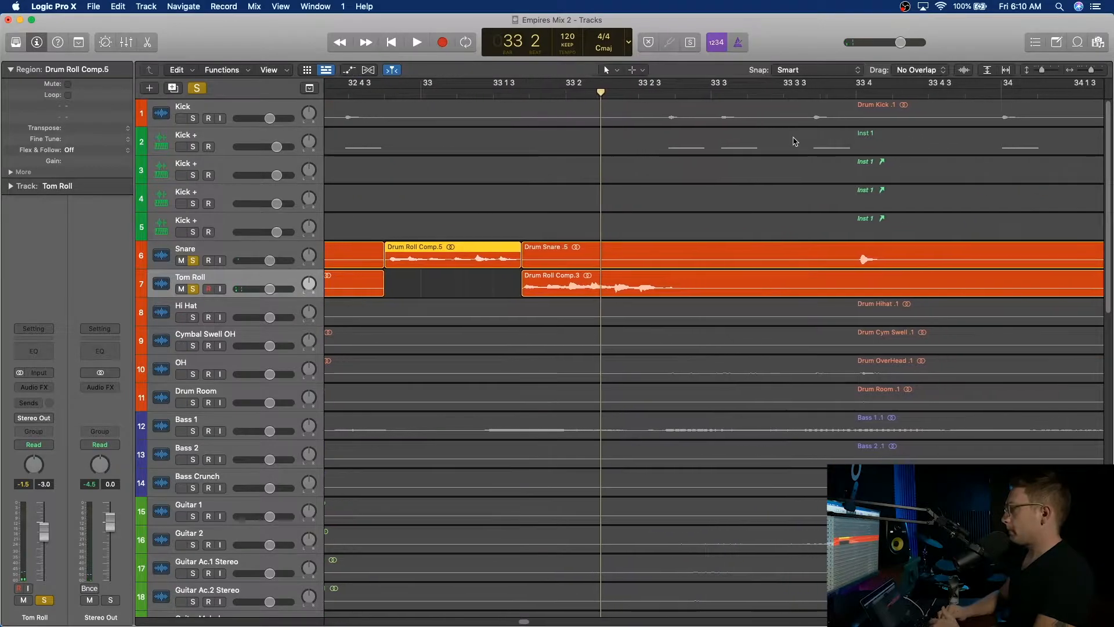
pyautogui.hscroll(-3, 793, 140)
pyautogui.click(212, 250)
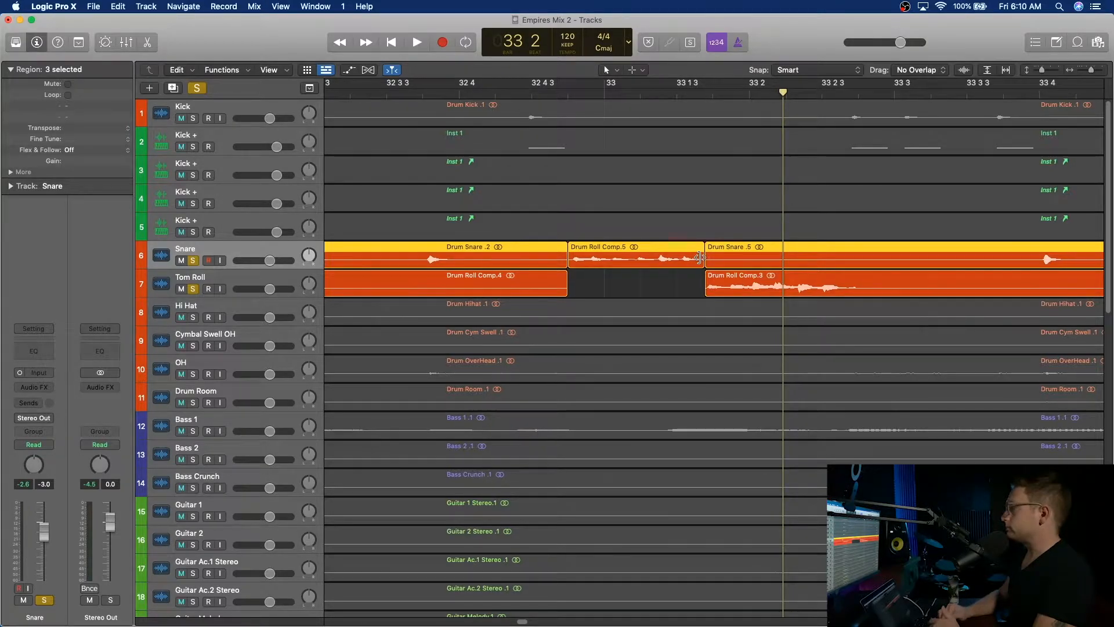
# - Play back the next tom roll around bar 60 on the soloed Snare and Tom Roll tracks to find its snare part
pyautogui.hscroll(20, 699, 257)
pyautogui.hscroll(20, 699, 257)
pyautogui.hscroll(20, 699, 257)
pyautogui.moveTo(1093, 73); pyautogui.dragTo(1078, 73)
pyautogui.hscroll(-20, 804, 185)
pyautogui.hscroll(20, 803, 186)
pyautogui.hscroll(20, 804, 186)
pyautogui.hscroll(-20, 790, 182)
pyautogui.hscroll(-3, 791, 183)
pyautogui.click(834, 94)
pyautogui.press('space')
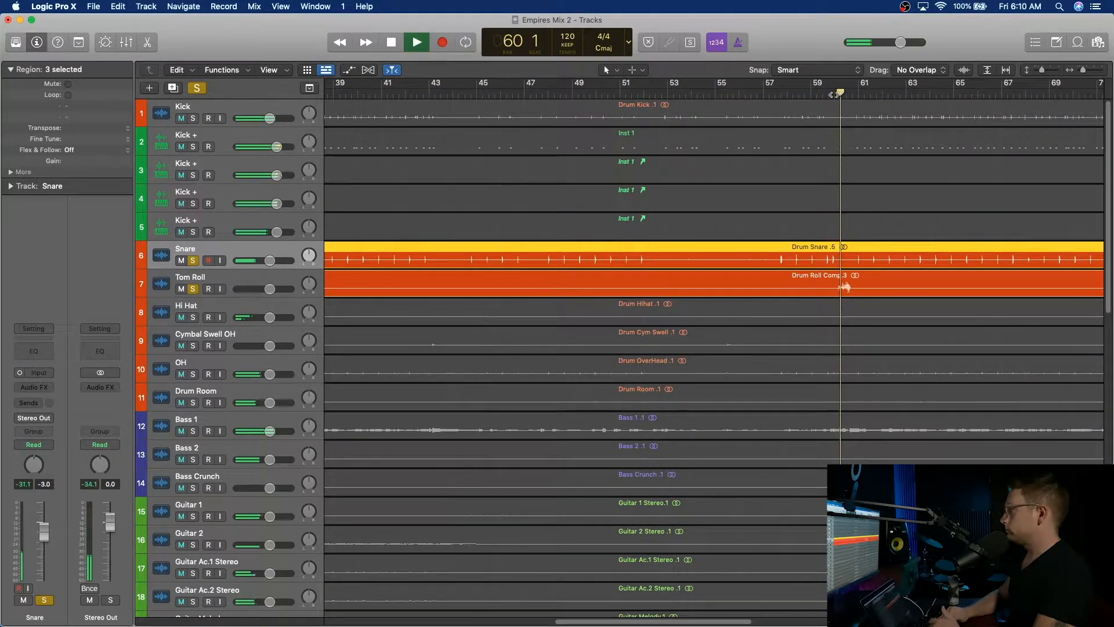
pyautogui.click(840, 91)
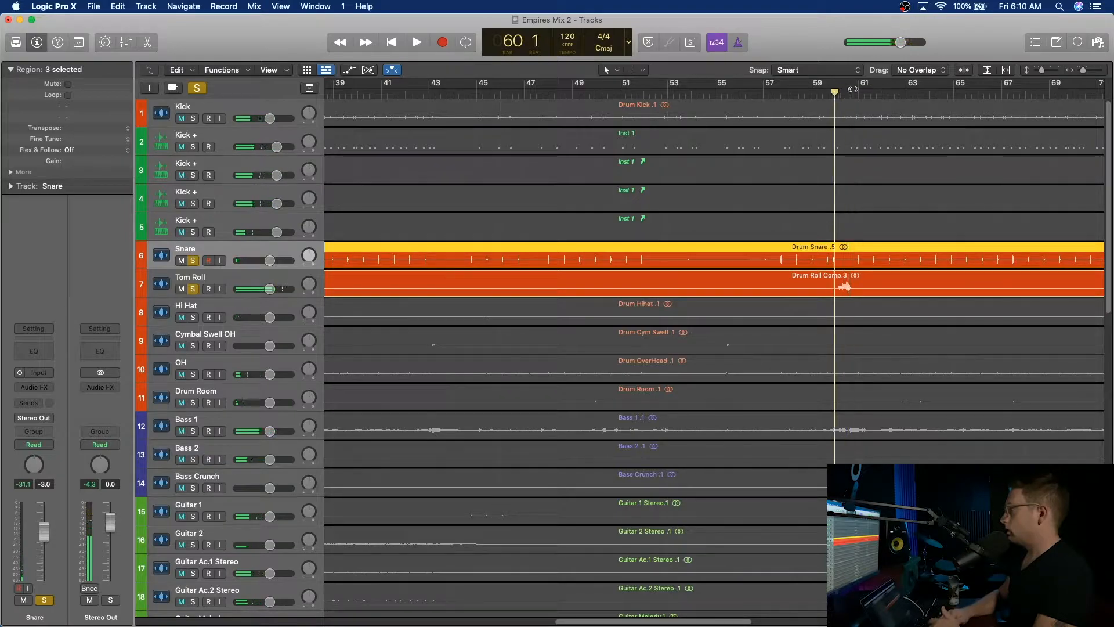
pyautogui.moveTo(1083, 69); pyautogui.dragTo(1094, 75)
pyautogui.press('space')
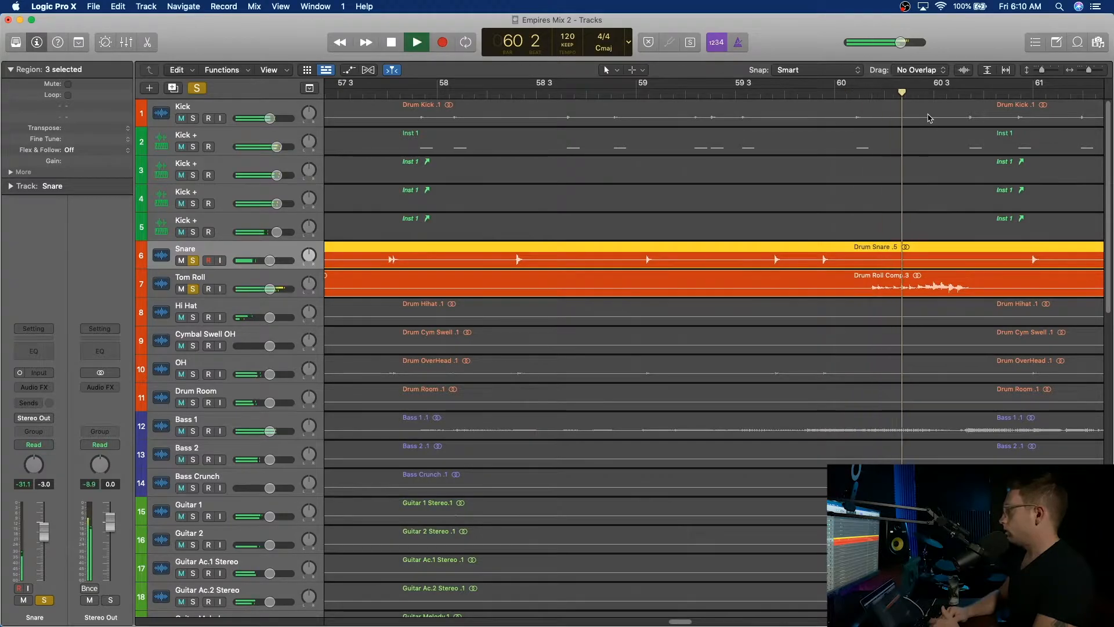
# - Split the Snare and Tom Roll regions together where the roll's snare part ends in bar 60 and again at 60 4
pyautogui.moveTo(930, 94)
pyautogui.mouseDown()
pyautogui.moveTo(921, 93)
pyautogui.moveTo(969, 93)
pyautogui.moveTo(917, 93)
pyautogui.mouseUp()
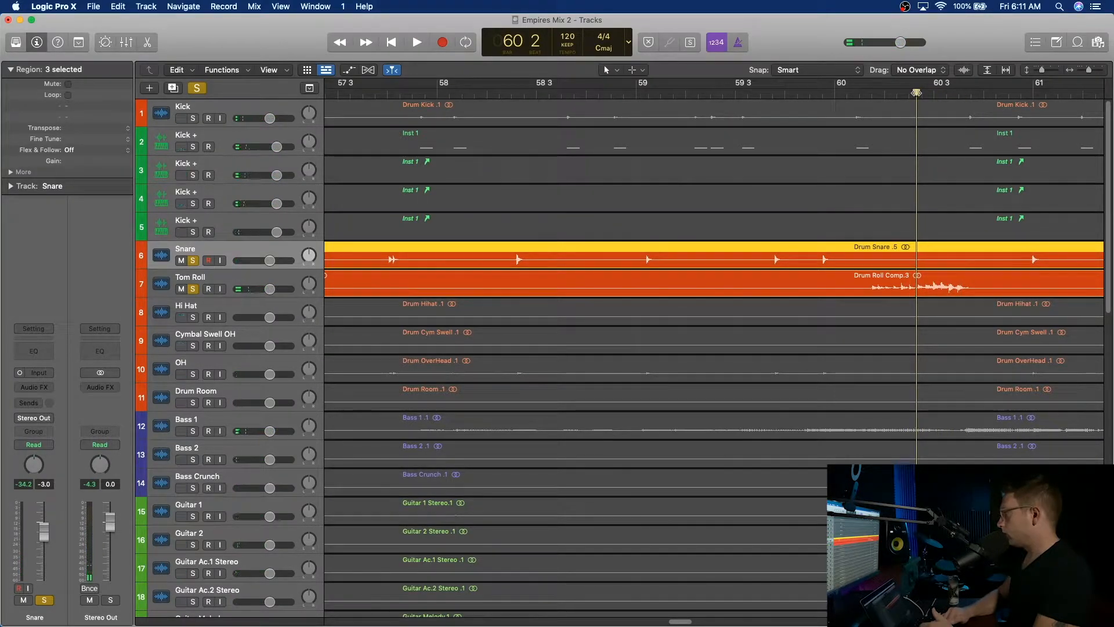
pyautogui.keyDown('shift'); pyautogui.click(975, 283); pyautogui.keyUp('shift')
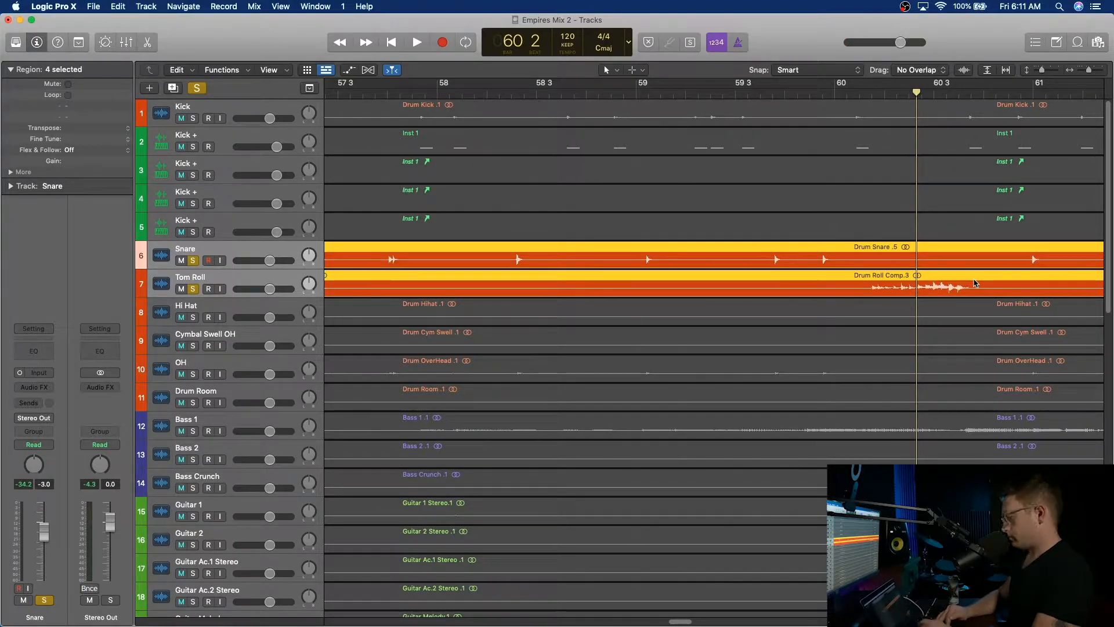
pyautogui.press('super+t')
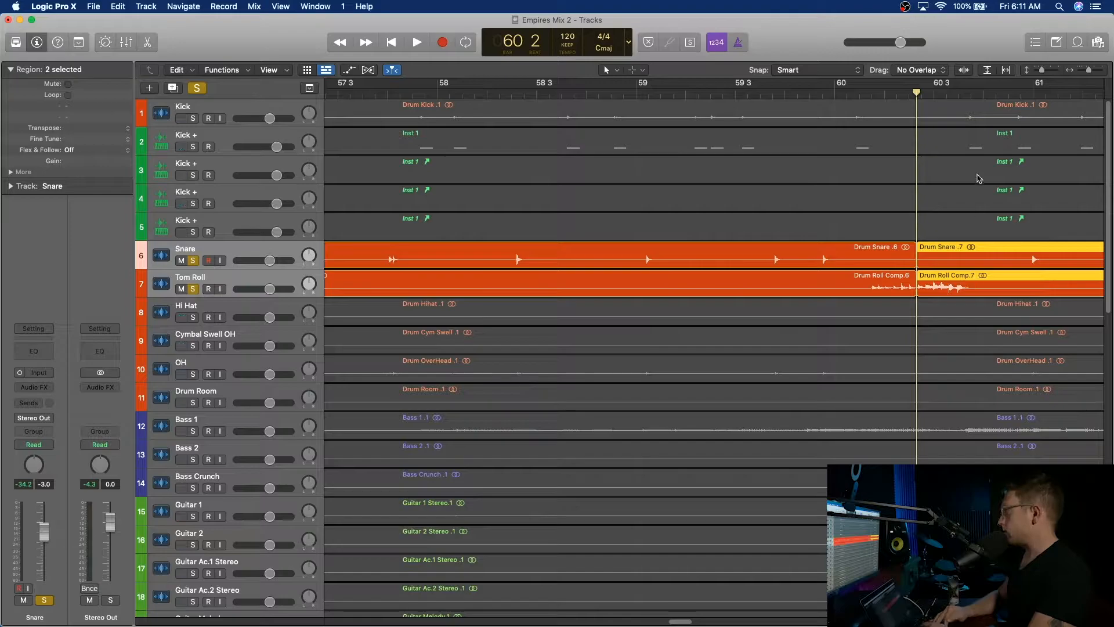
pyautogui.click(982, 96)
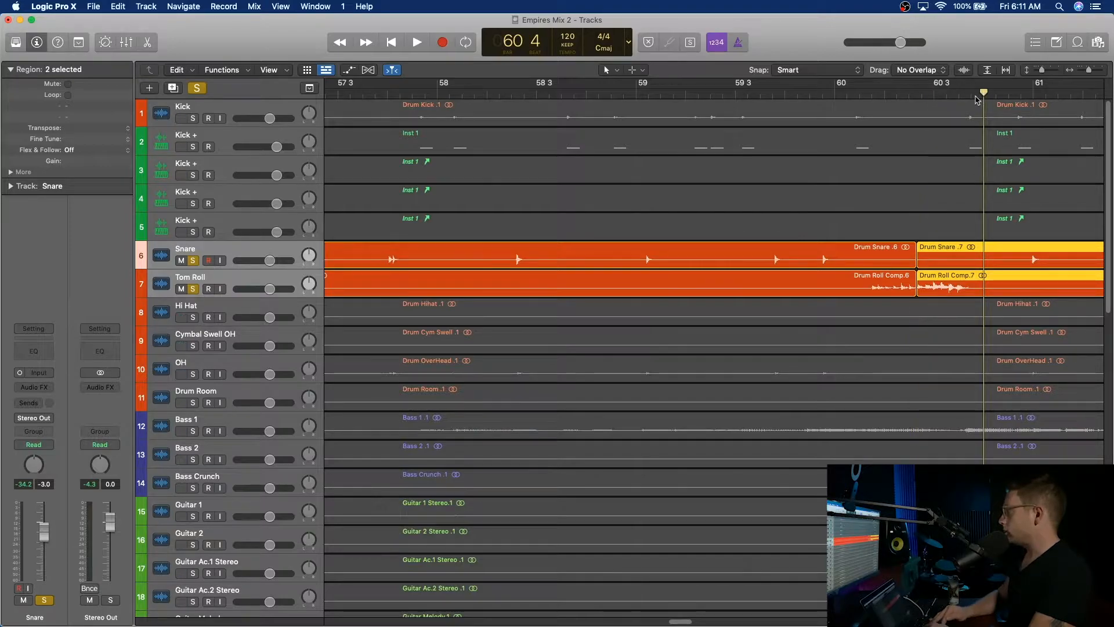
pyautogui.press('super+t')
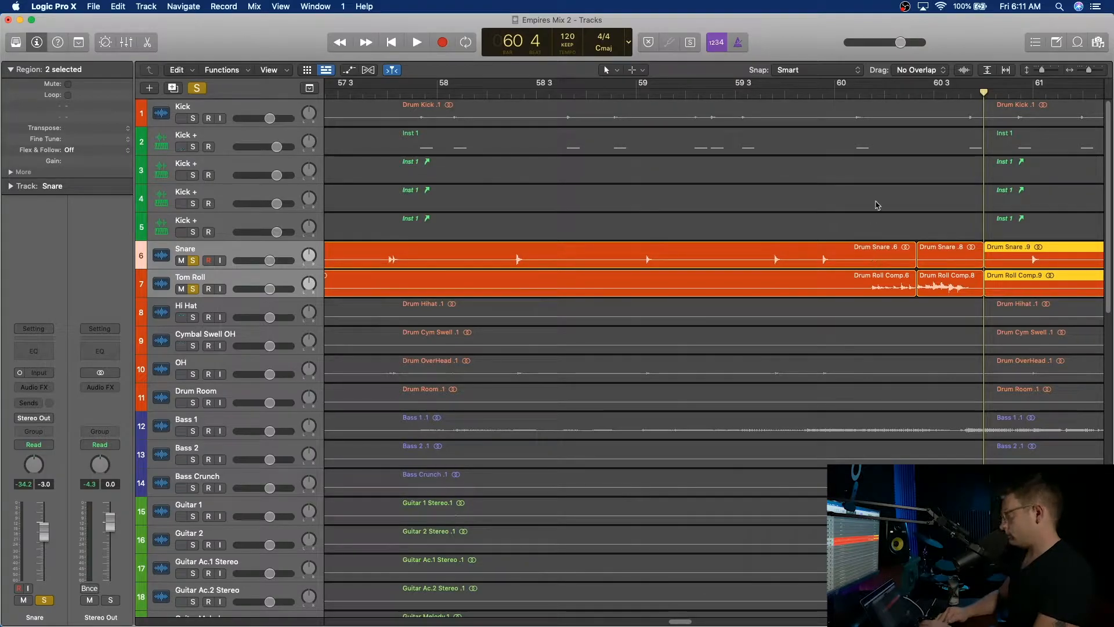
# - Split the Snare and Tom Roll regions at the start of the roll's snare part in bar 60
pyautogui.click(863, 258)
pyautogui.keyDown('shift'); pyautogui.click(864, 288); pyautogui.keyUp('shift')
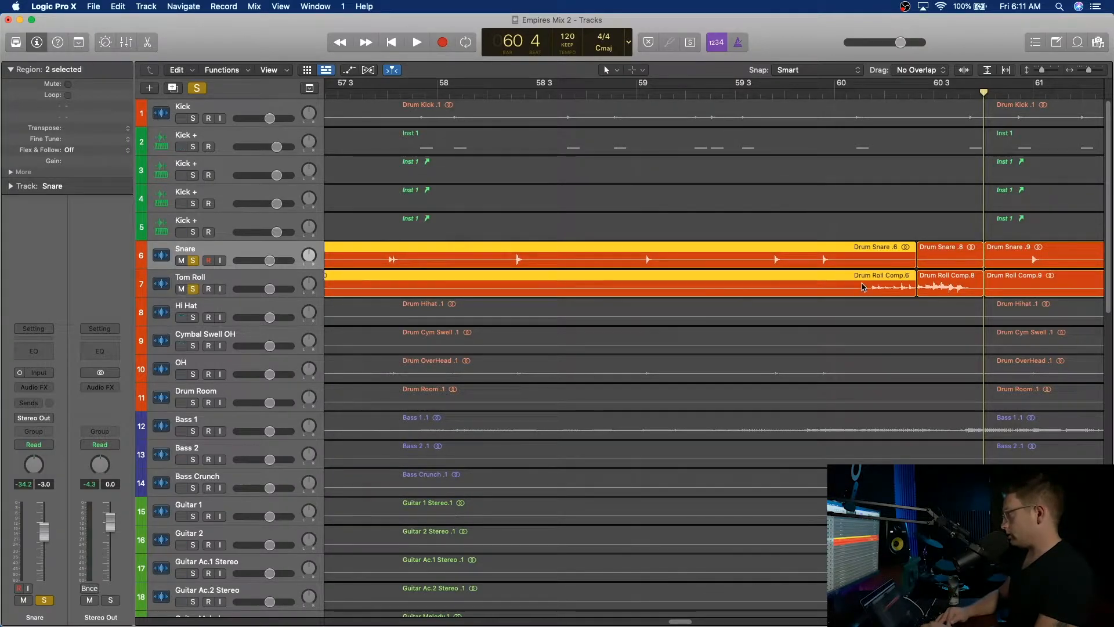
pyautogui.click(873, 92)
pyautogui.moveTo(871, 92); pyautogui.dragTo(869, 91)
pyautogui.press('super+t')
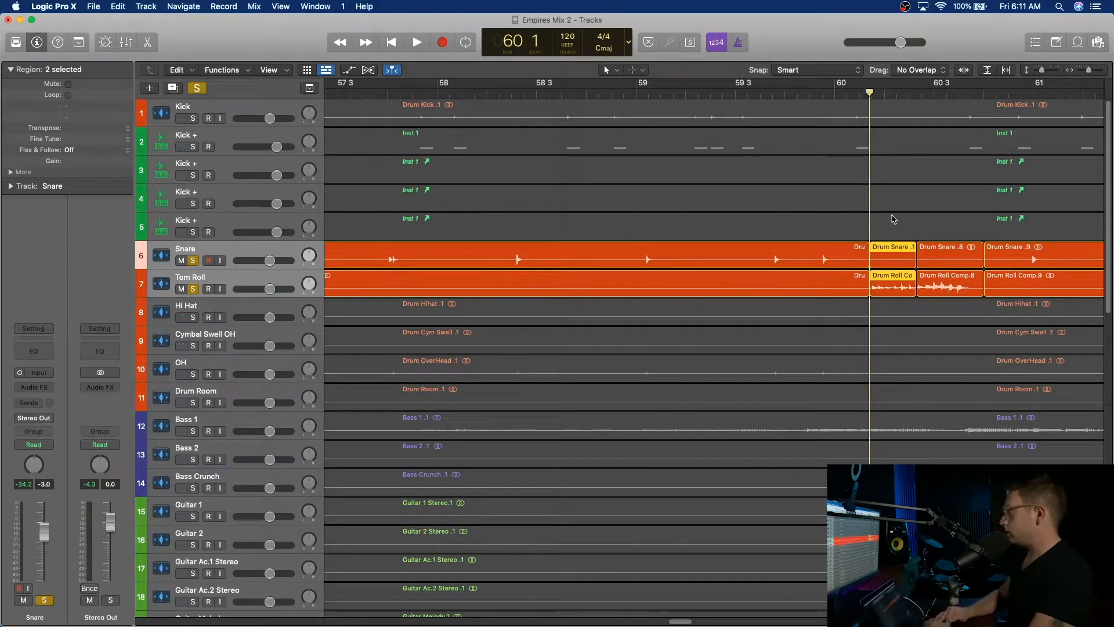
# - Delete only the short Snare region at the start of the bar 60 roll and move the matching Tom Roll region into the gap
pyautogui.press('Delete')
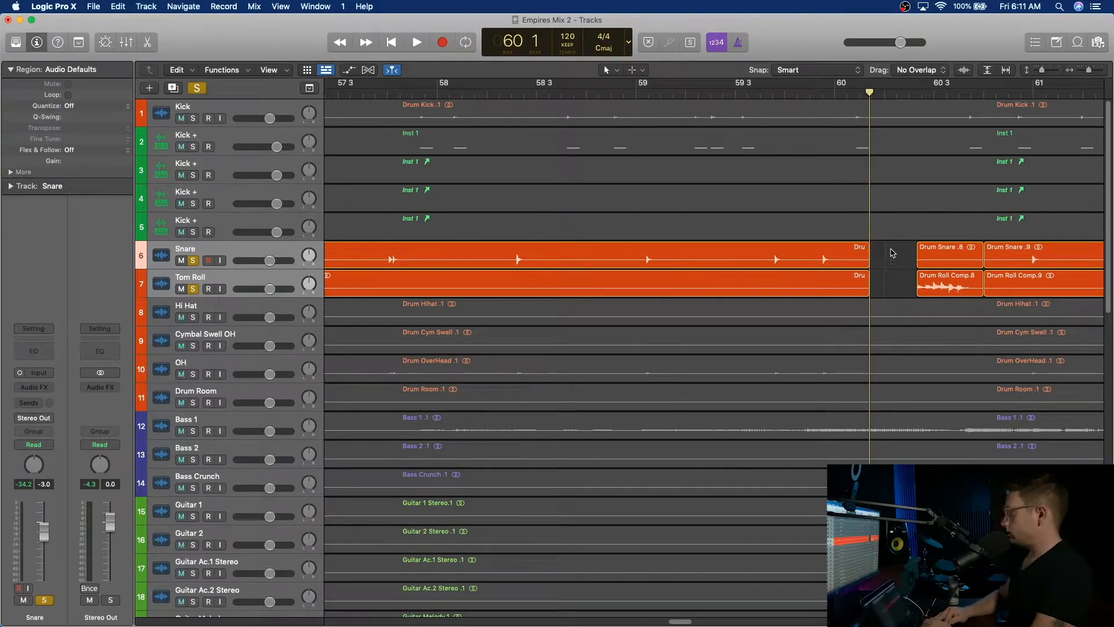
pyautogui.press('super+z')
pyautogui.click(936, 254)
pyautogui.click(898, 256)
pyautogui.press('Delete')
pyautogui.click(898, 279)
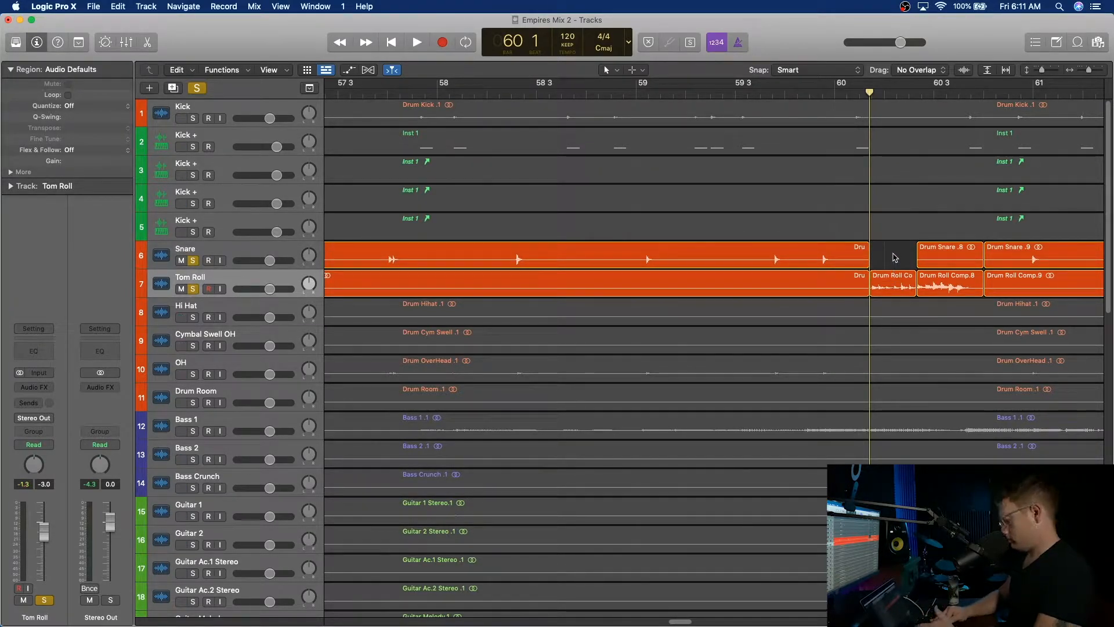
pyautogui.click(895, 275)
pyautogui.moveTo(894, 283); pyautogui.dragTo(895, 255)
# - Play back the following tom roll just before bar 73 to check for snare hits
pyautogui.hscroll(5, 946, 250)
pyautogui.hscroll(15, 945, 251)
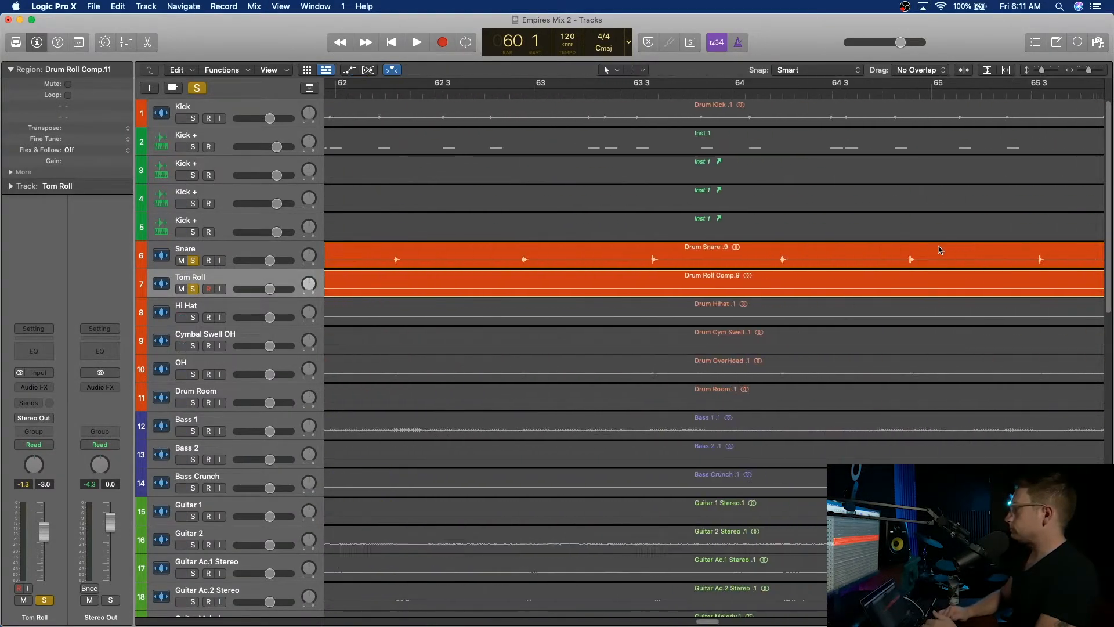
pyautogui.hscroll(10, 940, 250)
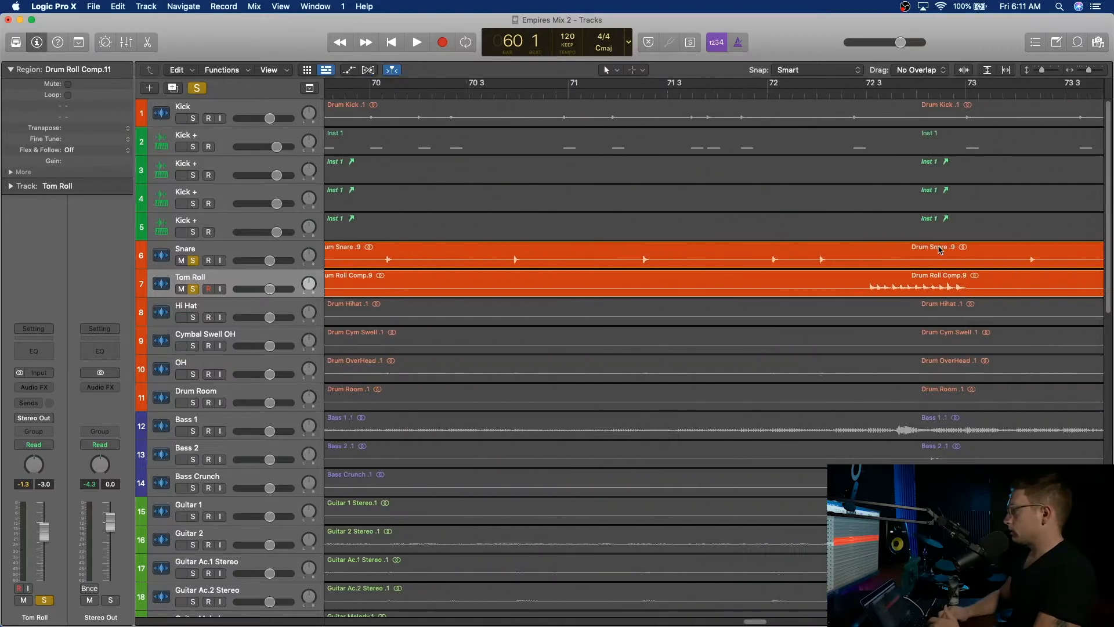
pyautogui.hscroll(-20, 934, 250)
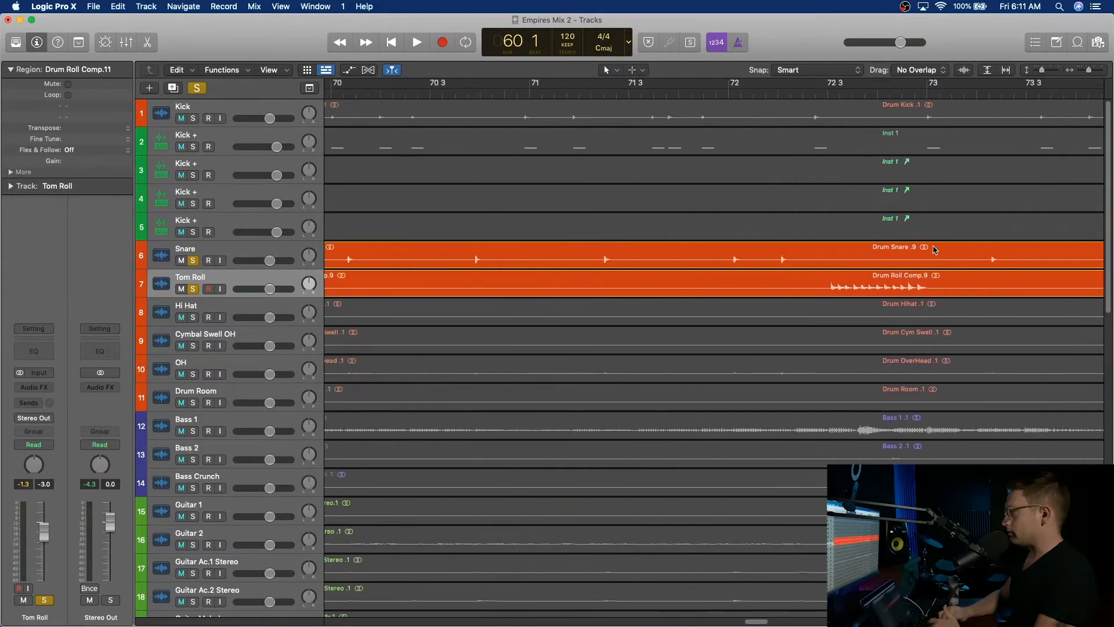
pyautogui.hscroll(20, 934, 250)
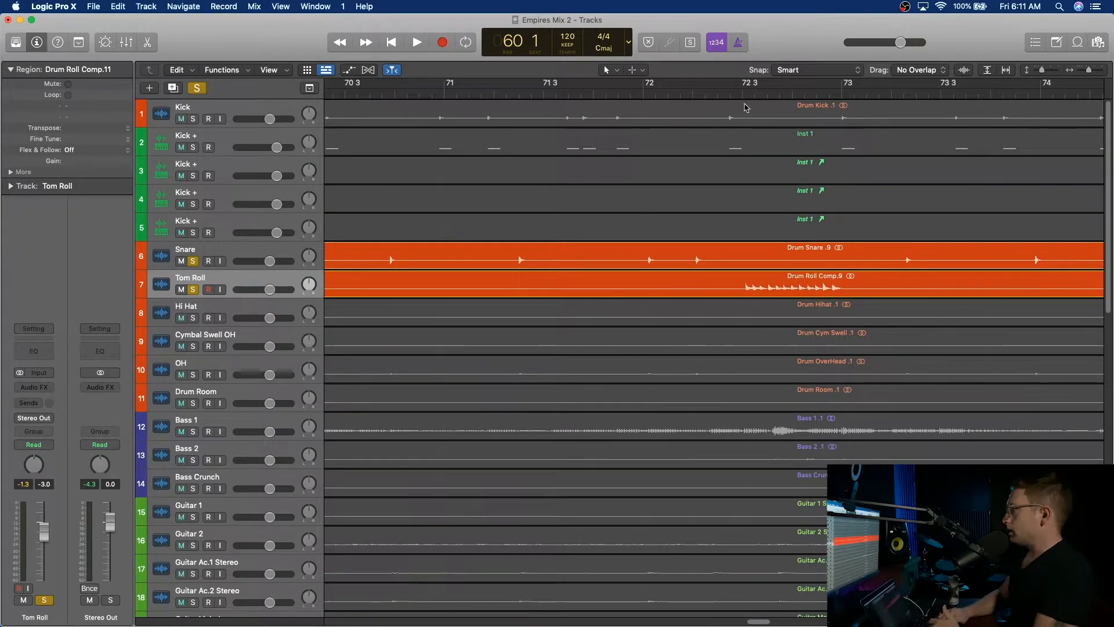
pyautogui.doubleClick(734, 95)
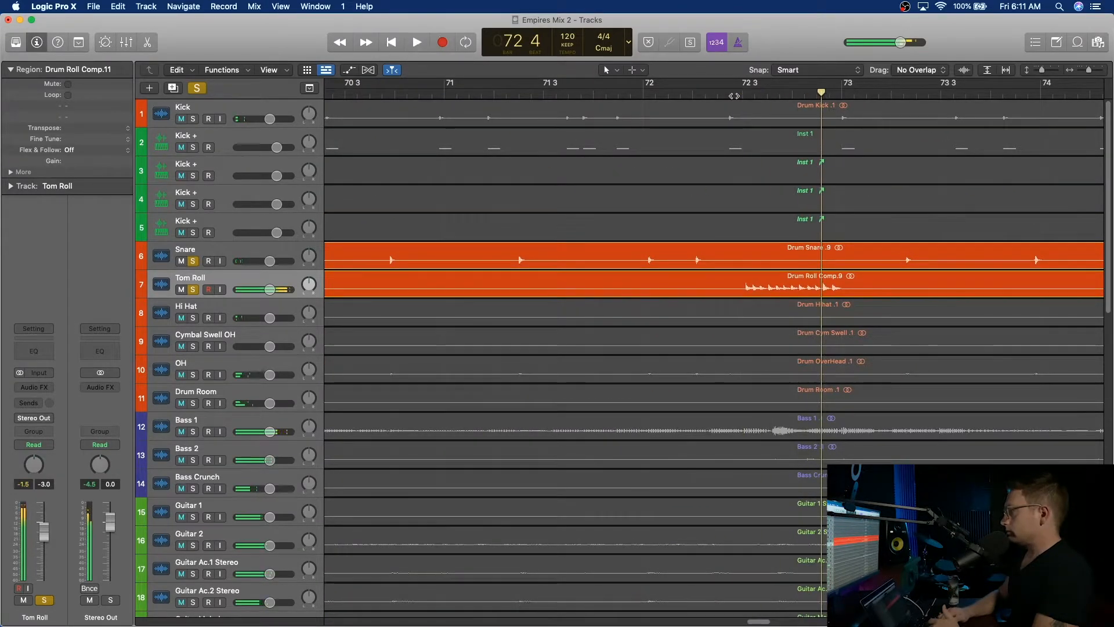
pyautogui.press('space')
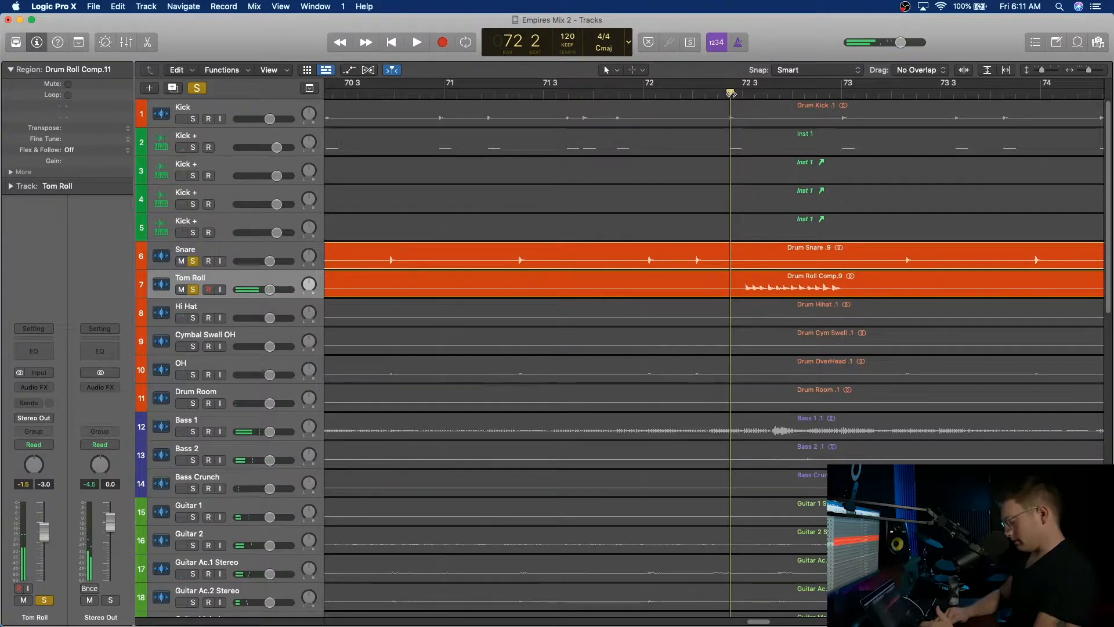
# - Split the Snare and Tom Roll regions together at the roll's start near 72 3 and at its end just after bar 73
pyautogui.moveTo(730, 93); pyautogui.dragTo(743, 93)
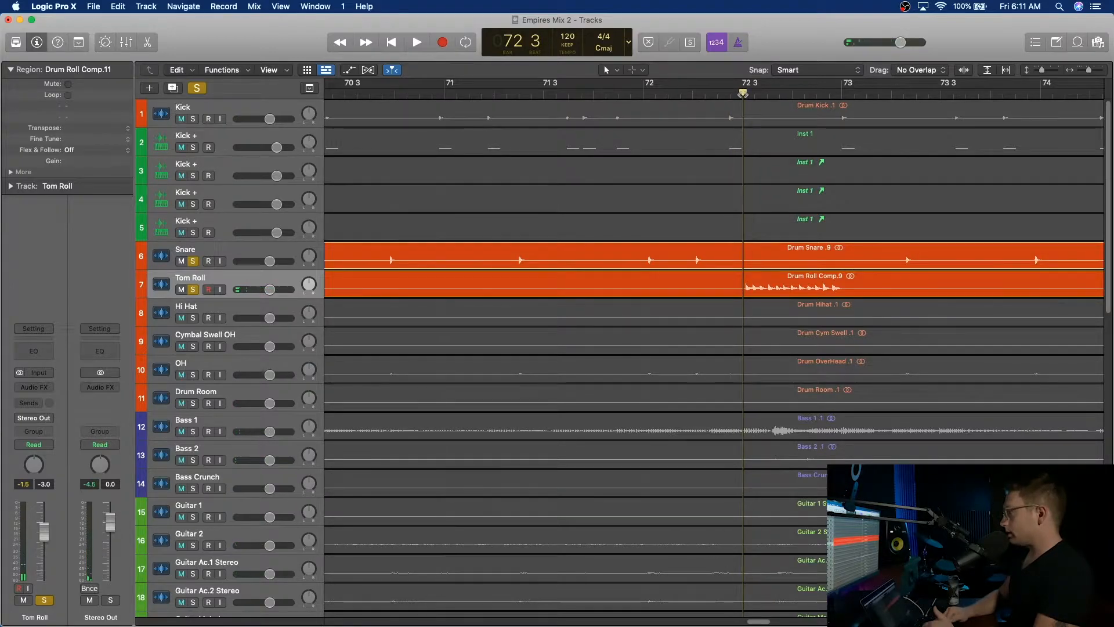
pyautogui.press('space')
pyautogui.press('space')
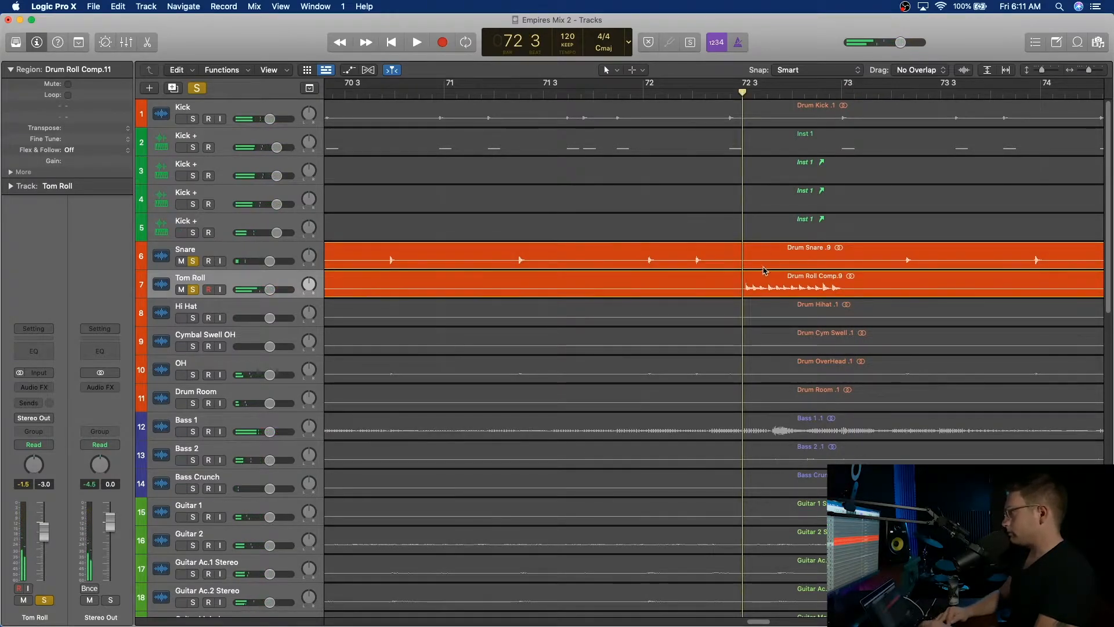
pyautogui.click(758, 283)
pyautogui.keyDown('shift'); pyautogui.click(858, 260); pyautogui.keyUp('shift')
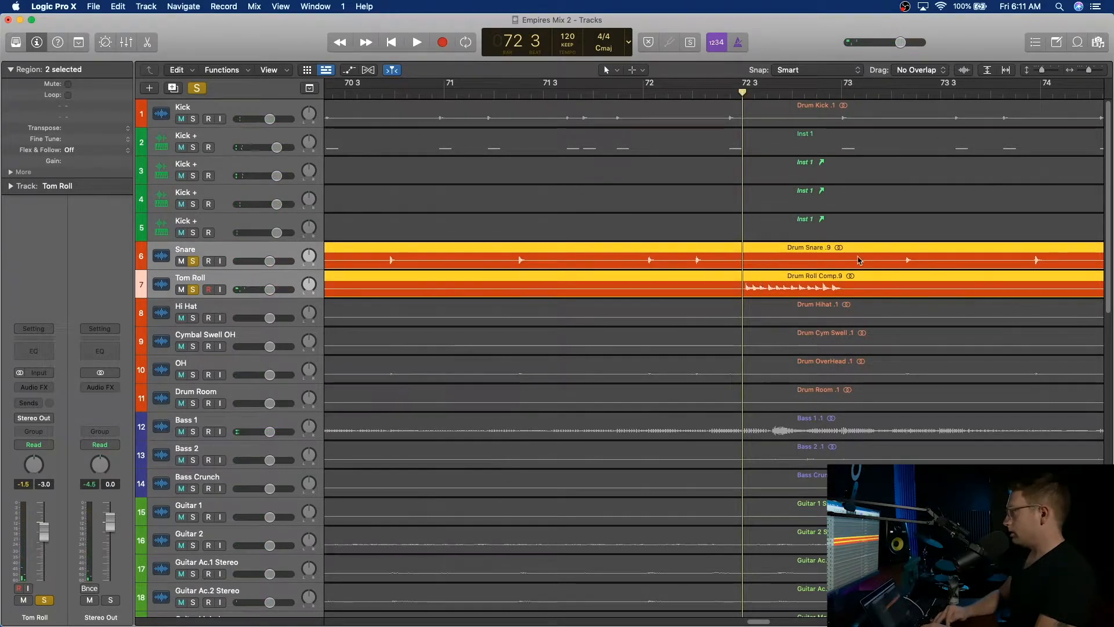
pyautogui.press('super+t')
pyautogui.click(857, 97)
pyautogui.press('super+t')
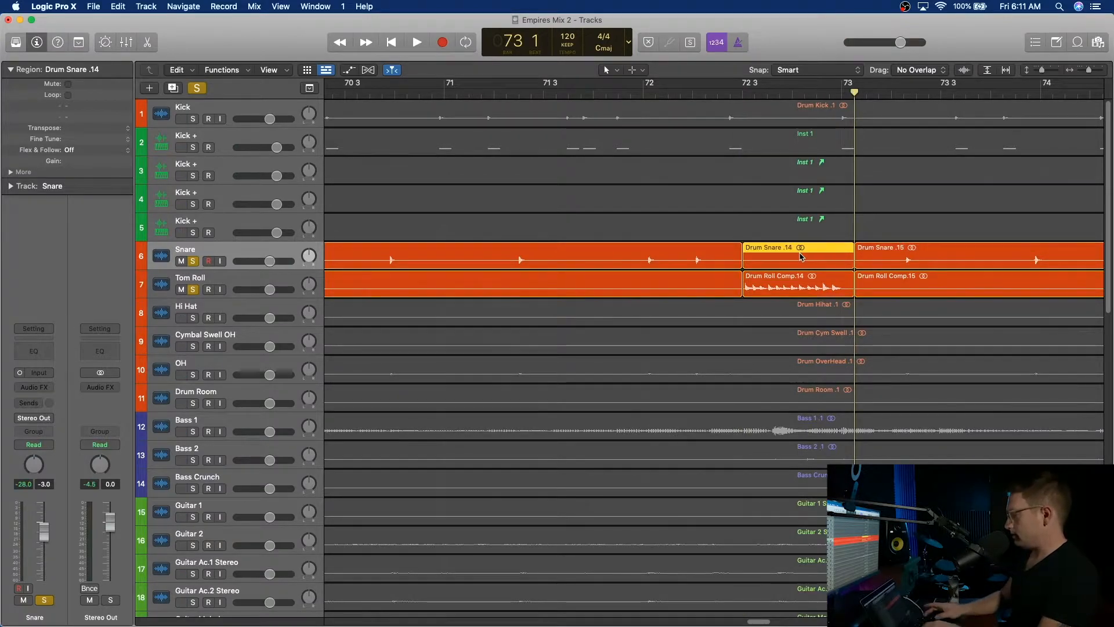
# - Delete the Snare region between the two cuts and move Drum Roll Comp.14 from Tom Roll into the gap
pyautogui.press('Delete')
pyautogui.click(792, 284)
pyautogui.moveTo(836, 284); pyautogui.dragTo(836, 266)
# - Play back the tom roll starting at bar 93 to check whether it contains snare hits
pyautogui.hscroll(15, 909, 251)
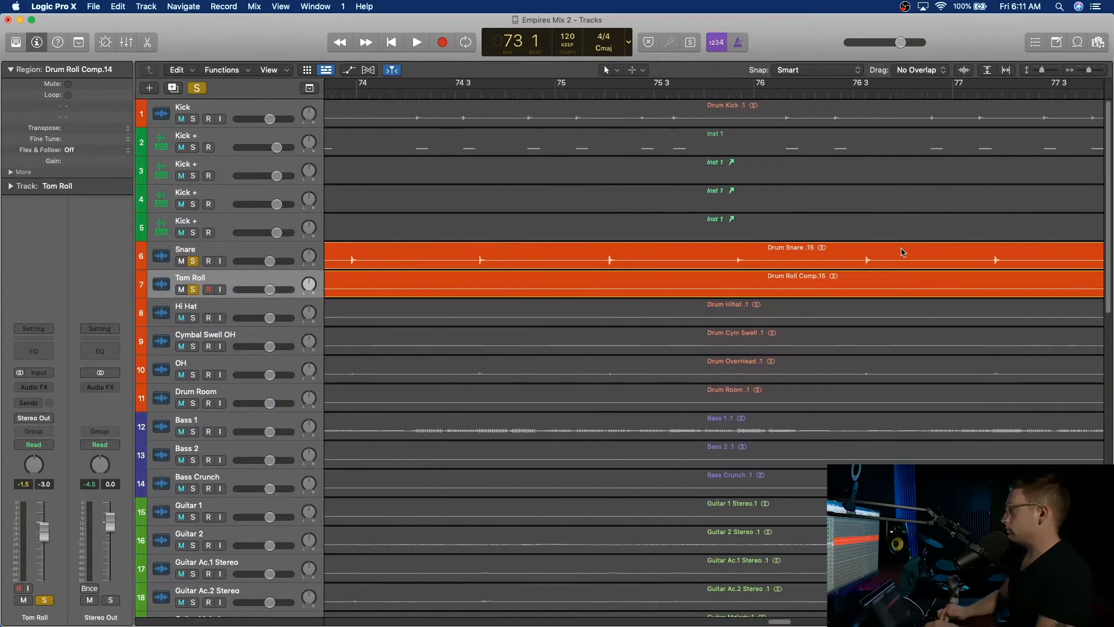
pyautogui.hscroll(13, 894, 251)
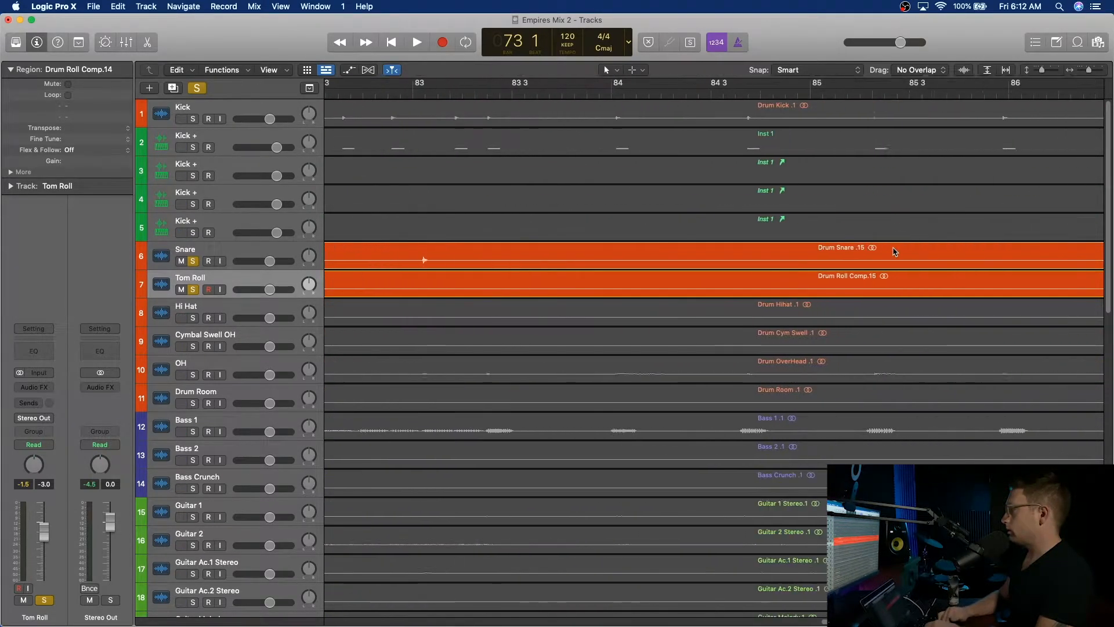
pyautogui.hscroll(5, 870, 251)
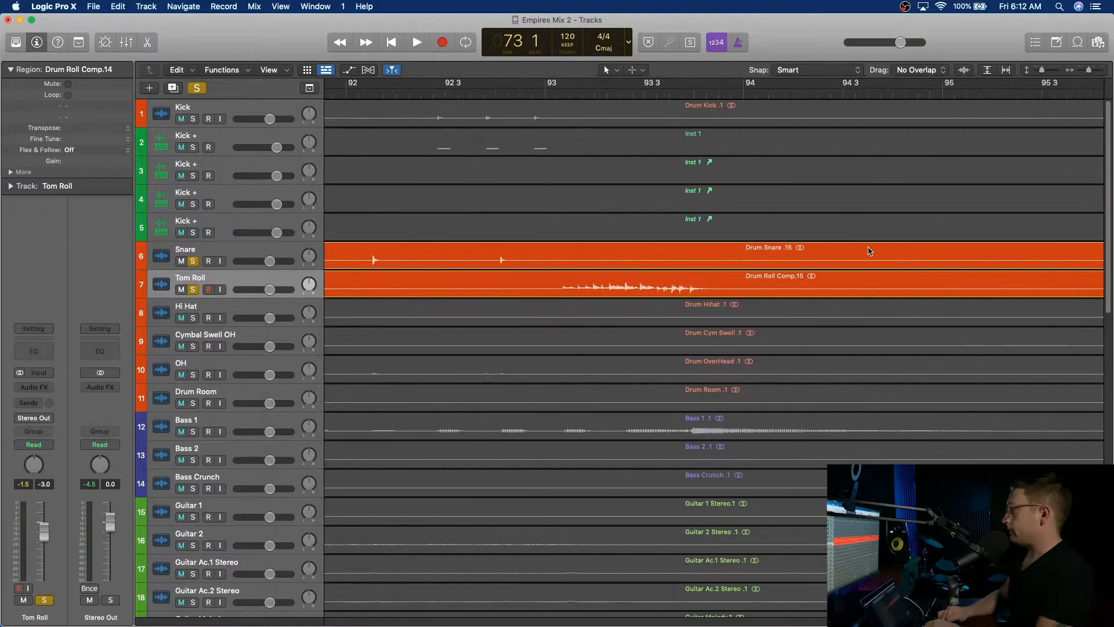
pyautogui.doubleClick(561, 93)
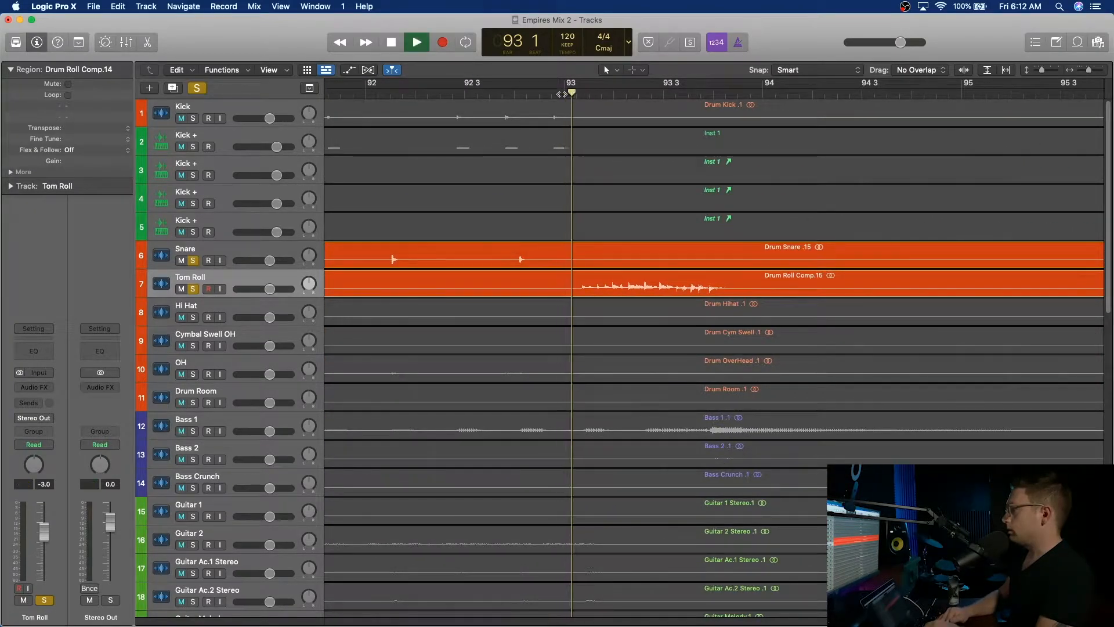
pyautogui.press('space')
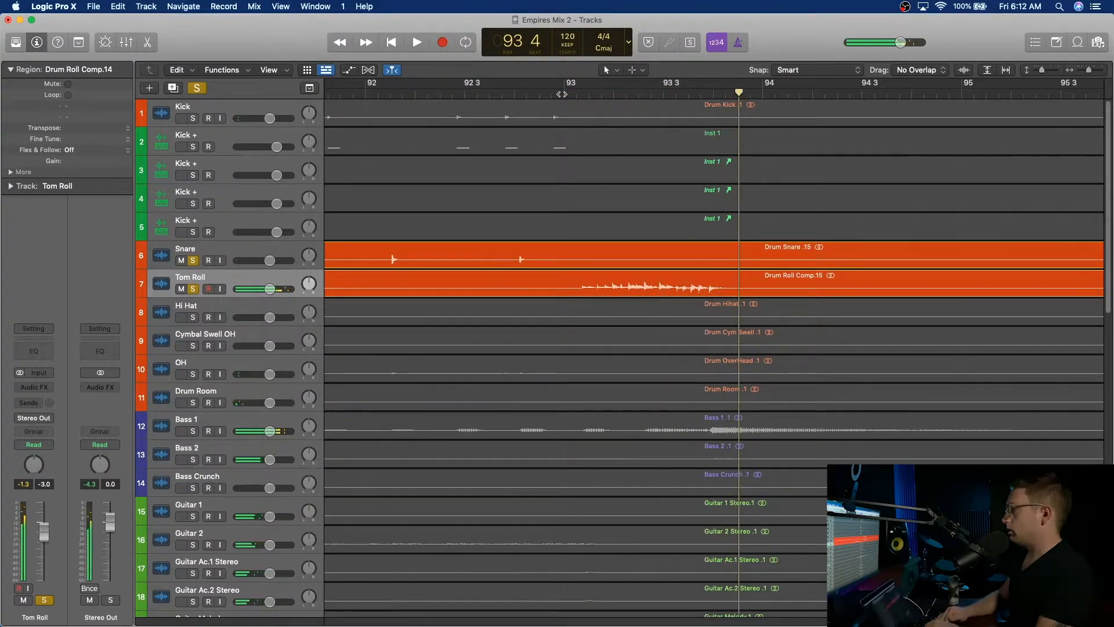
# - Look through the rest of the song and the full arrangement for remaining rolls on the Tom Roll track
pyautogui.hscroll(15, 772, 207)
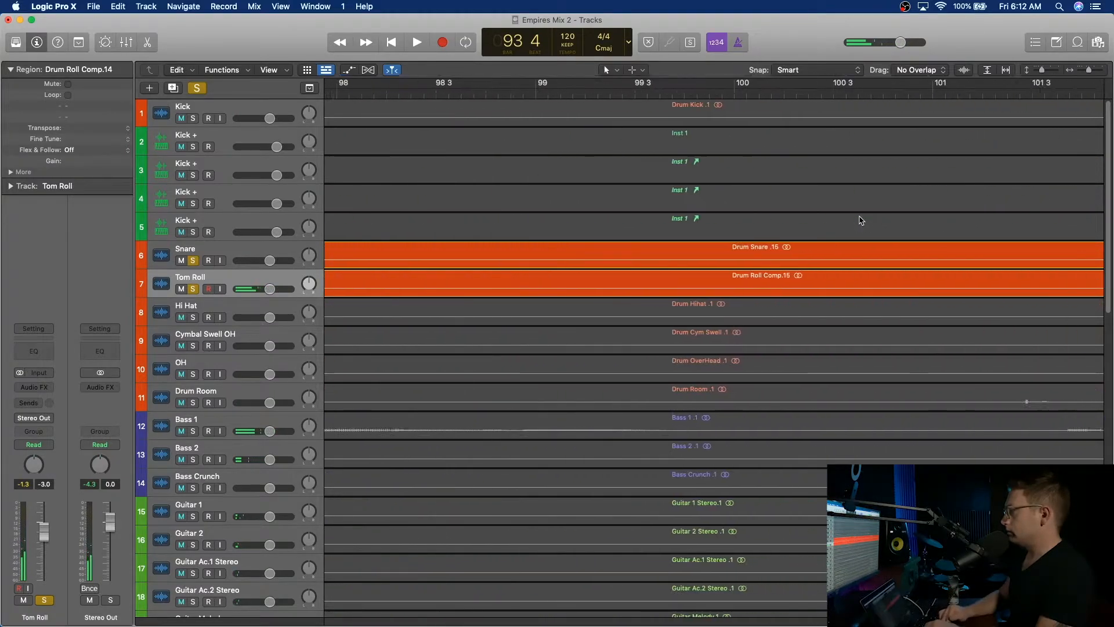
pyautogui.hscroll(20, 861, 220)
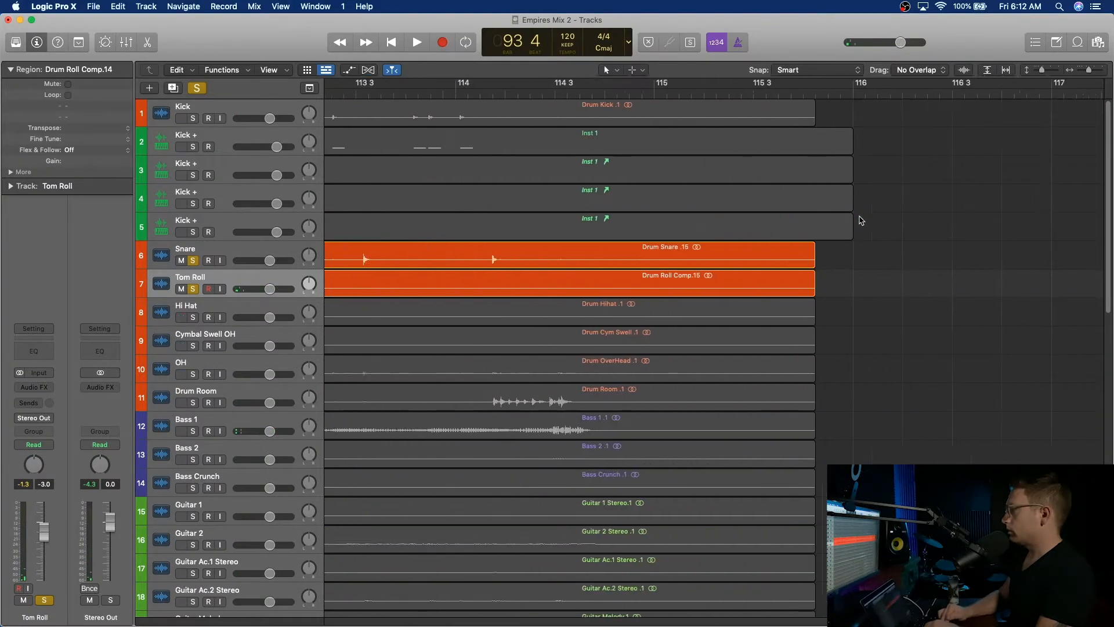
pyautogui.hscroll(-20, 860, 220)
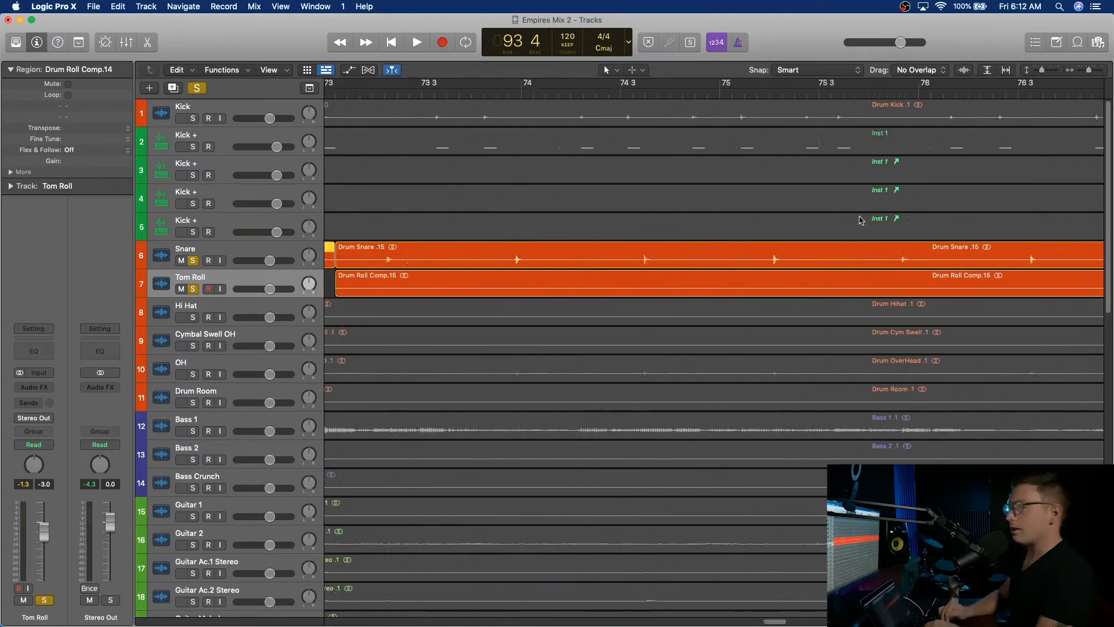
pyautogui.hscroll(-8, 860, 220)
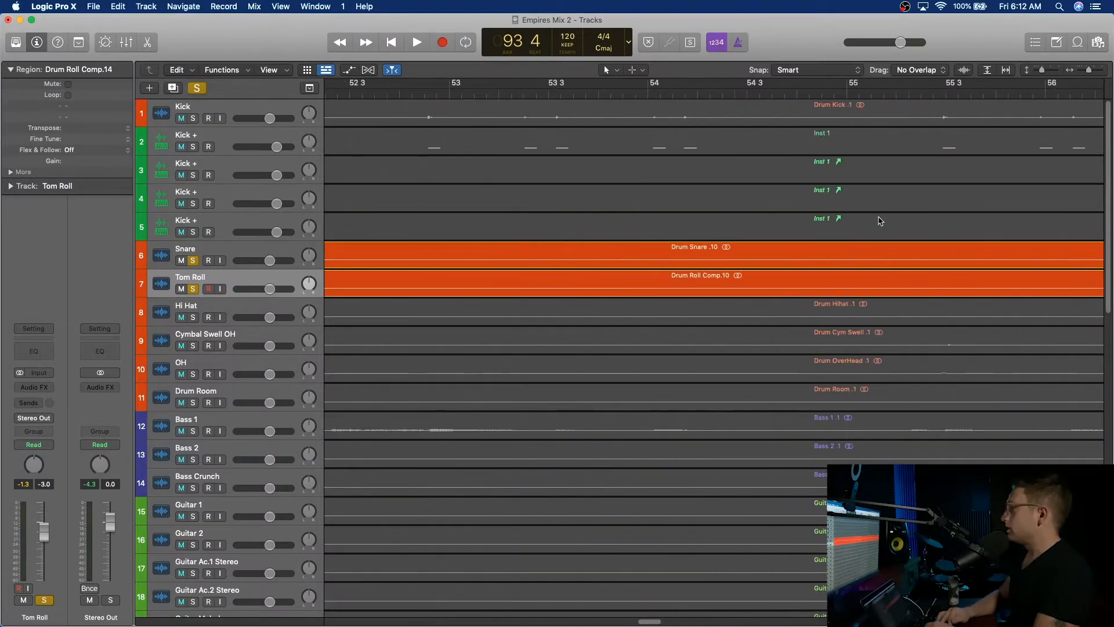
pyautogui.hscroll(-4, 965, 225)
pyautogui.moveTo(1092, 72); pyautogui.dragTo(1073, 80)
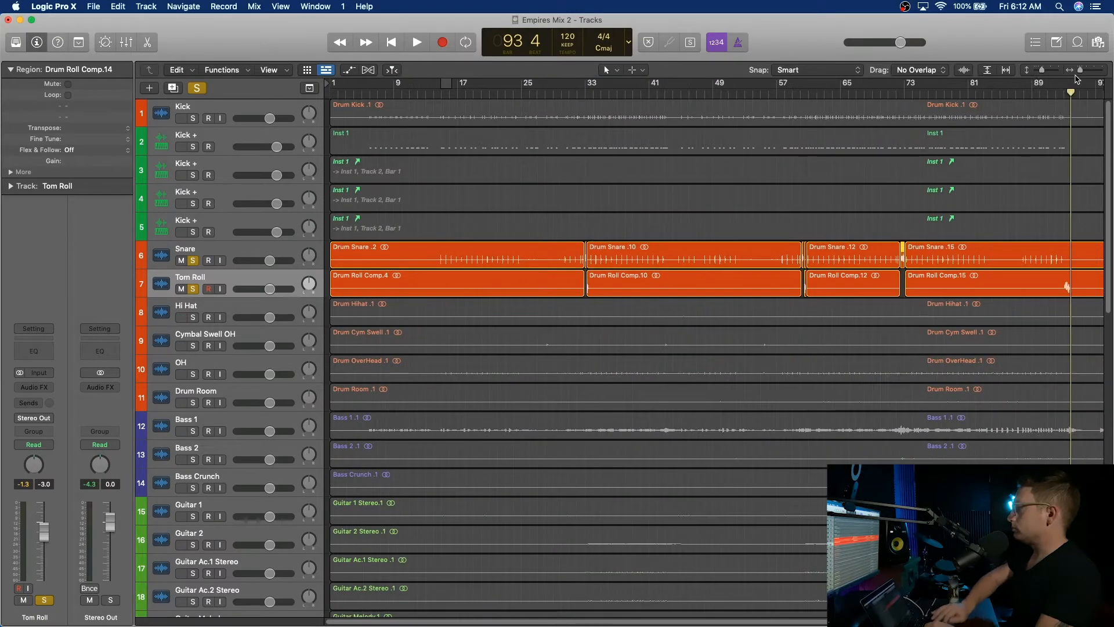
pyautogui.hscroll(6, 845, 179)
pyautogui.hscroll(2, 844, 181)
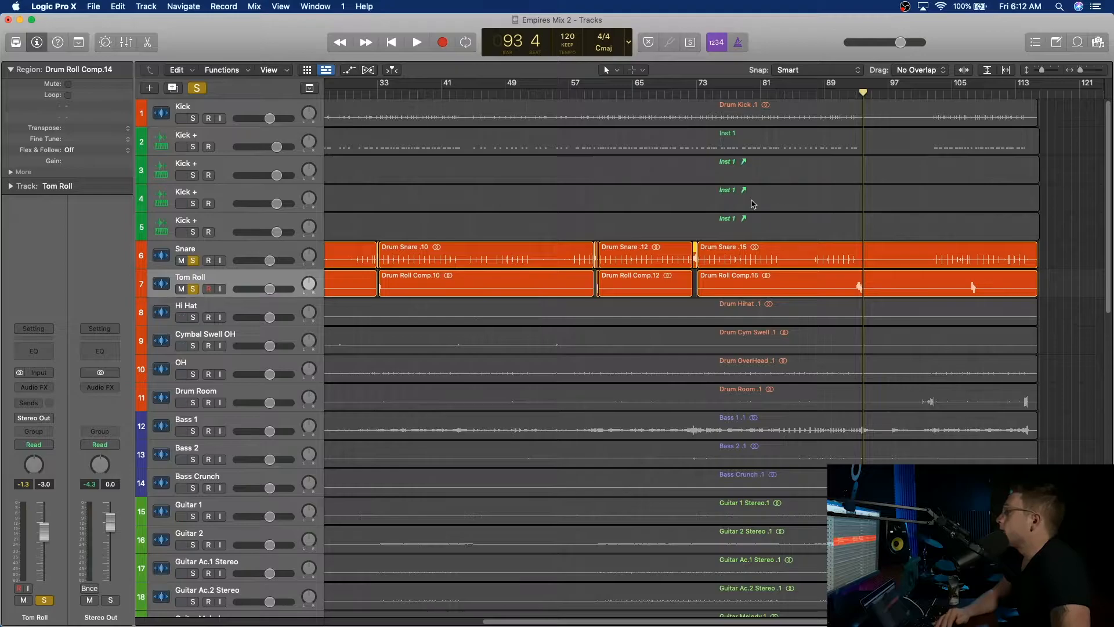
pyautogui.hscroll(-6, 753, 204)
# - Take Tom Roll out of solo and start Replace or Double Drum Track on the Snare track's regions
pyautogui.click(231, 256)
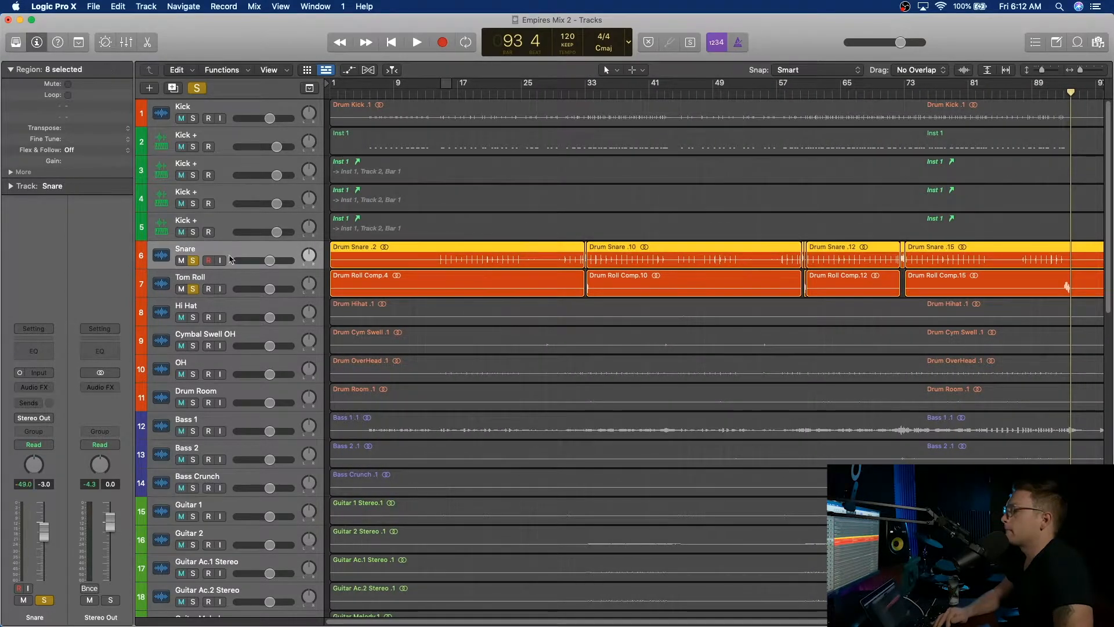
pyautogui.click(192, 290)
pyautogui.click(146, 6)
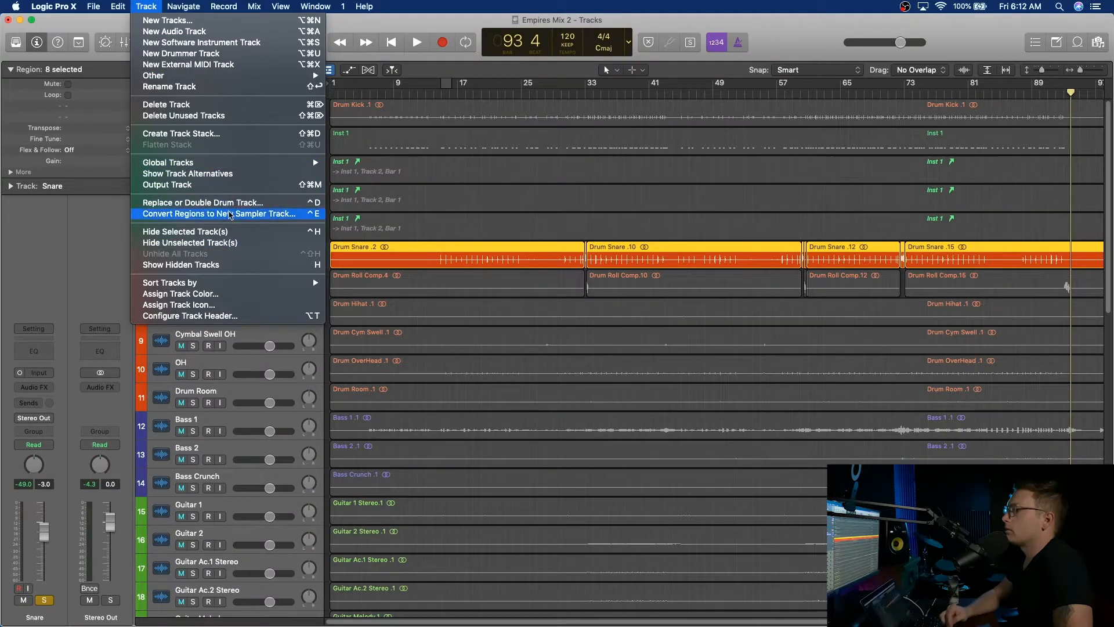
pyautogui.click(227, 204)
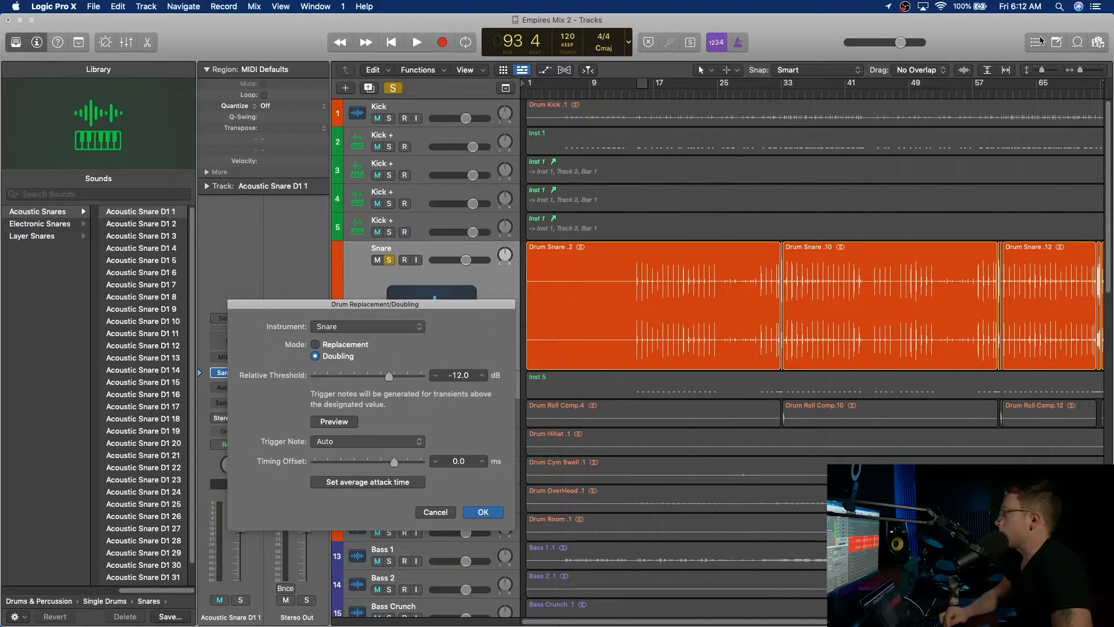
# - Compare the generated trigger notes with the Snare waveform, focusing closely on the snare roll around bar 33
pyautogui.moveTo(1078, 71); pyautogui.dragTo(1083, 71)
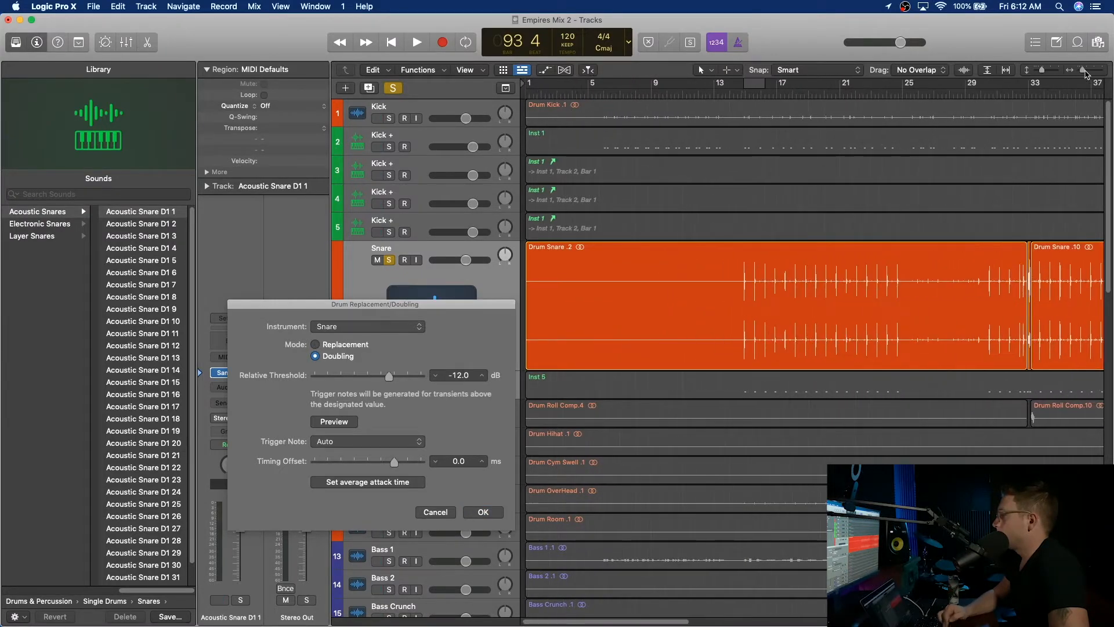
pyautogui.hscroll(5, 1064, 118)
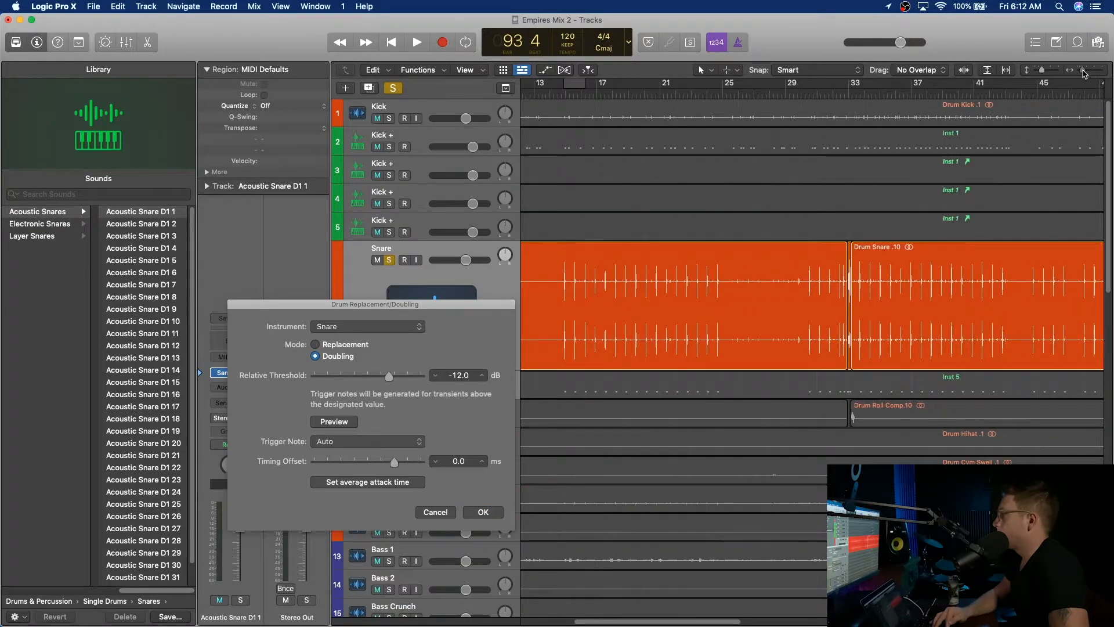
pyautogui.moveTo(1083, 72); pyautogui.dragTo(1091, 75)
pyautogui.hscroll(-3, 874, 200)
pyautogui.hscroll(15, 873, 200)
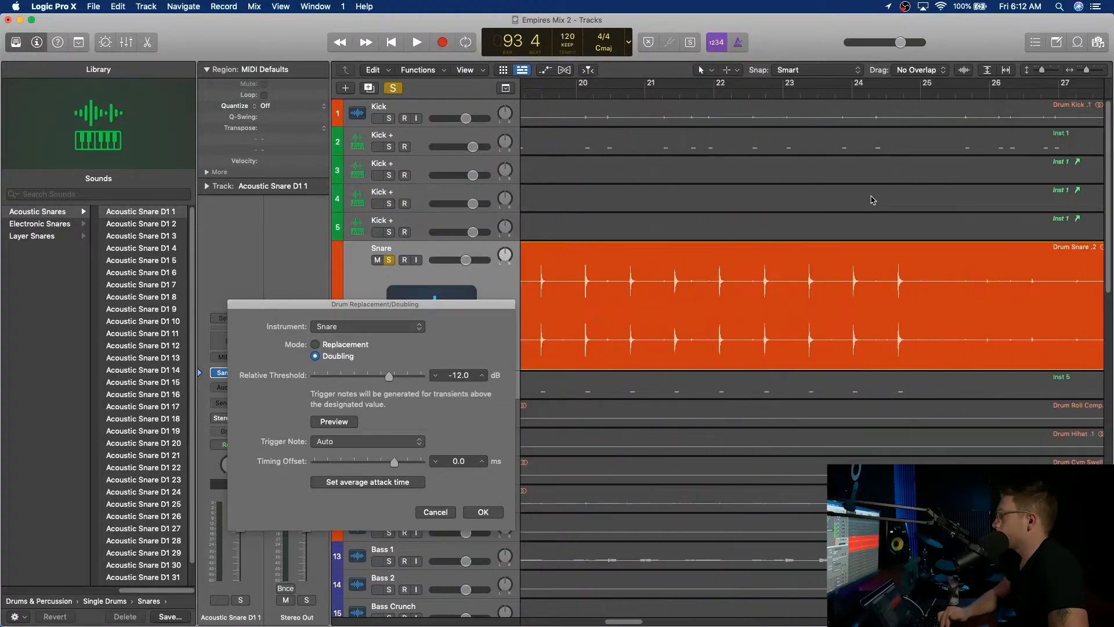
pyautogui.hscroll(2, 873, 200)
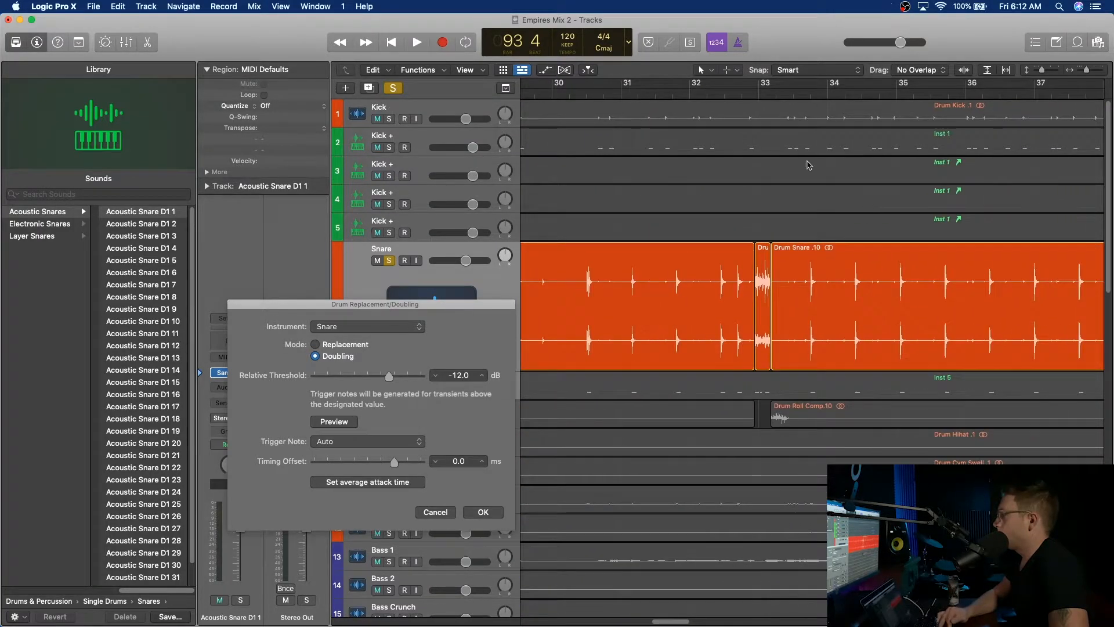
pyautogui.click(760, 92)
pyautogui.moveTo(1081, 72); pyautogui.dragTo(1099, 70)
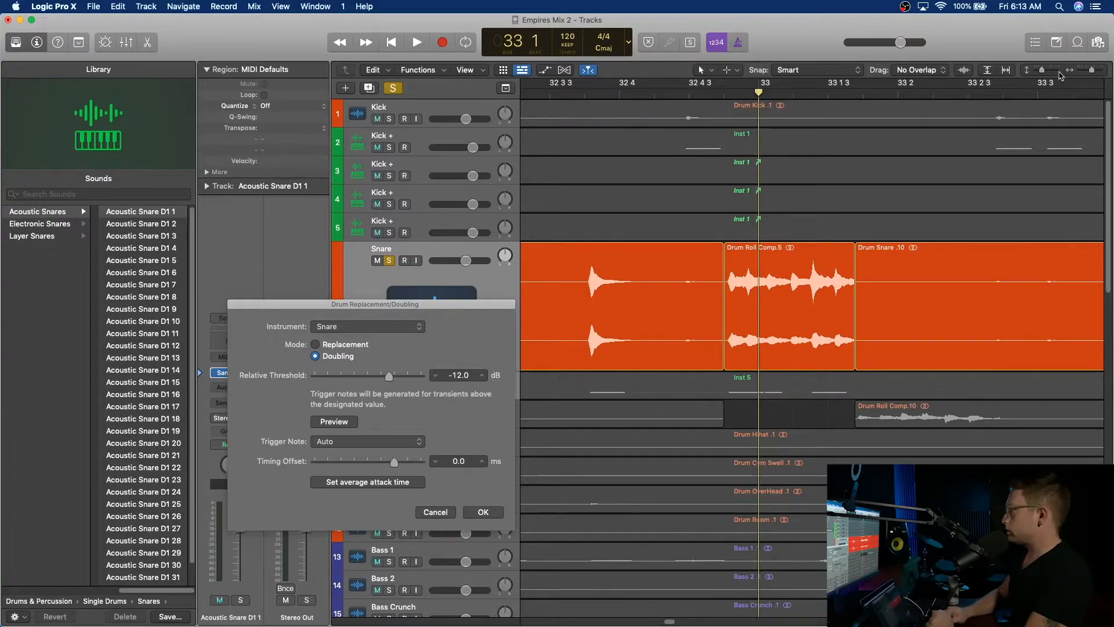
pyautogui.moveTo(1043, 74); pyautogui.dragTo(1047, 76)
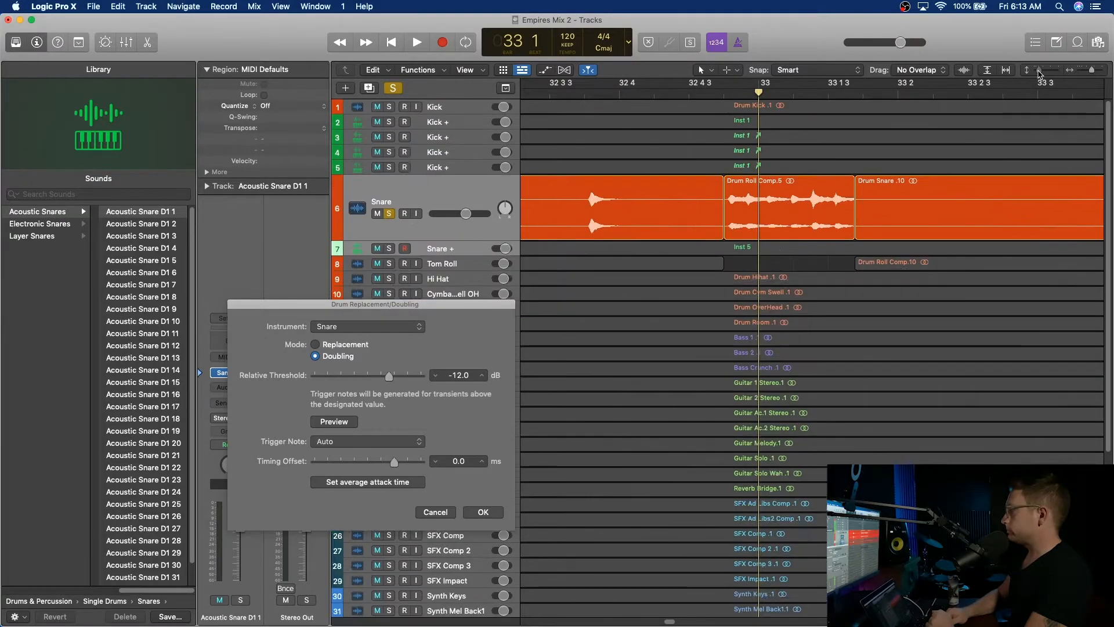
pyautogui.scroll(3, 1040, 228)
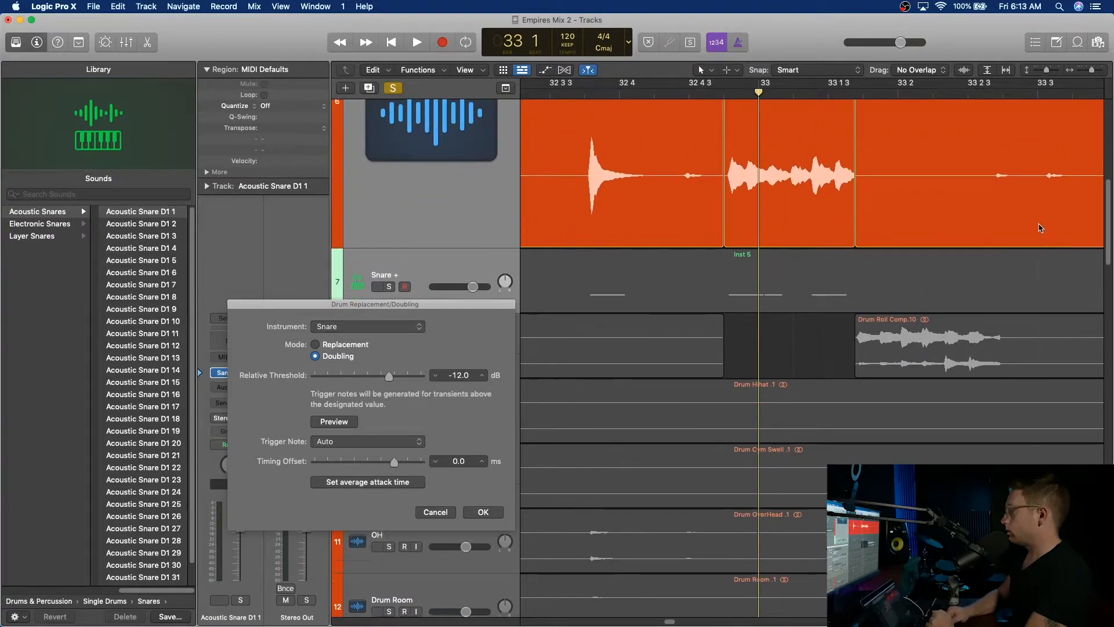
pyautogui.moveTo(1092, 74); pyautogui.dragTo(1089, 73)
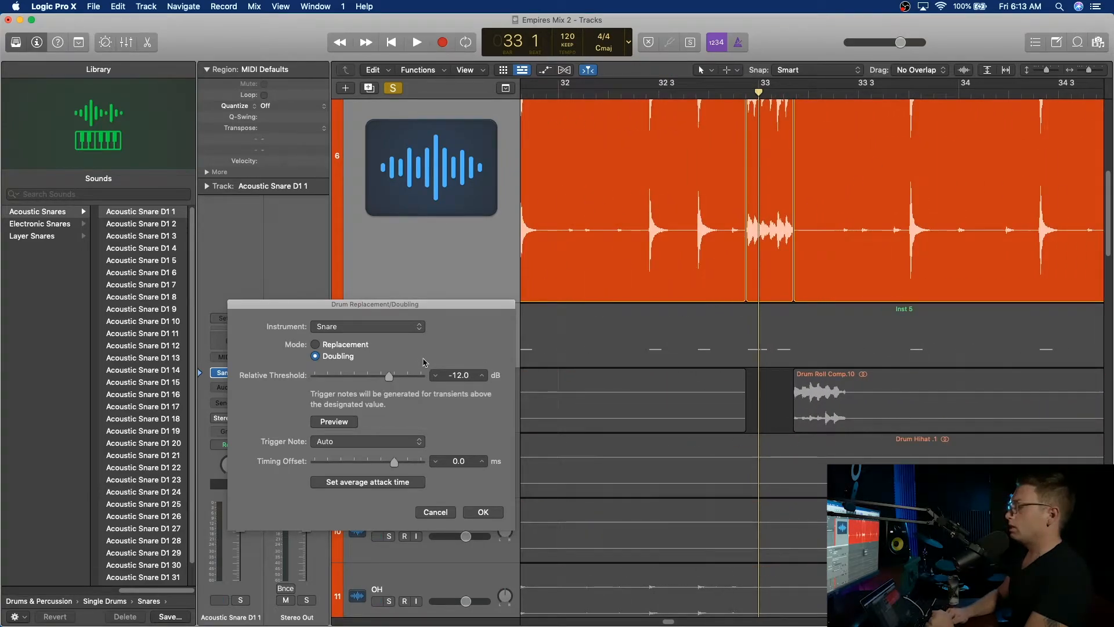
# - Set a cycle range from about bar 31 to bar 32 and audition the Snare and Snare + tracks in it
pyautogui.moveTo(400, 306); pyautogui.dragTo(436, 384)
pyautogui.hscroll(-5, 624, 300)
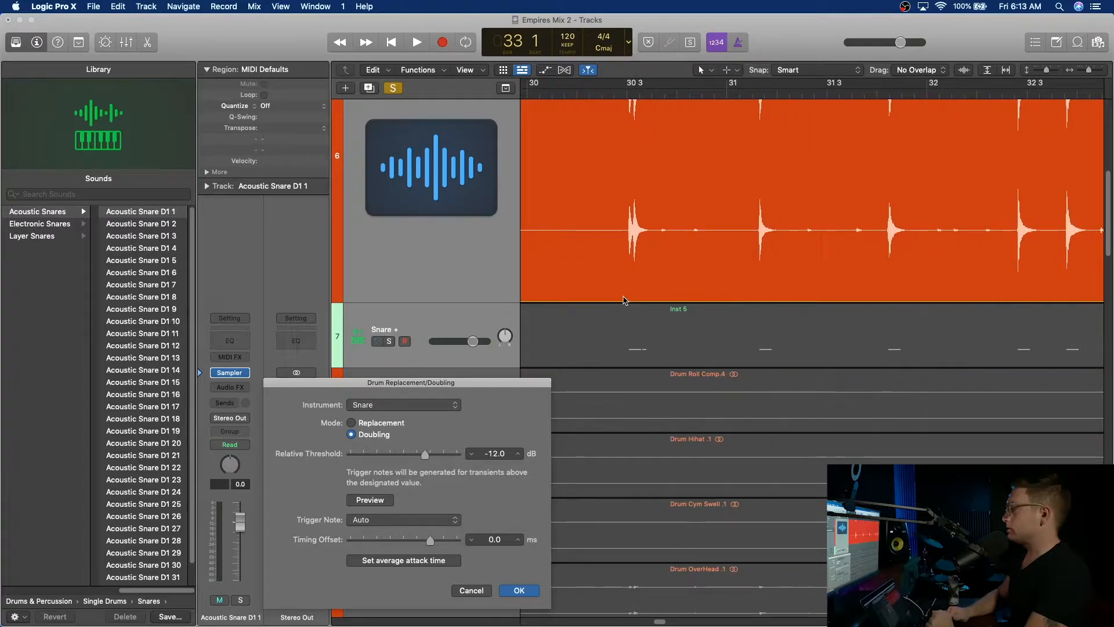
pyautogui.moveTo(751, 83); pyautogui.dragTo(927, 83)
pyautogui.click(389, 342)
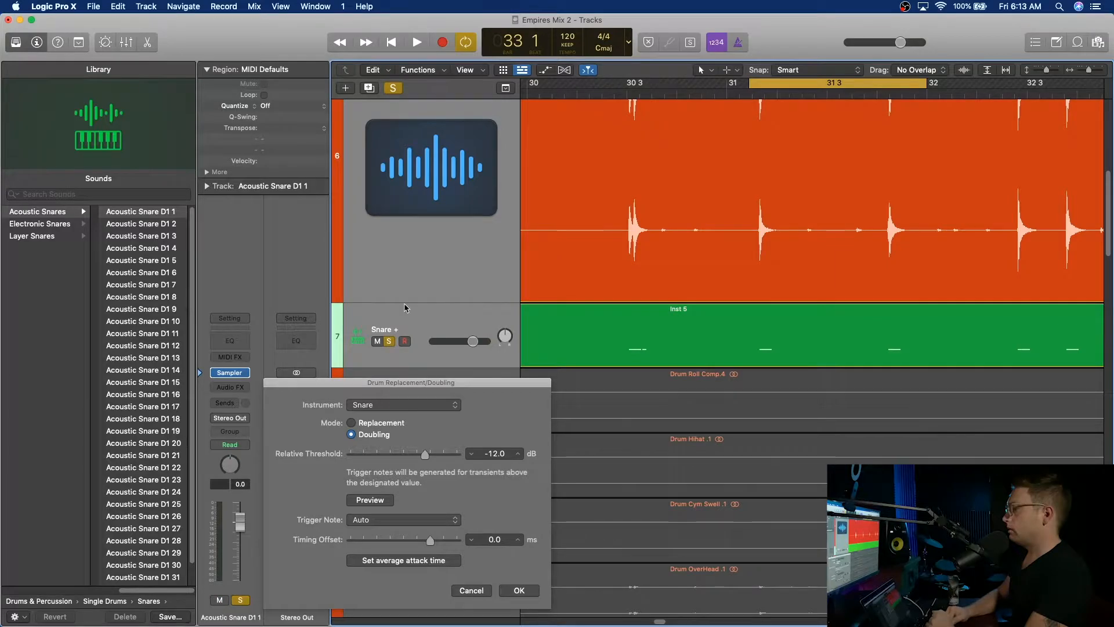
pyautogui.scroll(3, 400, 241)
pyautogui.click(389, 124)
pyautogui.press('space')
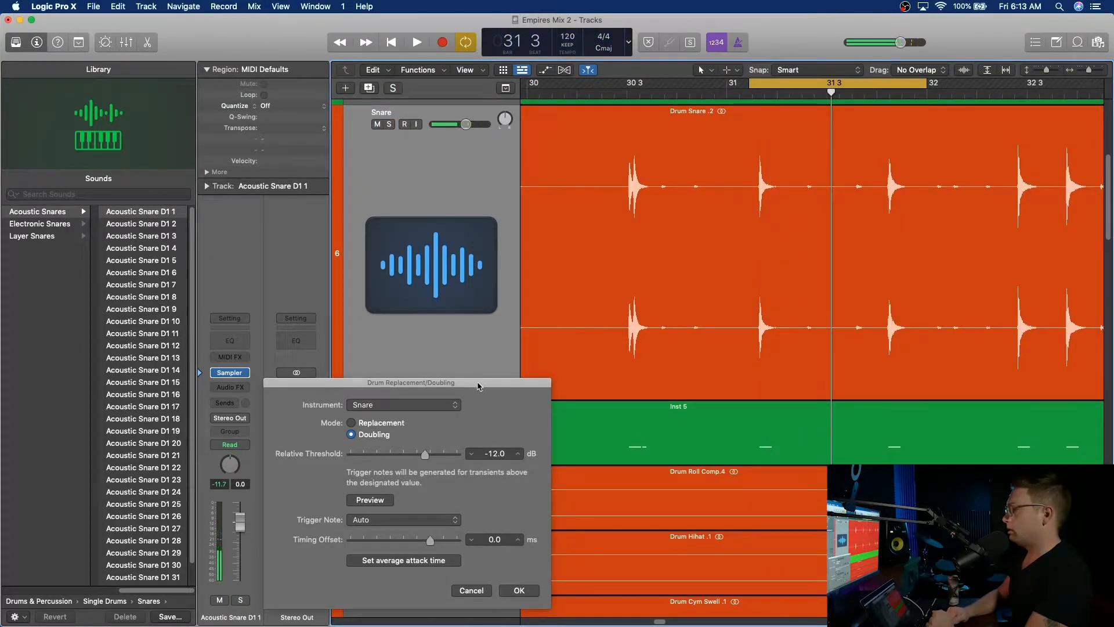
# - Move the doubling dialog clear of the track headers and play the cycle with Snare and Snare + soloed together
pyautogui.moveTo(479, 386); pyautogui.dragTo(727, 278)
pyautogui.click(389, 439)
pyautogui.press('space')
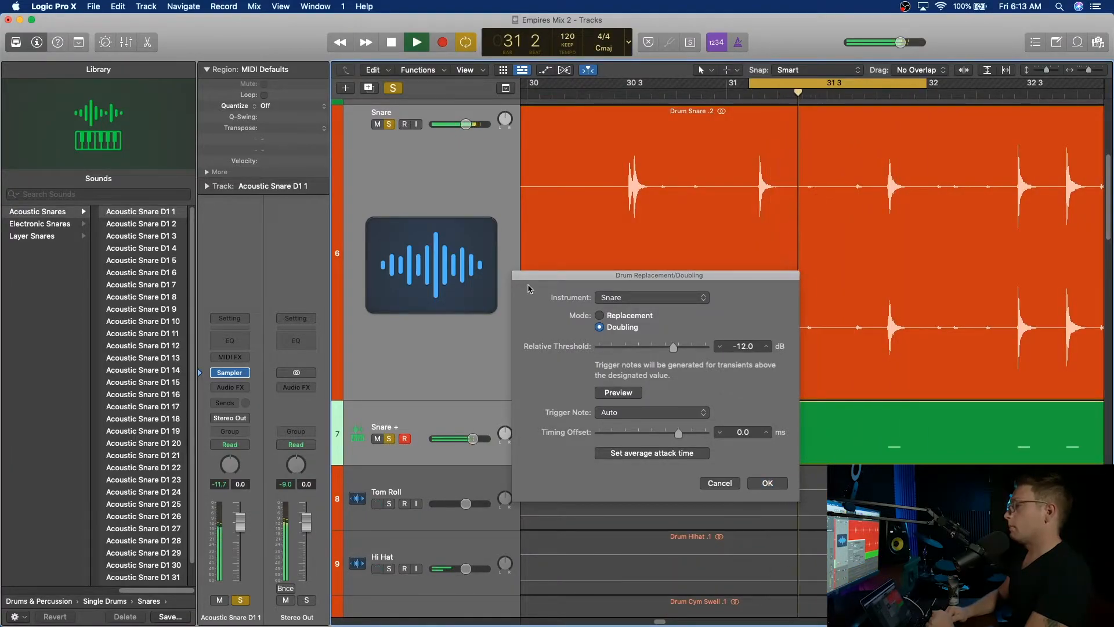
pyautogui.press('space')
pyautogui.press('s')
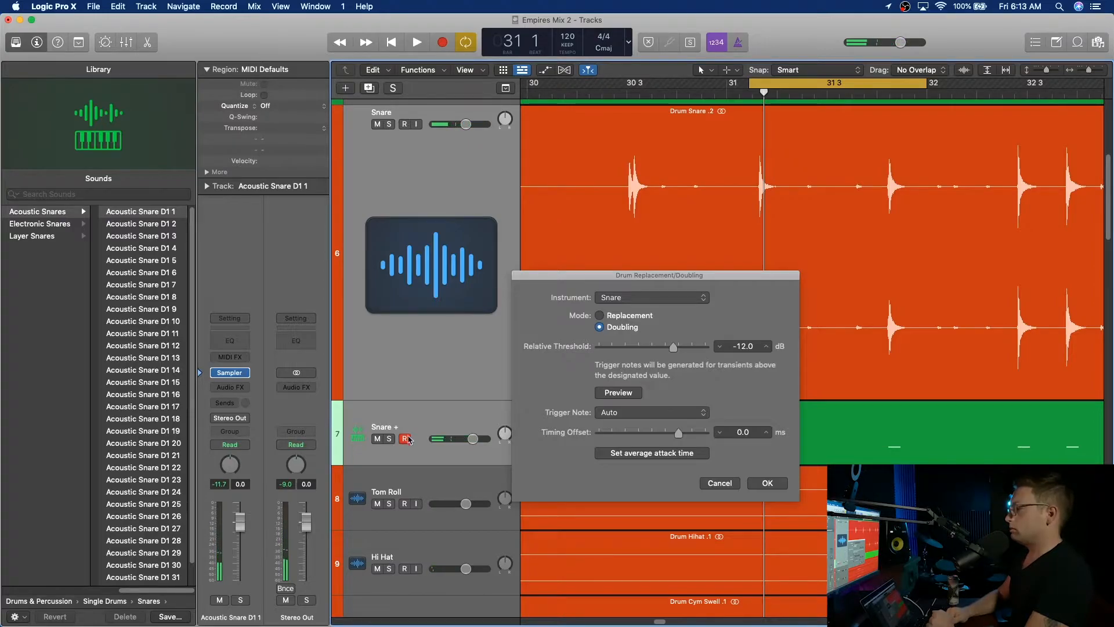
# - Solo only the Snare + track, keep it selected, and start looping the cycled bar
pyautogui.click(415, 482)
pyautogui.click(389, 439)
pyautogui.press('space')
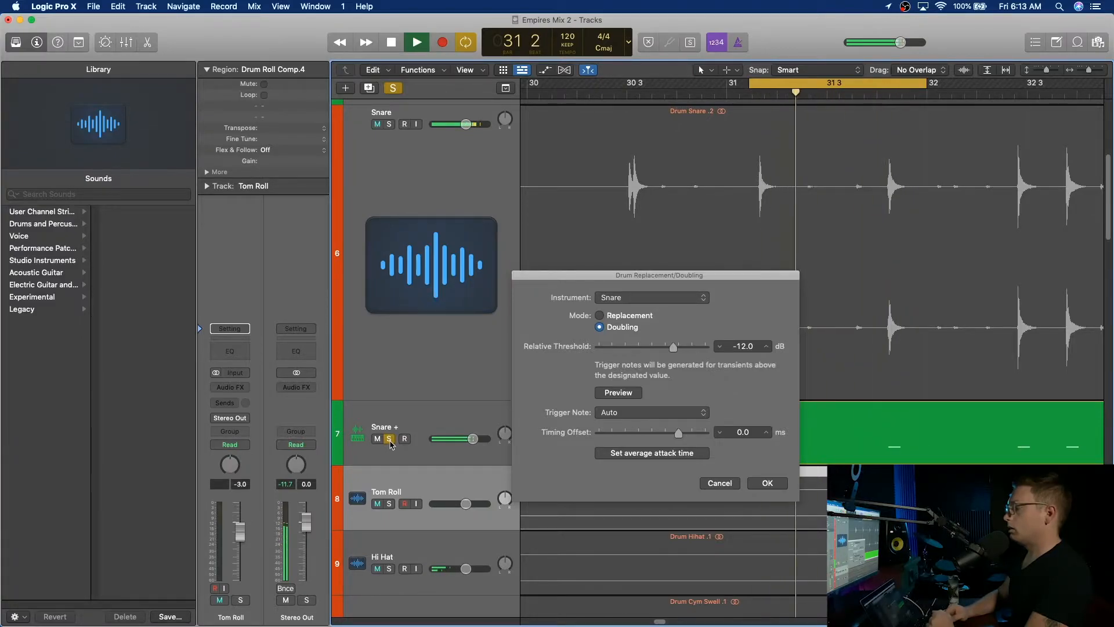
pyautogui.click(405, 415)
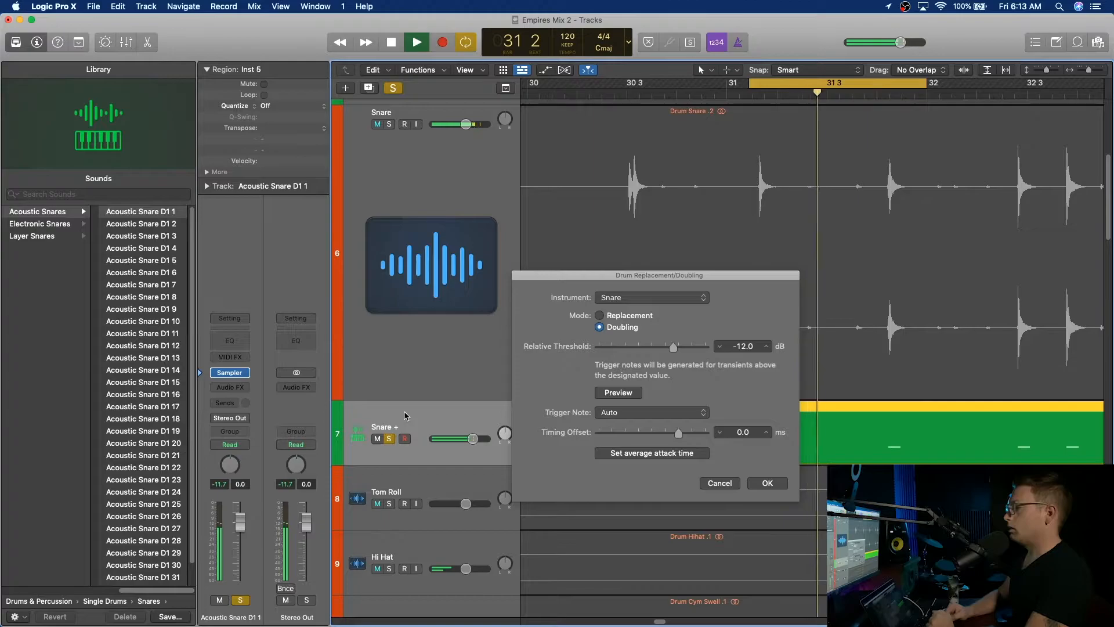
pyautogui.press('space')
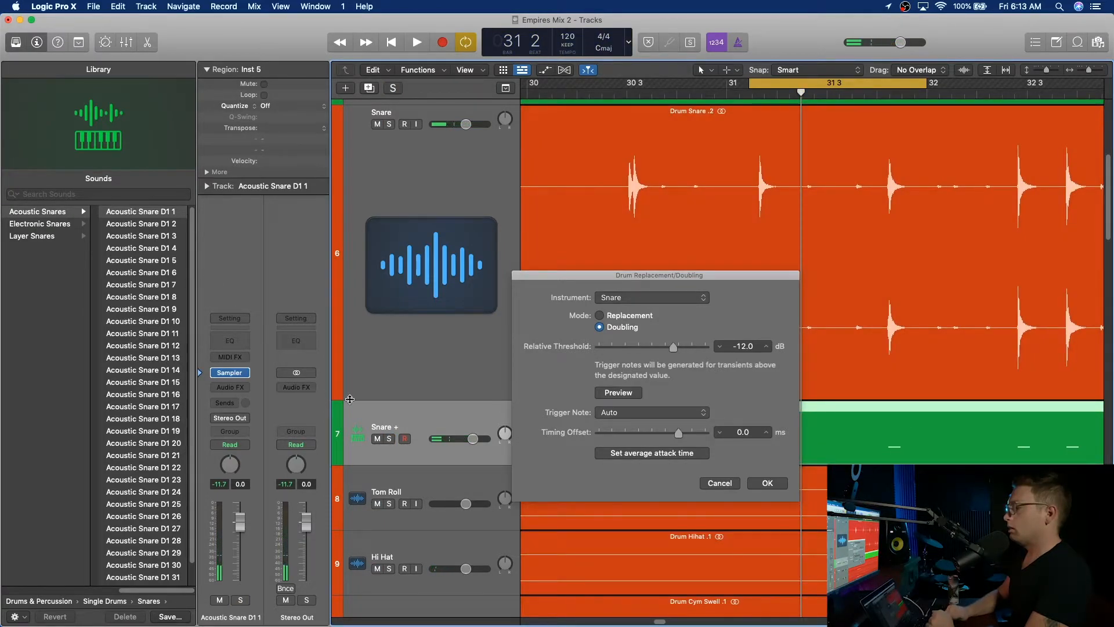
pyautogui.click(389, 438)
pyautogui.press('space')
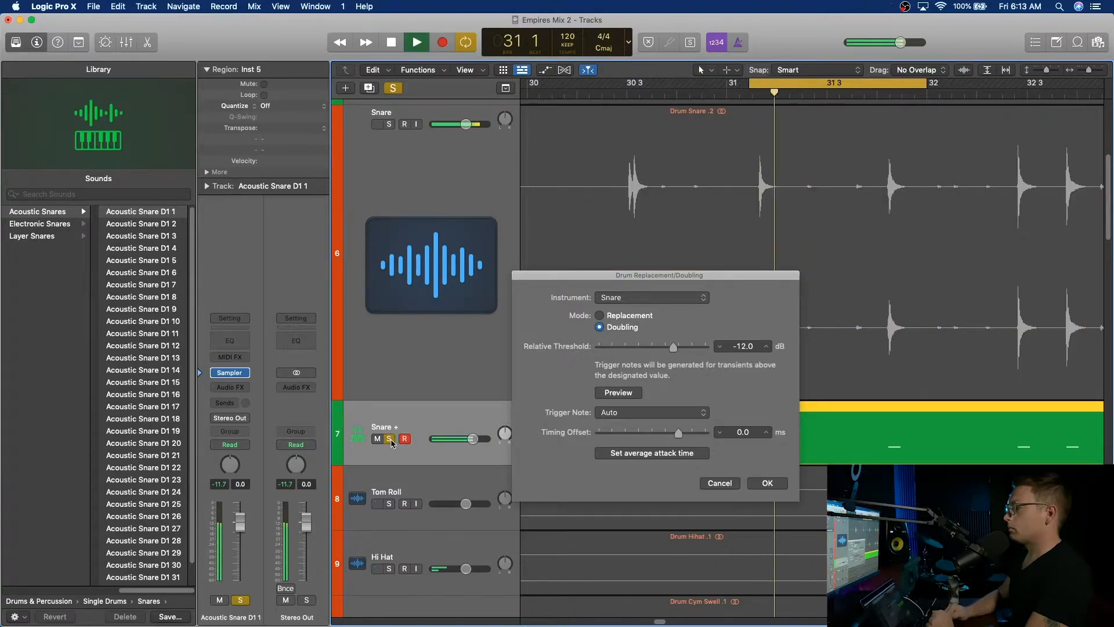
# - Audition the sounds Acoustic Snare D1 2 through D1 8 on the soloed Snare + track while the cycle plays
pyautogui.click(171, 248)
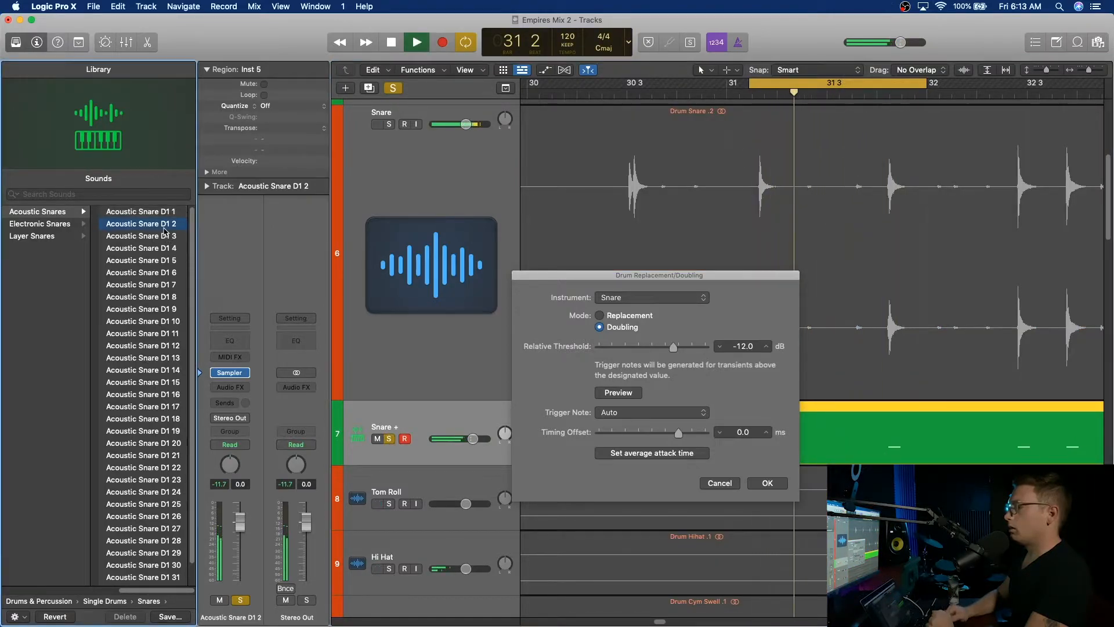
pyautogui.press('Up')
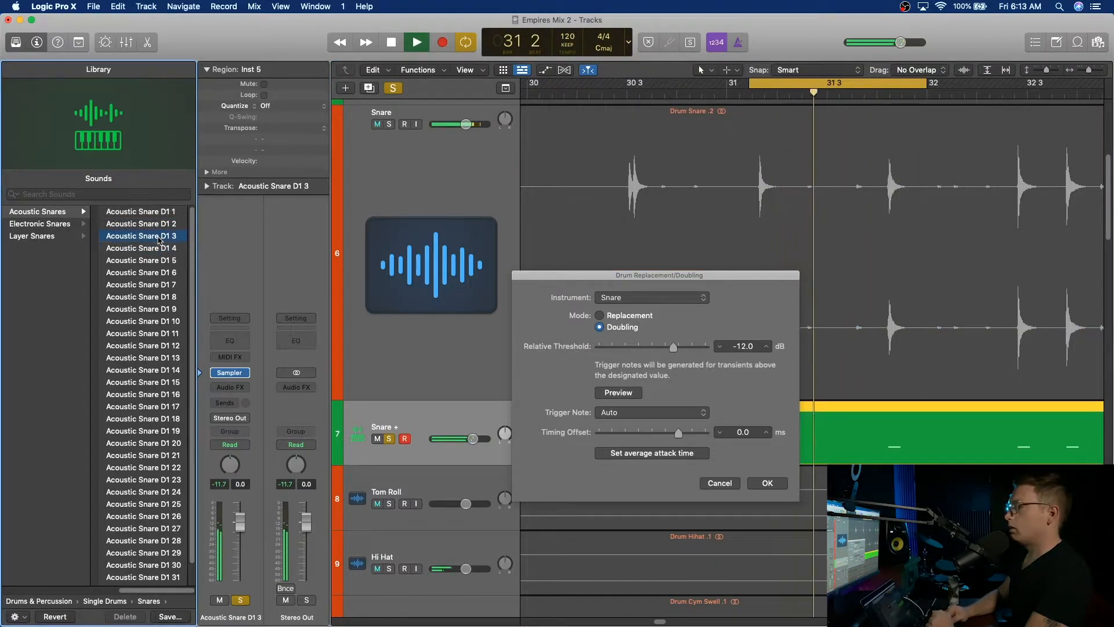
pyautogui.press('Down')
pyautogui.press('Down')
pyautogui.click(162, 273)
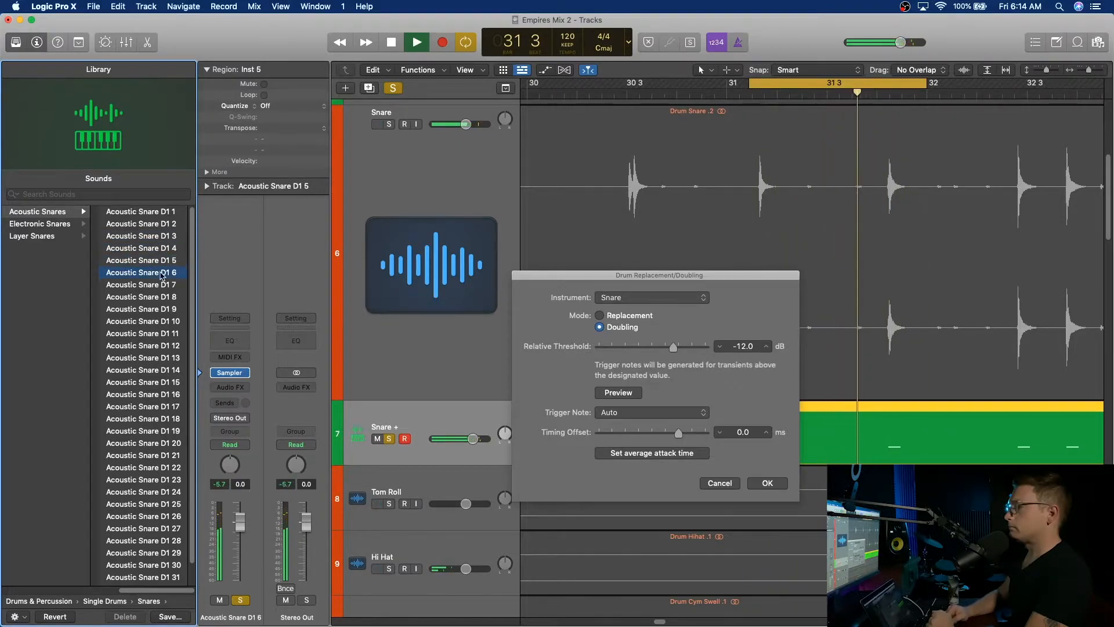
pyautogui.click(161, 285)
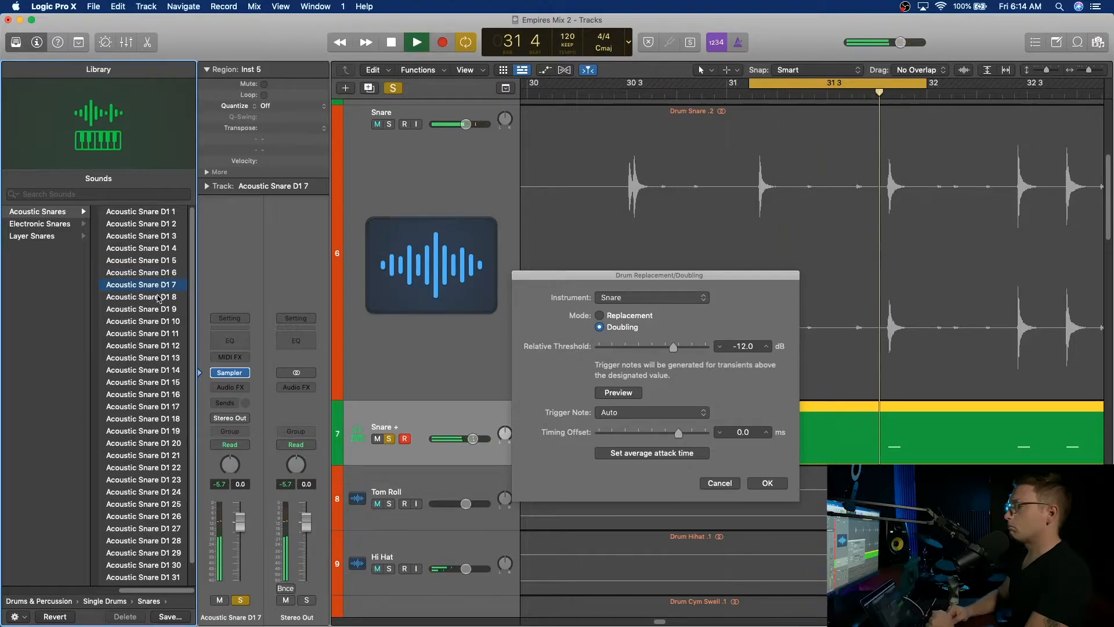
pyautogui.click(160, 298)
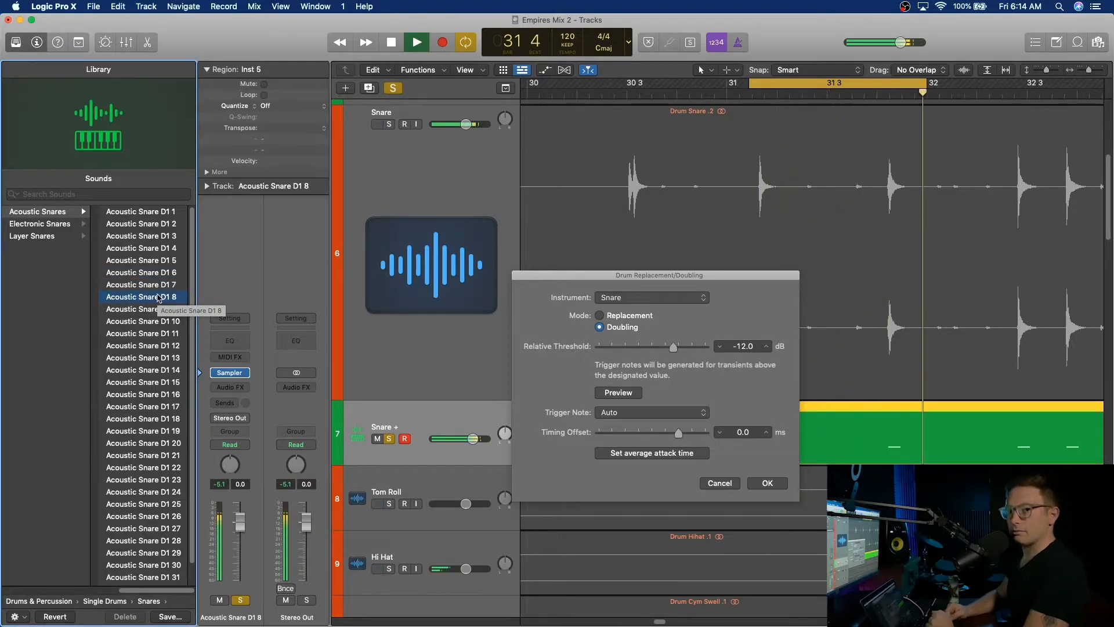
# - Continue auditioning Snare + with Acoustic Snare D1 9 through D1 15 over the looped bar
pyautogui.click(154, 310)
pyautogui.click(153, 321)
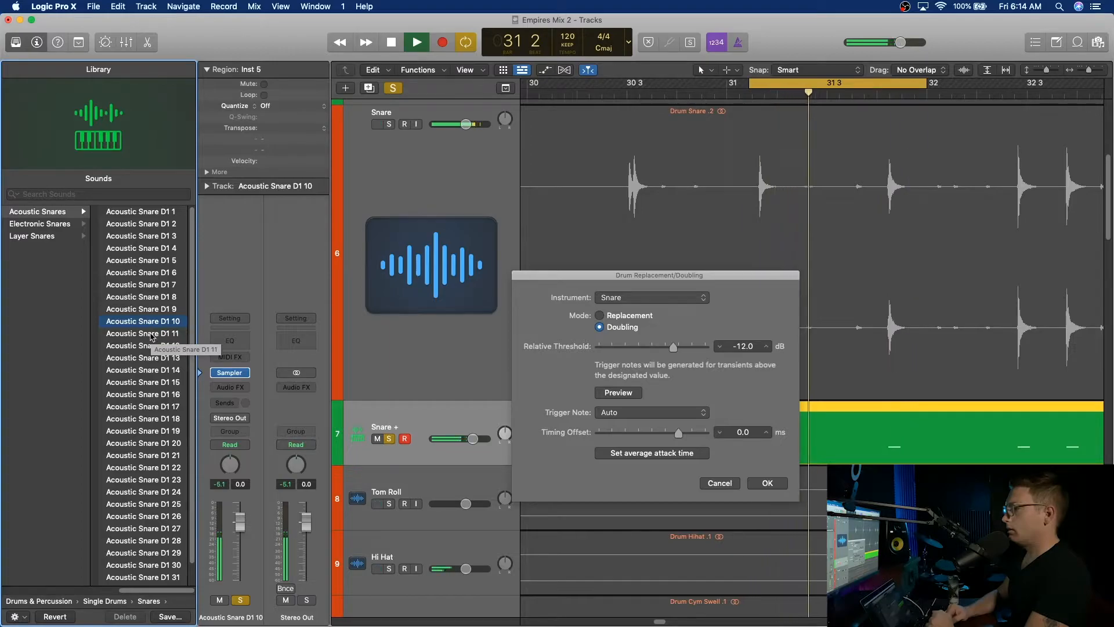
pyautogui.click(151, 335)
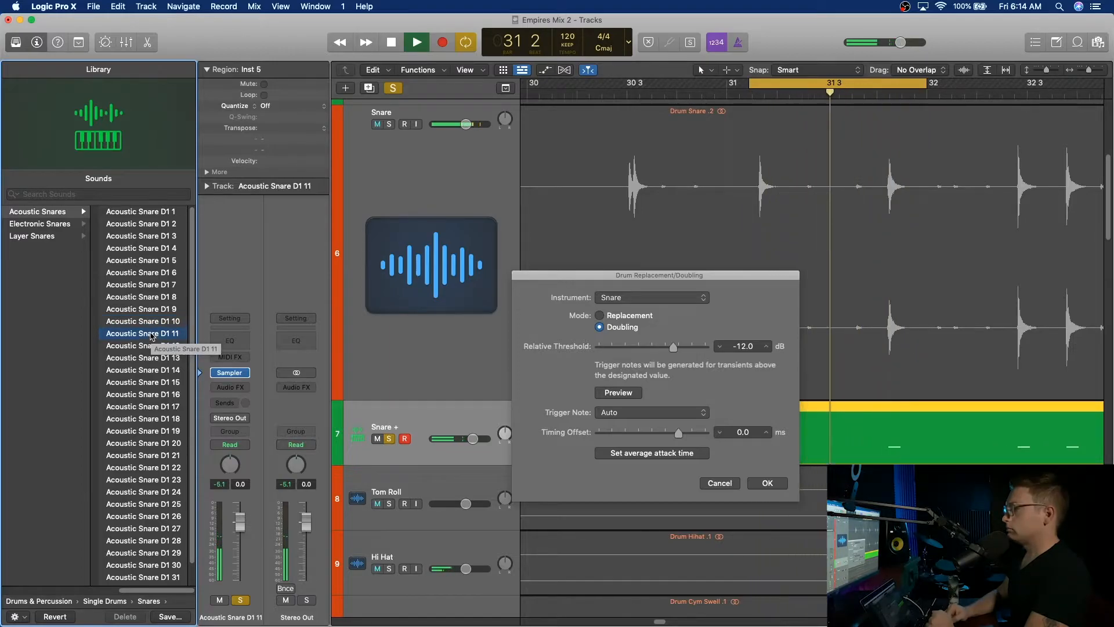
pyautogui.click(153, 347)
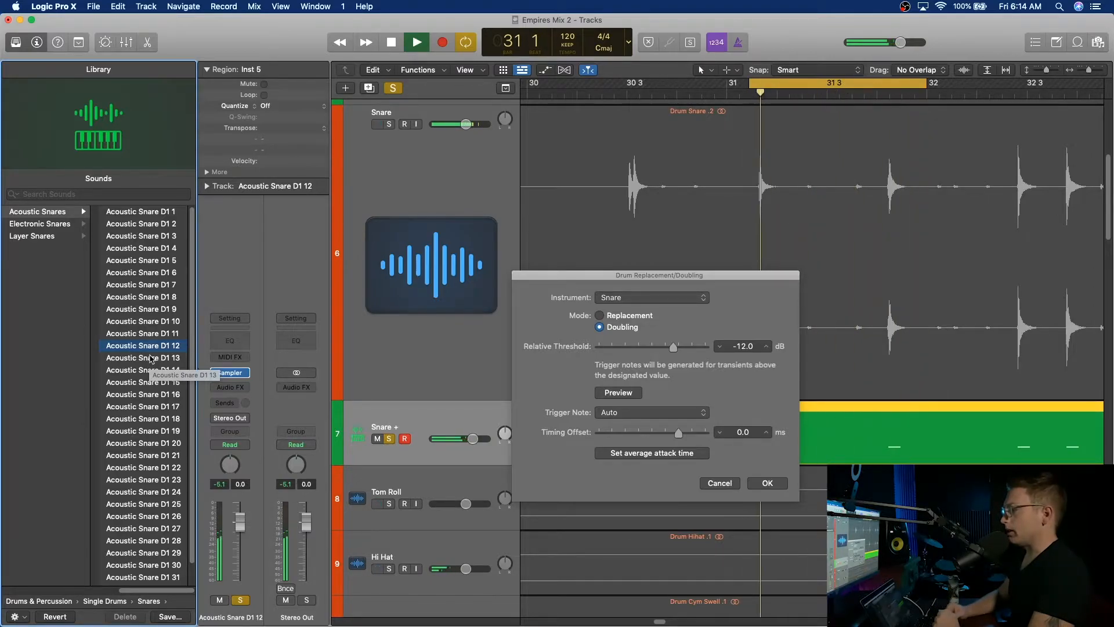
pyautogui.click(151, 359)
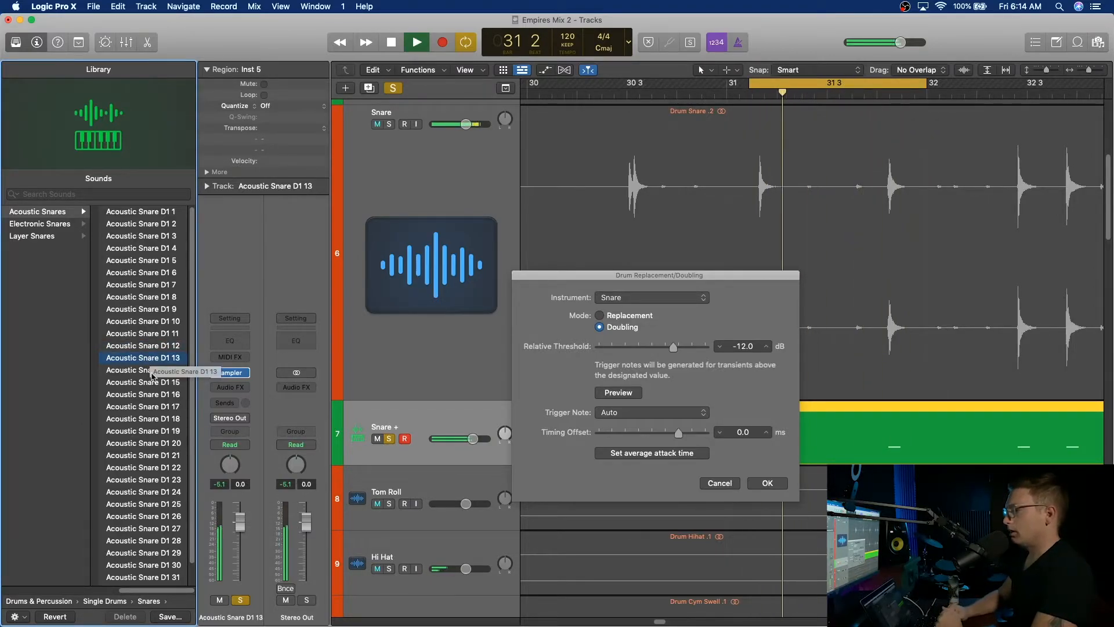
pyautogui.click(151, 372)
pyautogui.click(152, 383)
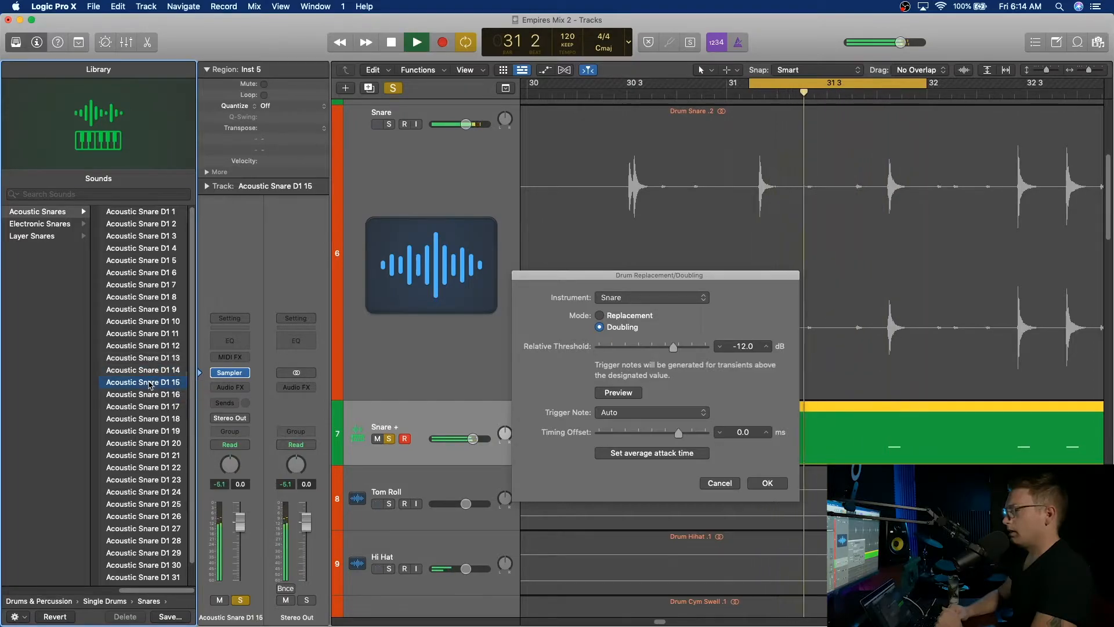
# - Try Acoustic Snare D1 16 through D1 21 on the Snare + track during cycle playback
pyautogui.click(153, 395)
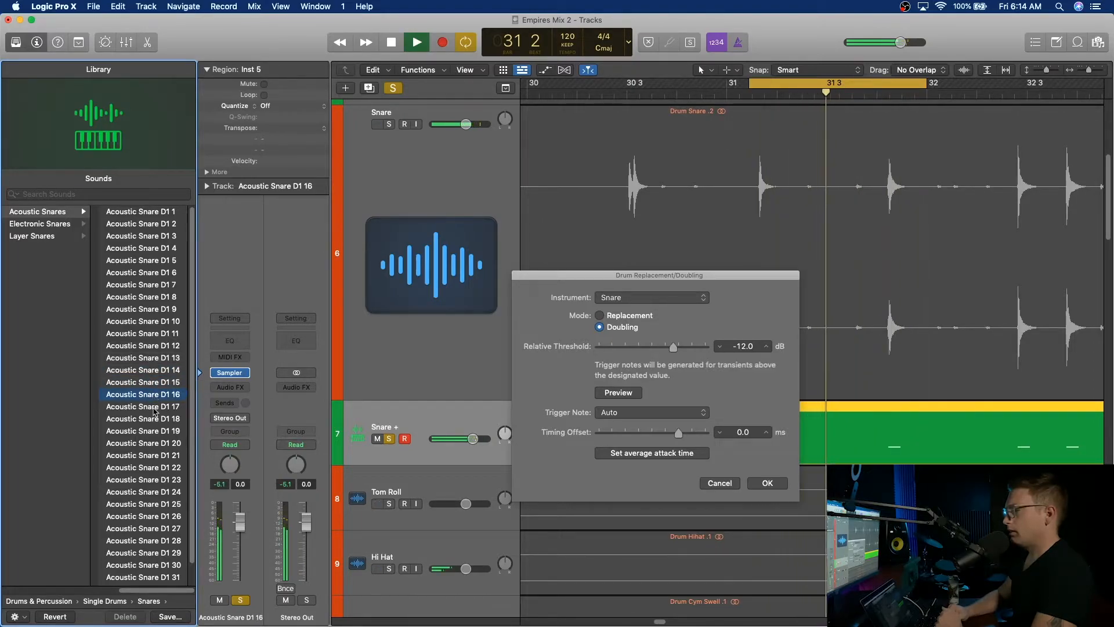
pyautogui.click(155, 408)
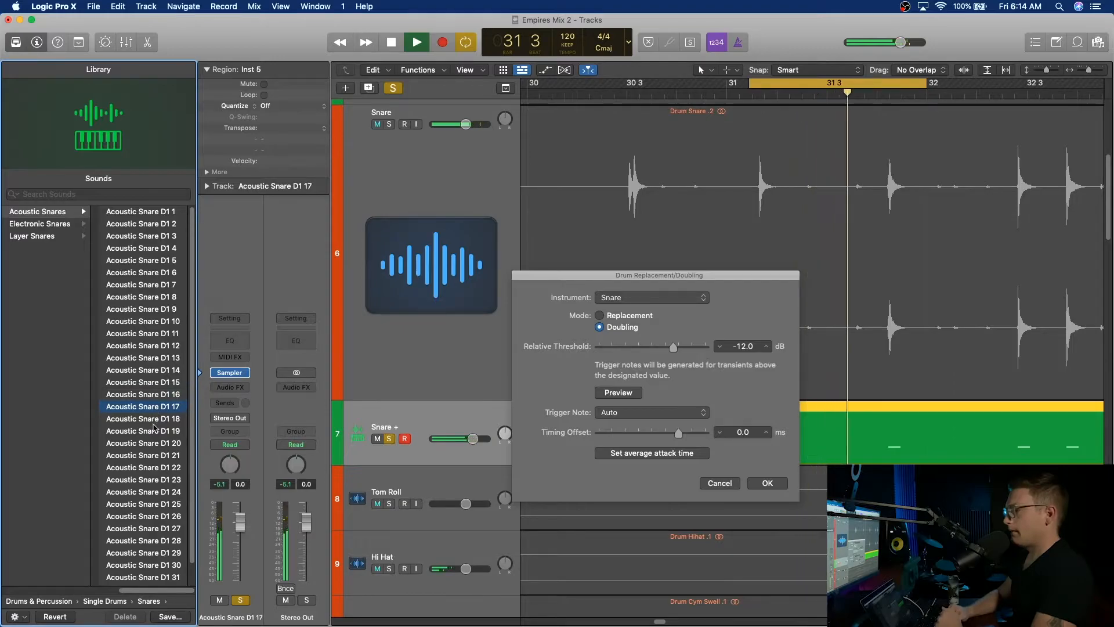
pyautogui.click(156, 419)
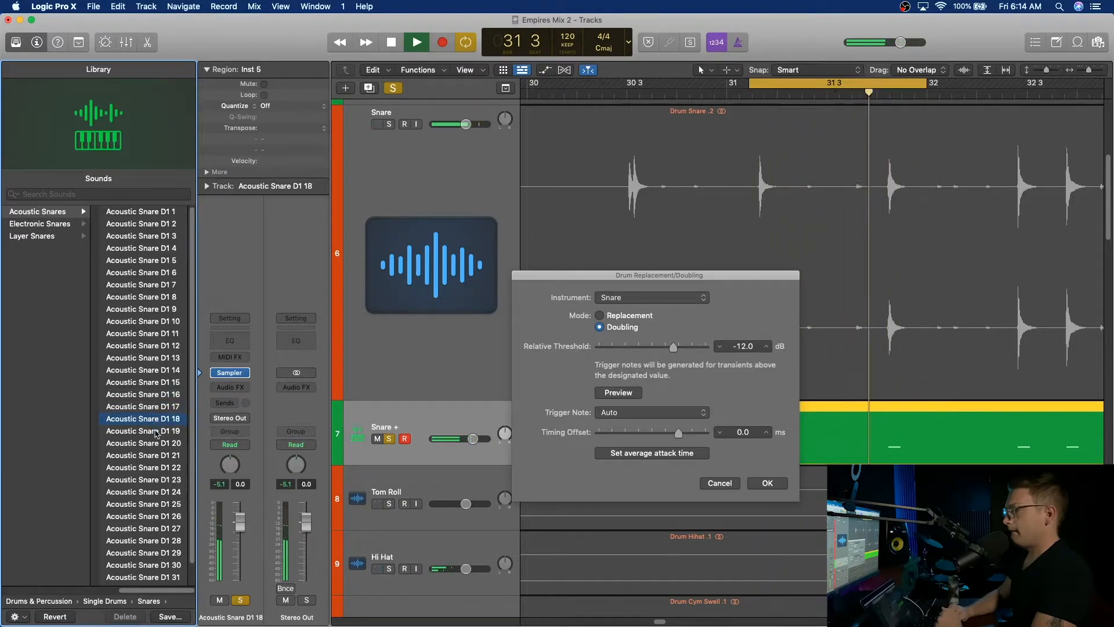
pyautogui.click(155, 432)
pyautogui.click(153, 444)
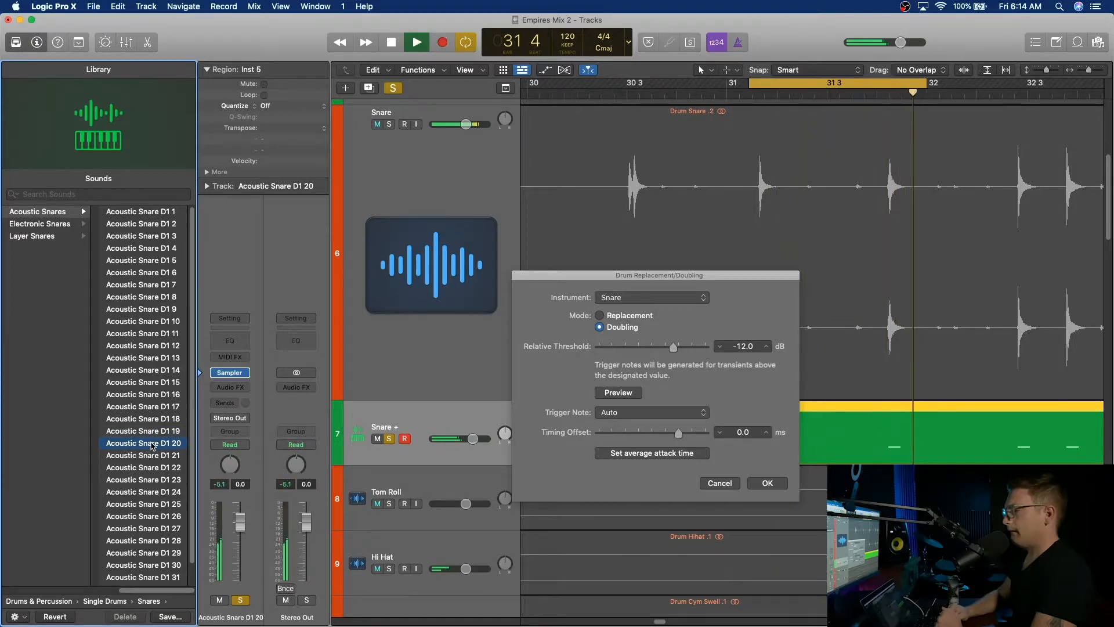
pyautogui.click(143, 457)
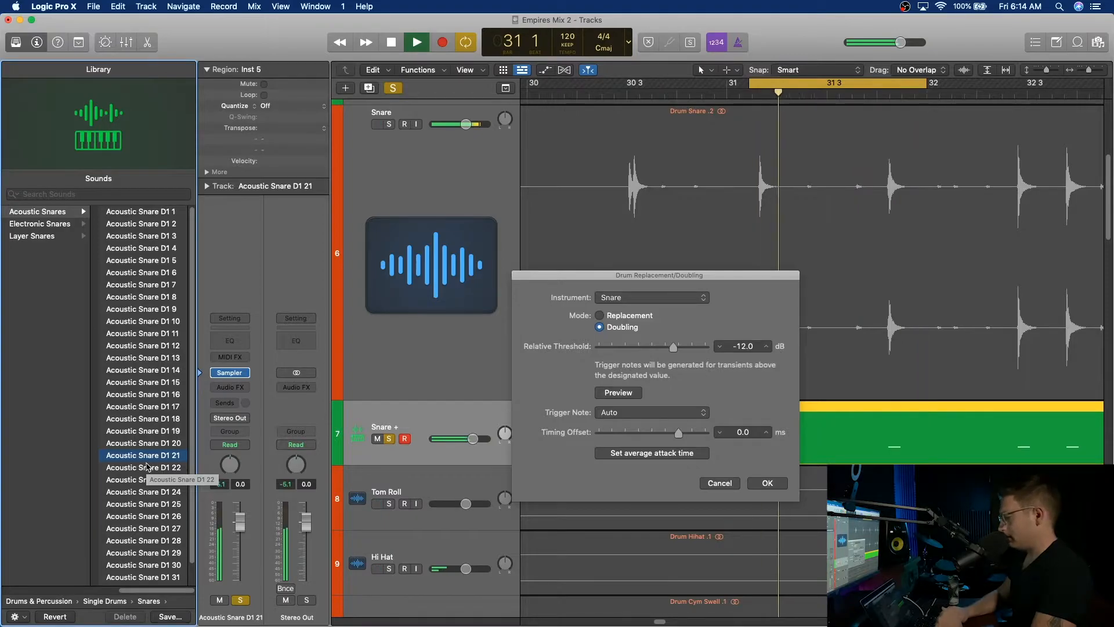
# - Stop the soloed loop, audition Acoustic Snare D1 8 without solo, and accept the snare doubling
pyautogui.press('space')
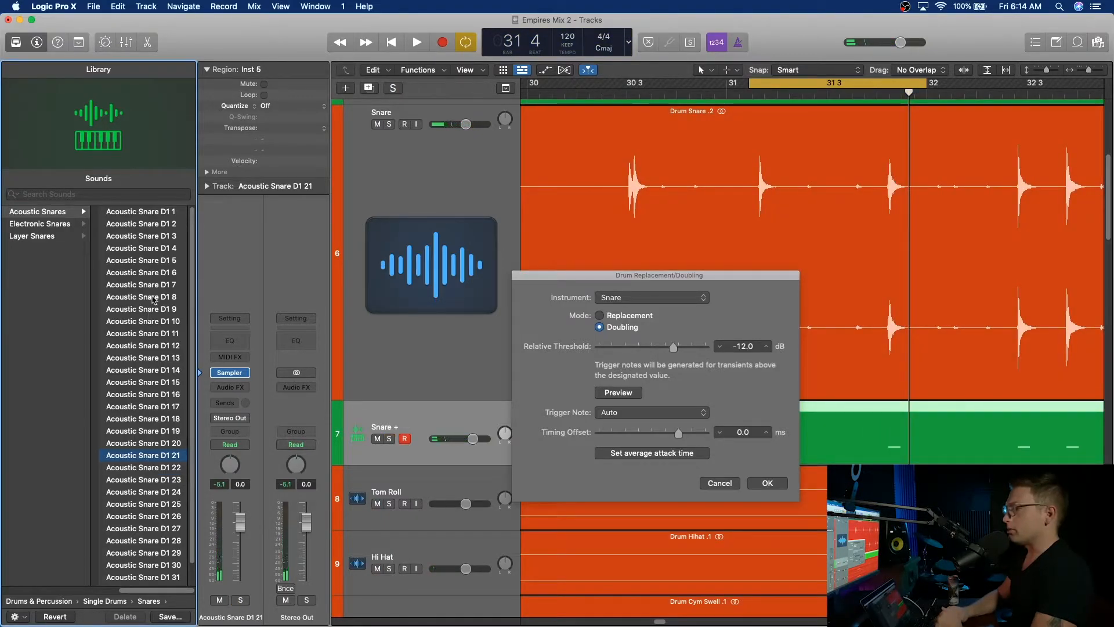
pyautogui.press('space')
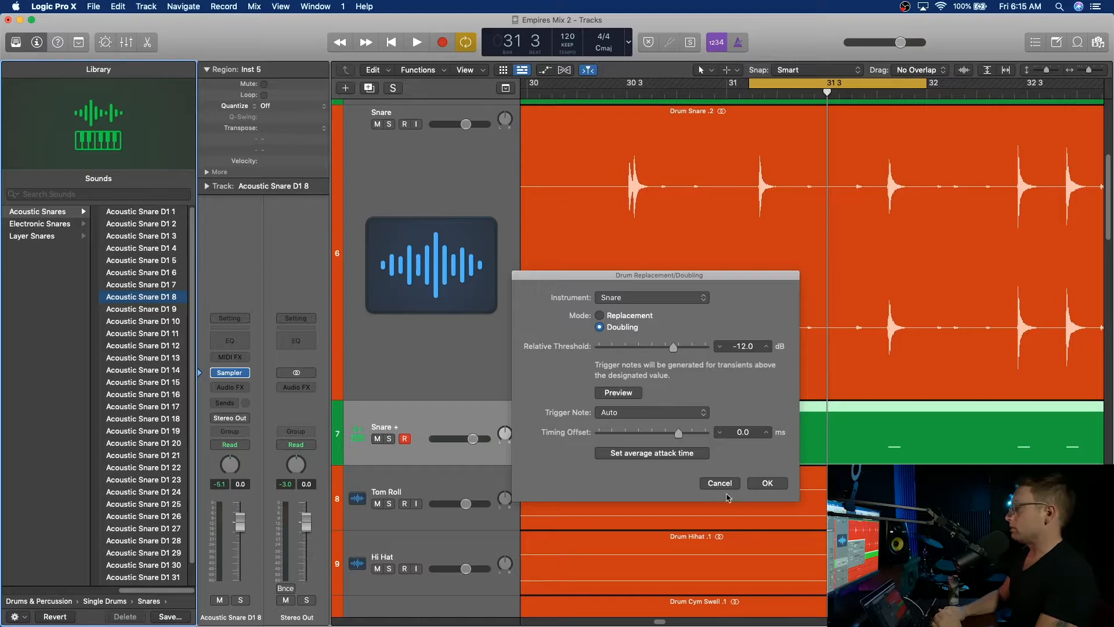
pyautogui.click(763, 484)
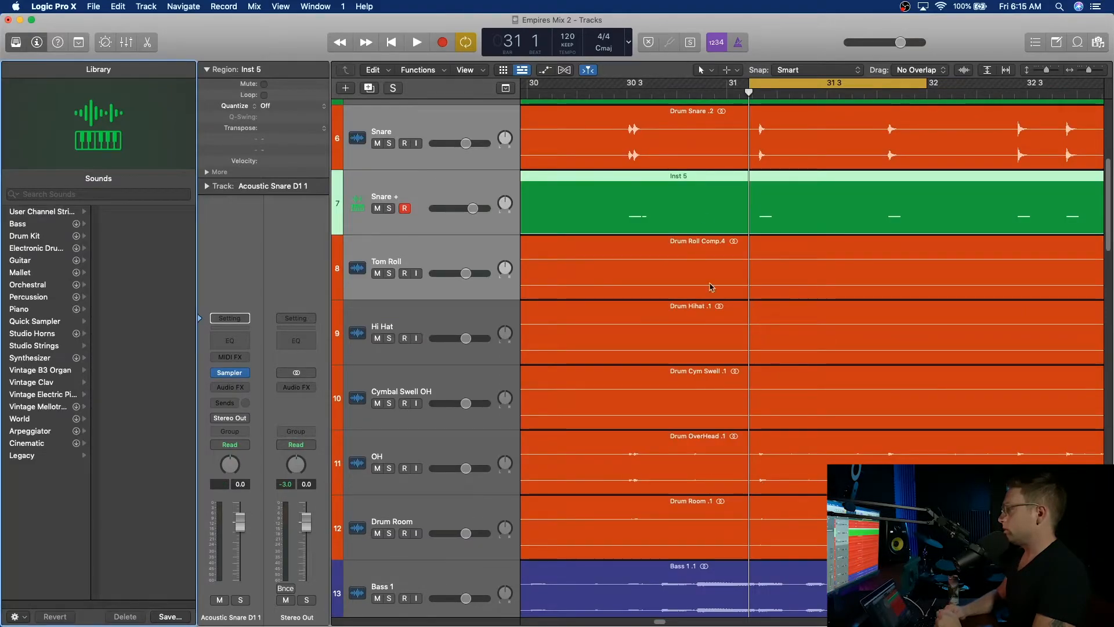
# - Duplicate the Snare + track twice and place aliases of its Inst 5 region on both new tracks
pyautogui.click(422, 191)
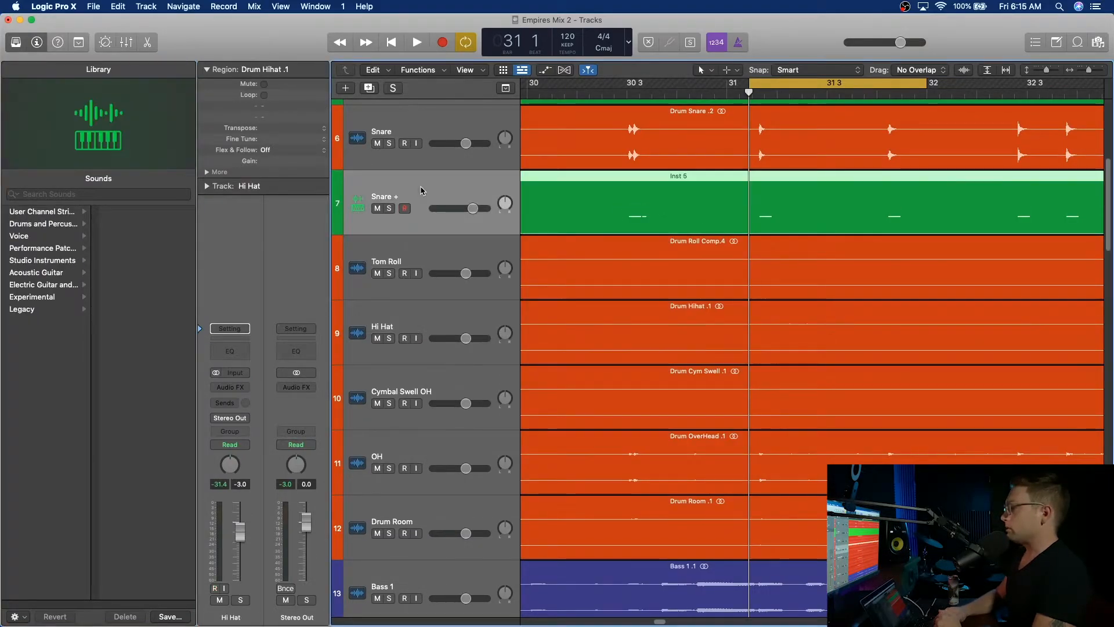
pyautogui.press('super+d')
pyautogui.press('super+d')
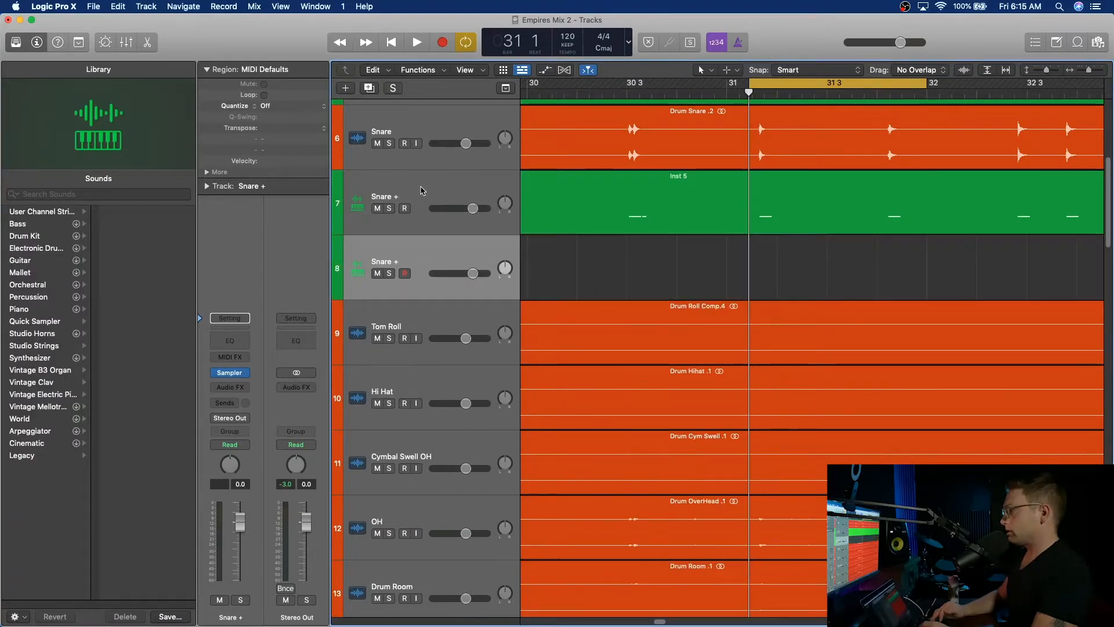
pyautogui.click(612, 203)
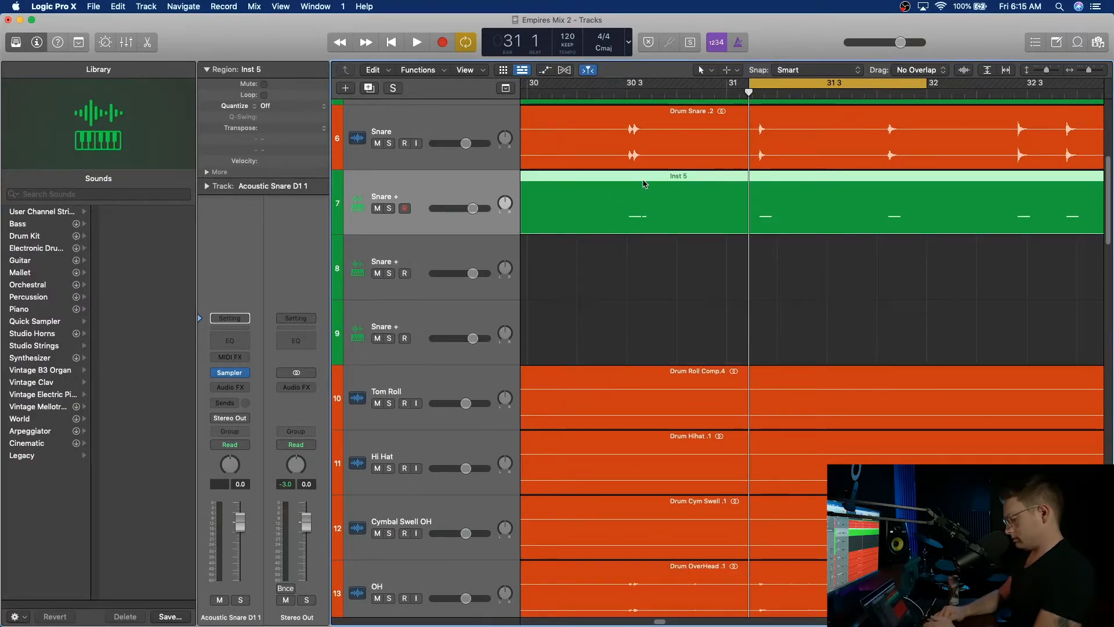
pyautogui.moveTo(643, 184); pyautogui.dragTo(647, 328)
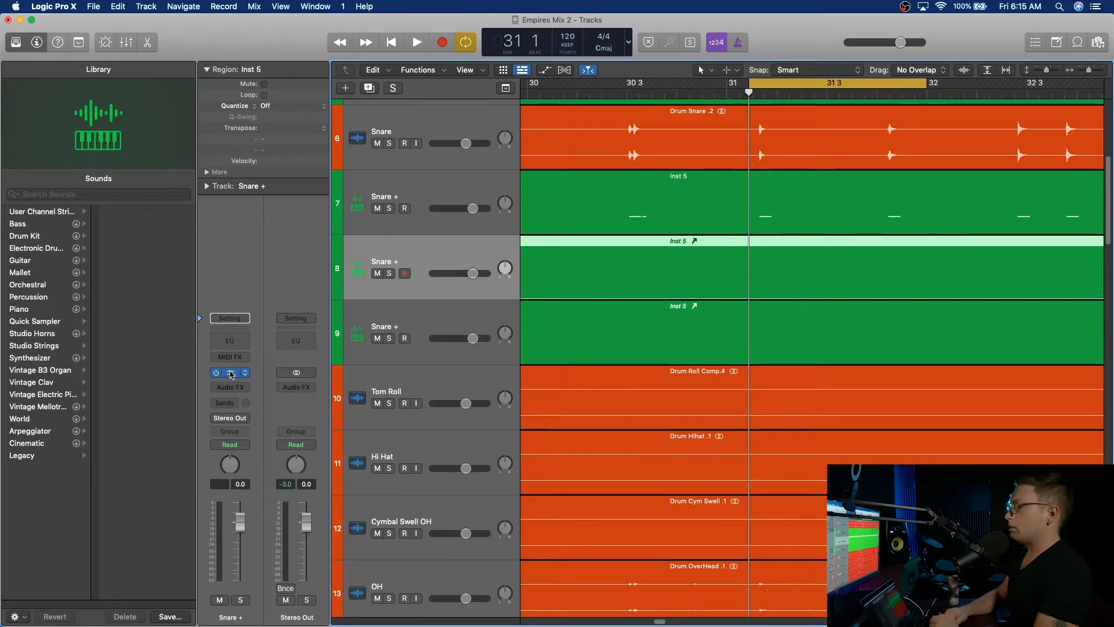
# - Load the Acoustic Snare D1 8 preset into the Sampler of the original Snare + track and close the plug-in window
pyautogui.click(413, 193)
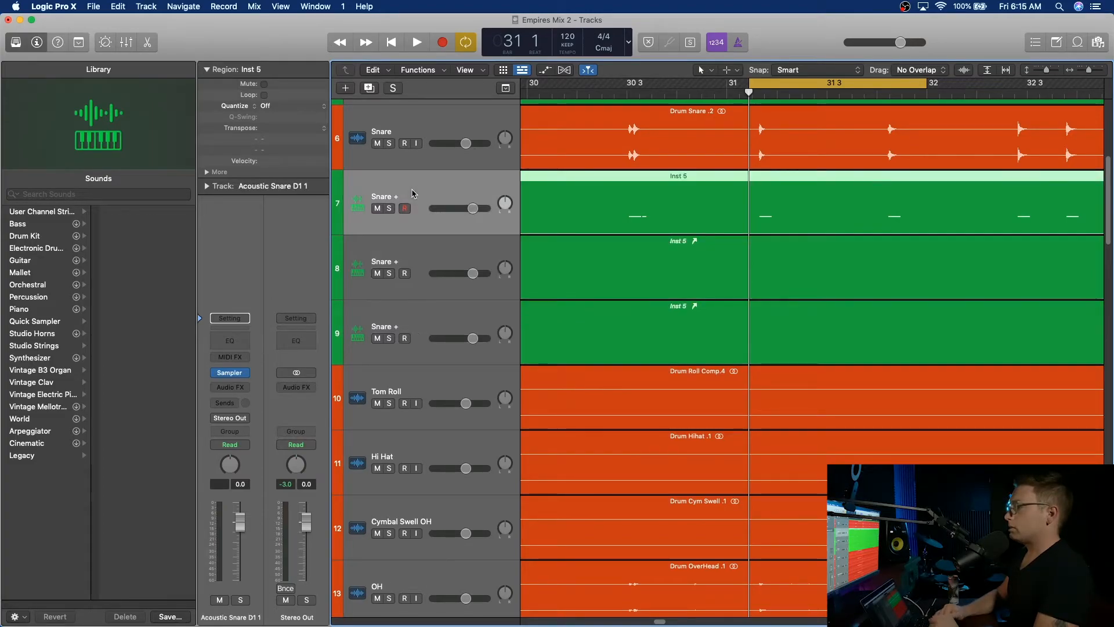
pyautogui.click(231, 373)
pyautogui.click(468, 180)
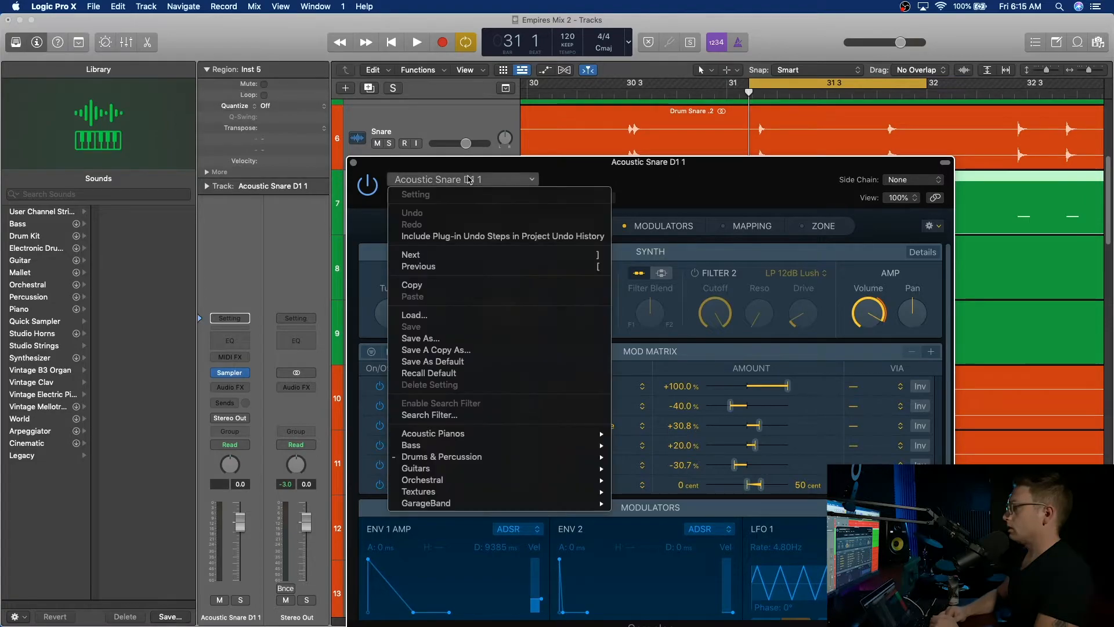
pyautogui.moveTo(601, 459)
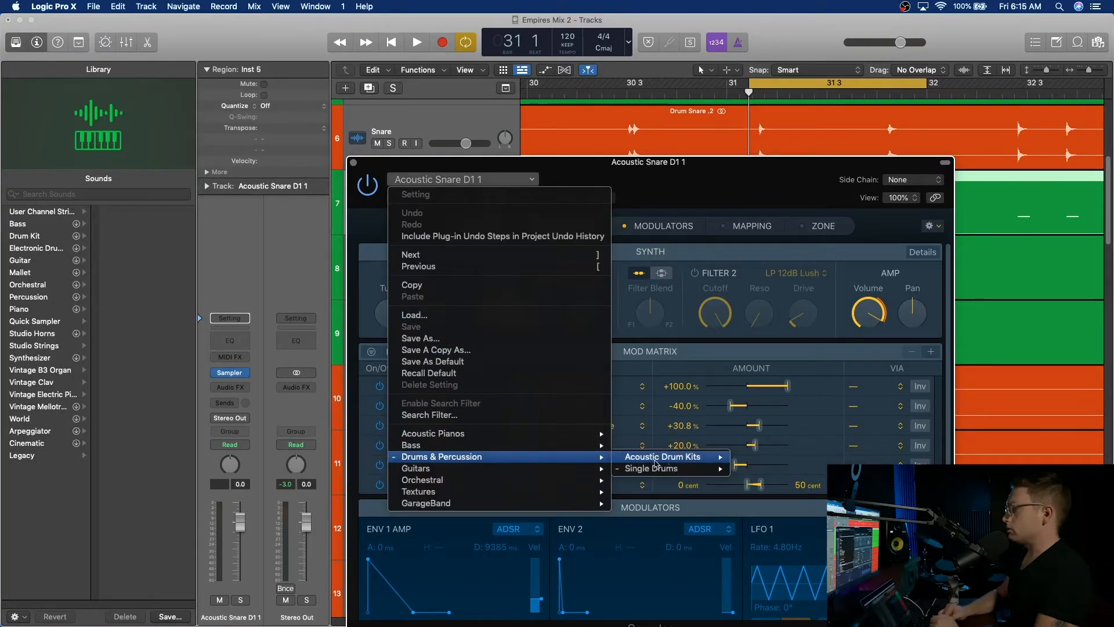
pyautogui.moveTo(672, 470)
pyautogui.moveTo(784, 484)
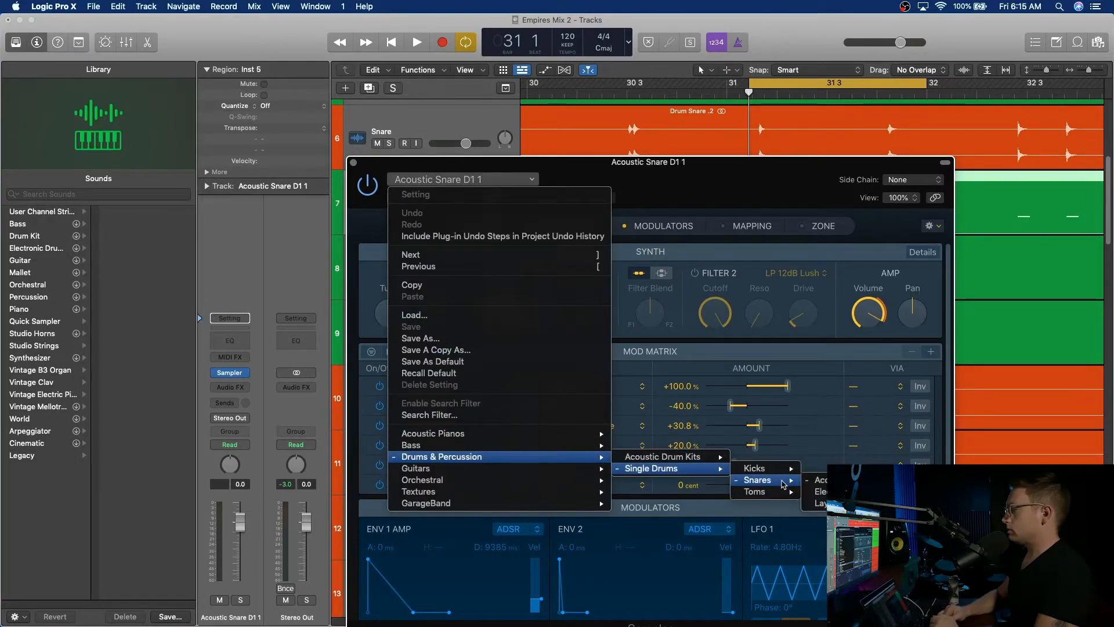
pyautogui.moveTo(818, 480)
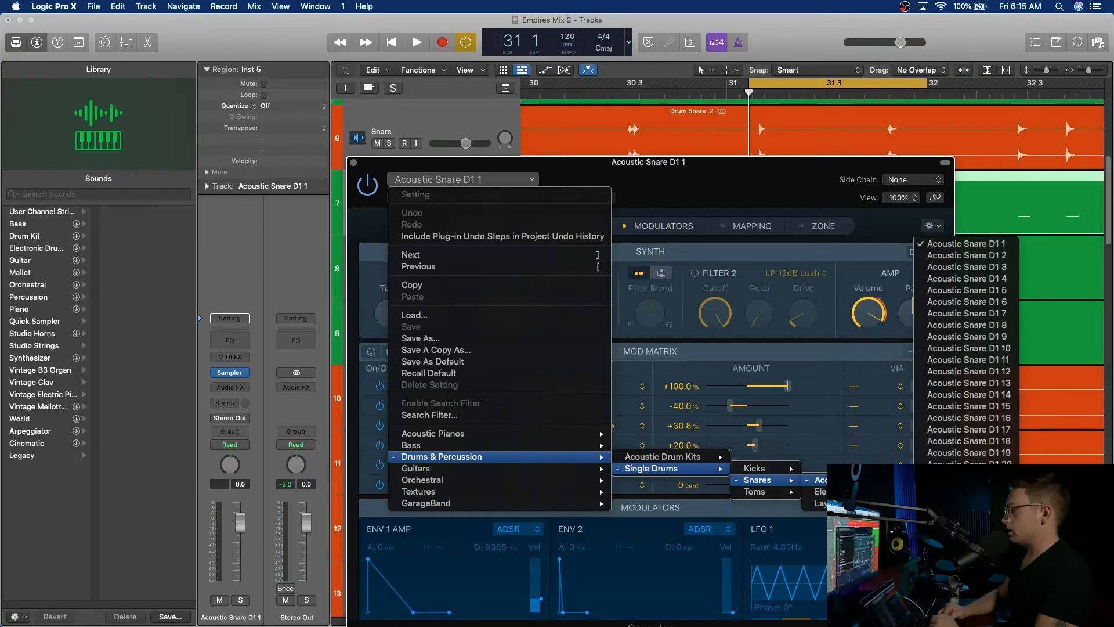
pyautogui.click(1005, 325)
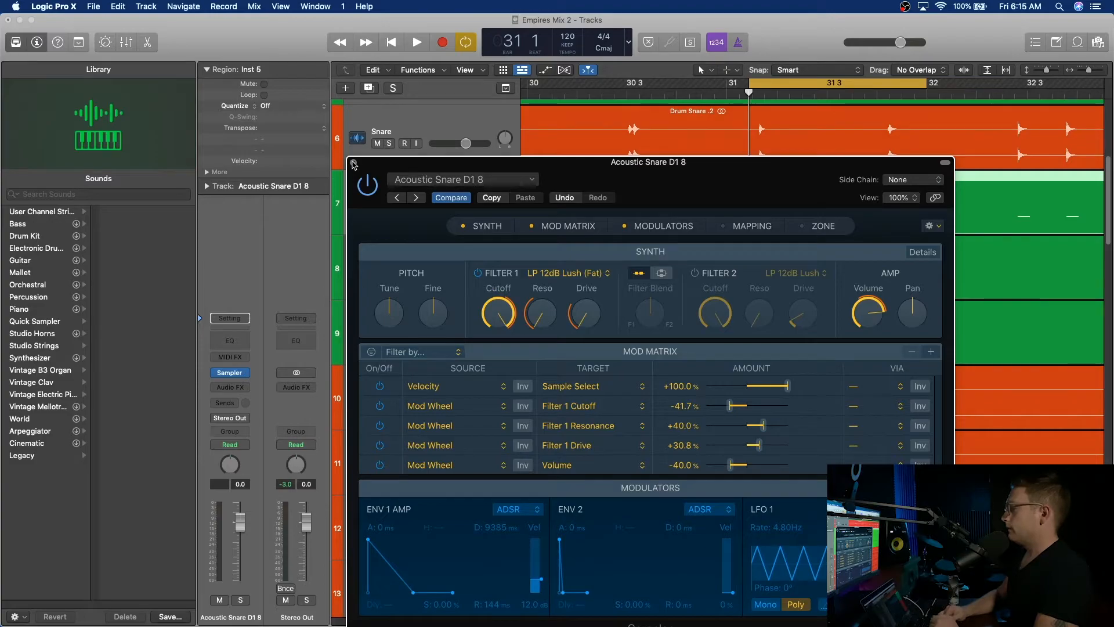
pyautogui.click(353, 165)
# - Load the Acoustic Snare D1 10 preset into the Sampler of the second Snare + track, then close its window
pyautogui.click(404, 246)
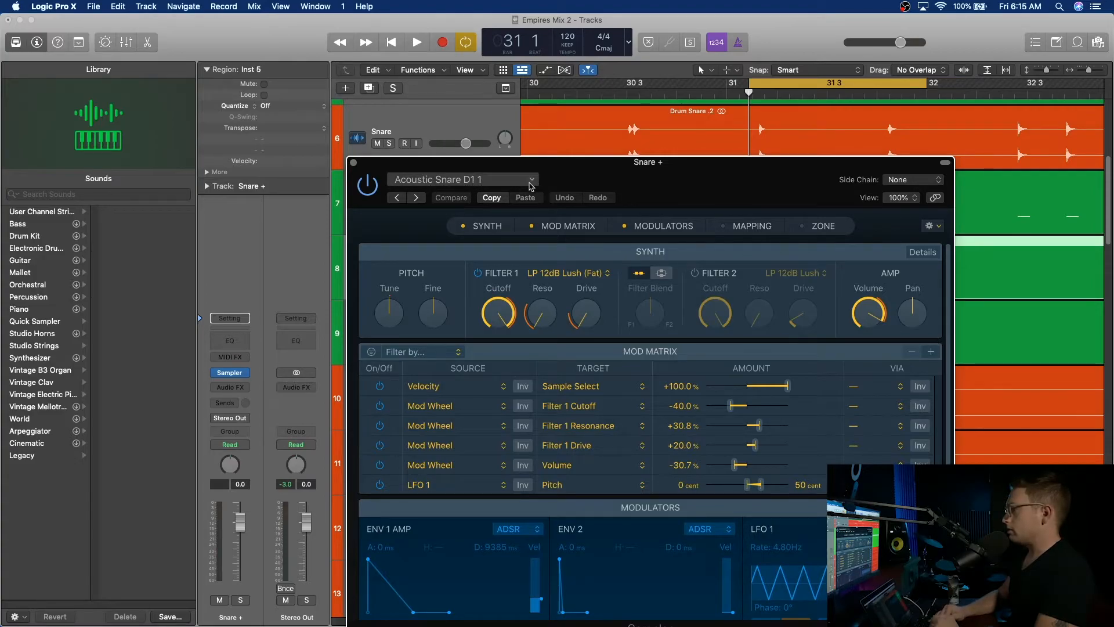
pyautogui.click(459, 180)
pyautogui.moveTo(564, 457)
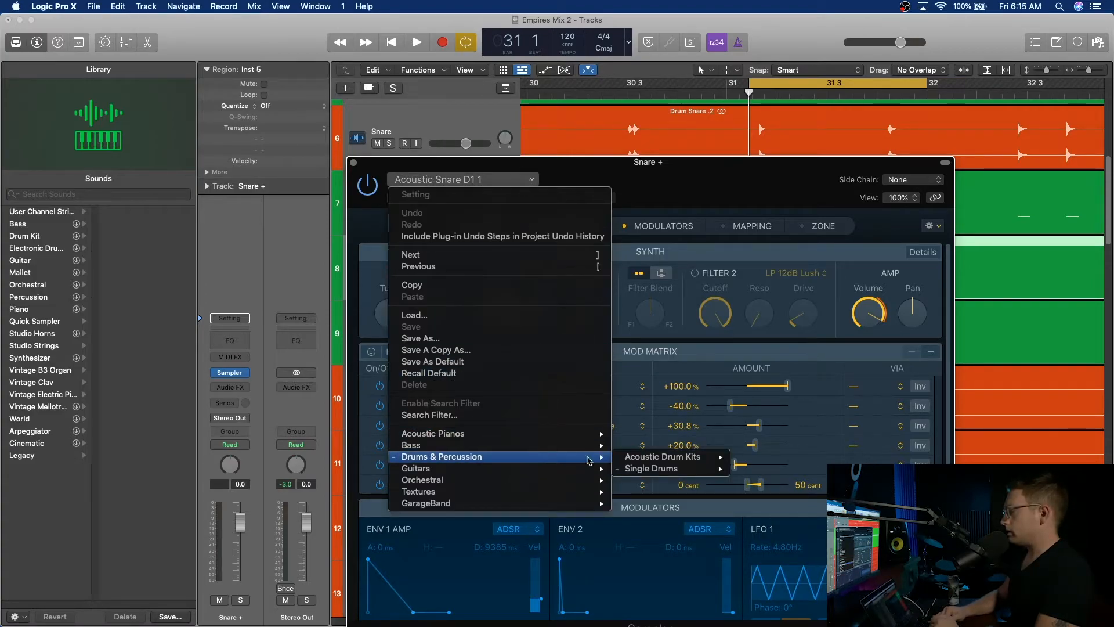
pyautogui.moveTo(683, 468)
pyautogui.moveTo(778, 480)
pyautogui.moveTo(821, 481)
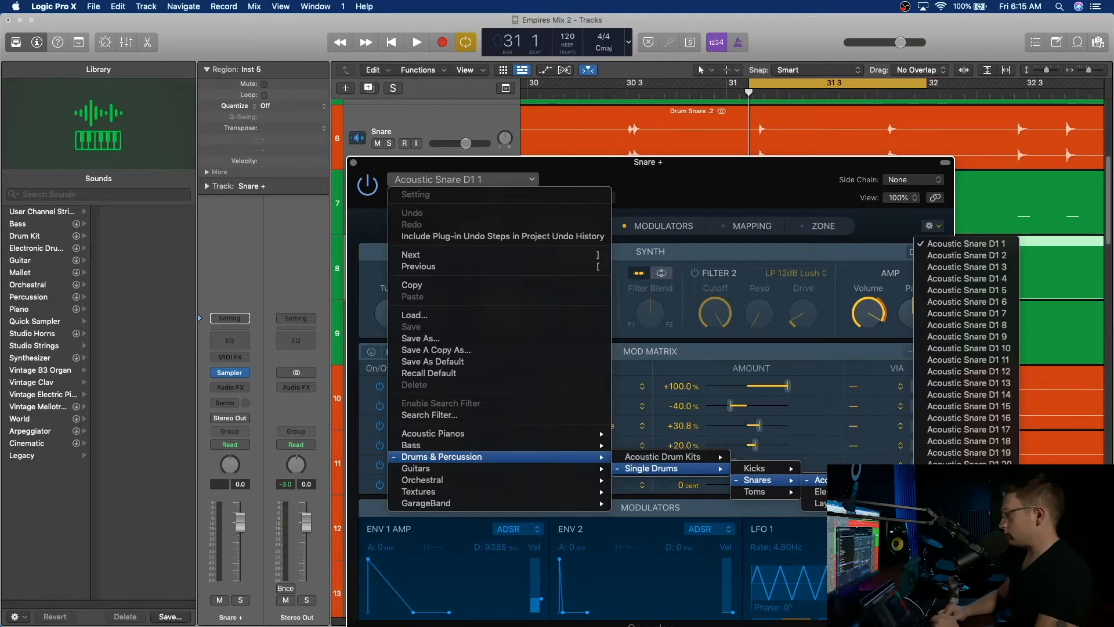
pyautogui.click(1006, 348)
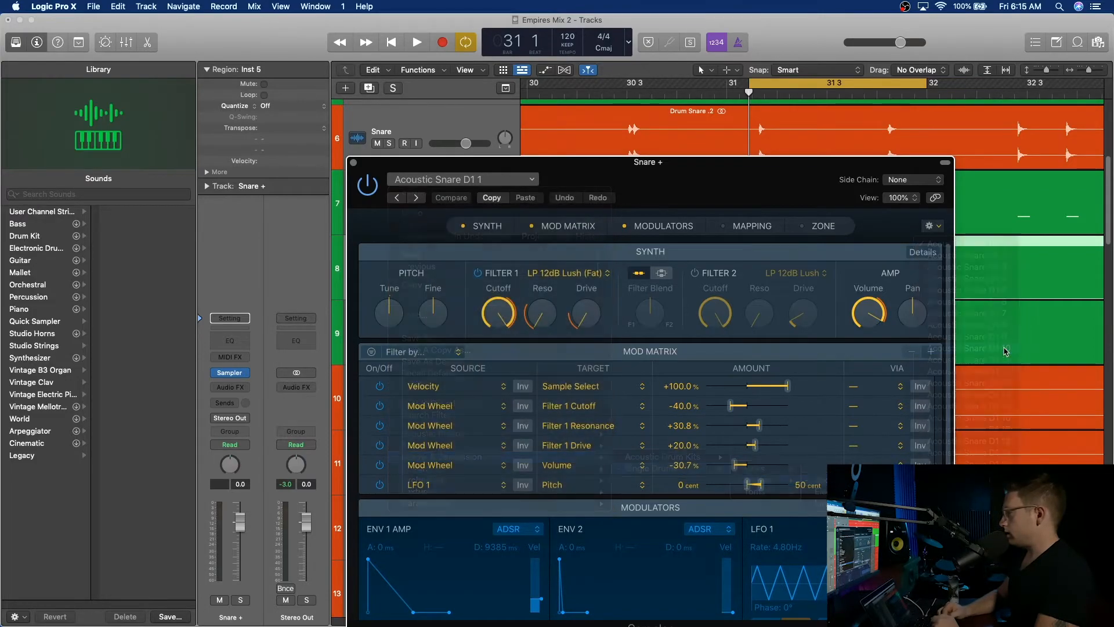
pyautogui.click(353, 164)
# - Load the Acoustic Snare D1 13 preset into the Sampler of the third Snare + track and close the plug-in window
pyautogui.click(418, 317)
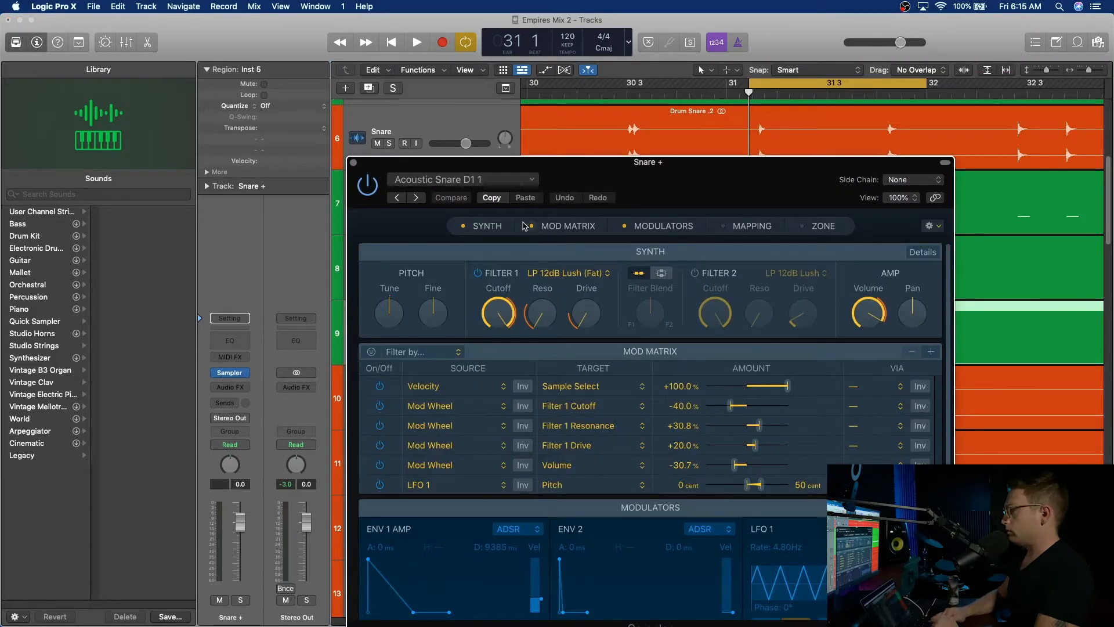
pyautogui.click(488, 180)
pyautogui.moveTo(498, 462)
pyautogui.moveTo(656, 468)
pyautogui.moveTo(758, 480)
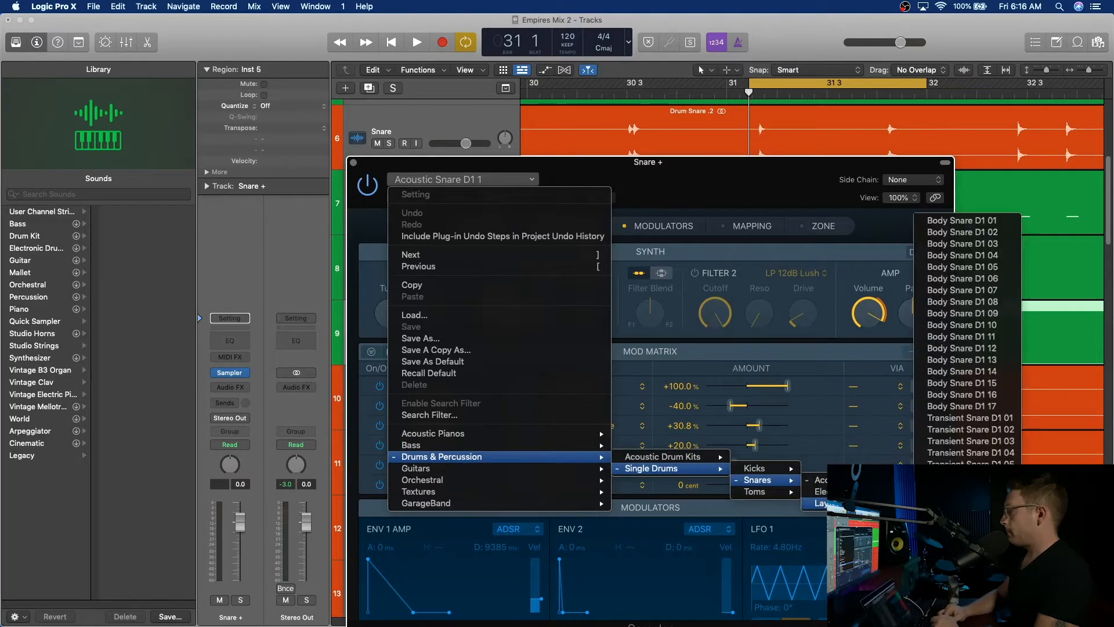
pyautogui.moveTo(836, 480)
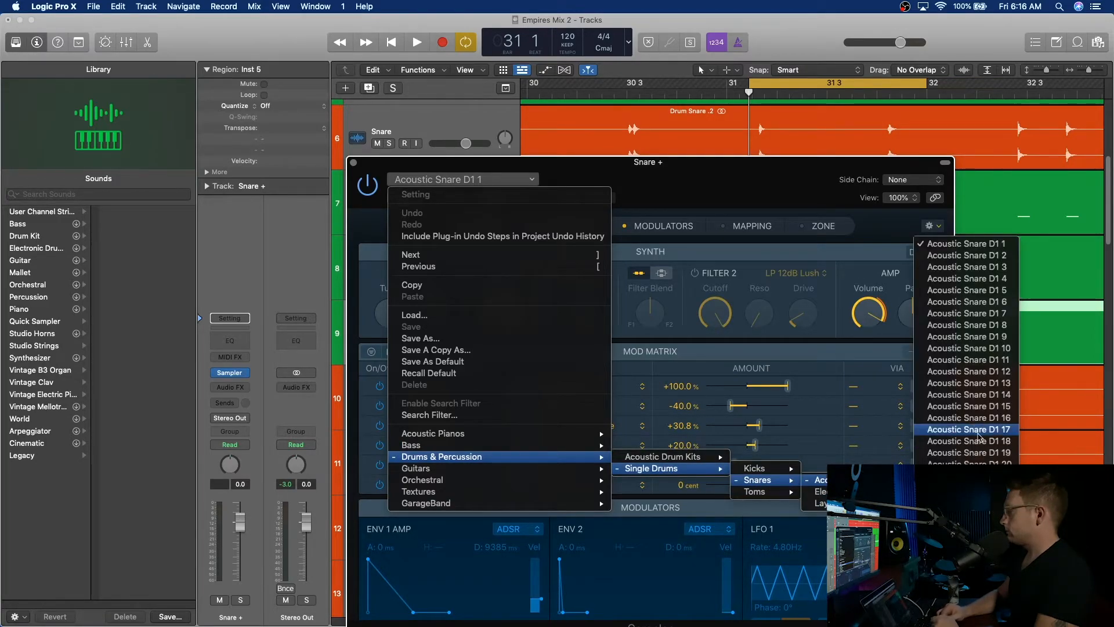
pyautogui.click(992, 380)
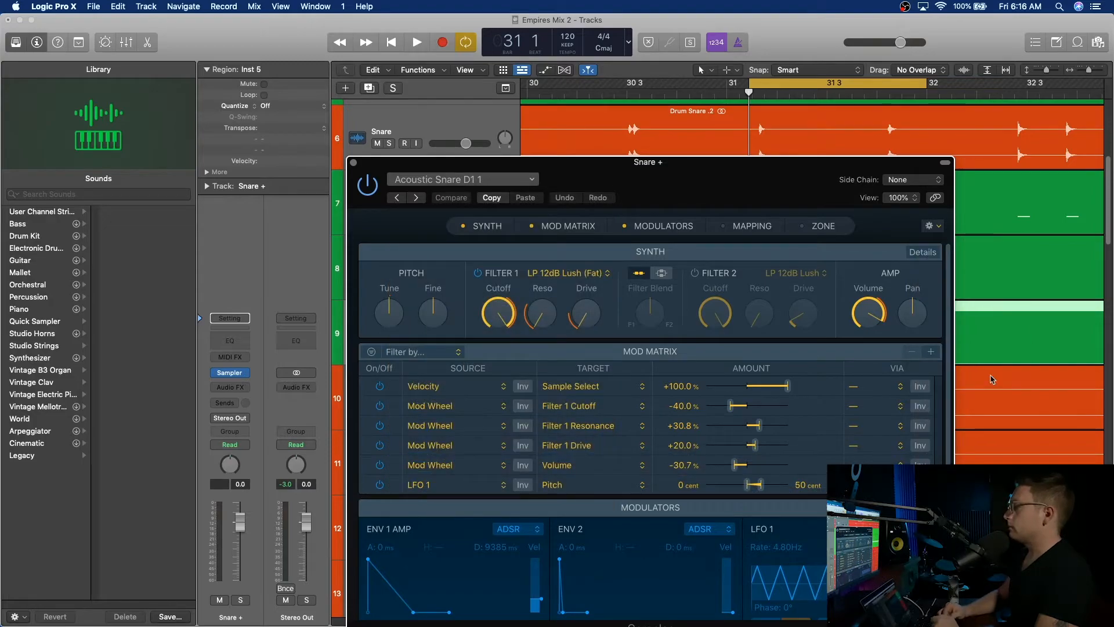
pyautogui.click(353, 163)
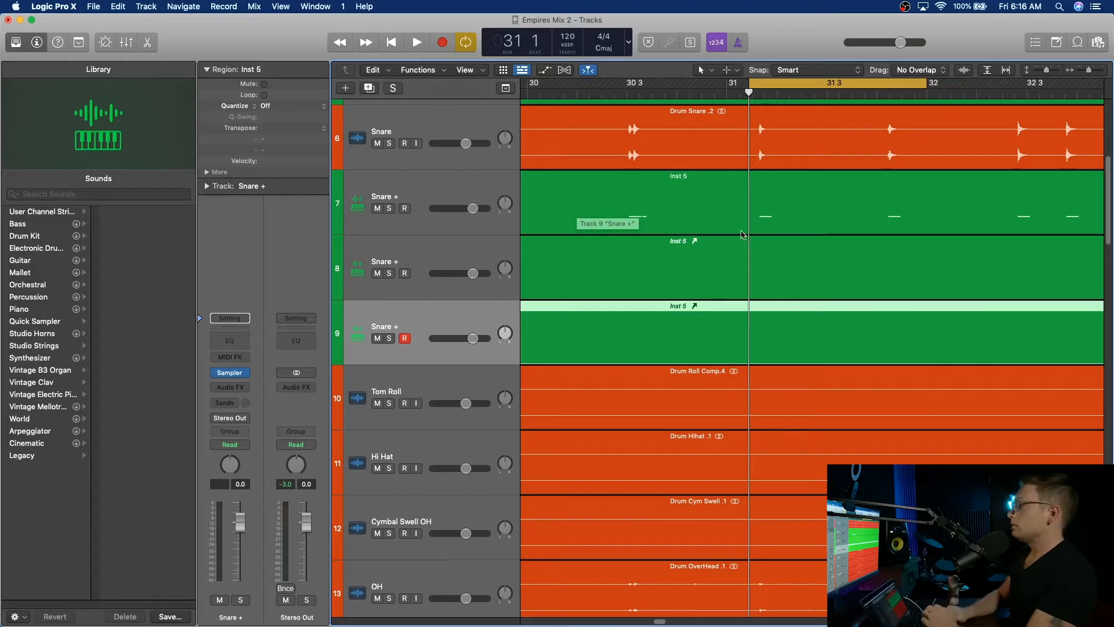
# - Turn off cycle mode, place the playhead at the start of the drum roll before bar 33, and open the first Snare + region's notes for editing
pyautogui.hscroll(3, 744, 189)
pyautogui.scroll(1, 745, 189)
pyautogui.hscroll(-1, 745, 190)
pyautogui.click(666, 86)
pyautogui.hscroll(3, 789, 115)
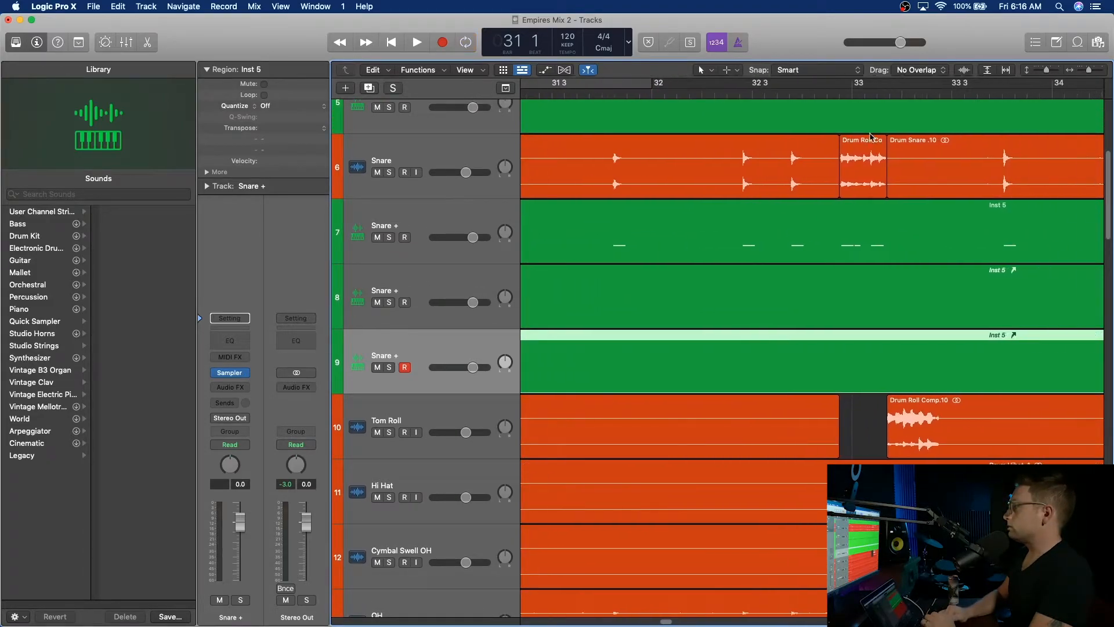
pyautogui.click(787, 92)
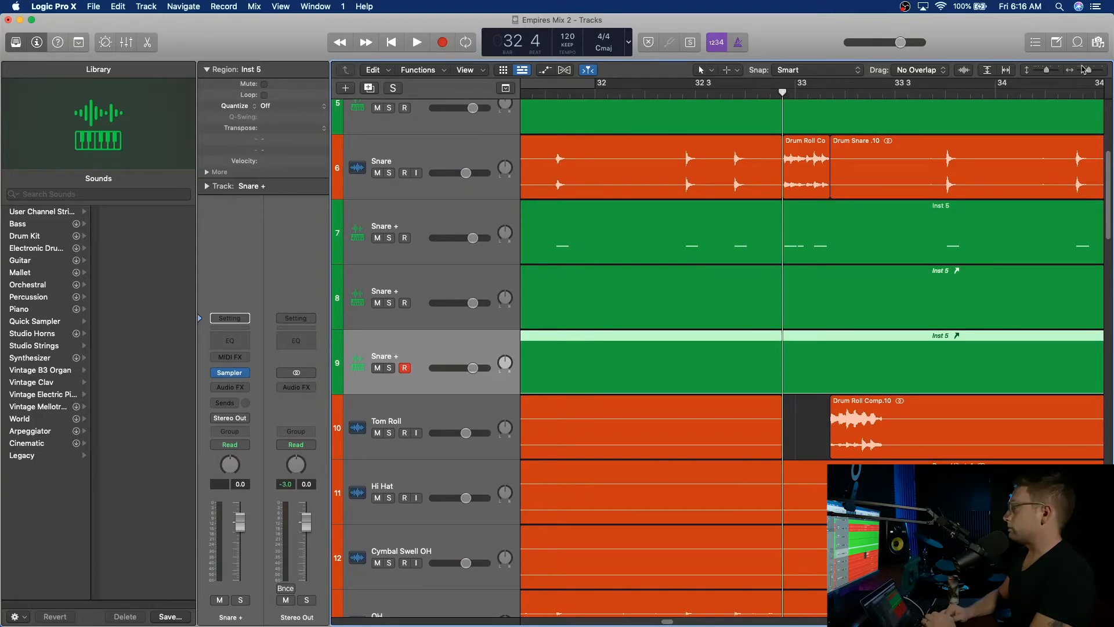
pyautogui.doubleClick(807, 216)
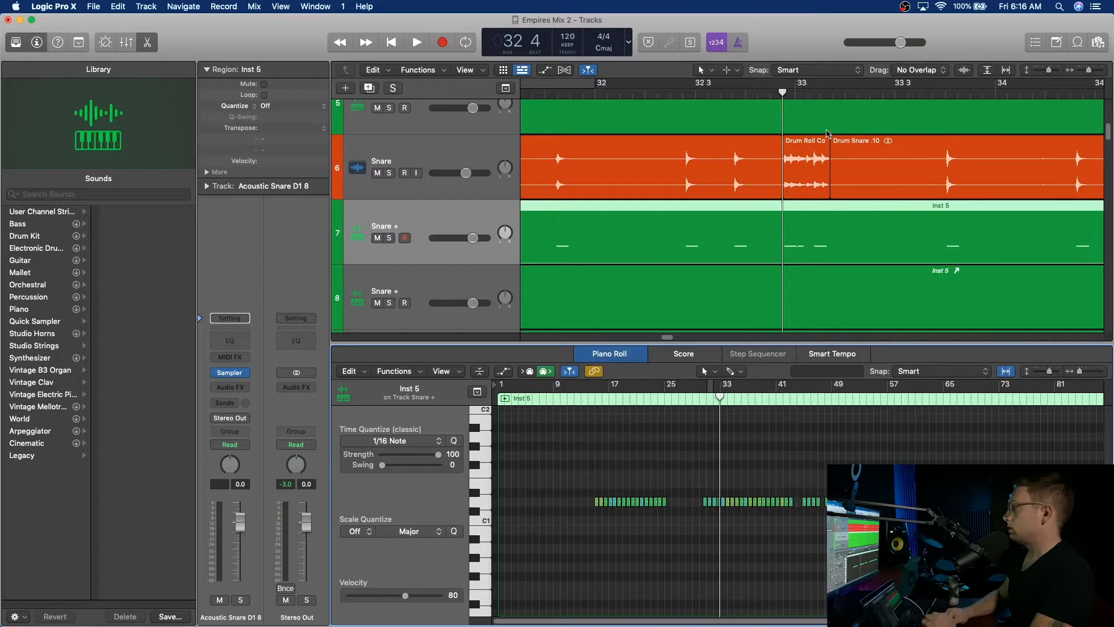
# - Select all notes in the Inst 5 region and raise their velocities close to the maximum with the Velocity tool
pyautogui.moveTo(1080, 372)
pyautogui.mouseDown()
pyautogui.moveTo(1105, 375)
pyautogui.moveTo(1063, 372)
pyautogui.mouseUp()
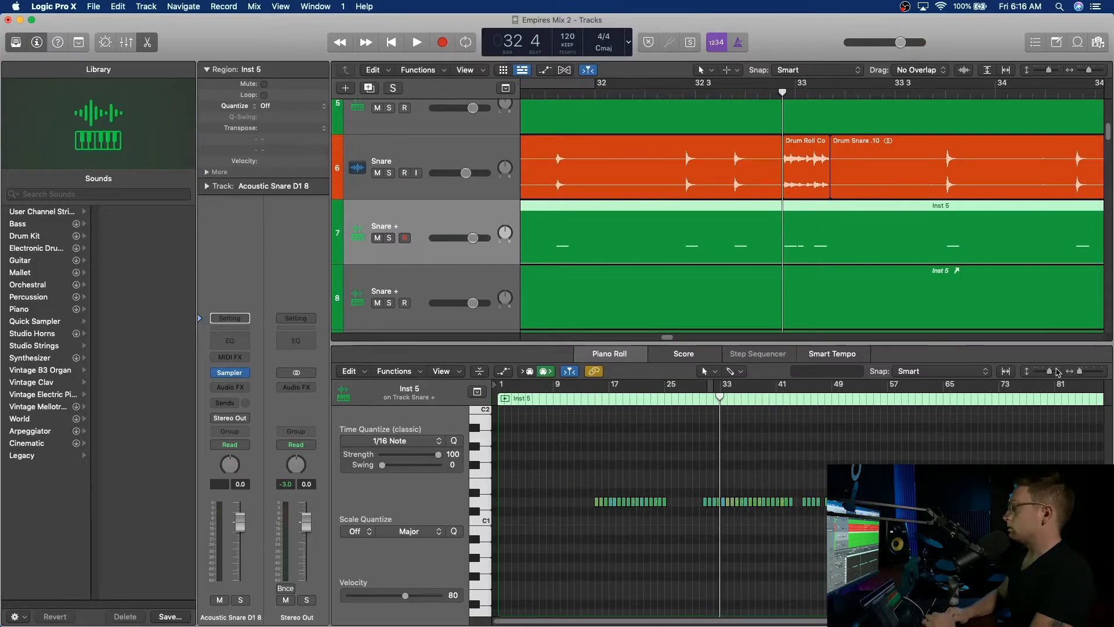
pyautogui.moveTo(572, 475); pyautogui.dragTo(1097, 542)
pyautogui.hscroll(-10, 748, 451)
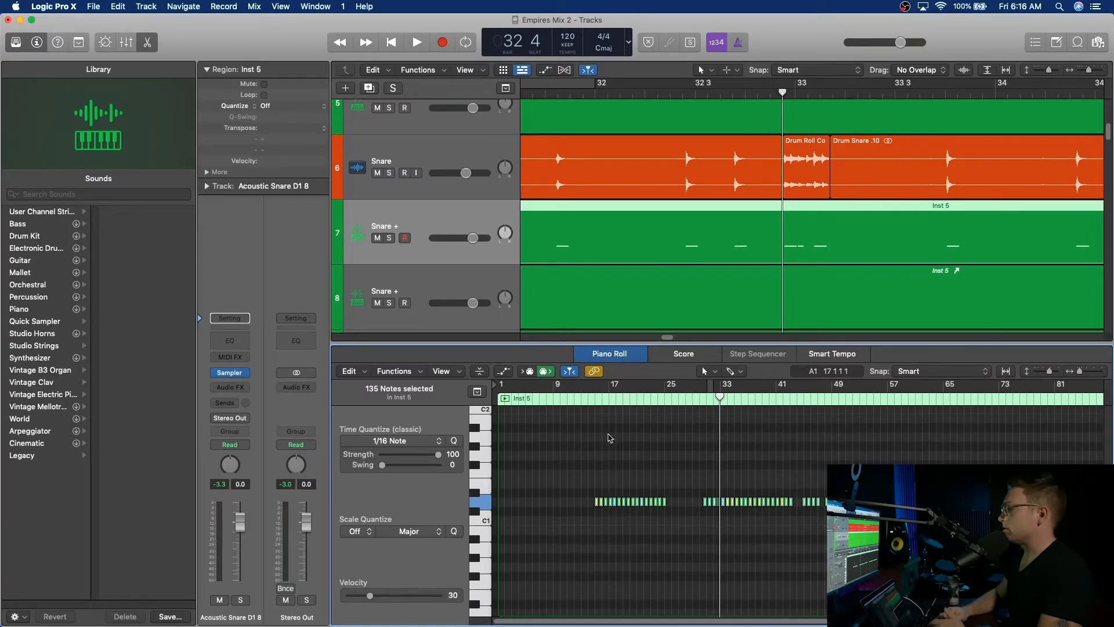
pyautogui.click(737, 371)
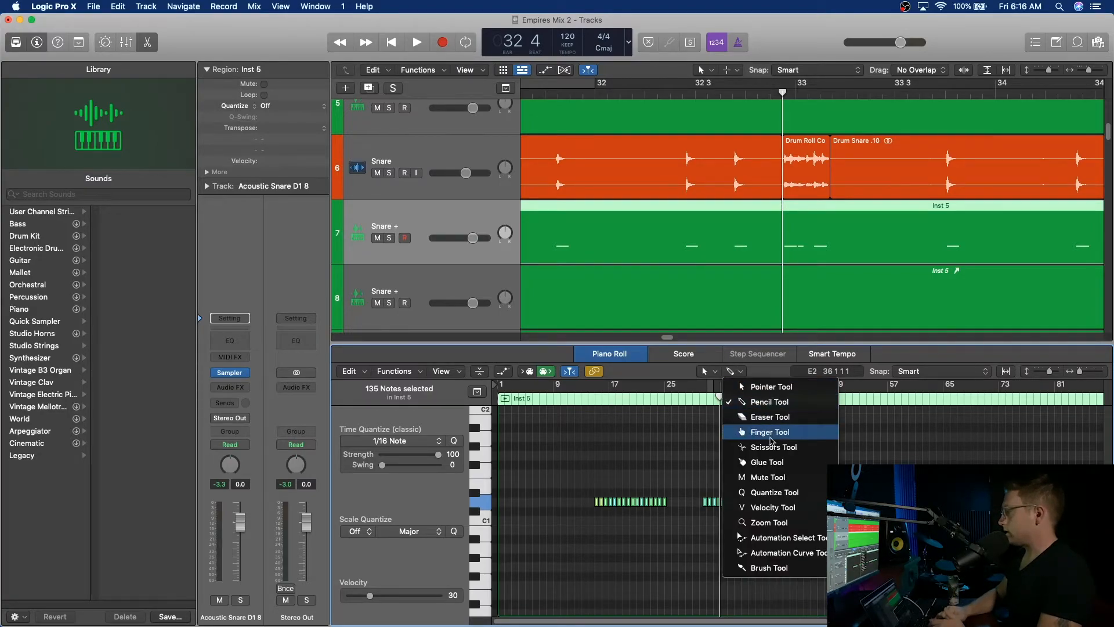
pyautogui.click(773, 507)
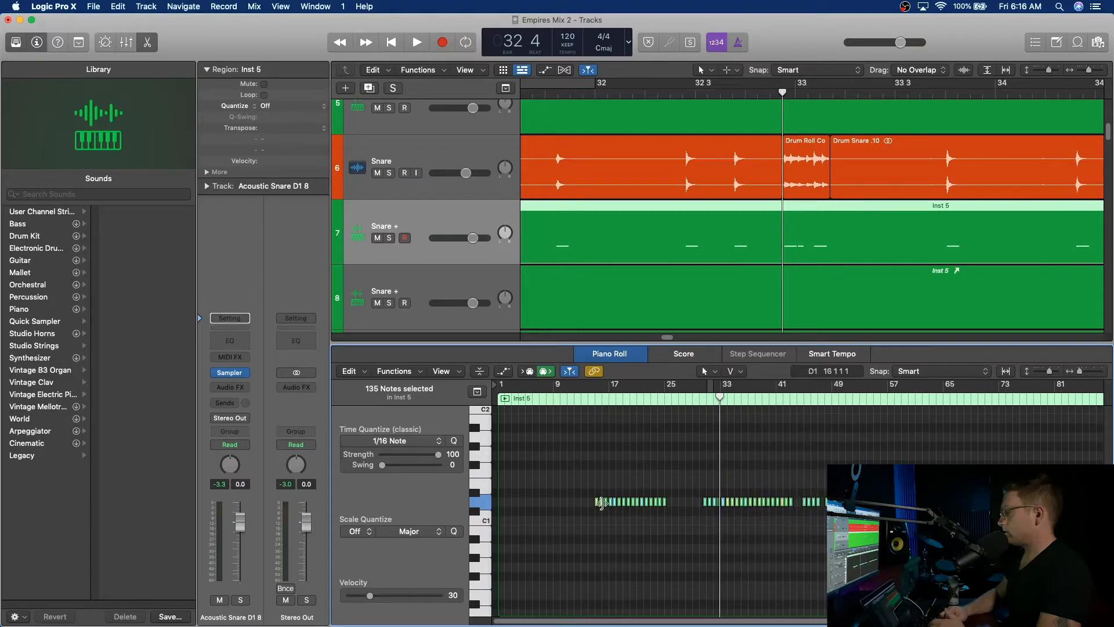
pyautogui.moveTo(598, 505); pyautogui.dragTo(607, 390)
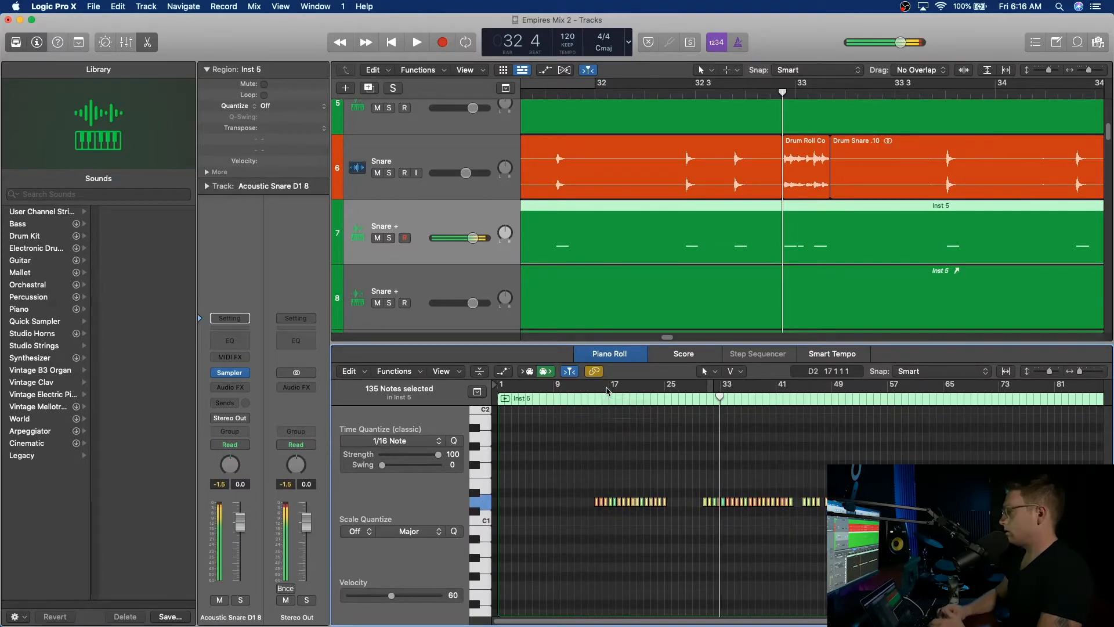
pyautogui.hscroll(5, 788, 442)
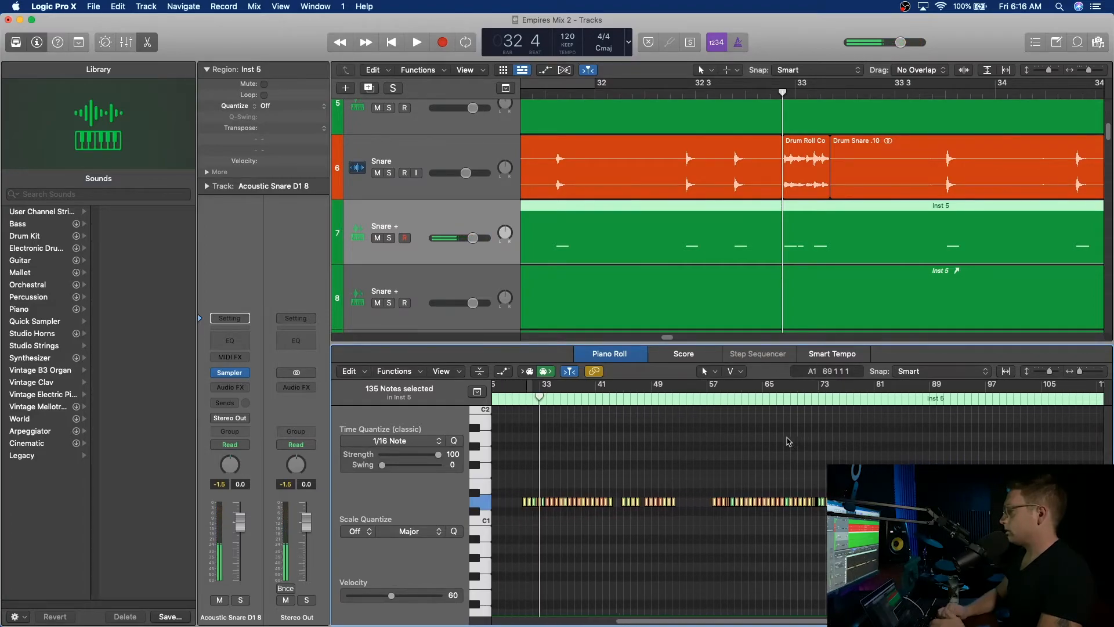
pyautogui.hscroll(-3, 784, 464)
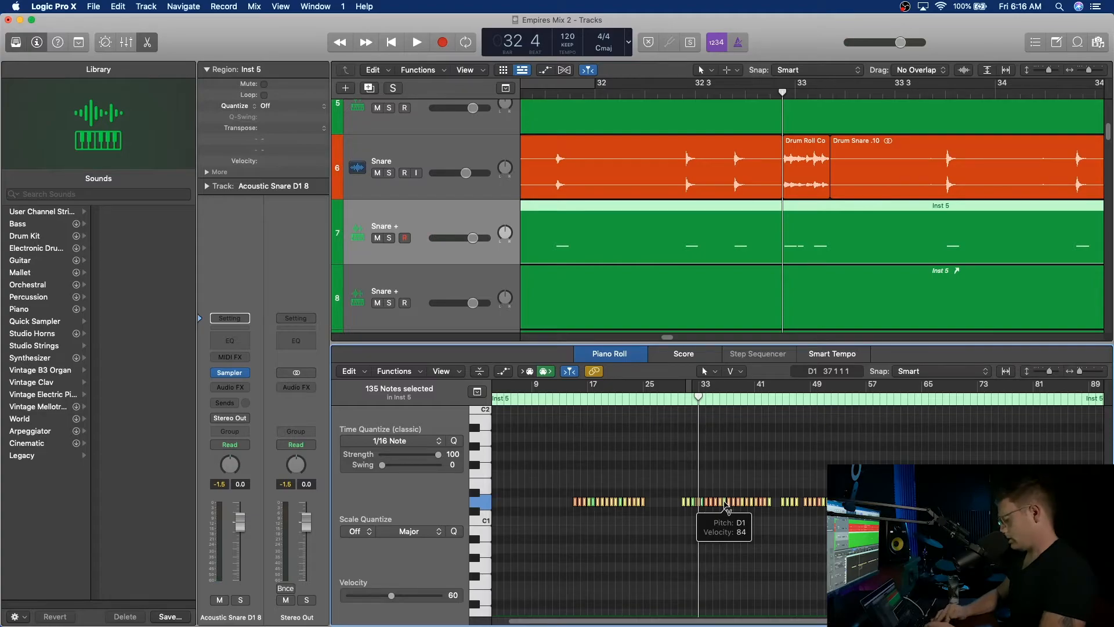
pyautogui.moveTo(725, 506); pyautogui.dragTo(732, 418)
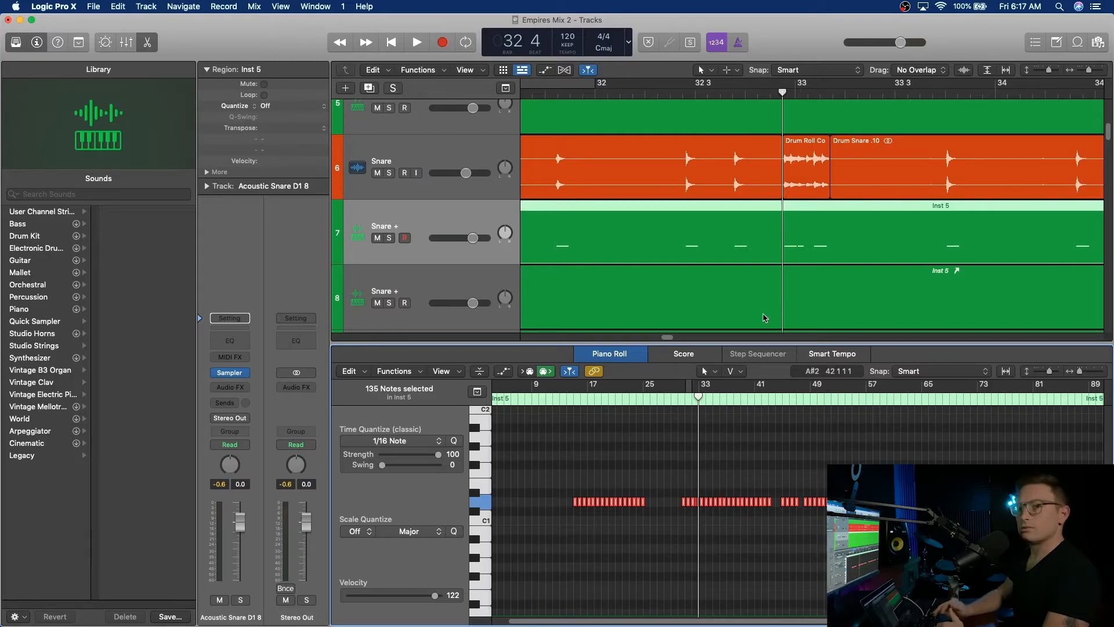
# - Shorten the first two drum-roll notes just before bar 33 to match the spacing of the recorded hits
pyautogui.hscroll(-3, 819, 433)
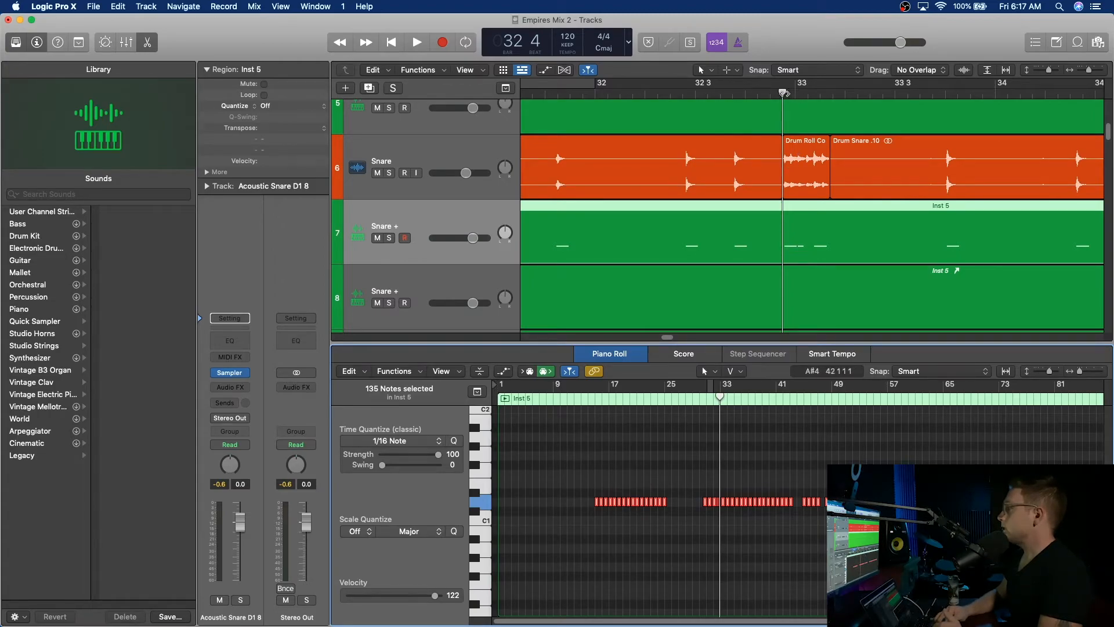
pyautogui.moveTo(1092, 72); pyautogui.dragTo(1099, 75)
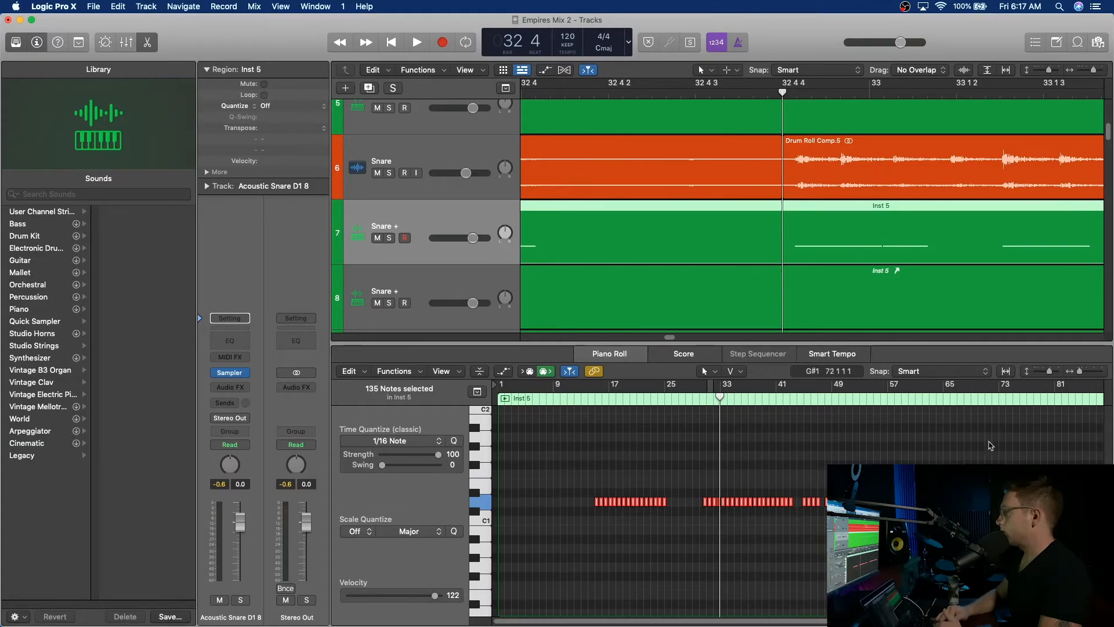
pyautogui.moveTo(1082, 374); pyautogui.dragTo(1111, 374)
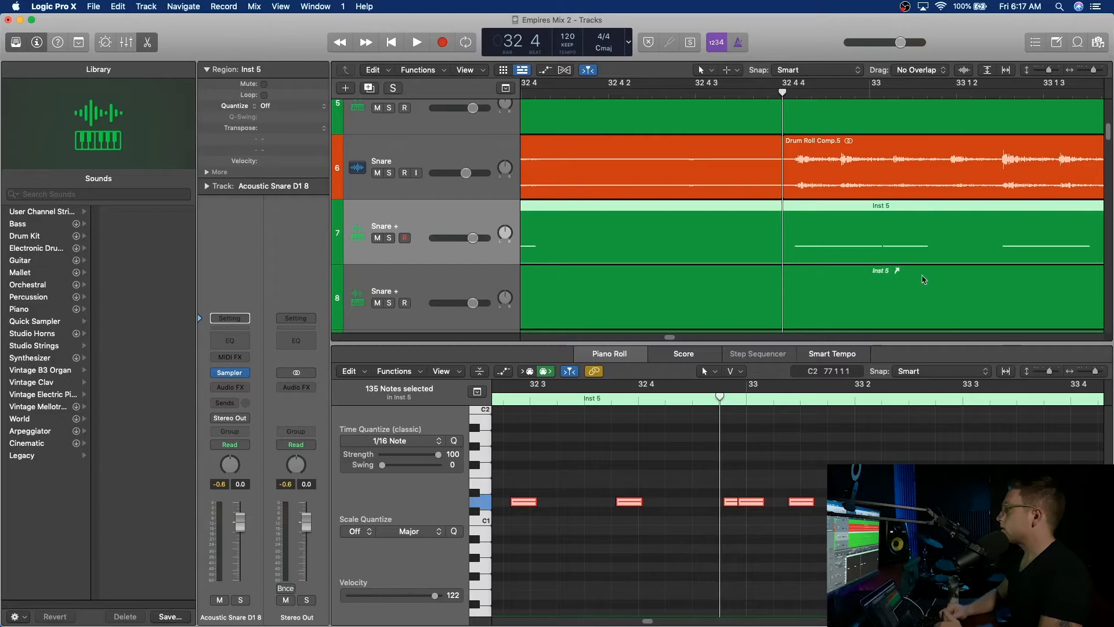
pyautogui.click(784, 93)
pyautogui.moveTo(784, 93); pyautogui.dragTo(893, 91)
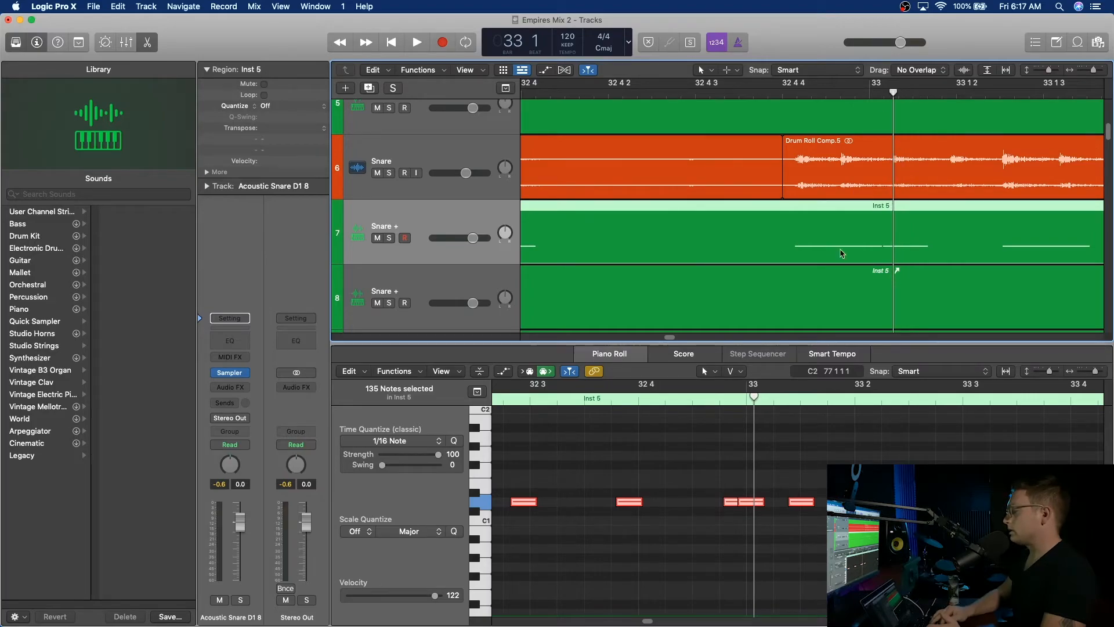
pyautogui.click(731, 481)
pyautogui.moveTo(719, 480); pyautogui.dragTo(747, 509)
pyautogui.click(766, 513)
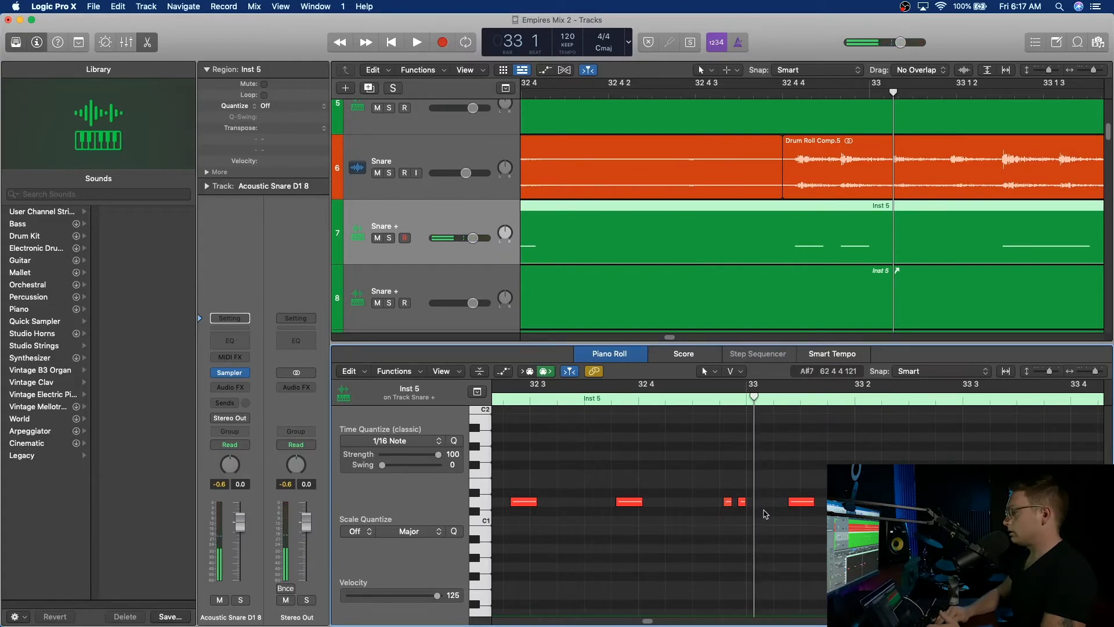
# - Copy the shortened note onto the third and fourth hits of the drum roll at bar 33
pyautogui.click(743, 503)
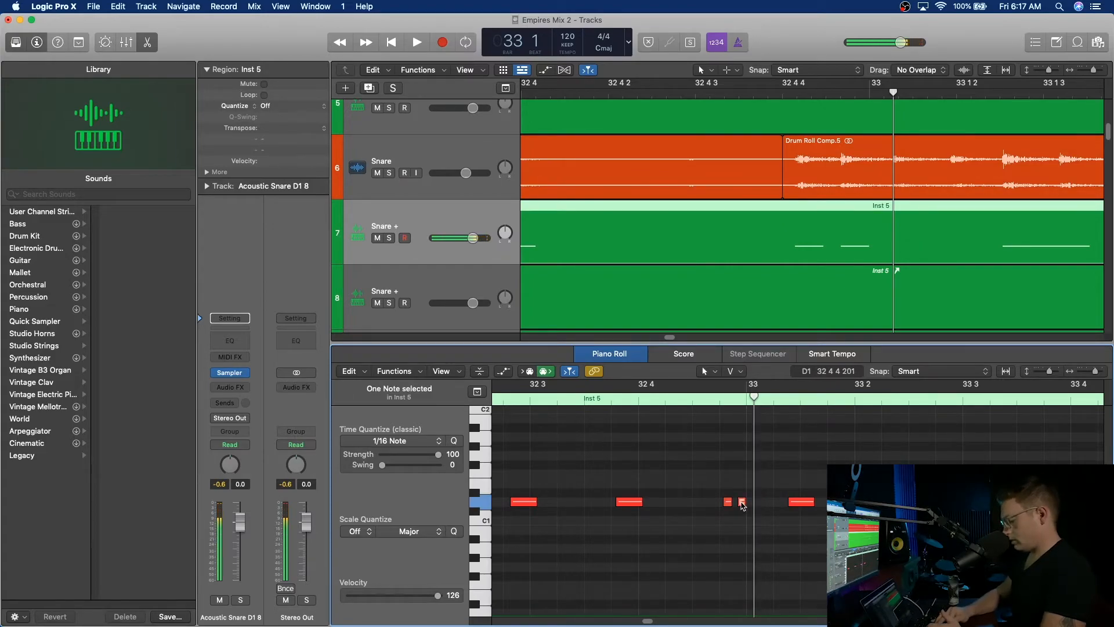
pyautogui.moveTo(743, 504); pyautogui.dragTo(759, 506)
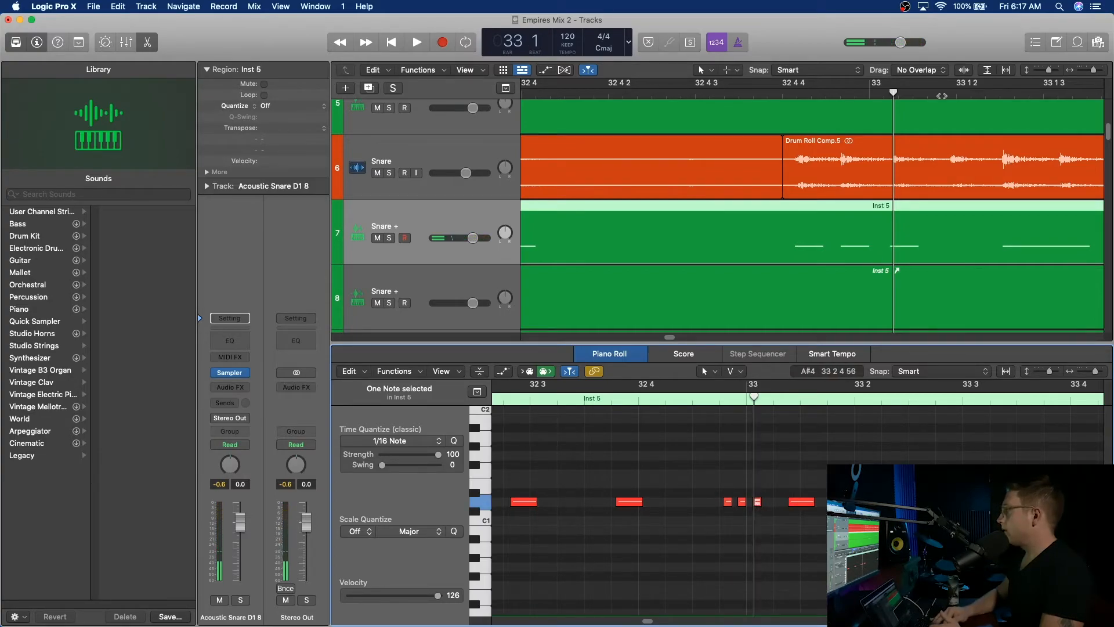
pyautogui.moveTo(894, 98); pyautogui.dragTo(951, 99)
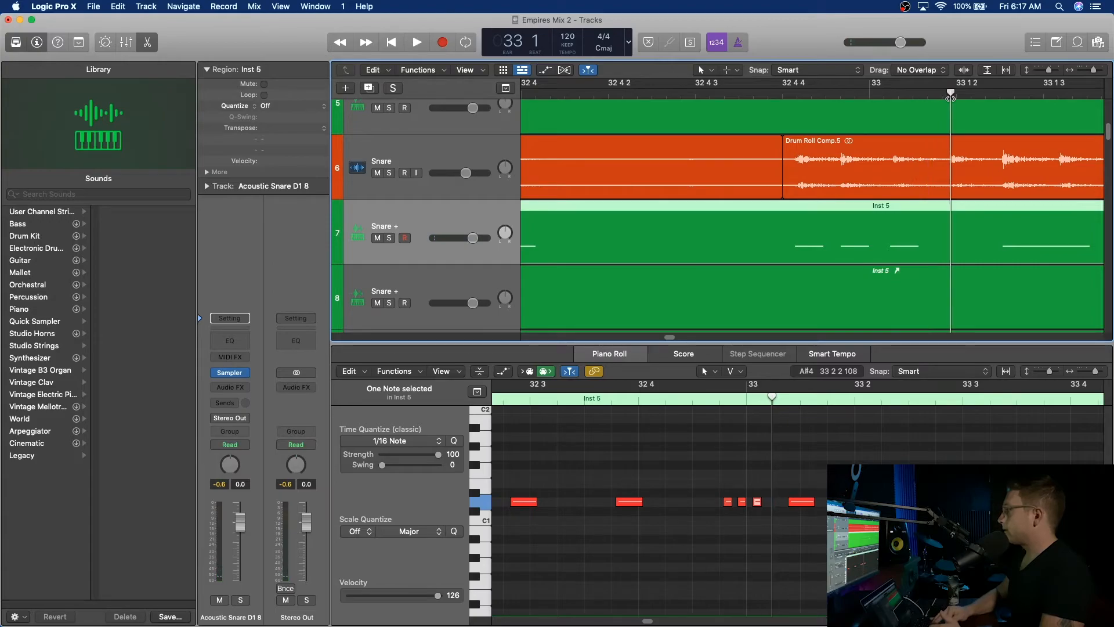
pyautogui.moveTo(759, 504); pyautogui.dragTo(778, 505)
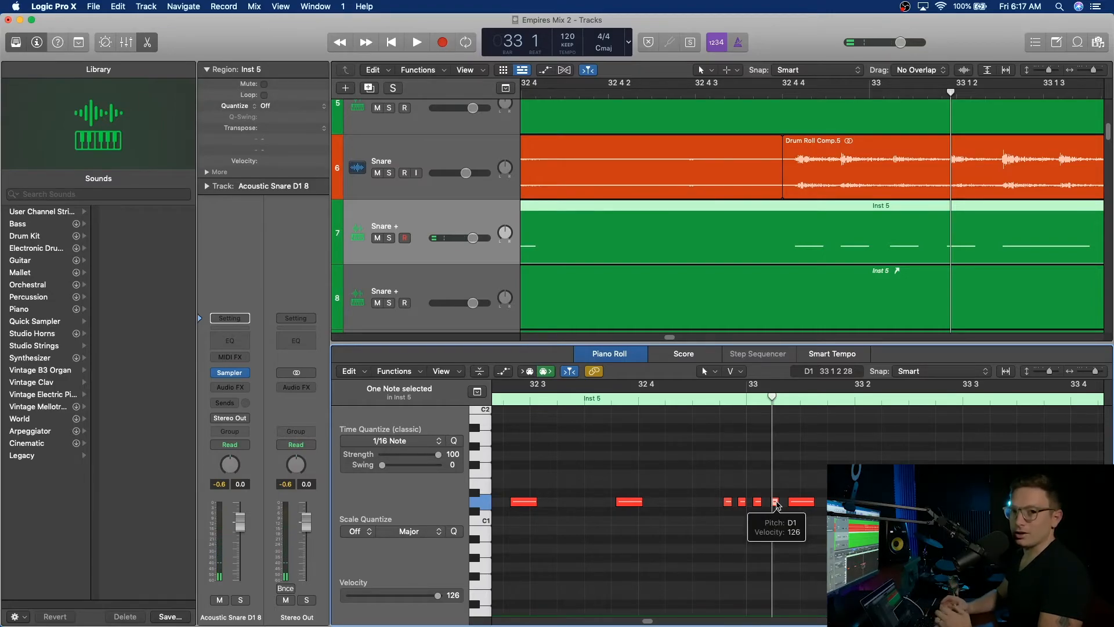
# - Delete the long note at the end of the bar 33 drum roll and place short note copies on the fifth and sixth hits
pyautogui.click(801, 502)
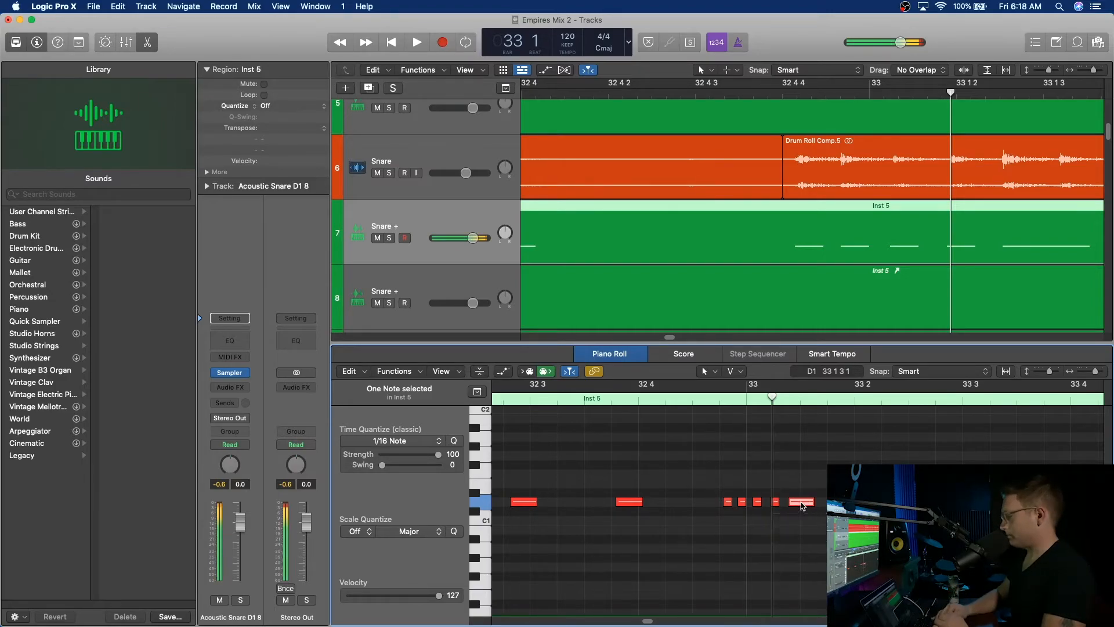
pyautogui.press('BackSpace')
pyautogui.hscroll(5, 989, 114)
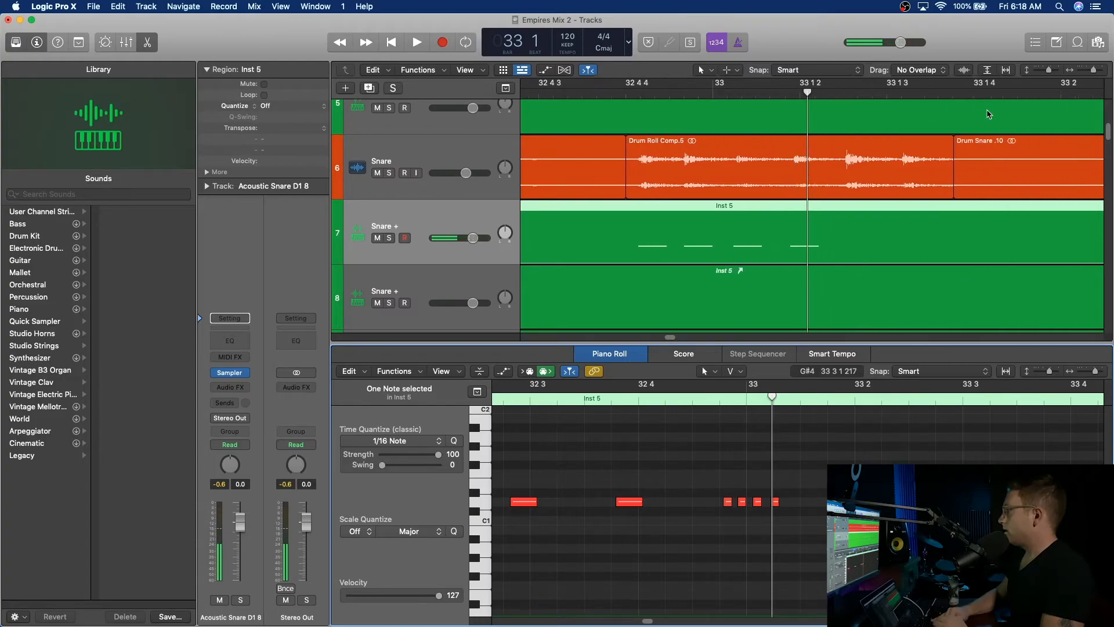
pyautogui.hscroll(-1, 989, 114)
pyautogui.moveTo(694, 91); pyautogui.dragTo(744, 99)
pyautogui.click(775, 503)
pyautogui.moveTo(775, 502); pyautogui.dragTo(792, 504)
pyautogui.click(806, 96)
pyautogui.moveTo(804, 96); pyautogui.dragTo(801, 95)
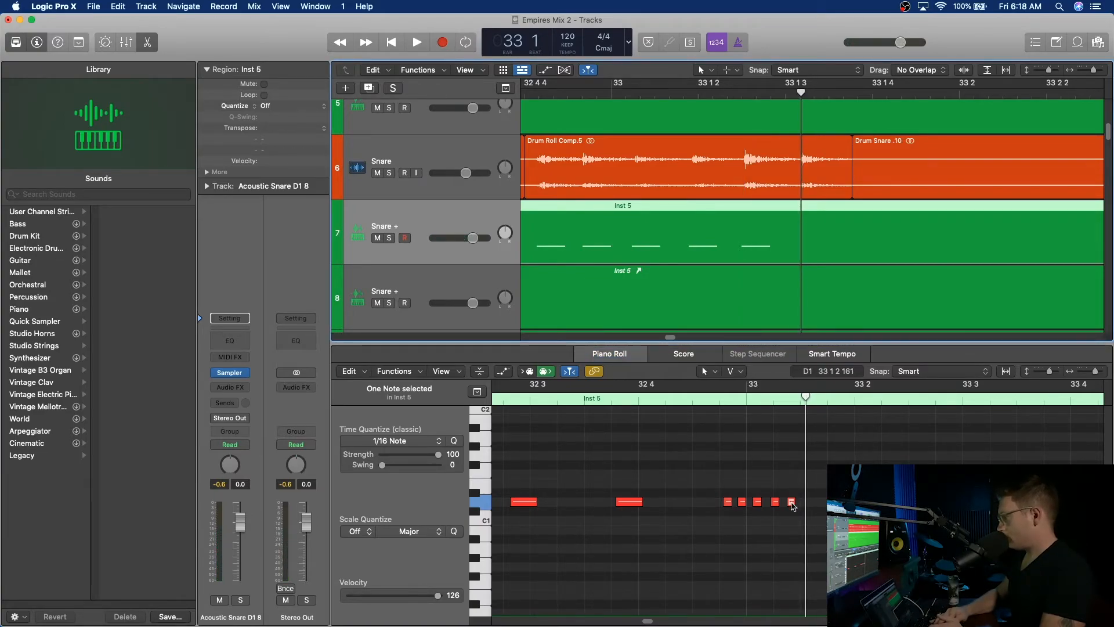
pyautogui.moveTo(793, 505); pyautogui.dragTo(810, 504)
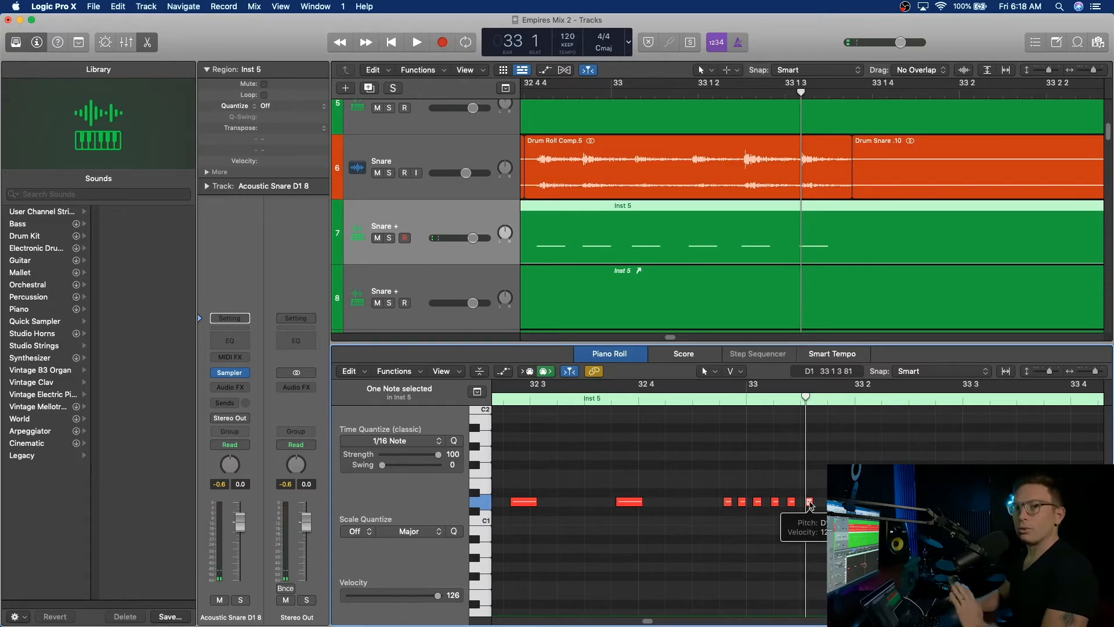
# - Locate the next drum roll at bar 60, play it briefly, and align the playhead with its first hit
pyautogui.hscroll(15, 952, 146)
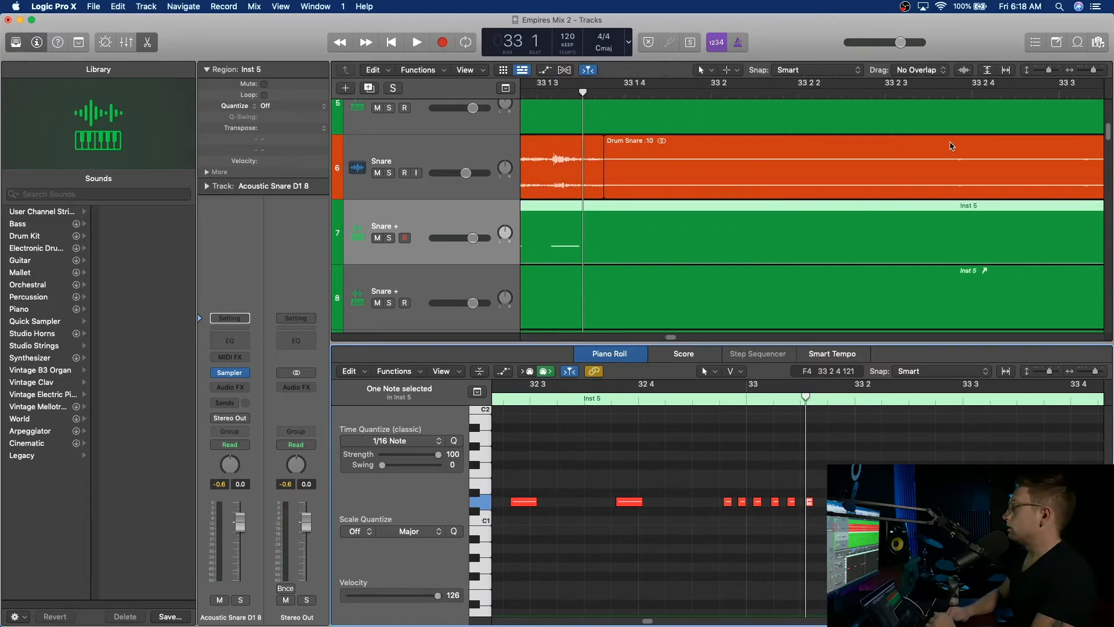
pyautogui.hscroll(2, 952, 146)
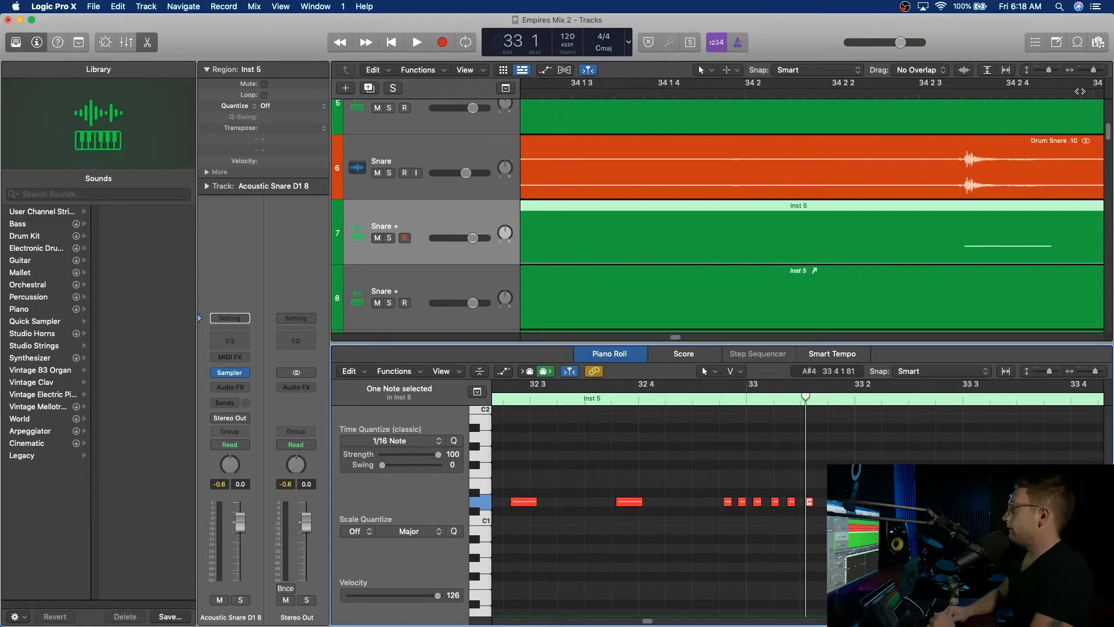
pyautogui.moveTo(1095, 73); pyautogui.dragTo(1071, 76)
pyautogui.hscroll(-5, 815, 103)
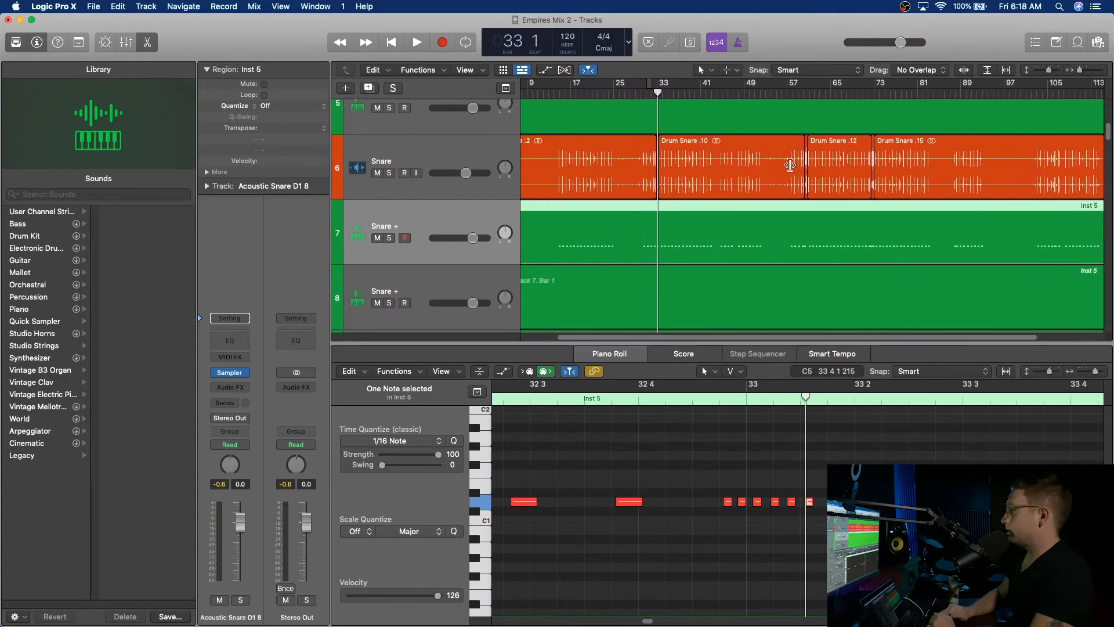
pyautogui.click(802, 93)
pyautogui.press('space')
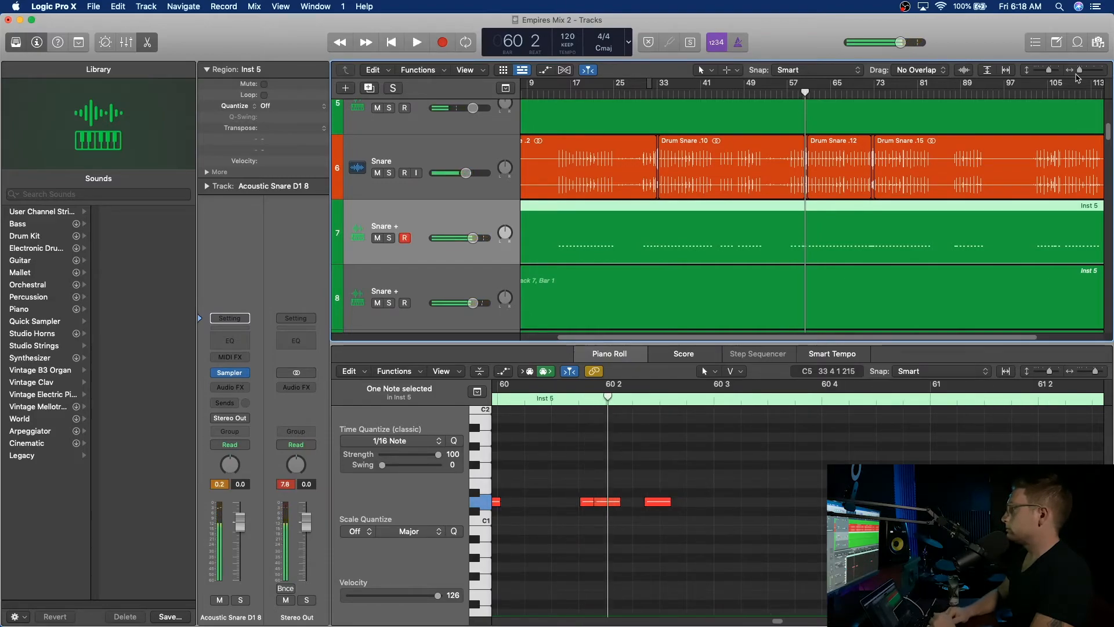
pyautogui.moveTo(1080, 71); pyautogui.dragTo(1097, 74)
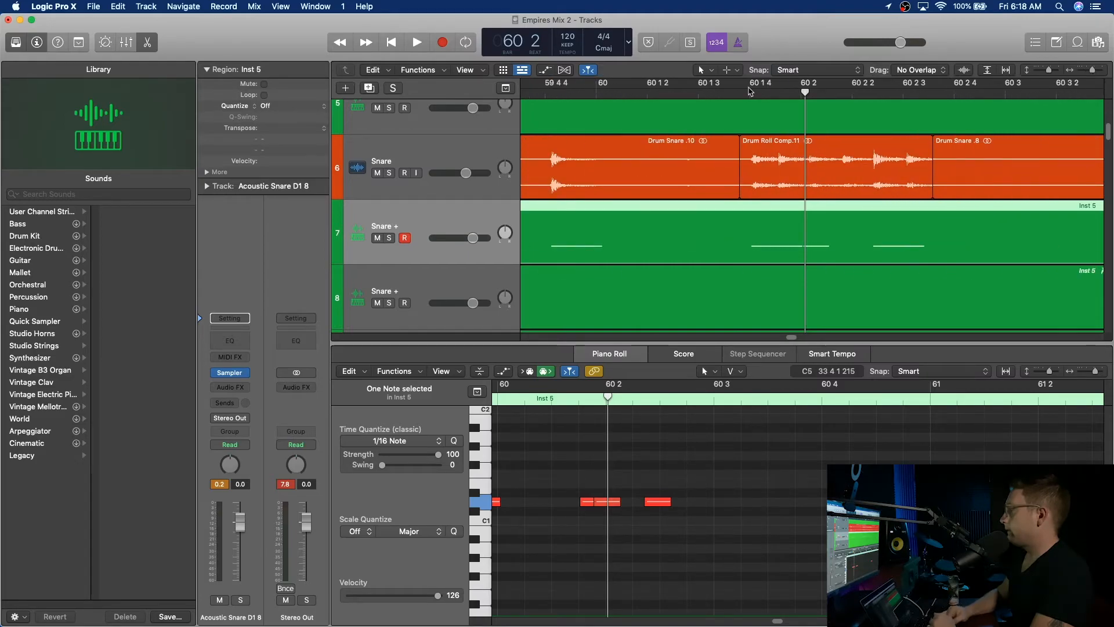
pyautogui.moveTo(765, 92); pyautogui.dragTo(753, 91)
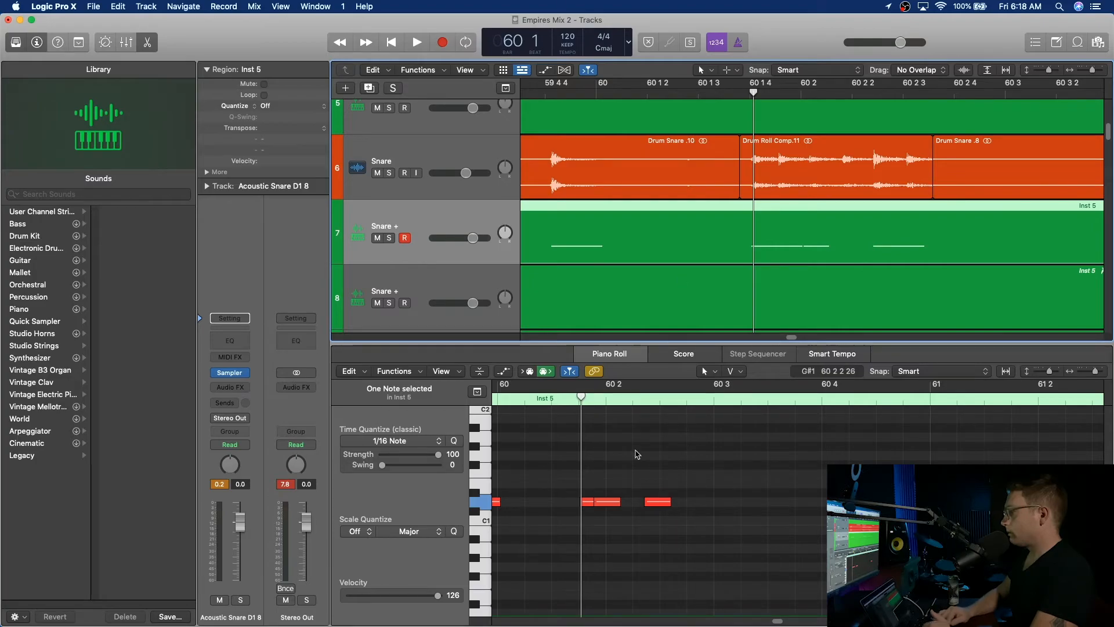
# - Delete the second and third notes of the bar 60 drum roll and shorten the first note to fit the recorded hit spacing
pyautogui.click(606, 502)
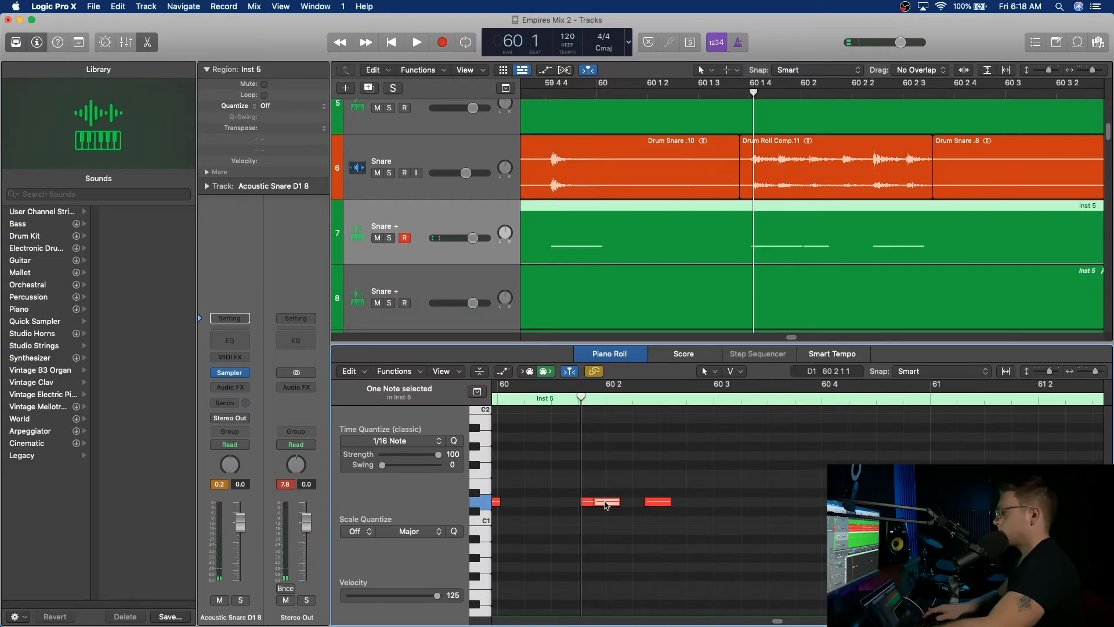
pyautogui.moveTo(606, 503); pyautogui.dragTo(649, 500)
pyautogui.click(654, 503)
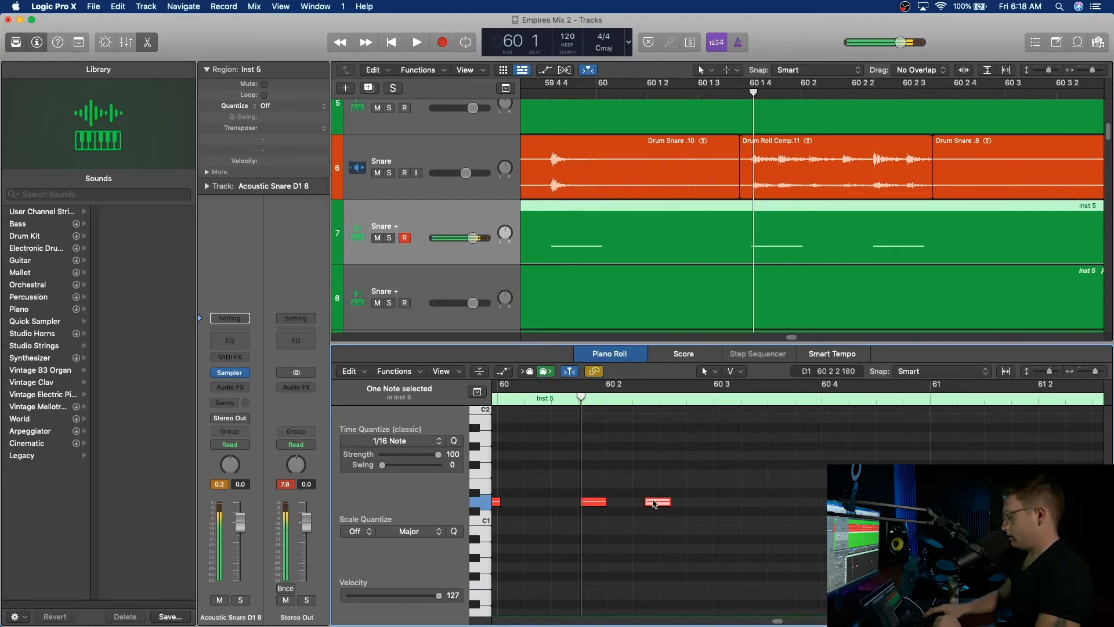
pyautogui.press('Delete')
pyautogui.moveTo(603, 503); pyautogui.dragTo(590, 503)
# - Copy the shortened note onto the second, third and fourth recorded hits of the bar 60 drum roll, aligning each copy with the playhead
pyautogui.moveTo(754, 93); pyautogui.dragTo(778, 96)
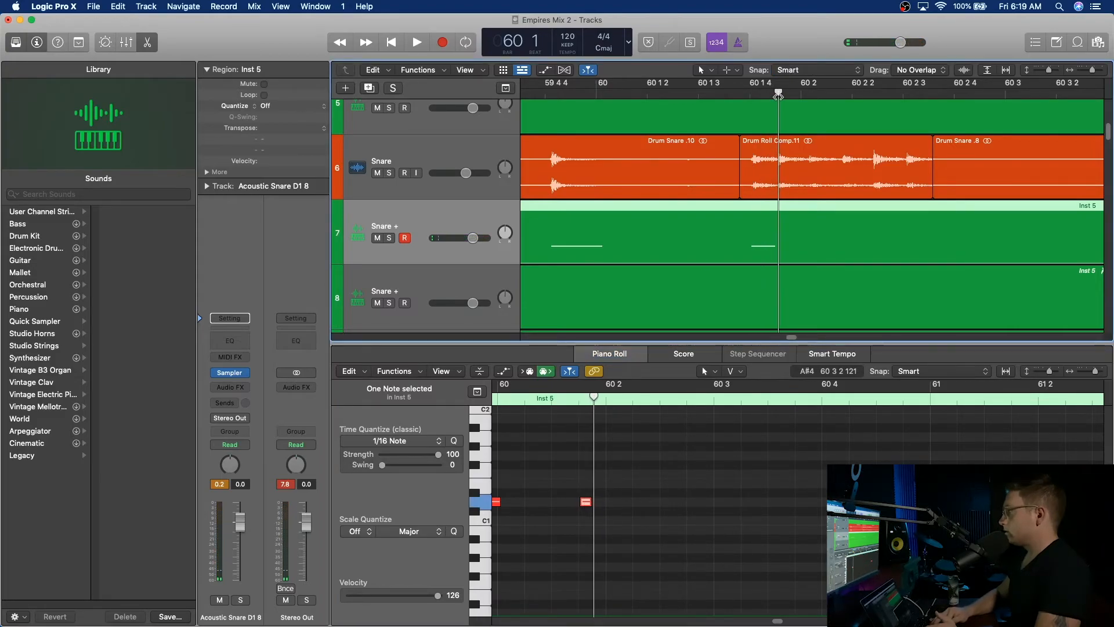
pyautogui.moveTo(586, 503); pyautogui.dragTo(600, 503)
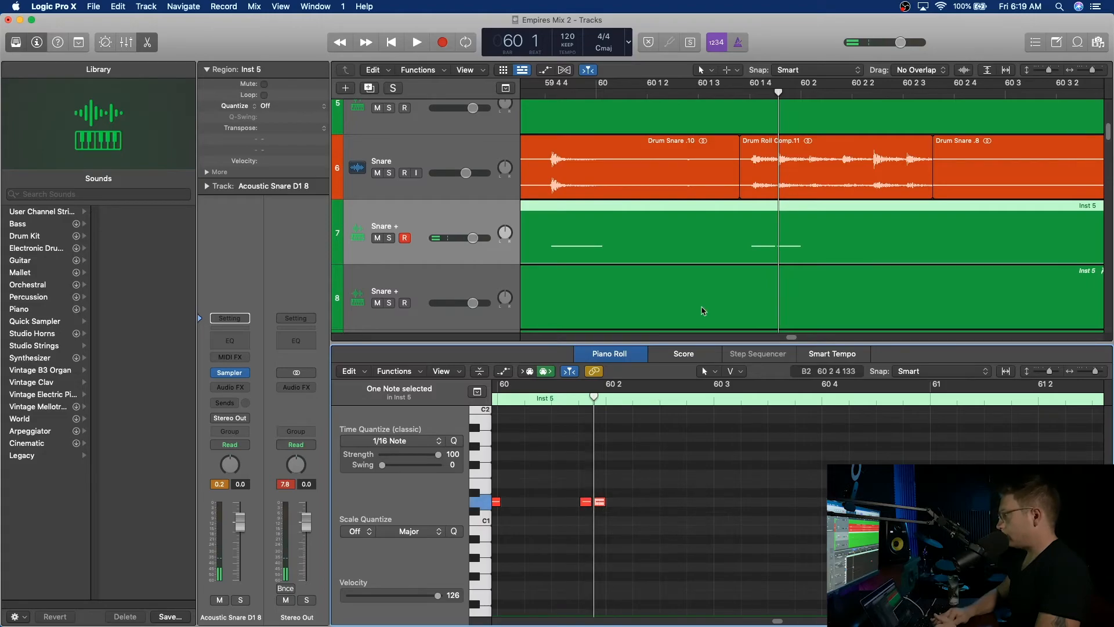
pyautogui.moveTo(779, 95); pyautogui.dragTo(809, 94)
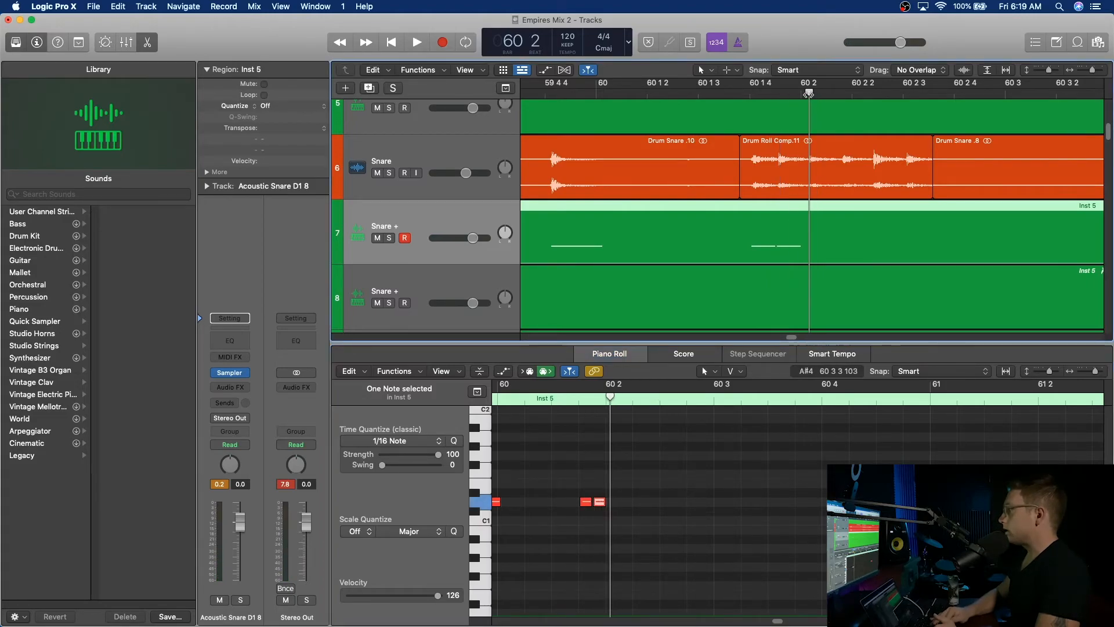
pyautogui.moveTo(601, 504); pyautogui.dragTo(617, 504)
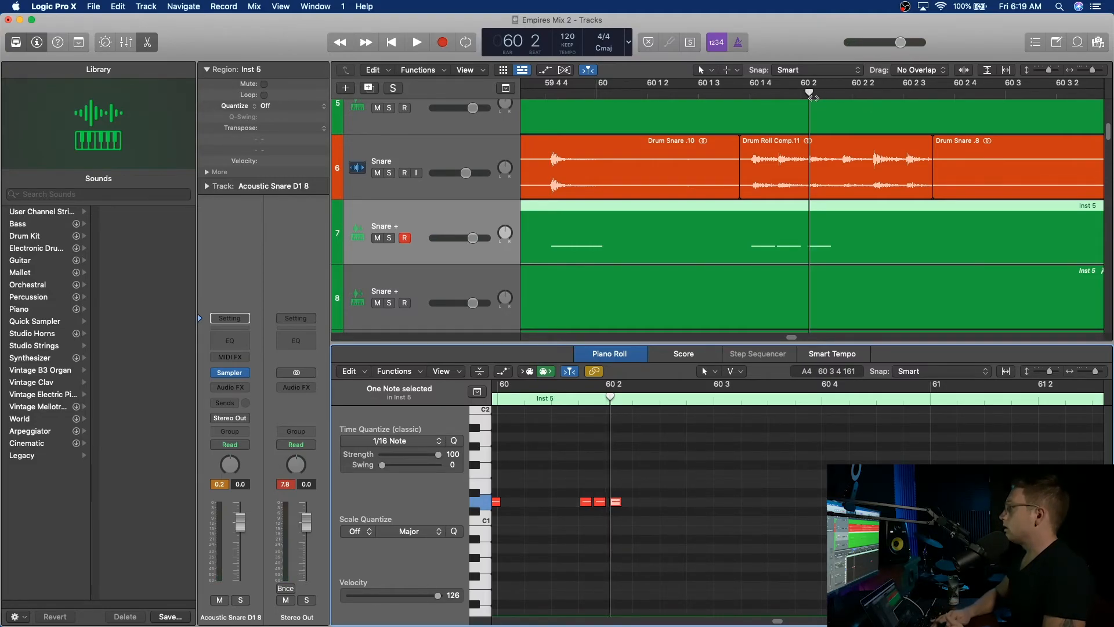
pyautogui.moveTo(811, 97); pyautogui.dragTo(844, 98)
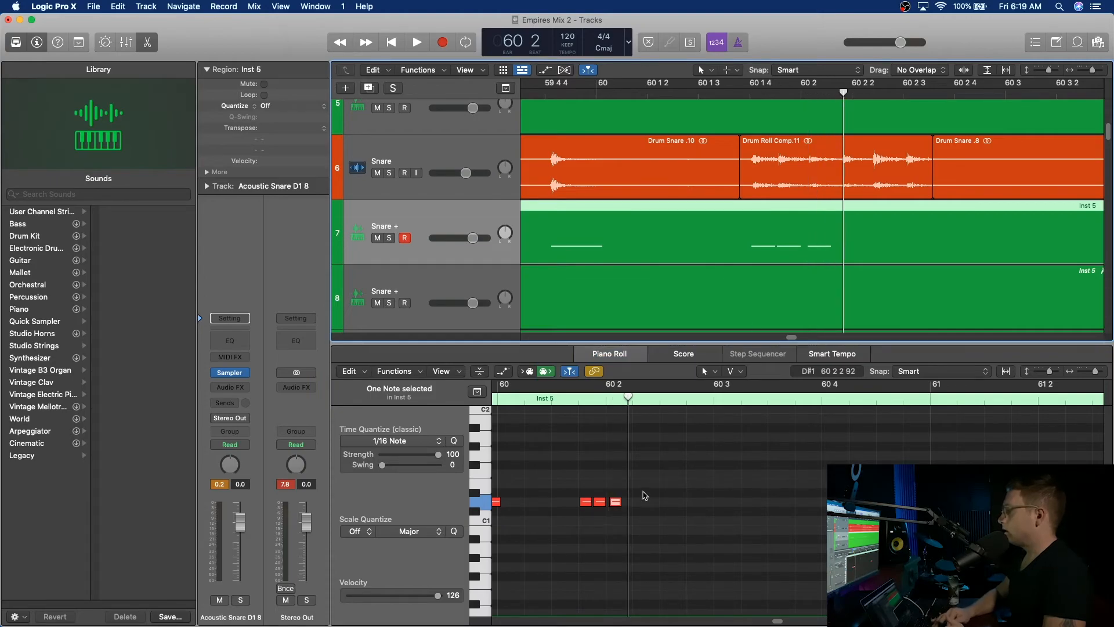
pyautogui.moveTo(618, 504); pyautogui.dragTo(635, 502)
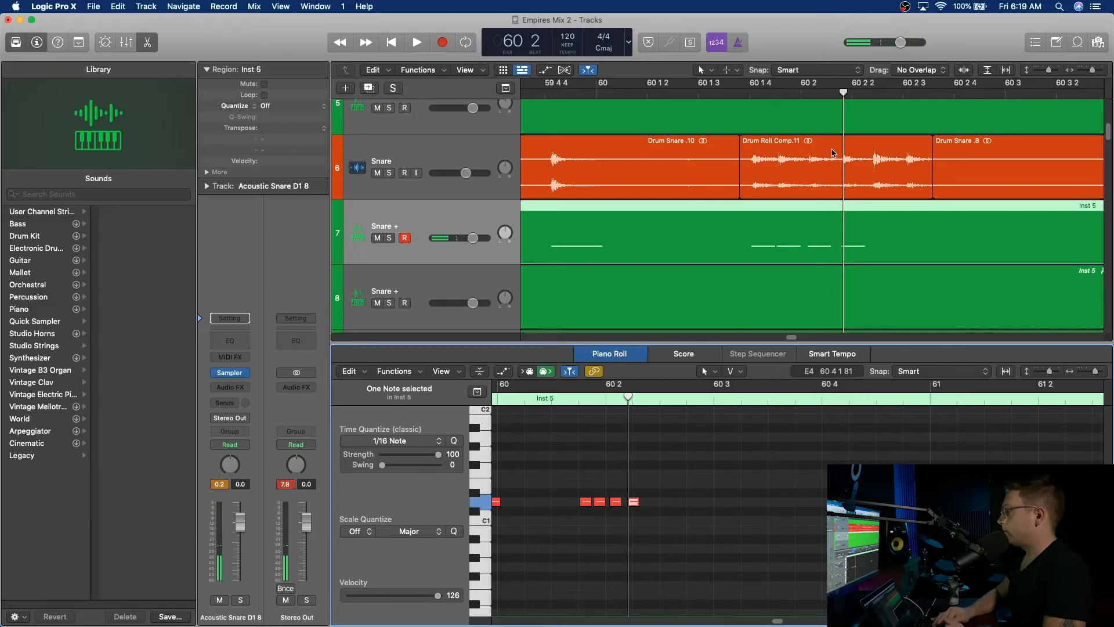
# - Place copies of the short note on the fifth and sixth hits of the bar 60 drum roll
pyautogui.moveTo(844, 96); pyautogui.dragTo(872, 94)
pyautogui.moveTo(633, 502); pyautogui.dragTo(650, 503)
pyautogui.moveTo(874, 96); pyautogui.dragTo(906, 96)
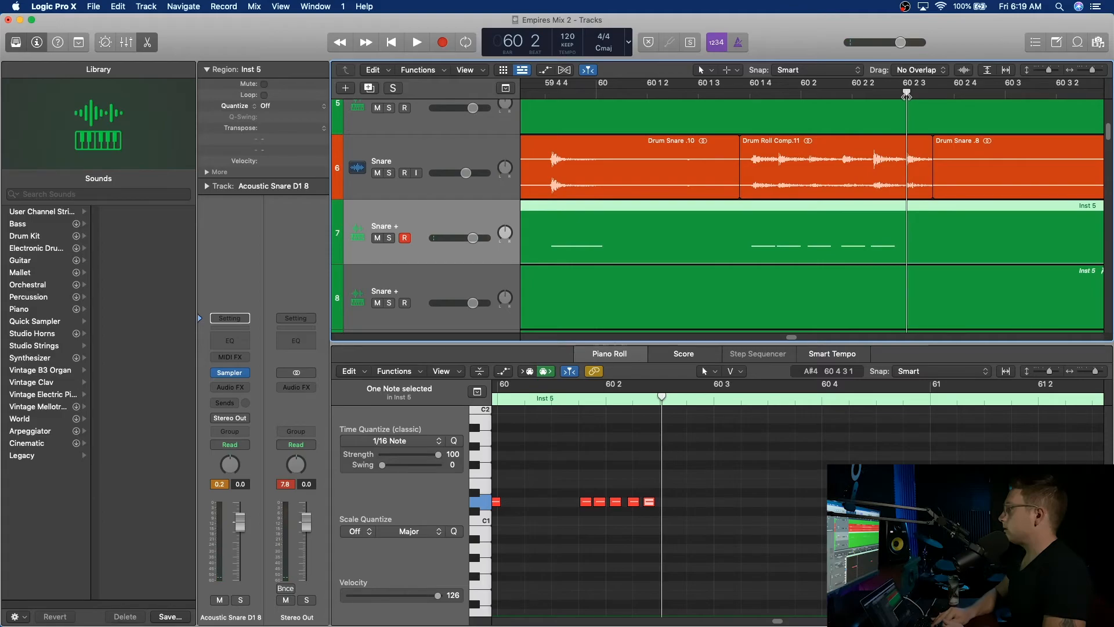
pyautogui.moveTo(651, 504); pyautogui.dragTo(668, 504)
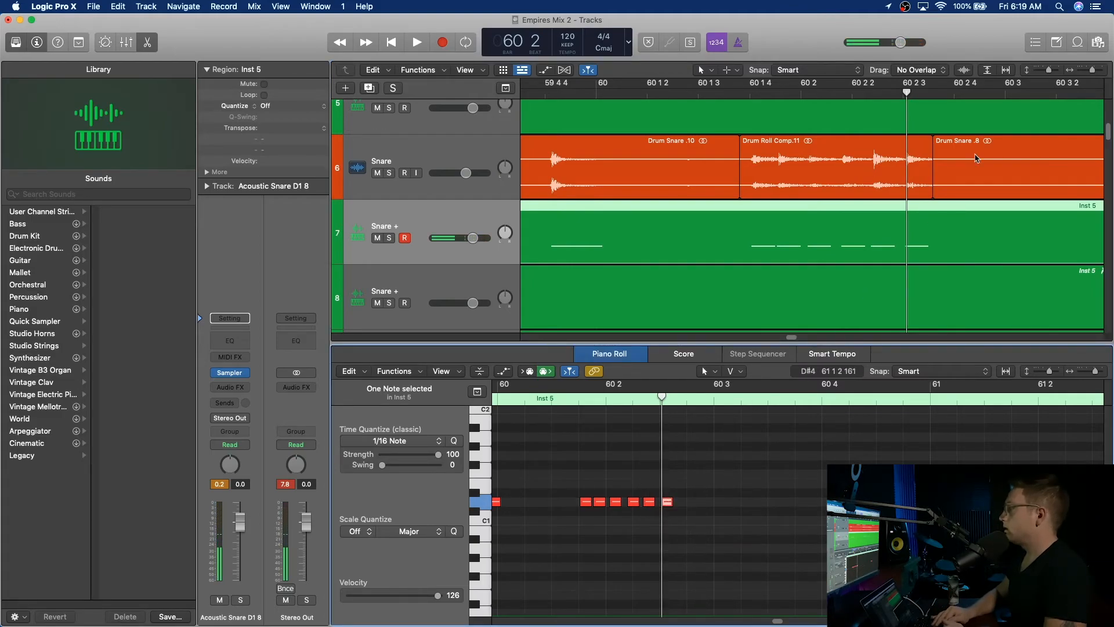
# - Locate the drum roll just before bar 73, solo the recorded Snare track and play the roll briefly
pyautogui.hscroll(5, 812, 232)
pyautogui.moveTo(1093, 76); pyautogui.dragTo(1077, 77)
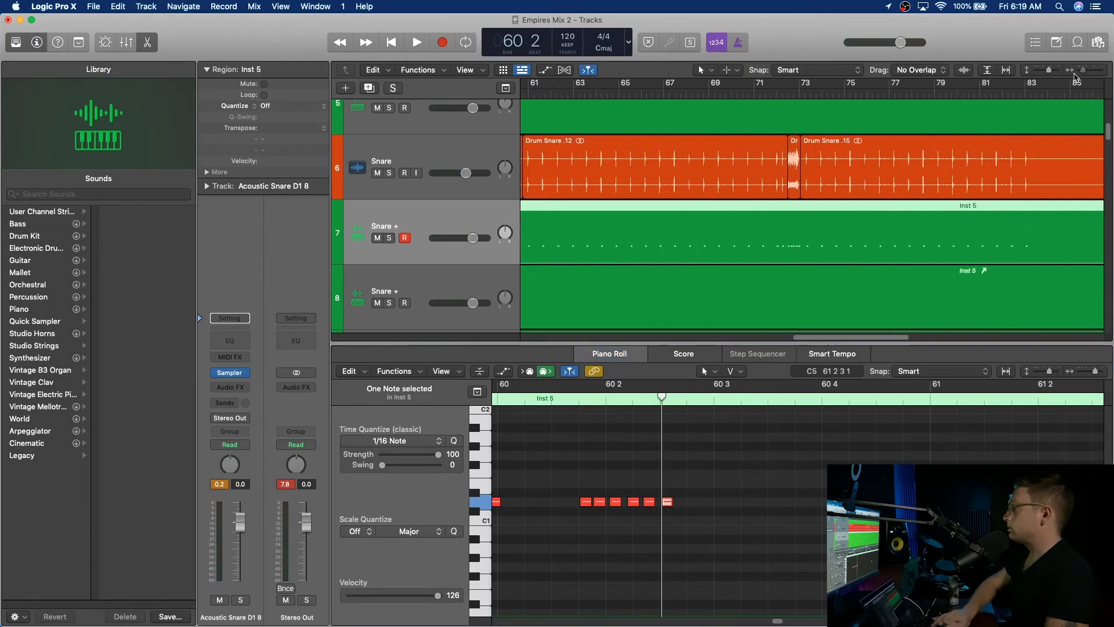
pyautogui.click(787, 94)
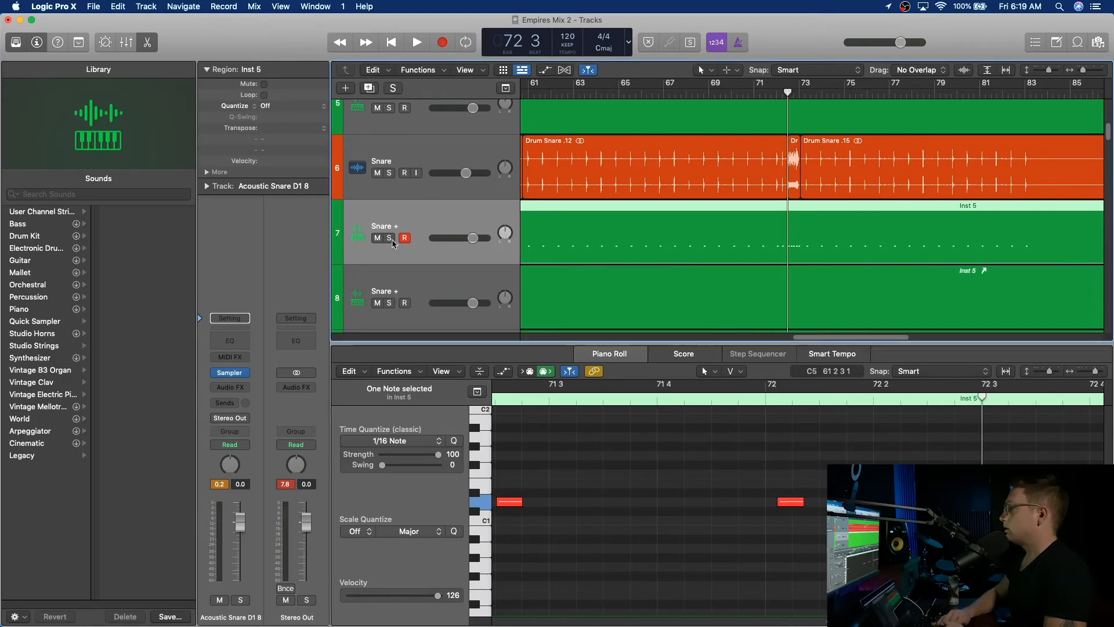
pyautogui.click(389, 173)
pyautogui.press('space')
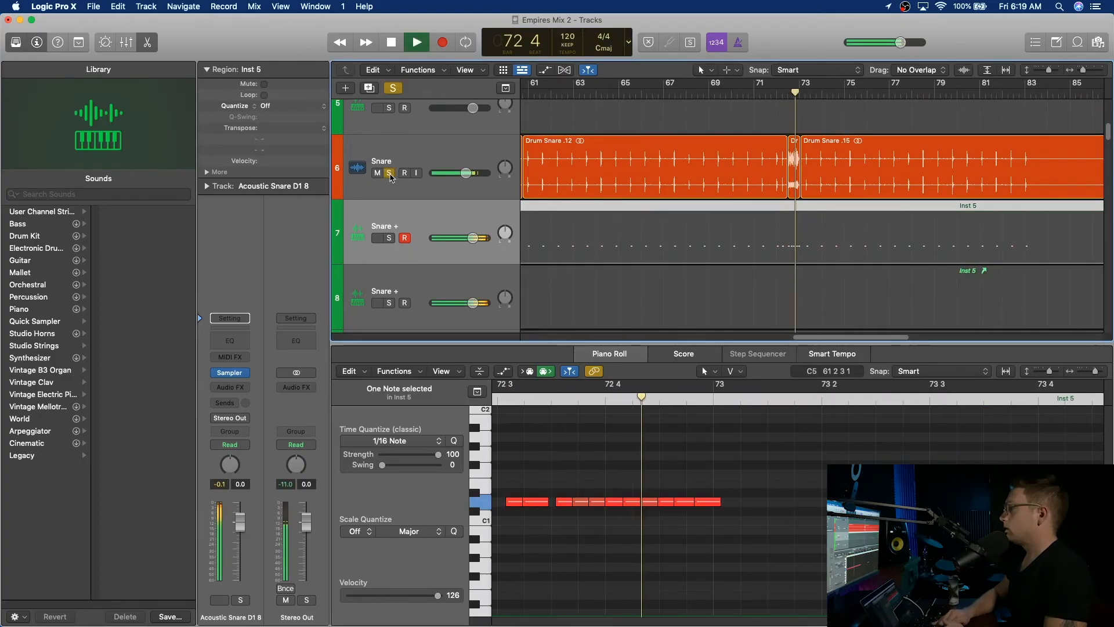
pyautogui.press('space')
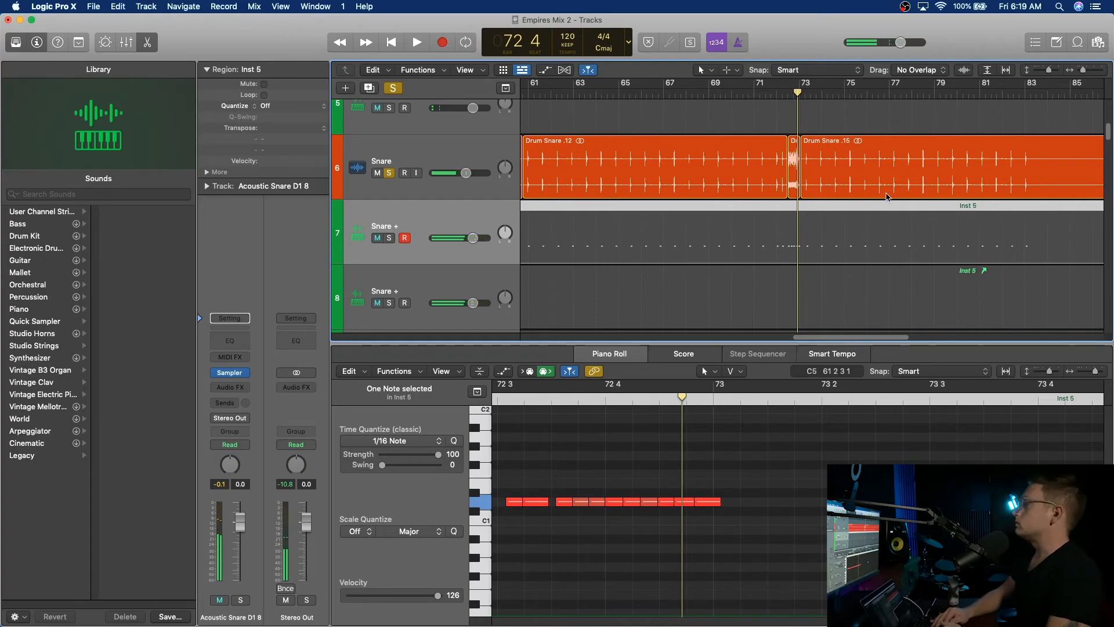
# - Select all Snare + notes under the Drum Roll Comp.14 region and shorten them together so gaps separate the hits
pyautogui.moveTo(1083, 70); pyautogui.dragTo(1091, 72)
pyautogui.hscroll(-5, 796, 196)
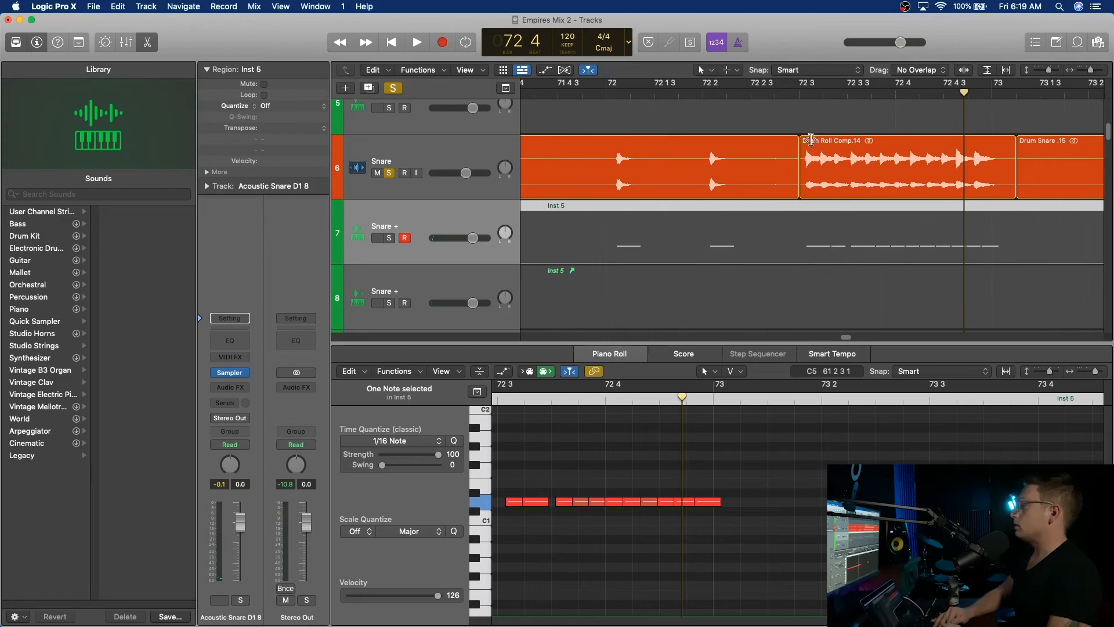
pyautogui.click(798, 92)
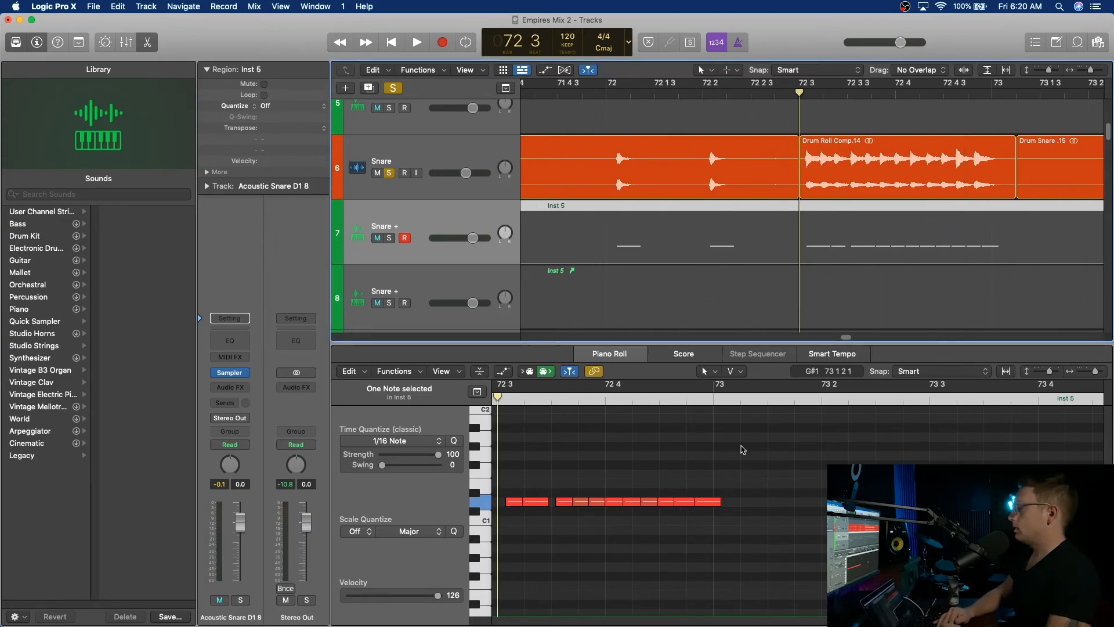
pyautogui.hscroll(-5, 743, 449)
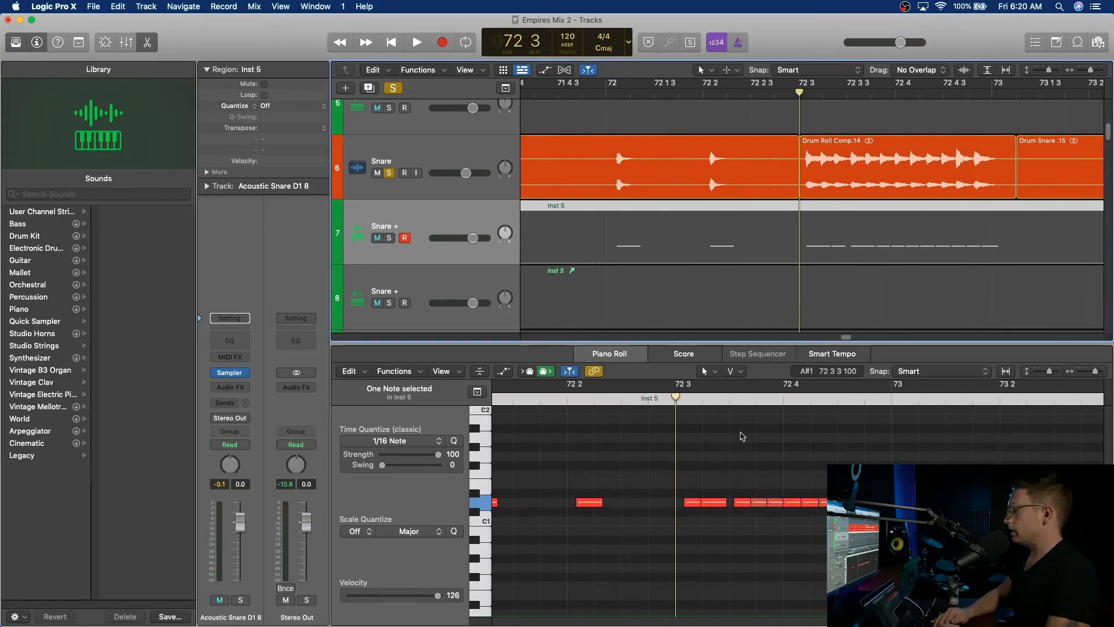
pyautogui.moveTo(685, 476); pyautogui.dragTo(836, 525)
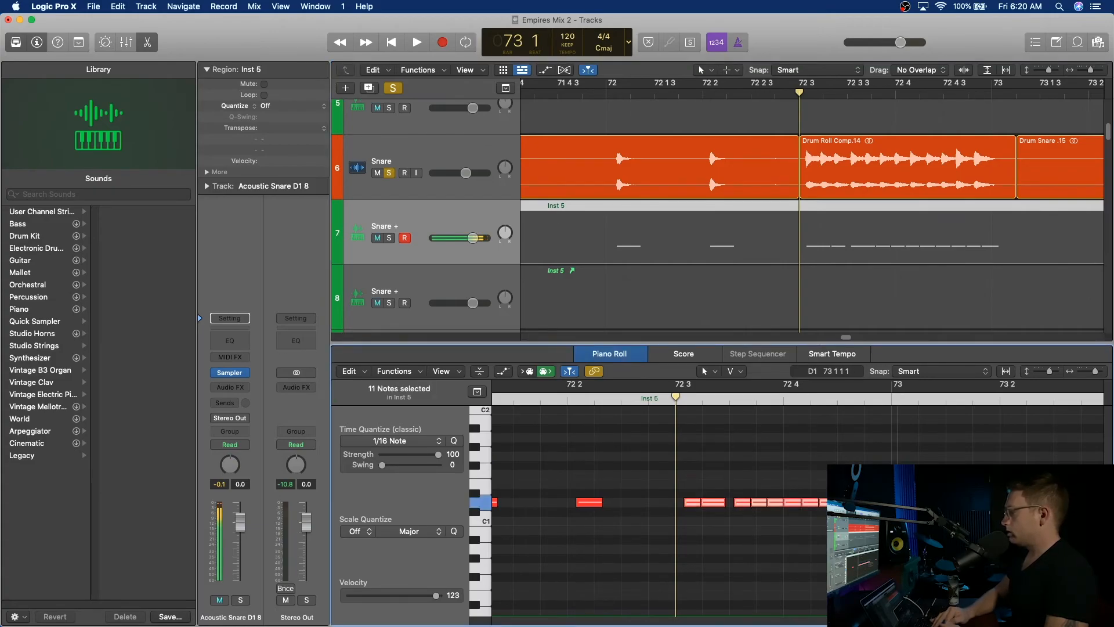
pyautogui.moveTo(893, 502); pyautogui.dragTo(874, 511)
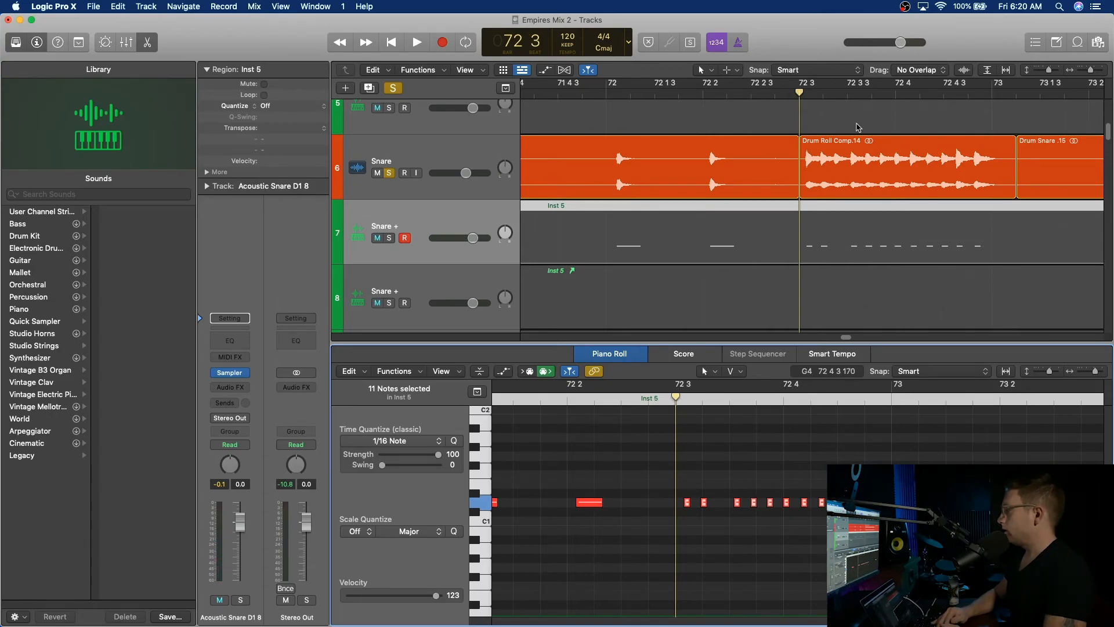
# - Solo Snare + alongside the recorded Snare and show its Inst 5 region in the Piano Roll
pyautogui.click(393, 165)
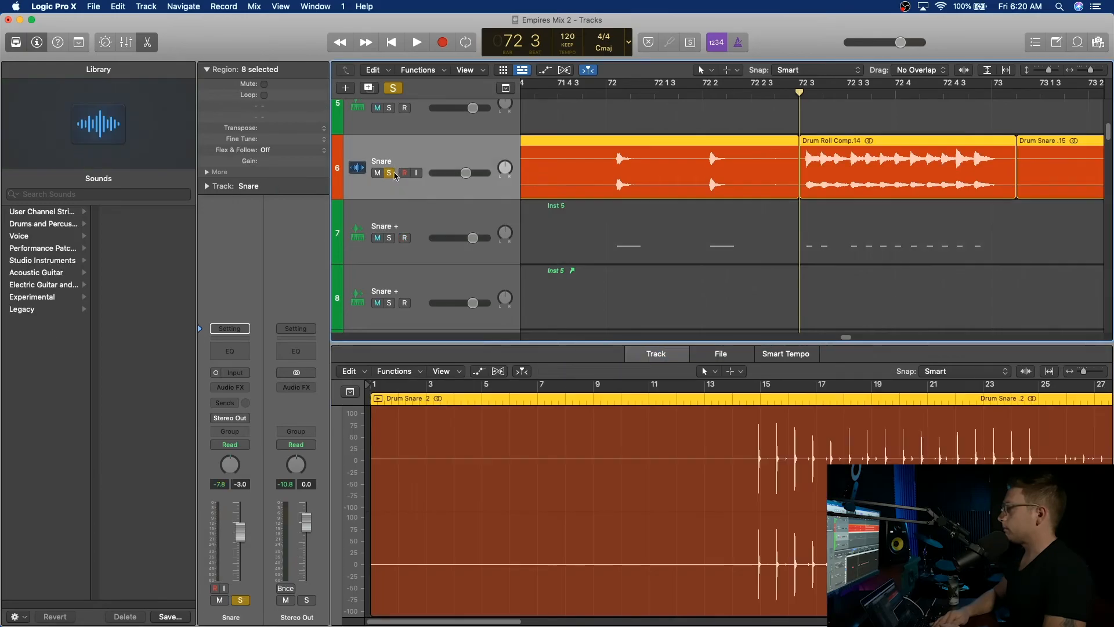
pyautogui.click(389, 238)
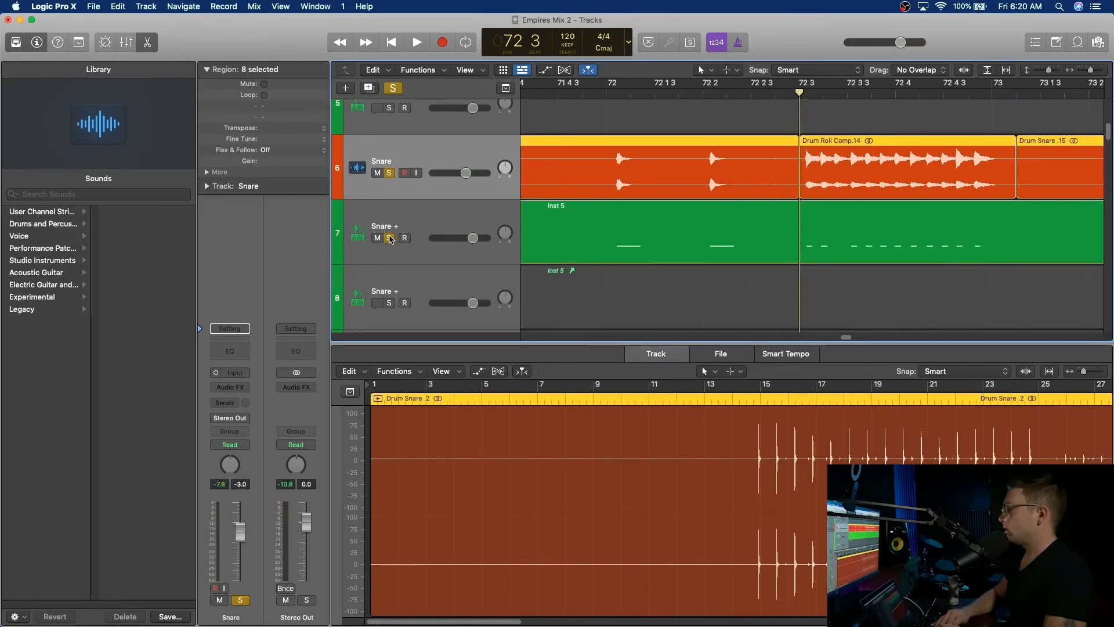
pyautogui.click(587, 216)
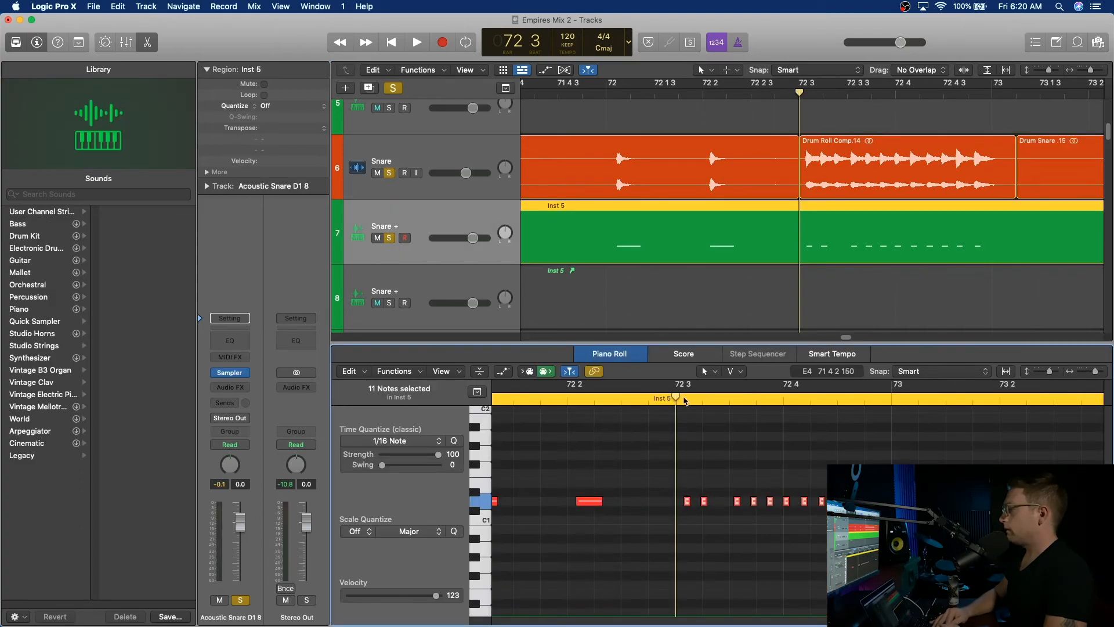
# - Copy the second drum-roll note onto the missing third hit after 72 3, and check the remaining notes against the recorded hits
pyautogui.moveTo(676, 398); pyautogui.dragTo(702, 399)
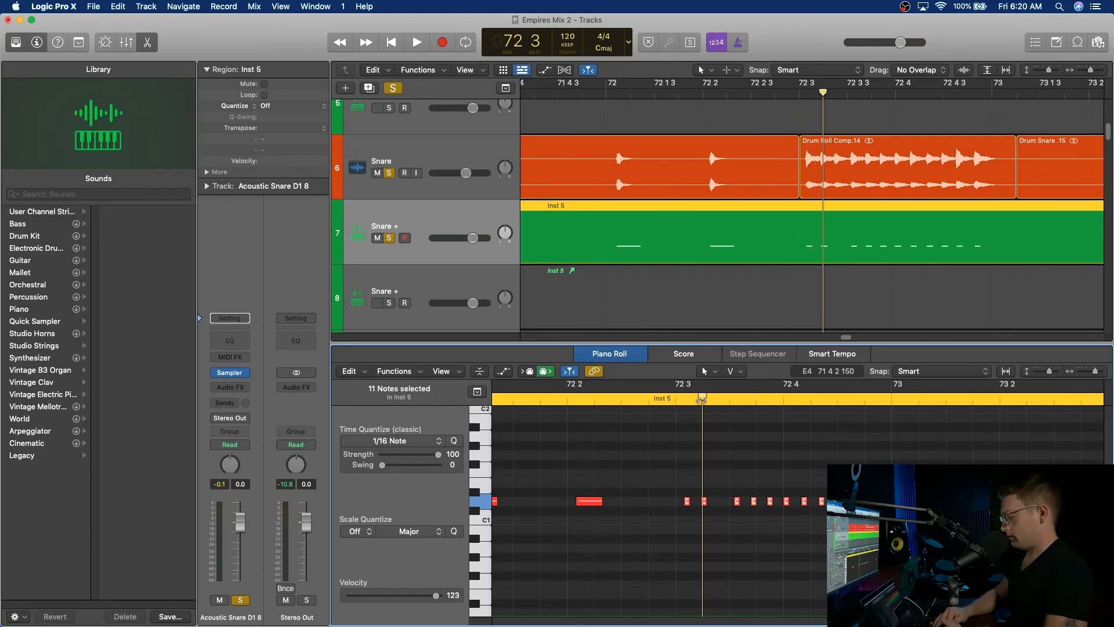
pyautogui.moveTo(702, 400); pyautogui.dragTo(714, 399)
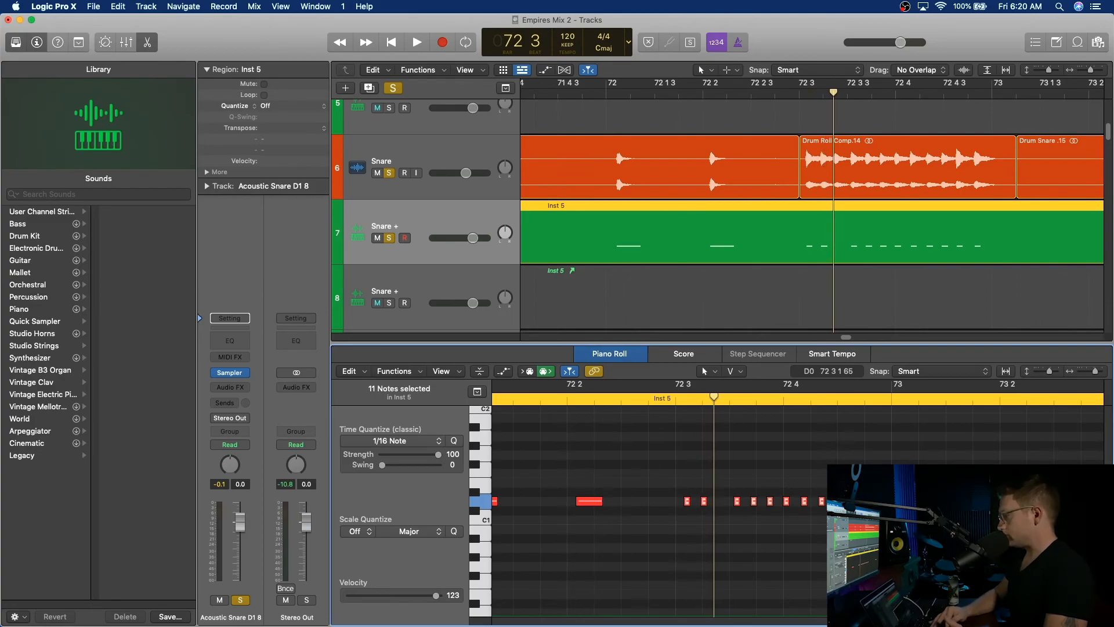
pyautogui.click(766, 565)
pyautogui.click(705, 501)
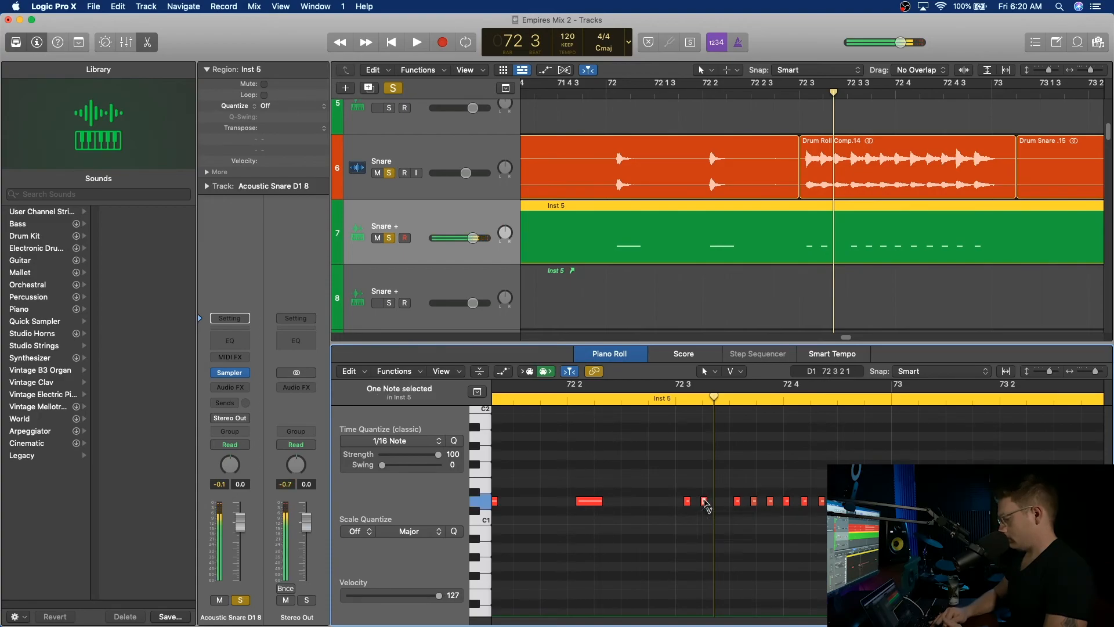
pyautogui.moveTo(705, 502); pyautogui.dragTo(722, 504)
pyautogui.moveTo(714, 398); pyautogui.dragTo(871, 412)
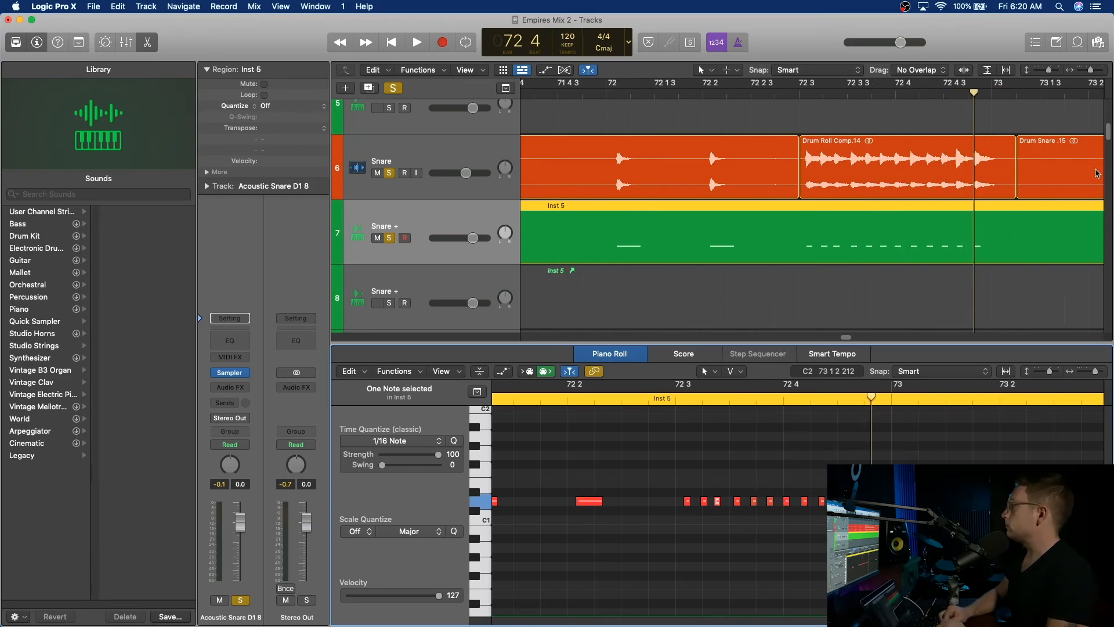
# - Close the Piano Roll to show the whole arrangement and unsolo the Snare and Snare + tracks
pyautogui.moveTo(1092, 70); pyautogui.dragTo(1080, 71)
pyautogui.scroll(5, 831, 155)
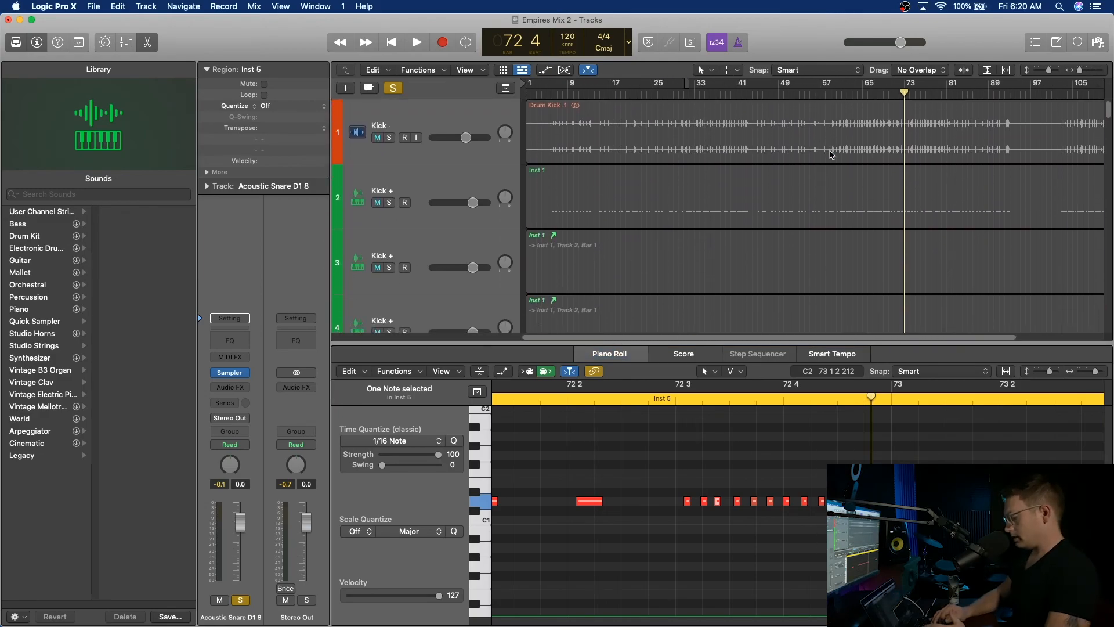
pyautogui.press('x')
pyautogui.press('x')
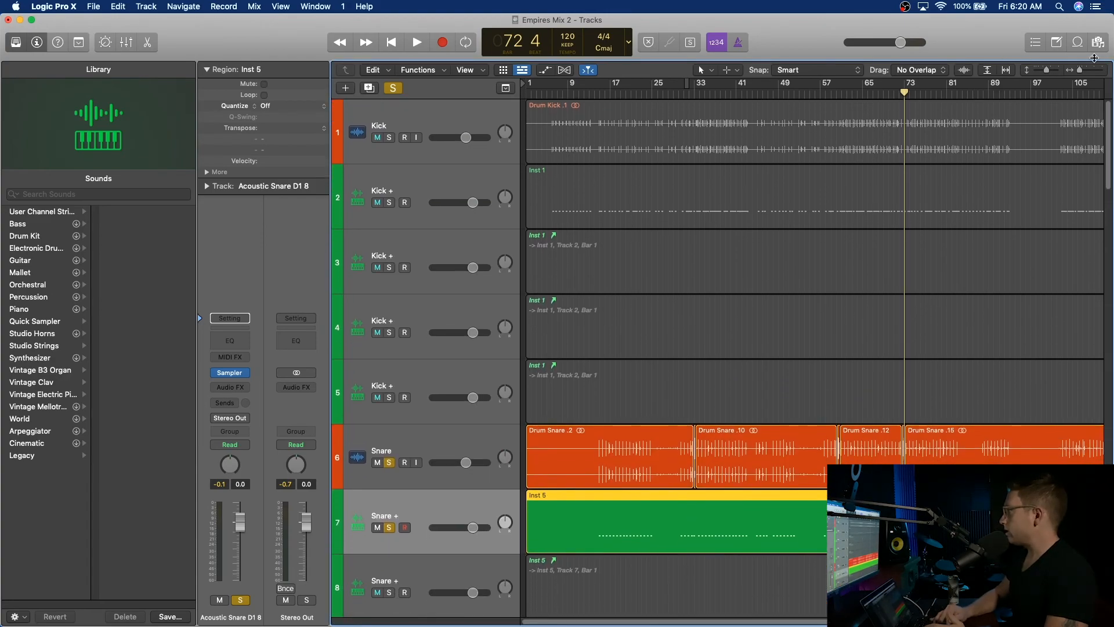
pyautogui.click(389, 462)
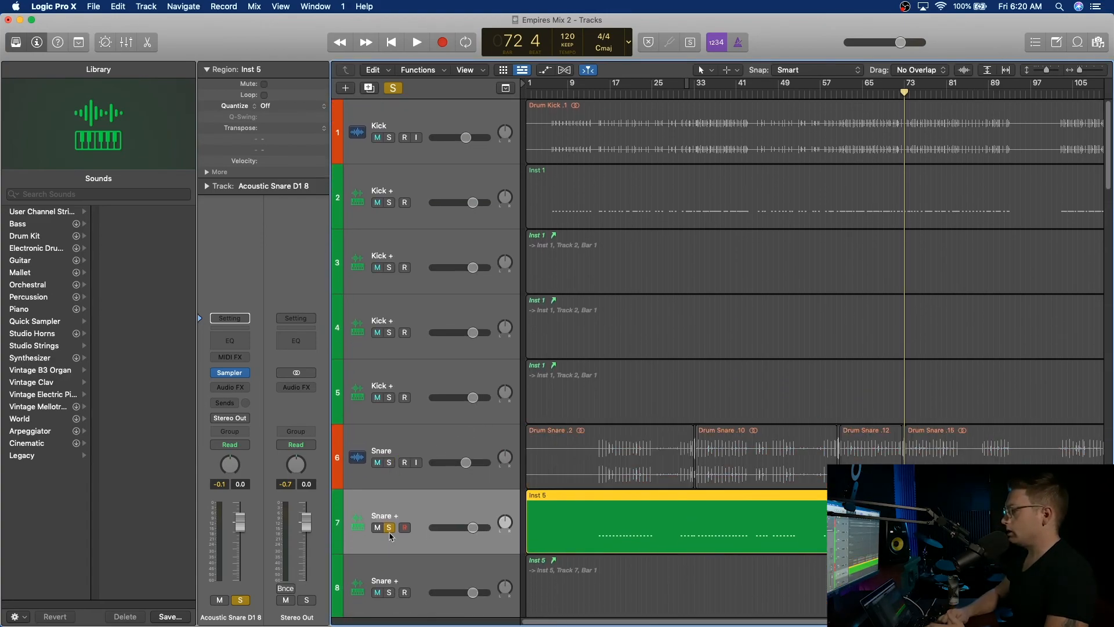
pyautogui.click(389, 527)
# - Open the Inst 1 region of the first Kick + track, select all its notes and raise their velocity to 127
pyautogui.click(452, 188)
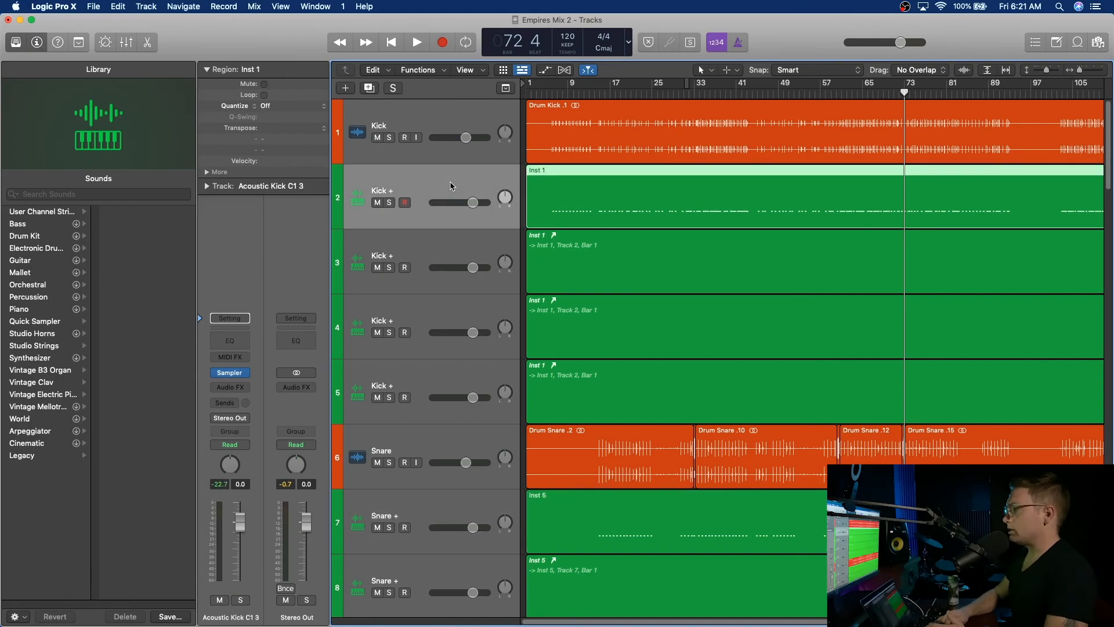
pyautogui.doubleClick(603, 178)
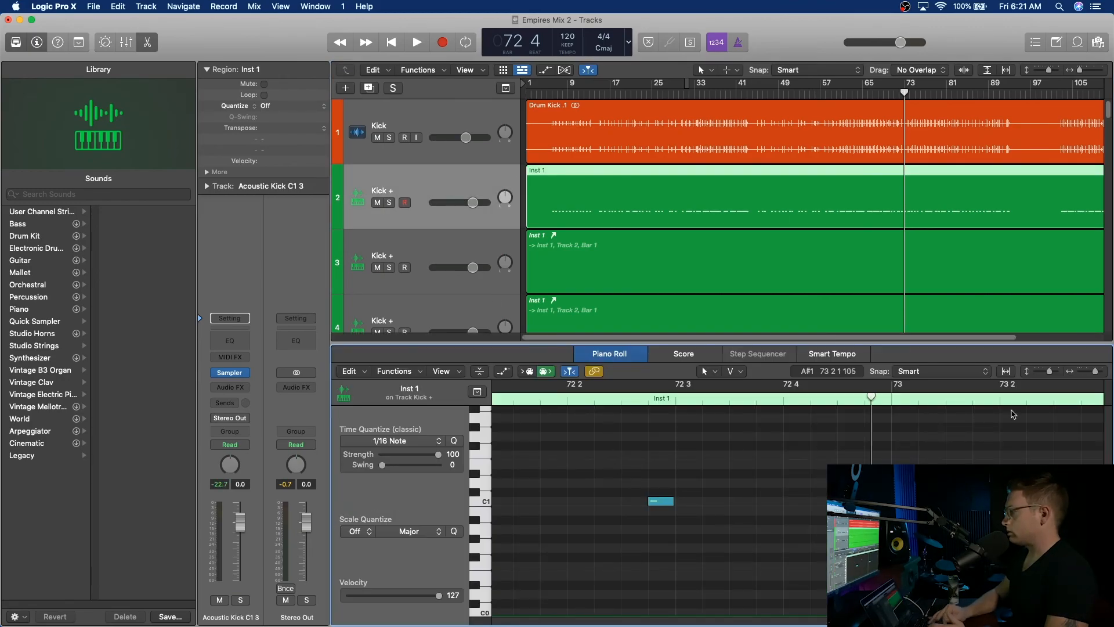
pyautogui.moveTo(1095, 371); pyautogui.dragTo(1050, 374)
pyautogui.hscroll(-10, 521, 477)
pyautogui.moveTo(520, 475); pyautogui.dragTo(1108, 593)
pyautogui.hscroll(-15, 616, 473)
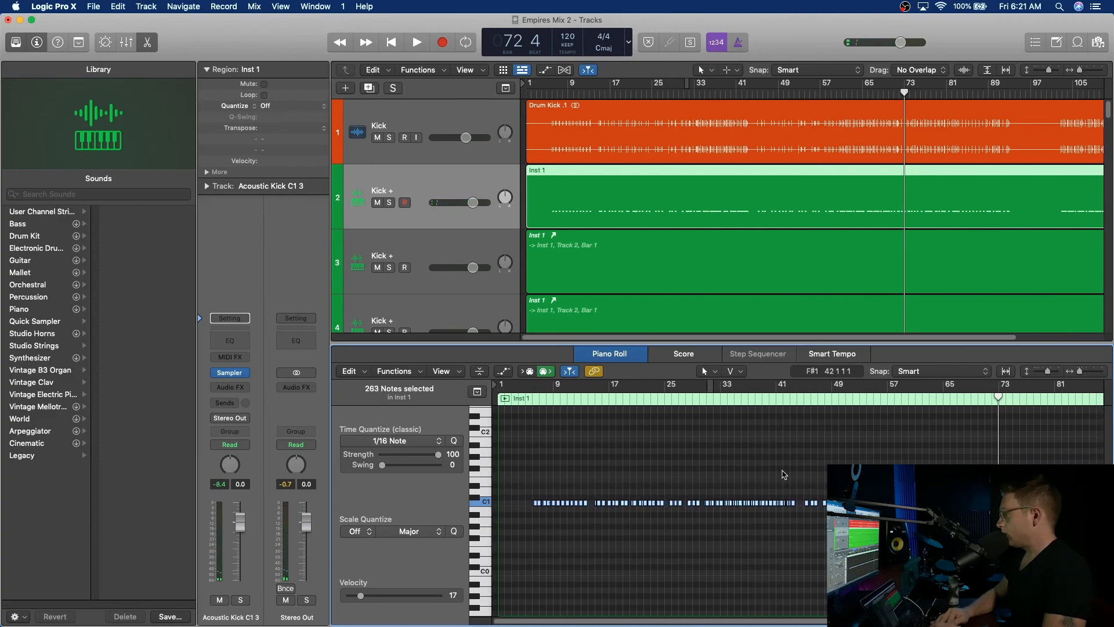
pyautogui.moveTo(692, 508); pyautogui.dragTo(746, 316)
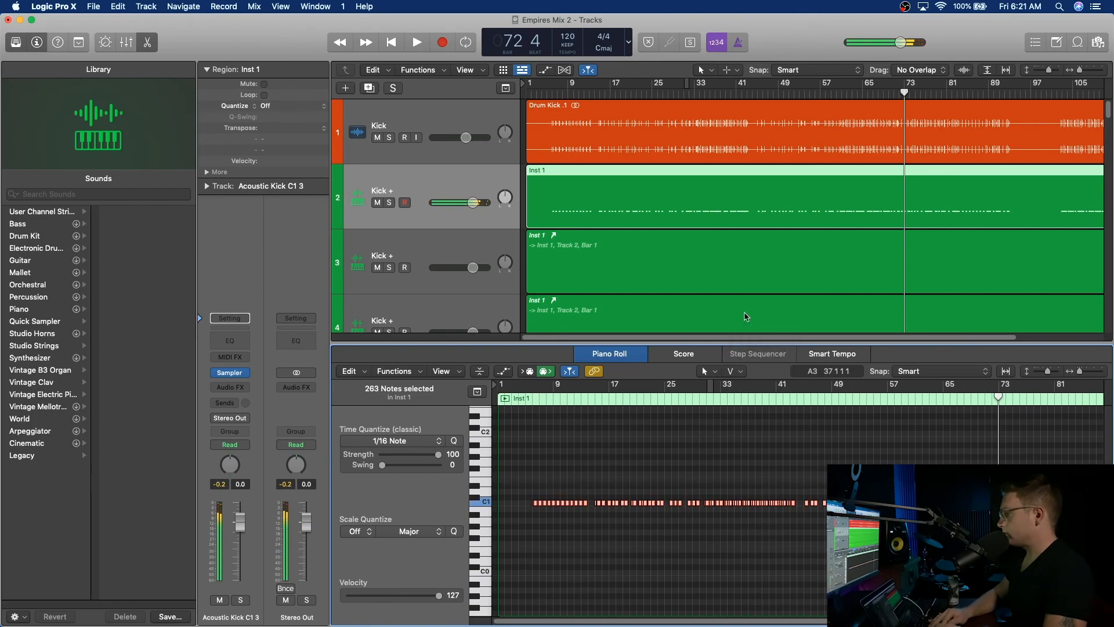